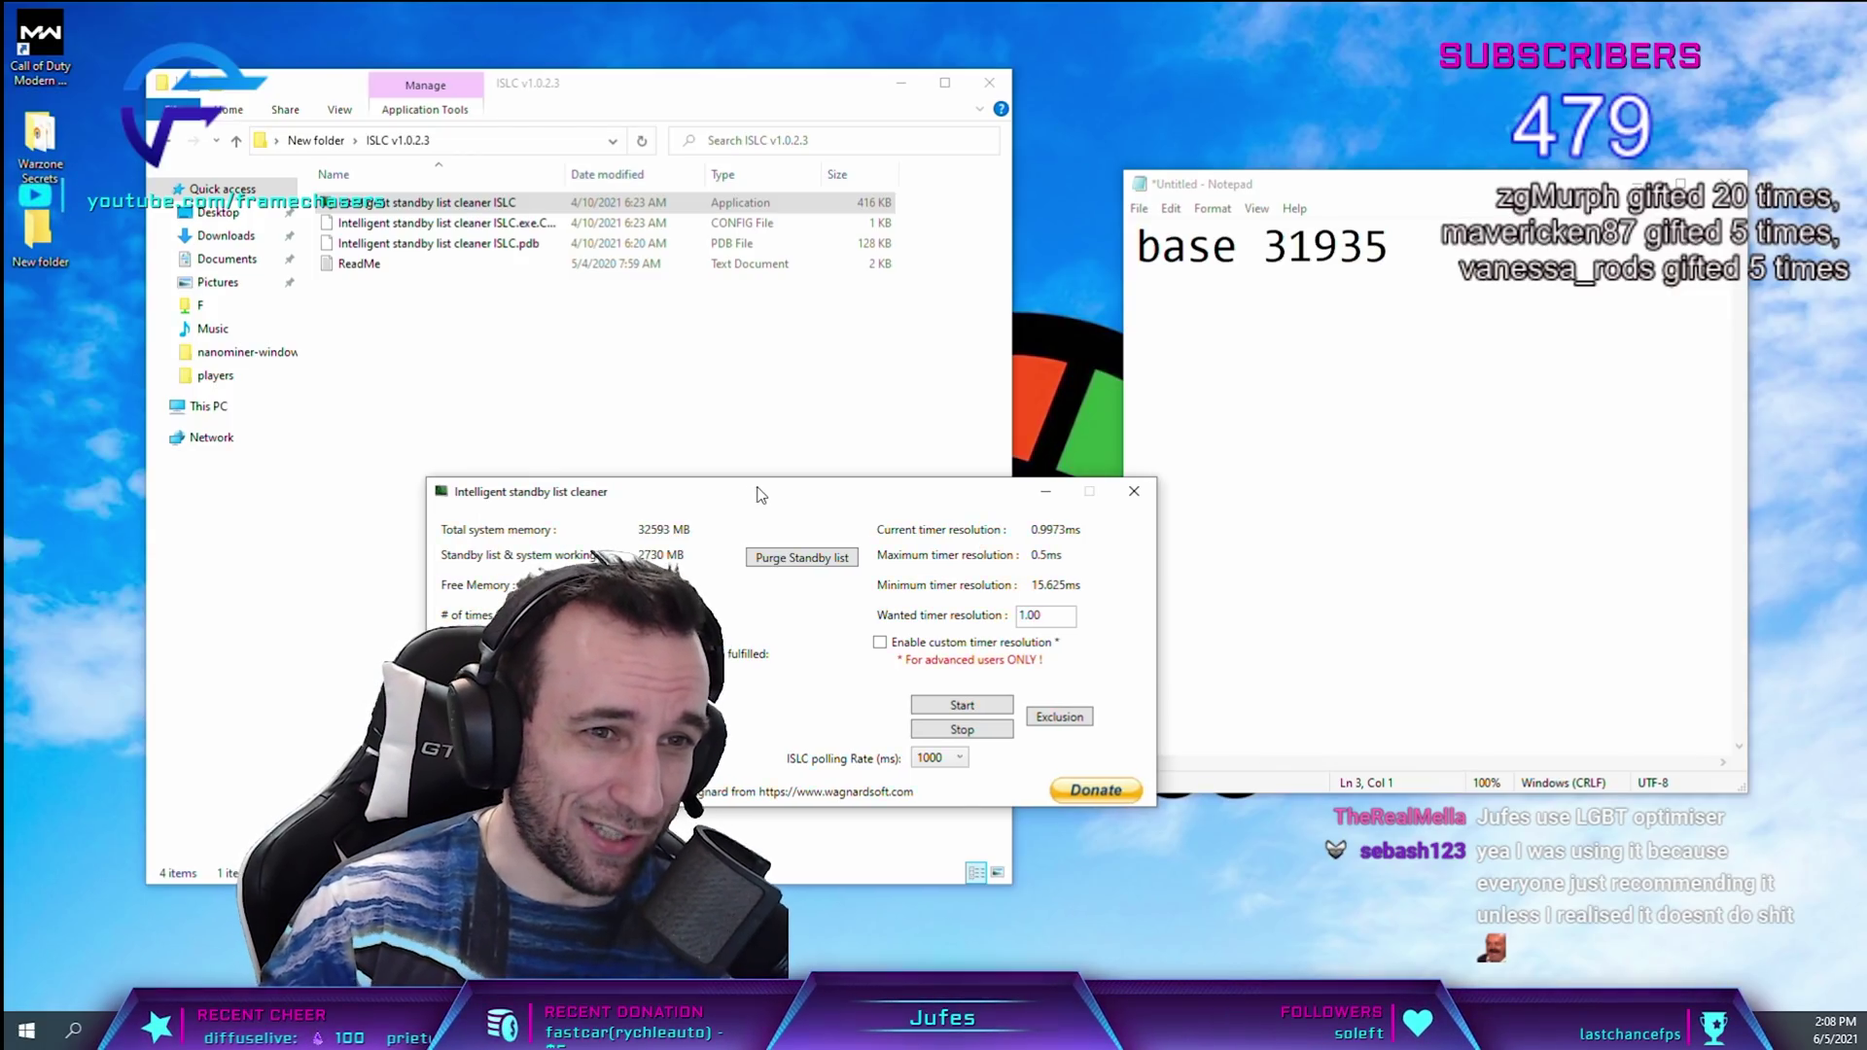
- Arrange the standby list cleaner, File Explorer and Notepad windows so all are visible, shrinking the File Explorer window
drag(756, 494, 1231, 489)
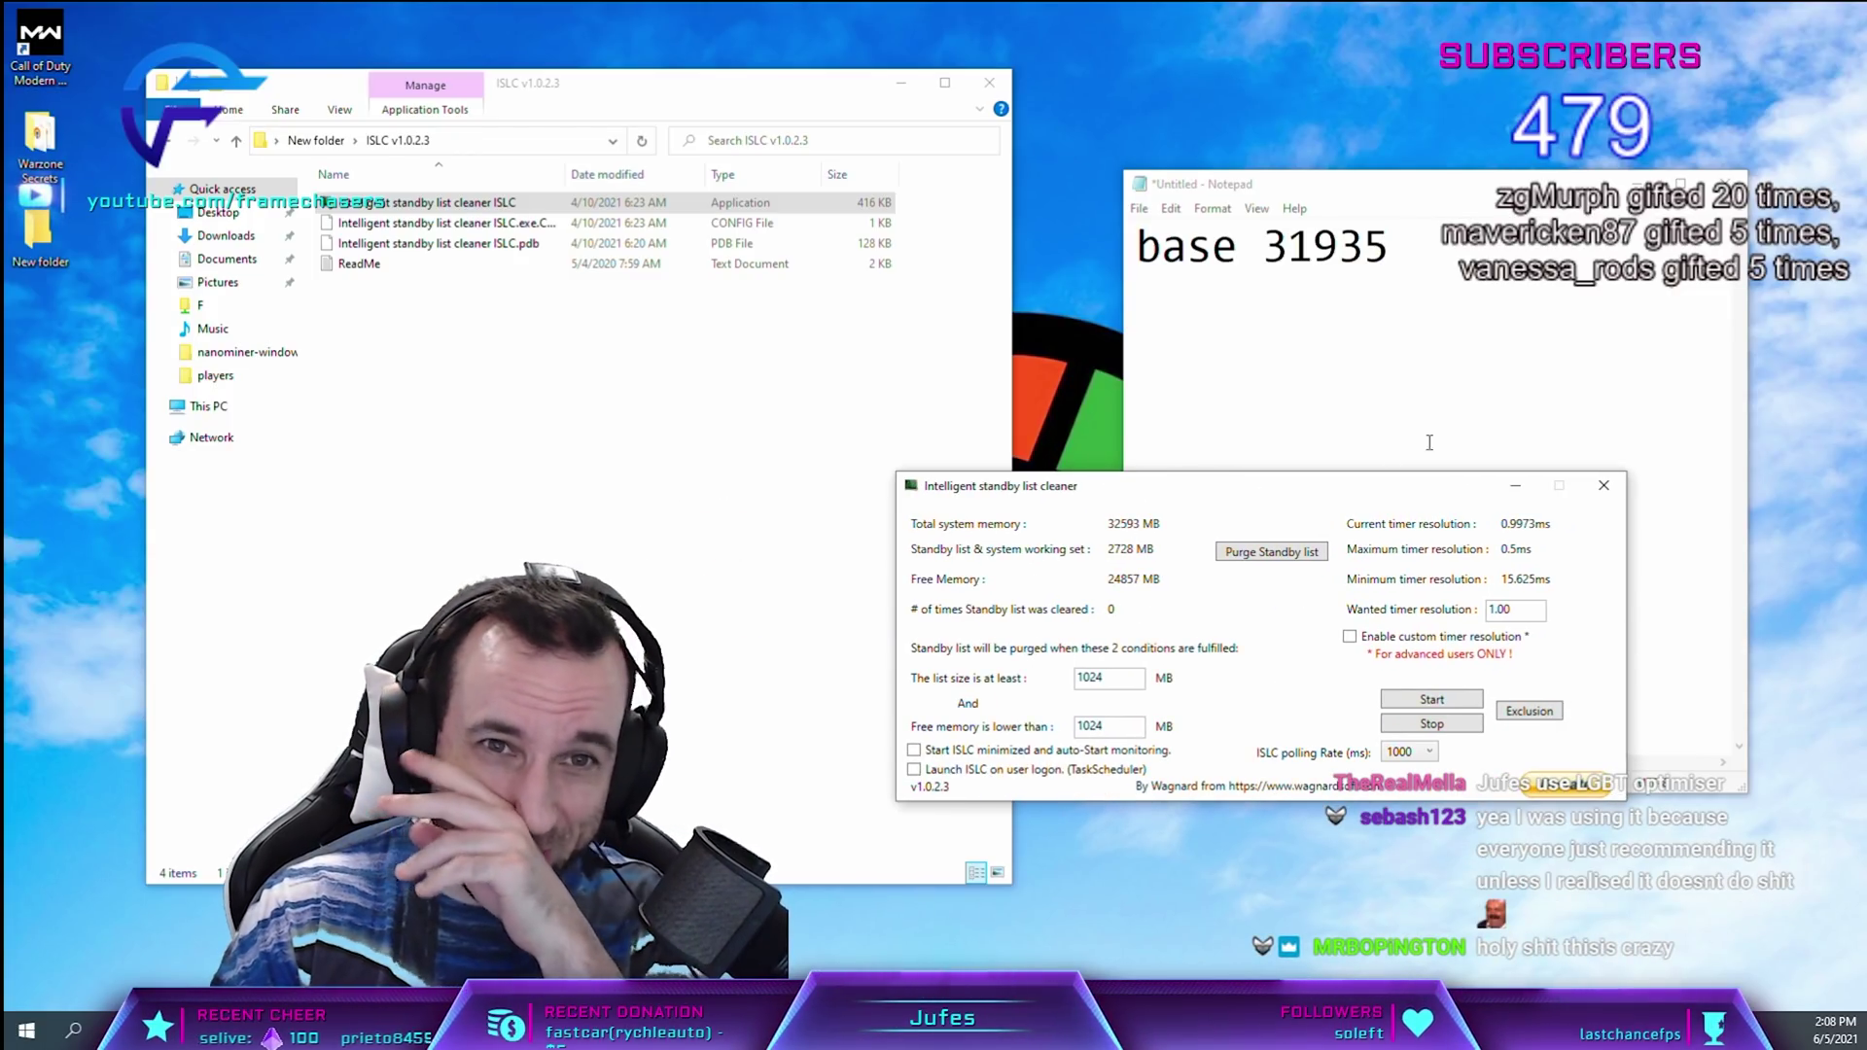
click(904, 212)
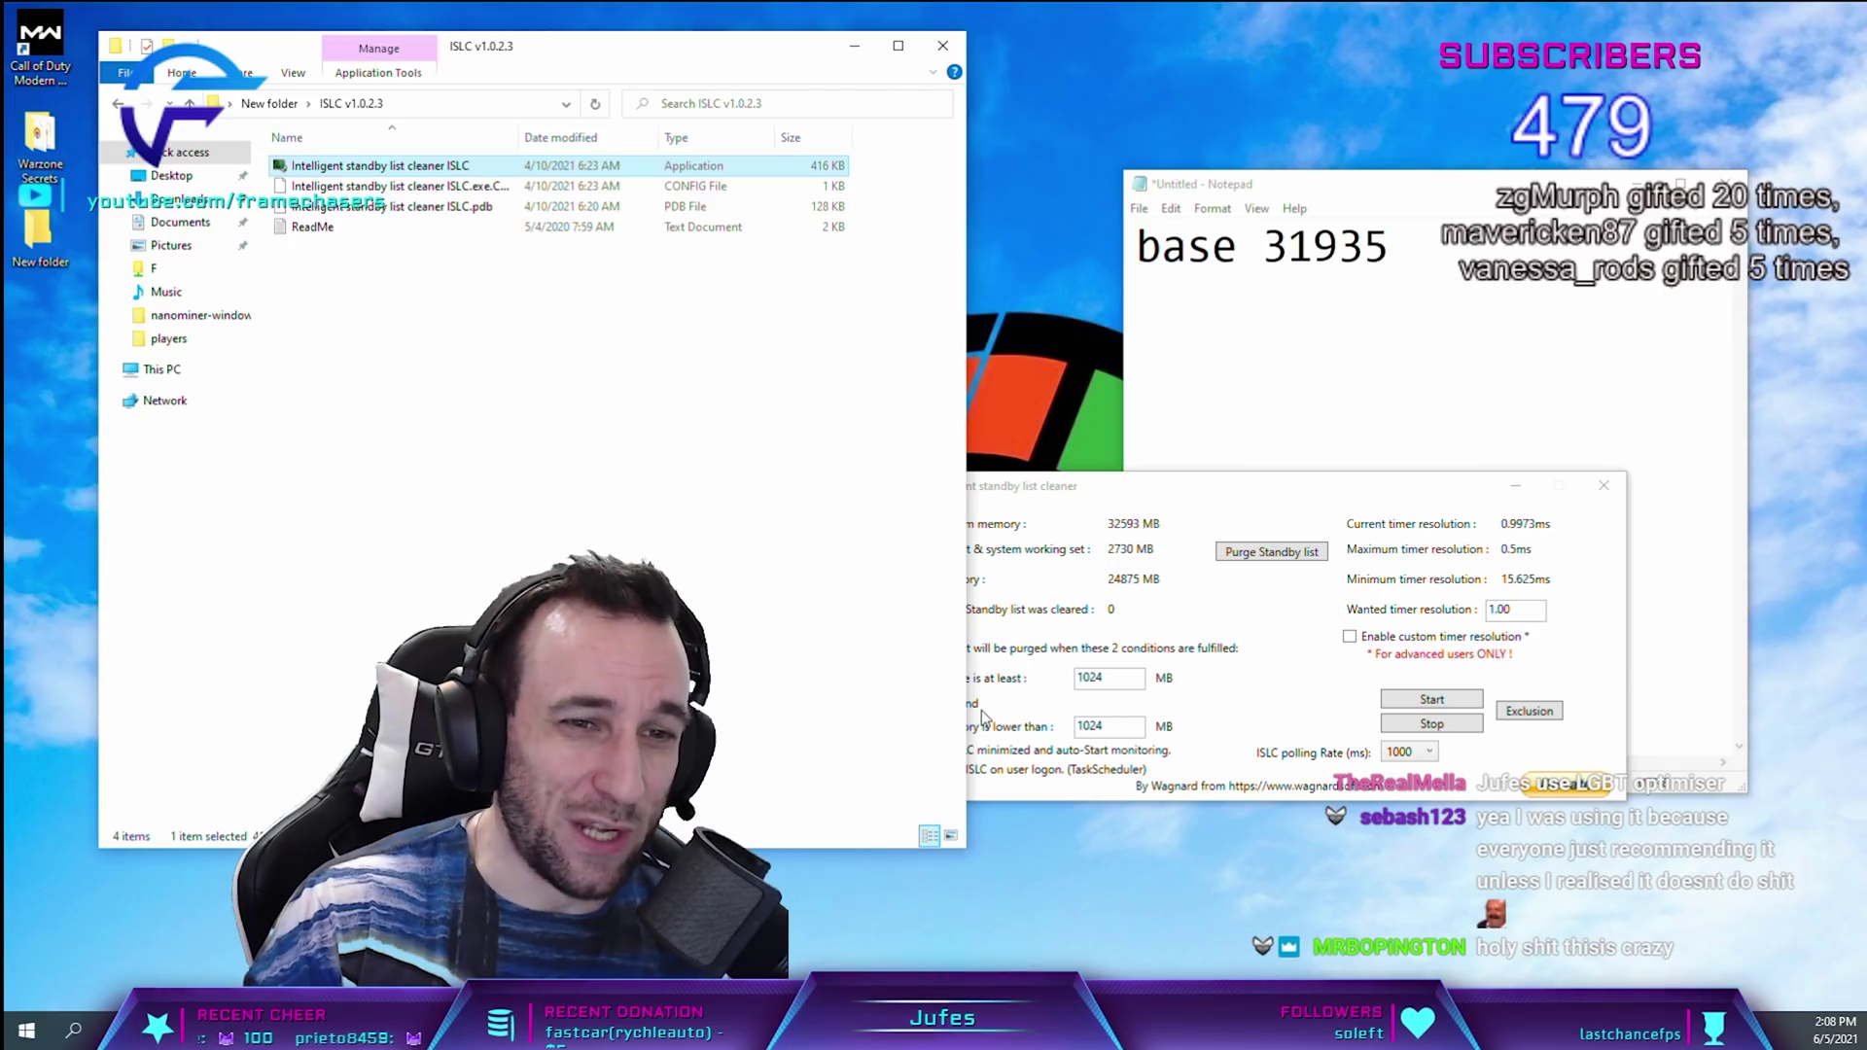
drag(960, 852, 719, 800)
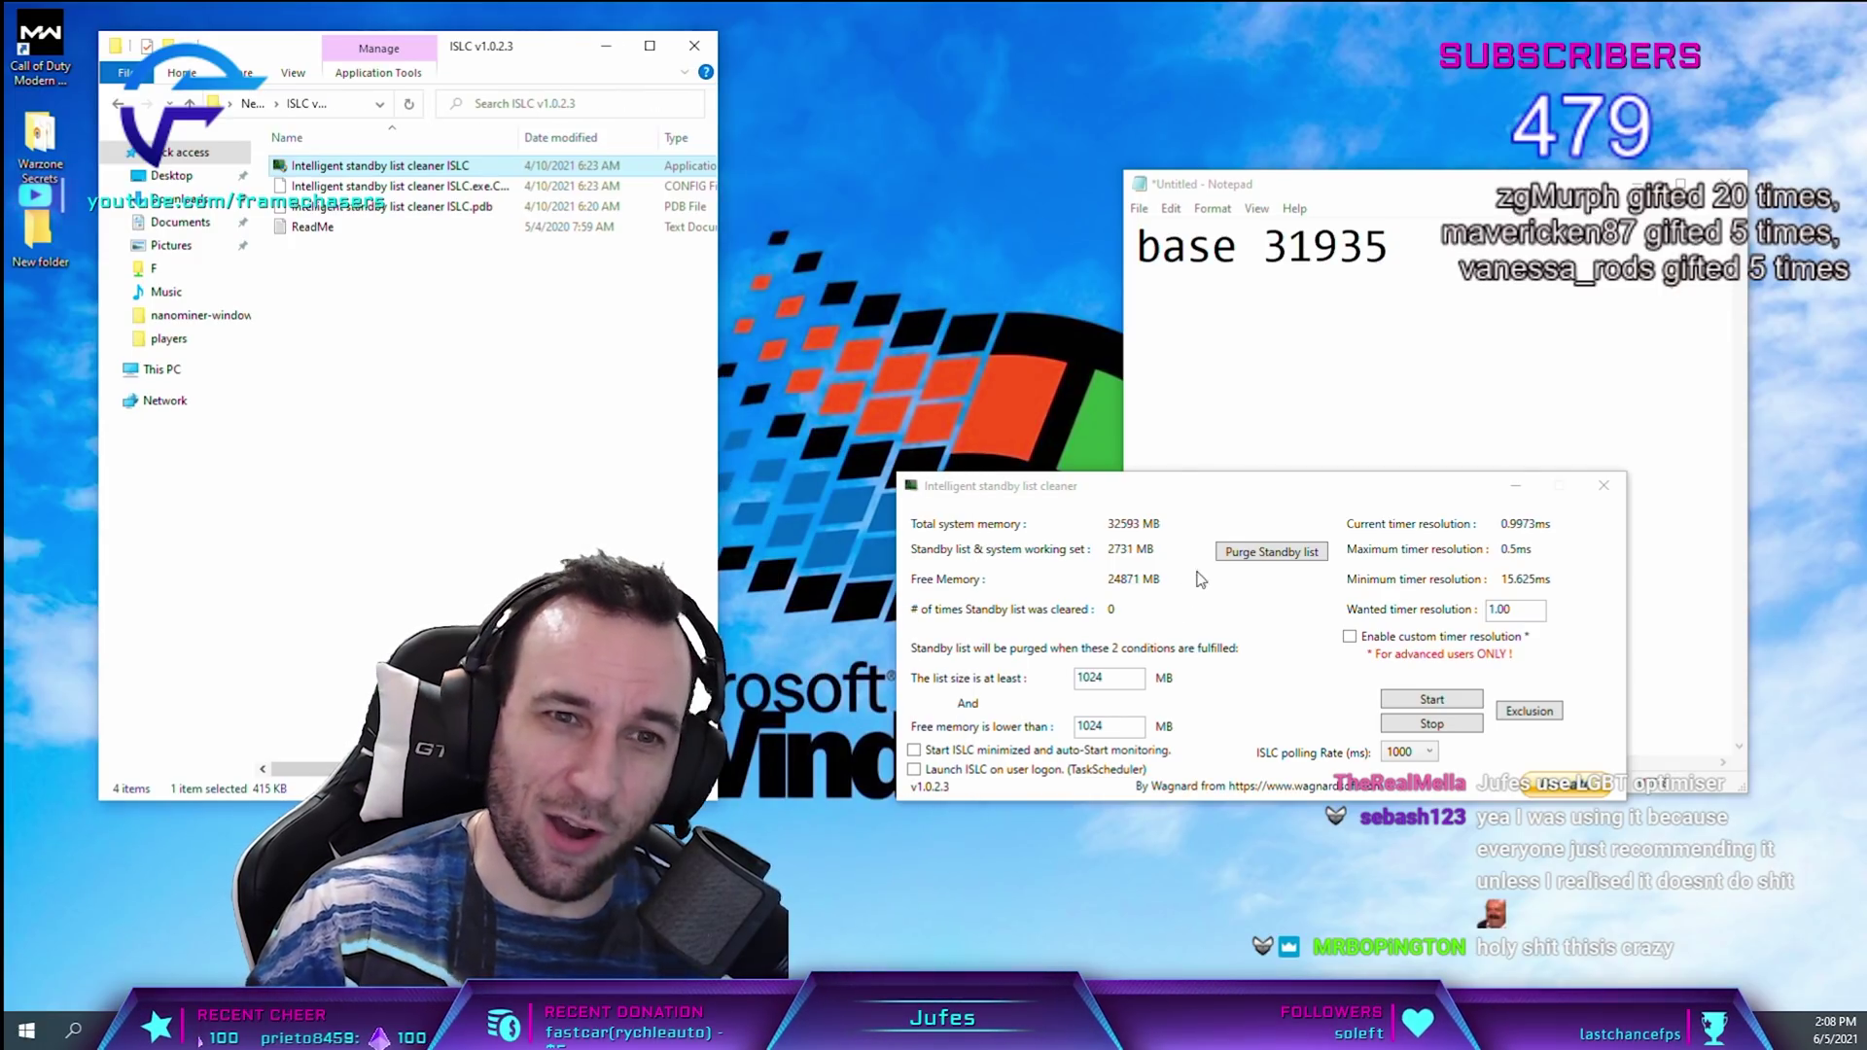
click(1225, 502)
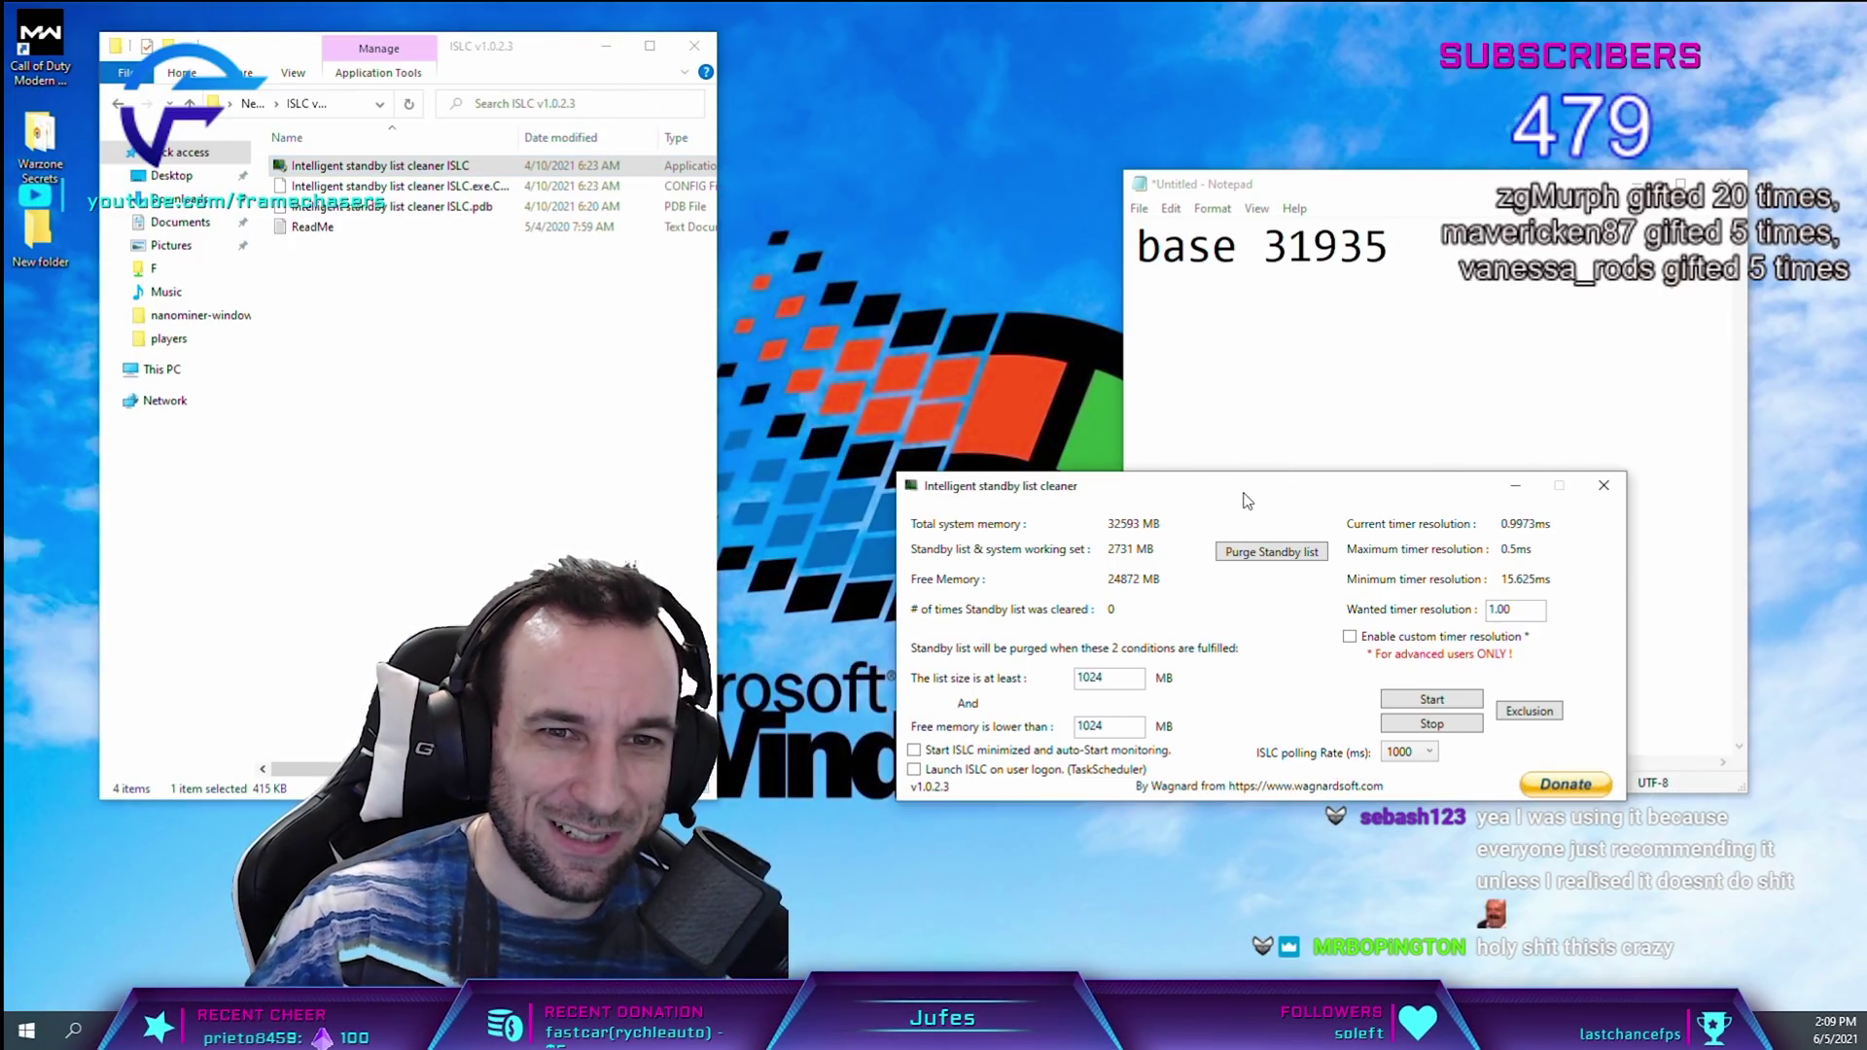
drag(1248, 500, 1118, 561)
drag(1488, 190, 1563, 54)
drag(993, 547, 985, 471)
- Purge the standby list repeatedly in Intelligent standby list cleaner and shift its window slightly higher
click(1160, 545)
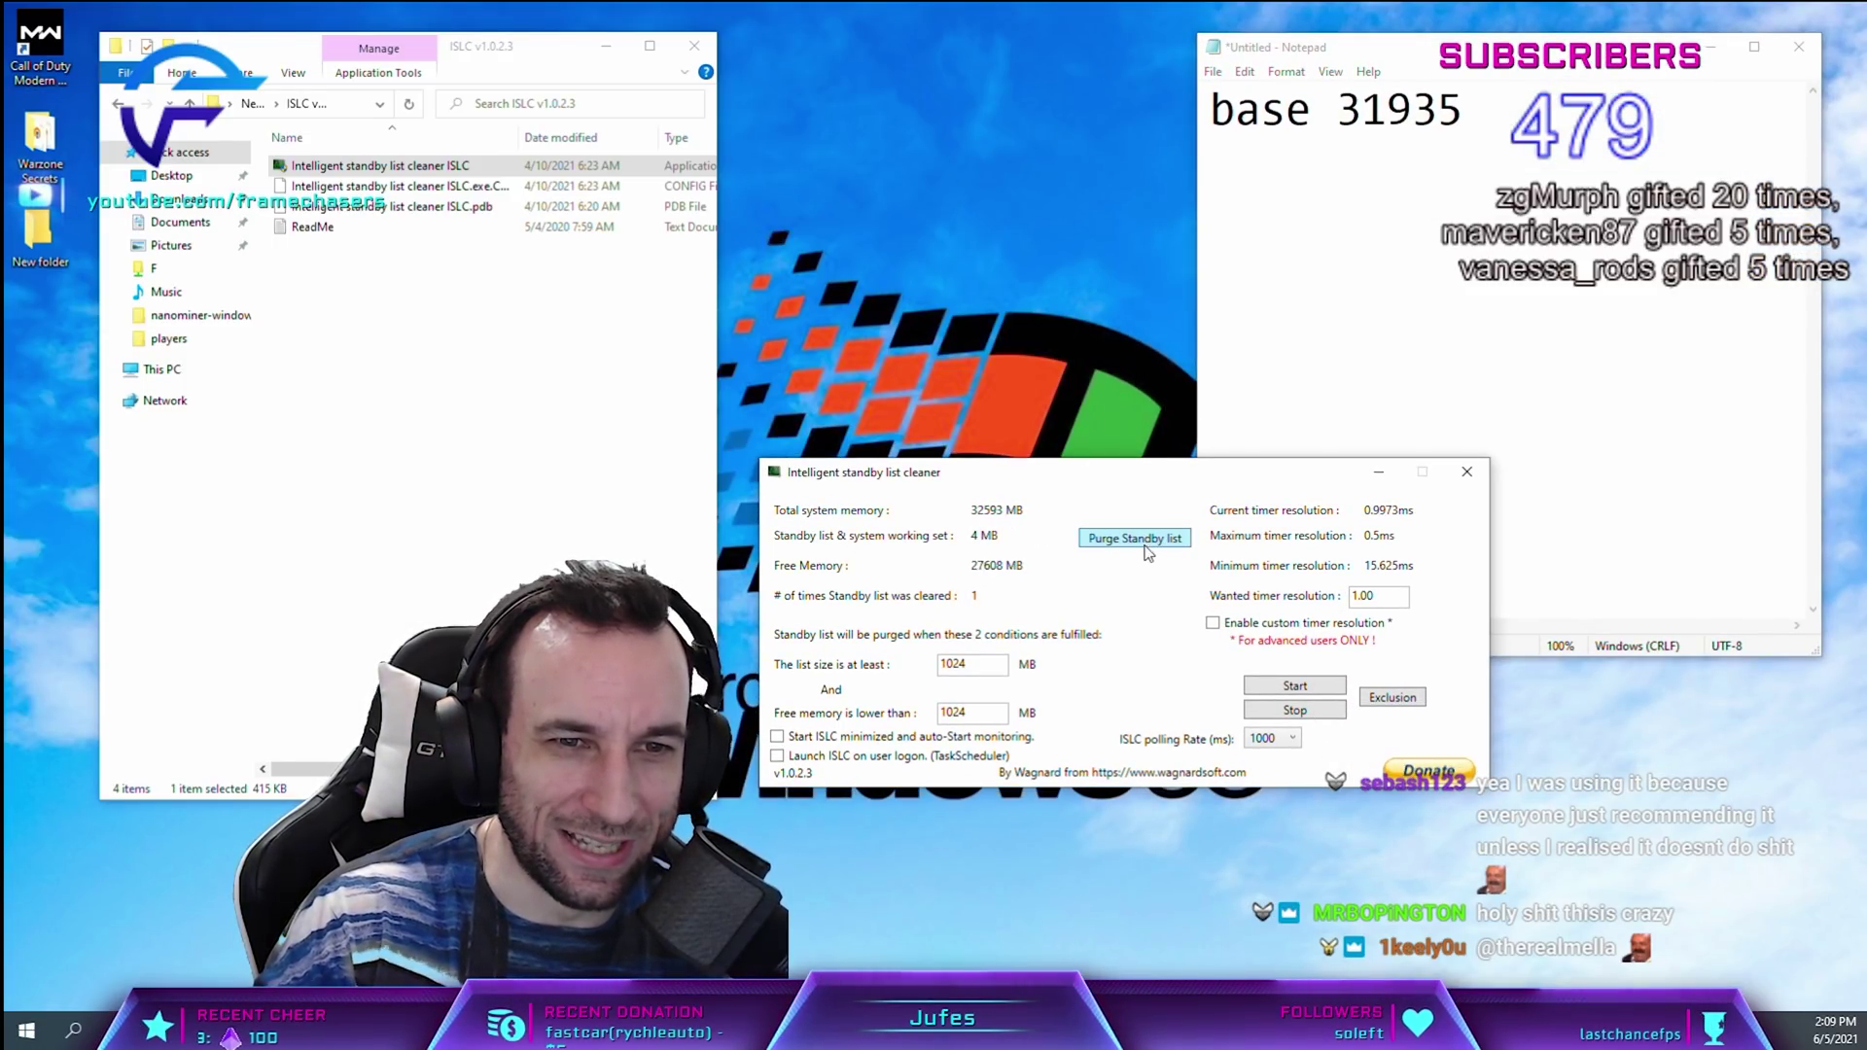
click(1118, 547)
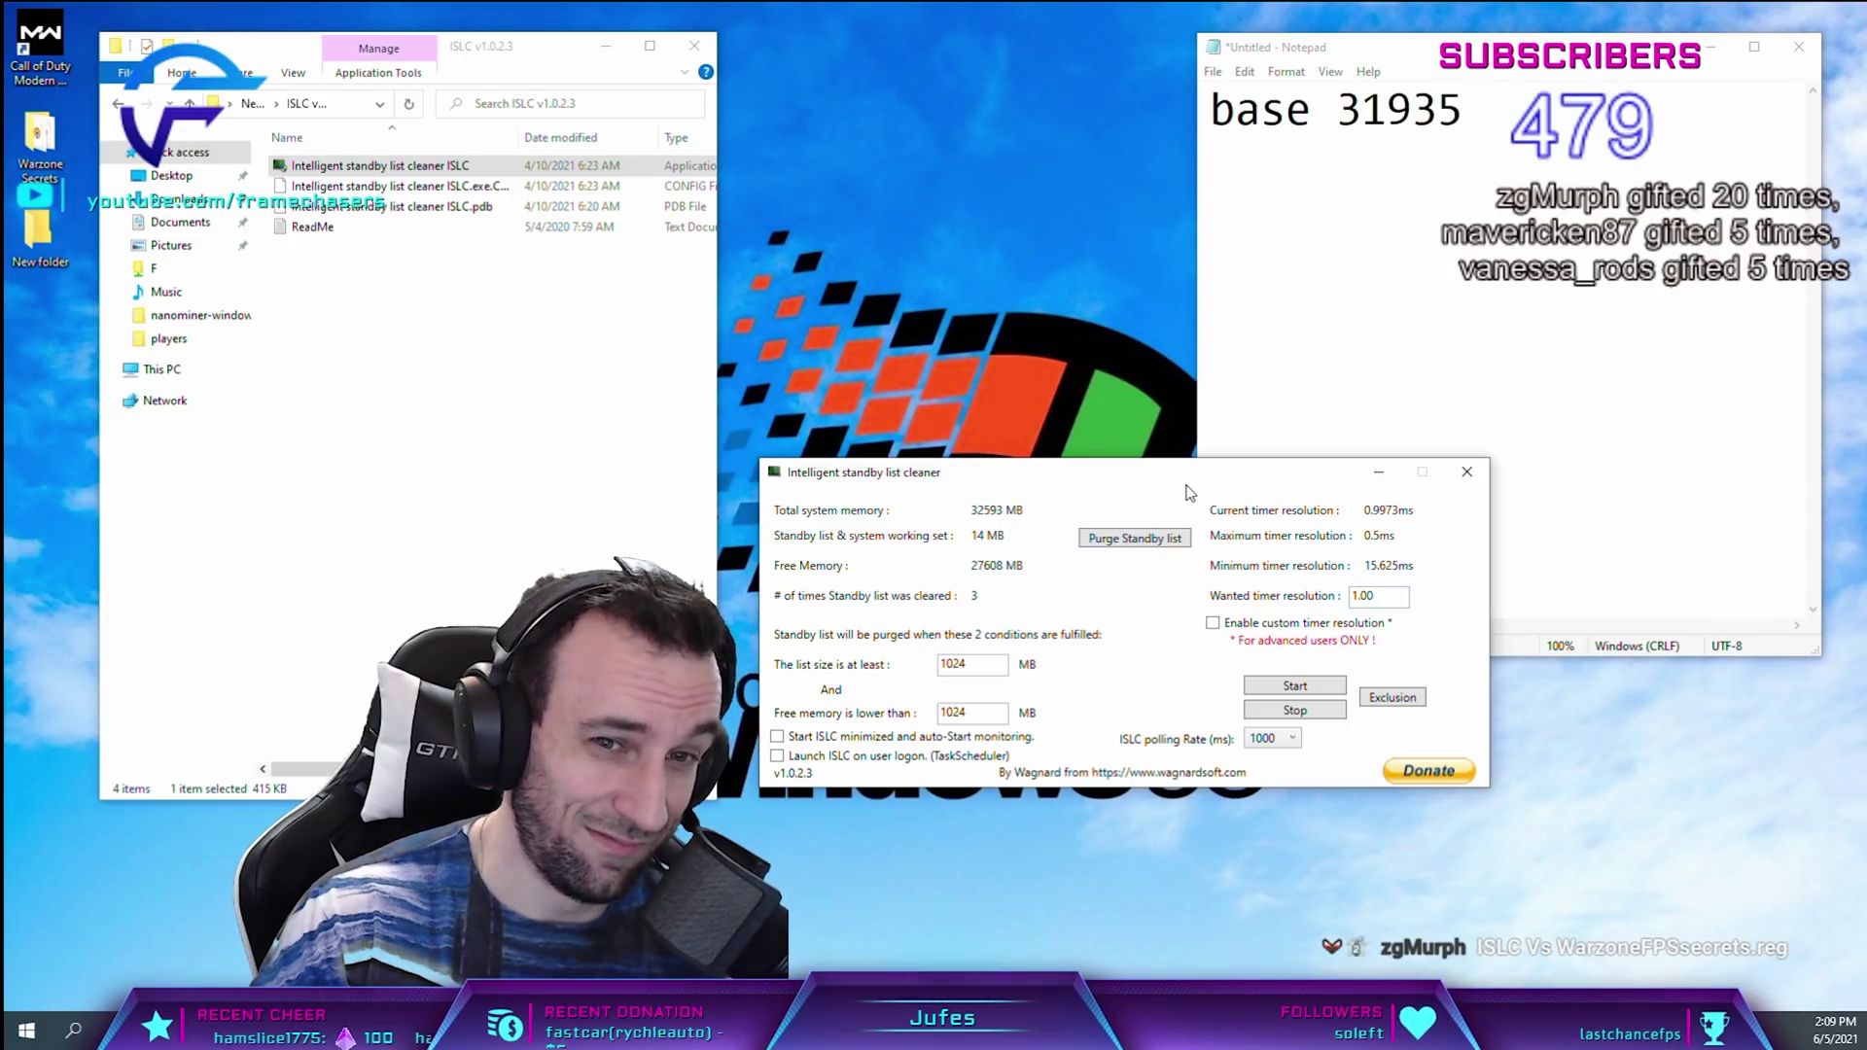
drag(1075, 480, 1047, 424)
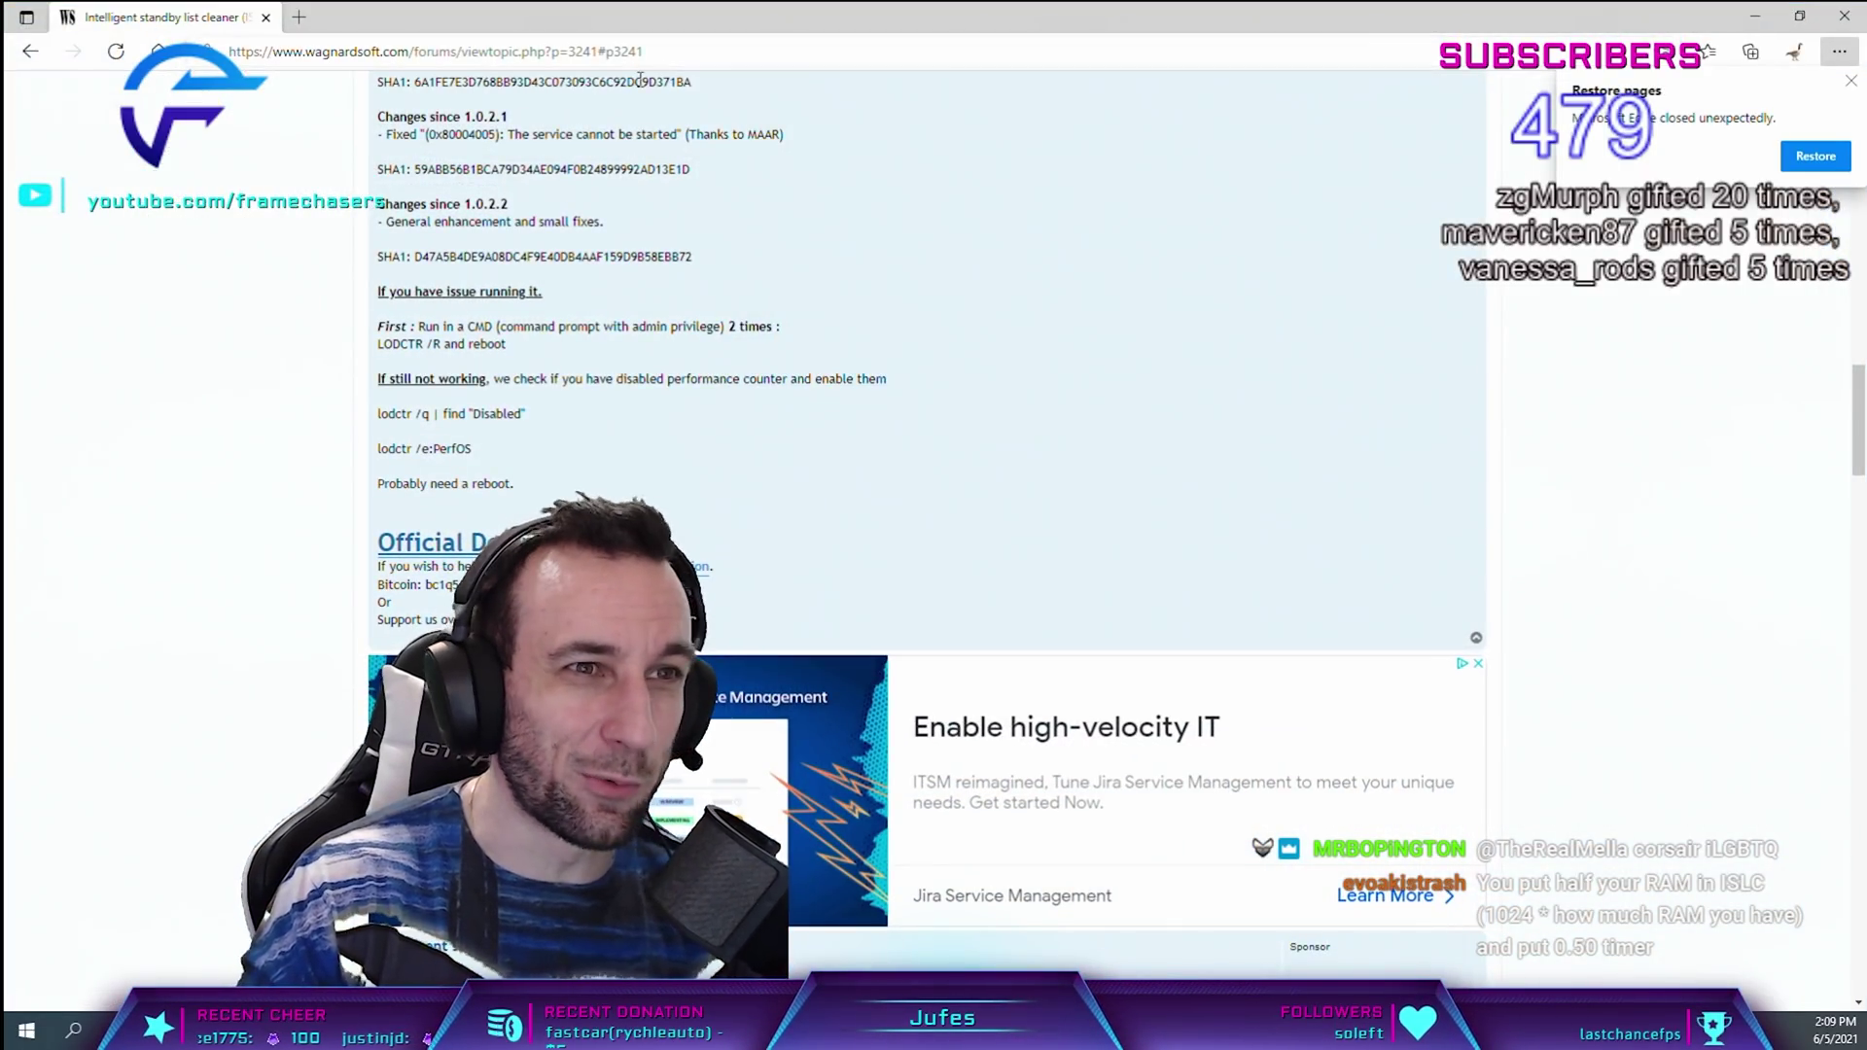
- In the web browser, go to Google and search for "razer pc optimizer"
click(694, 59)
text(google)
key(Return)
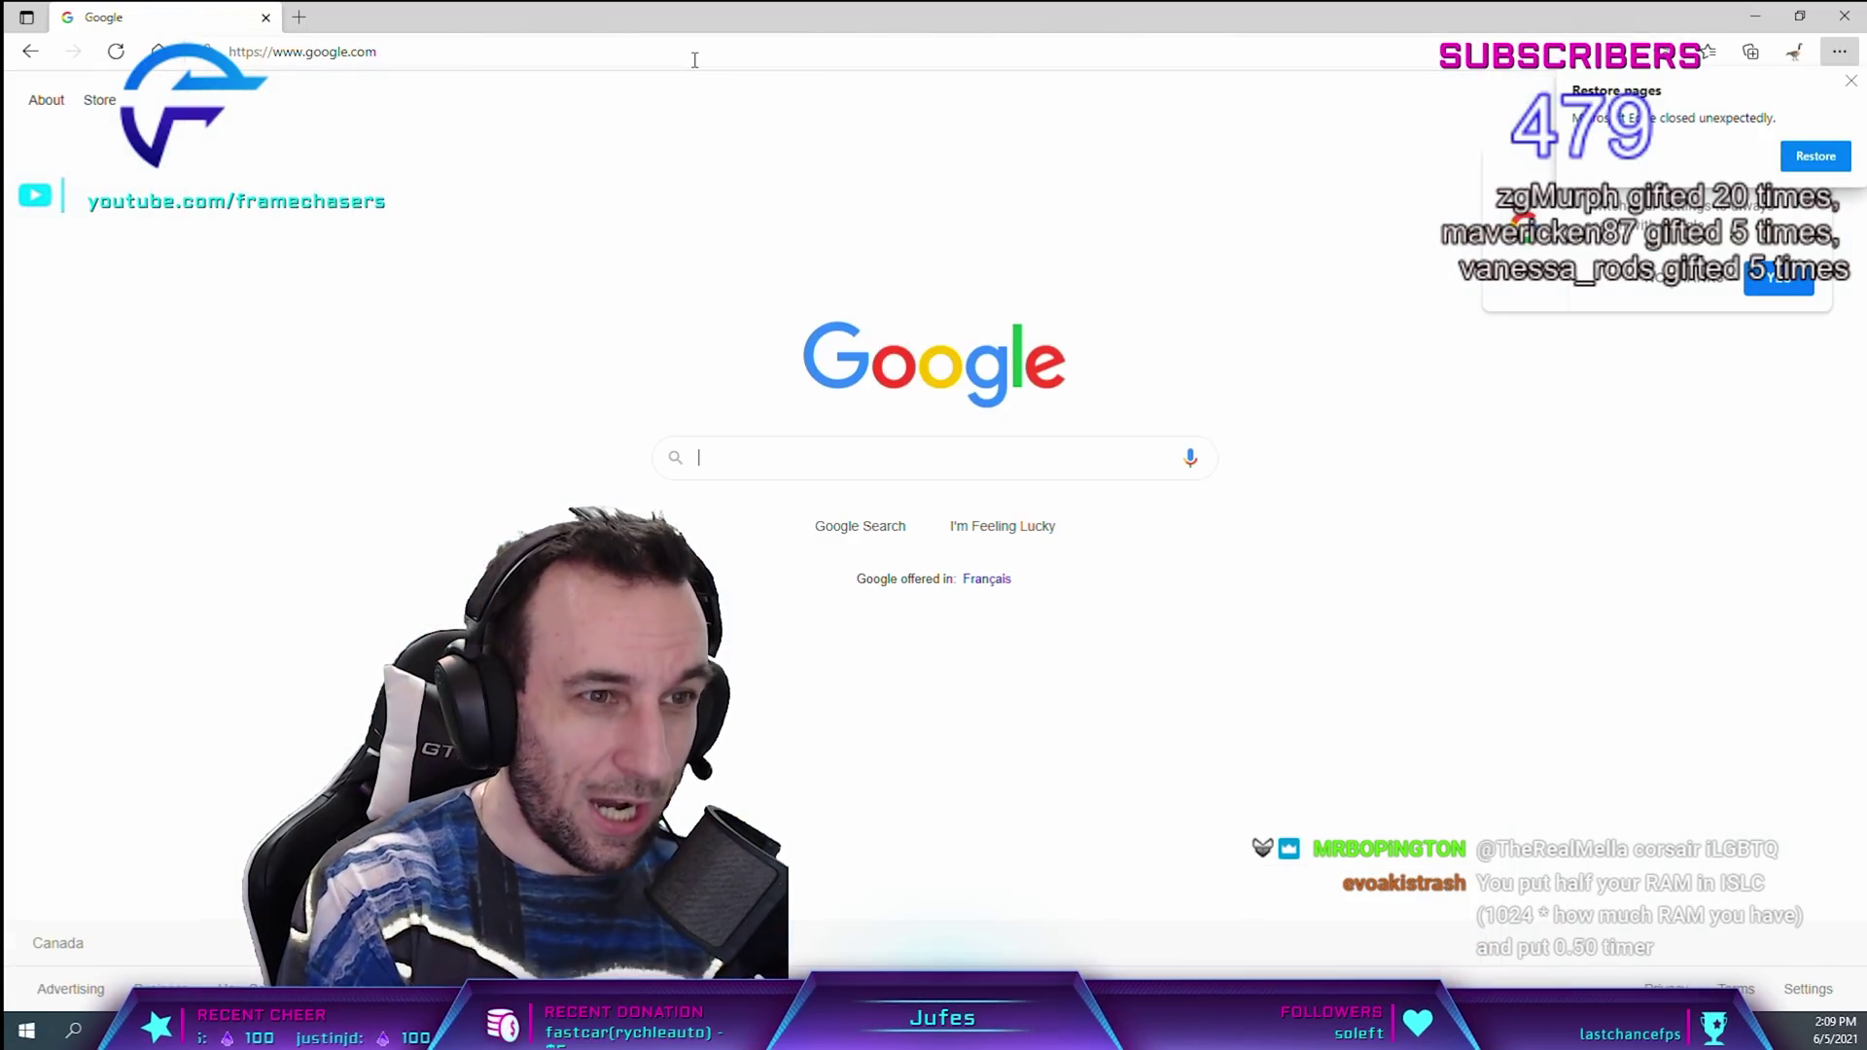
text(razer pc)
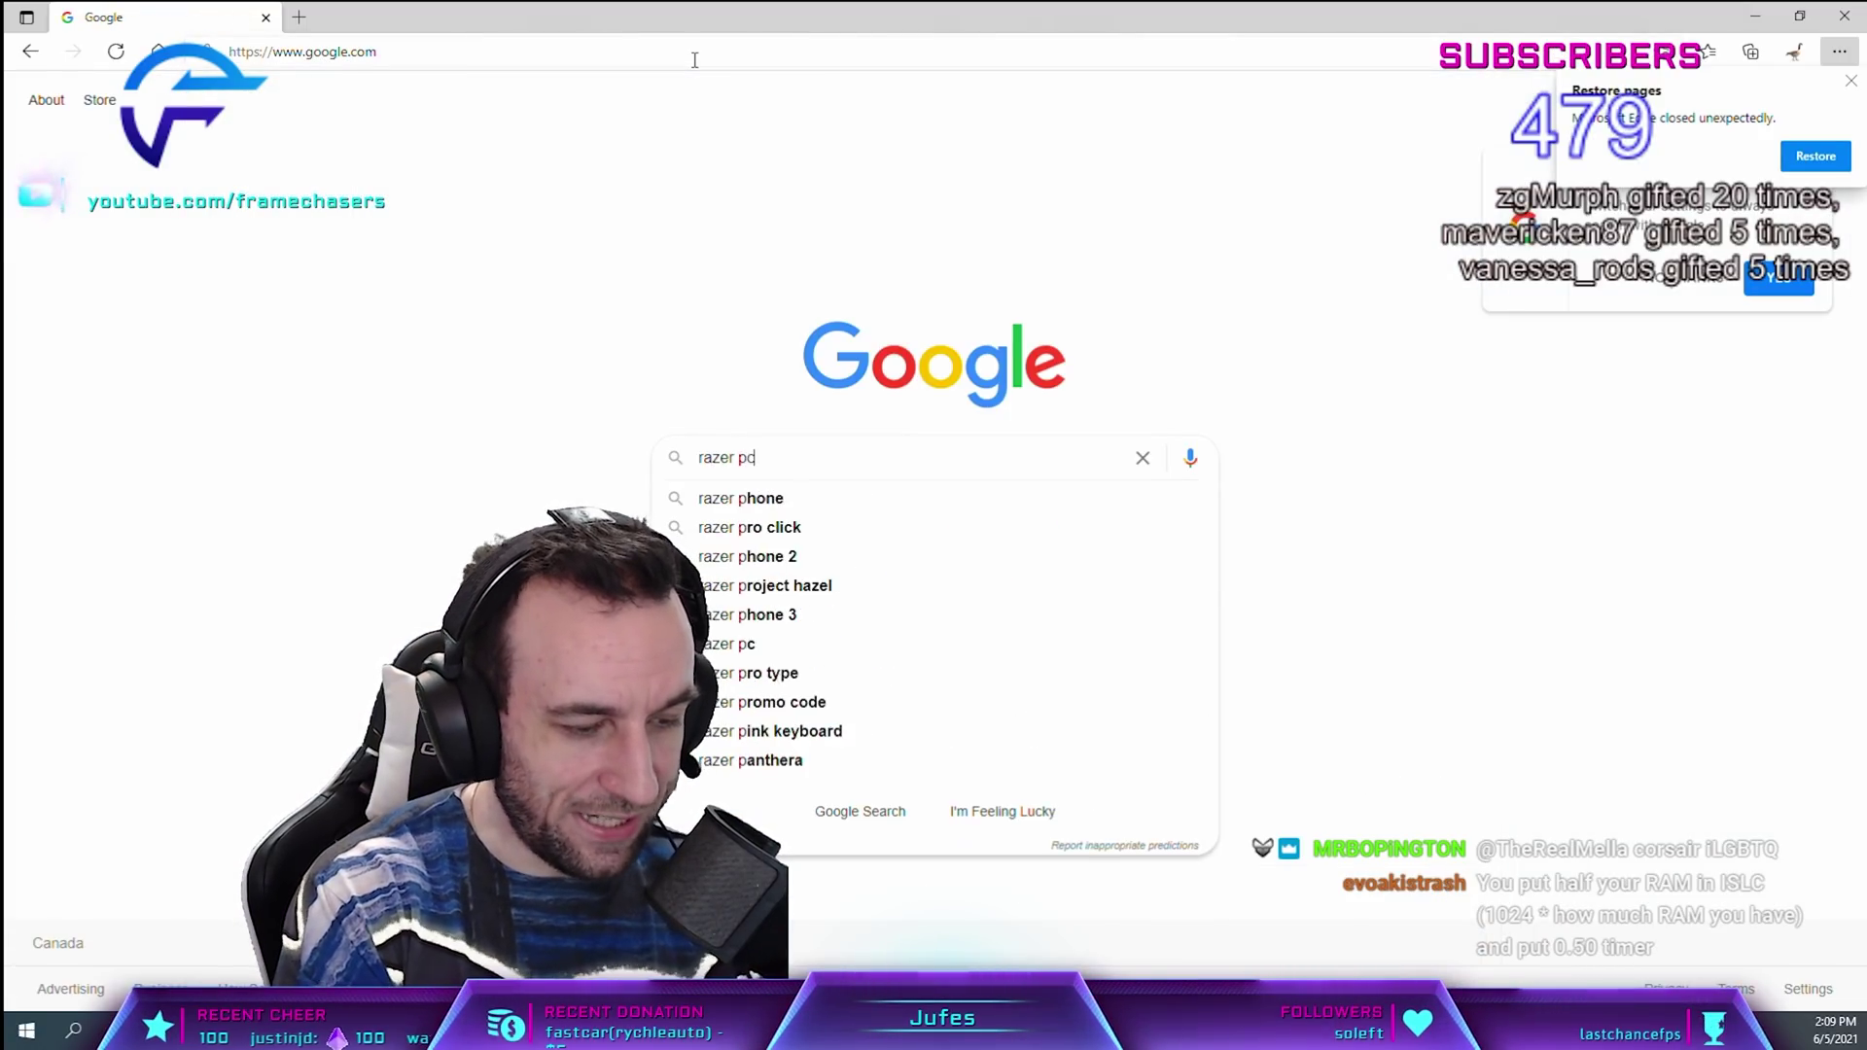
text( optim)
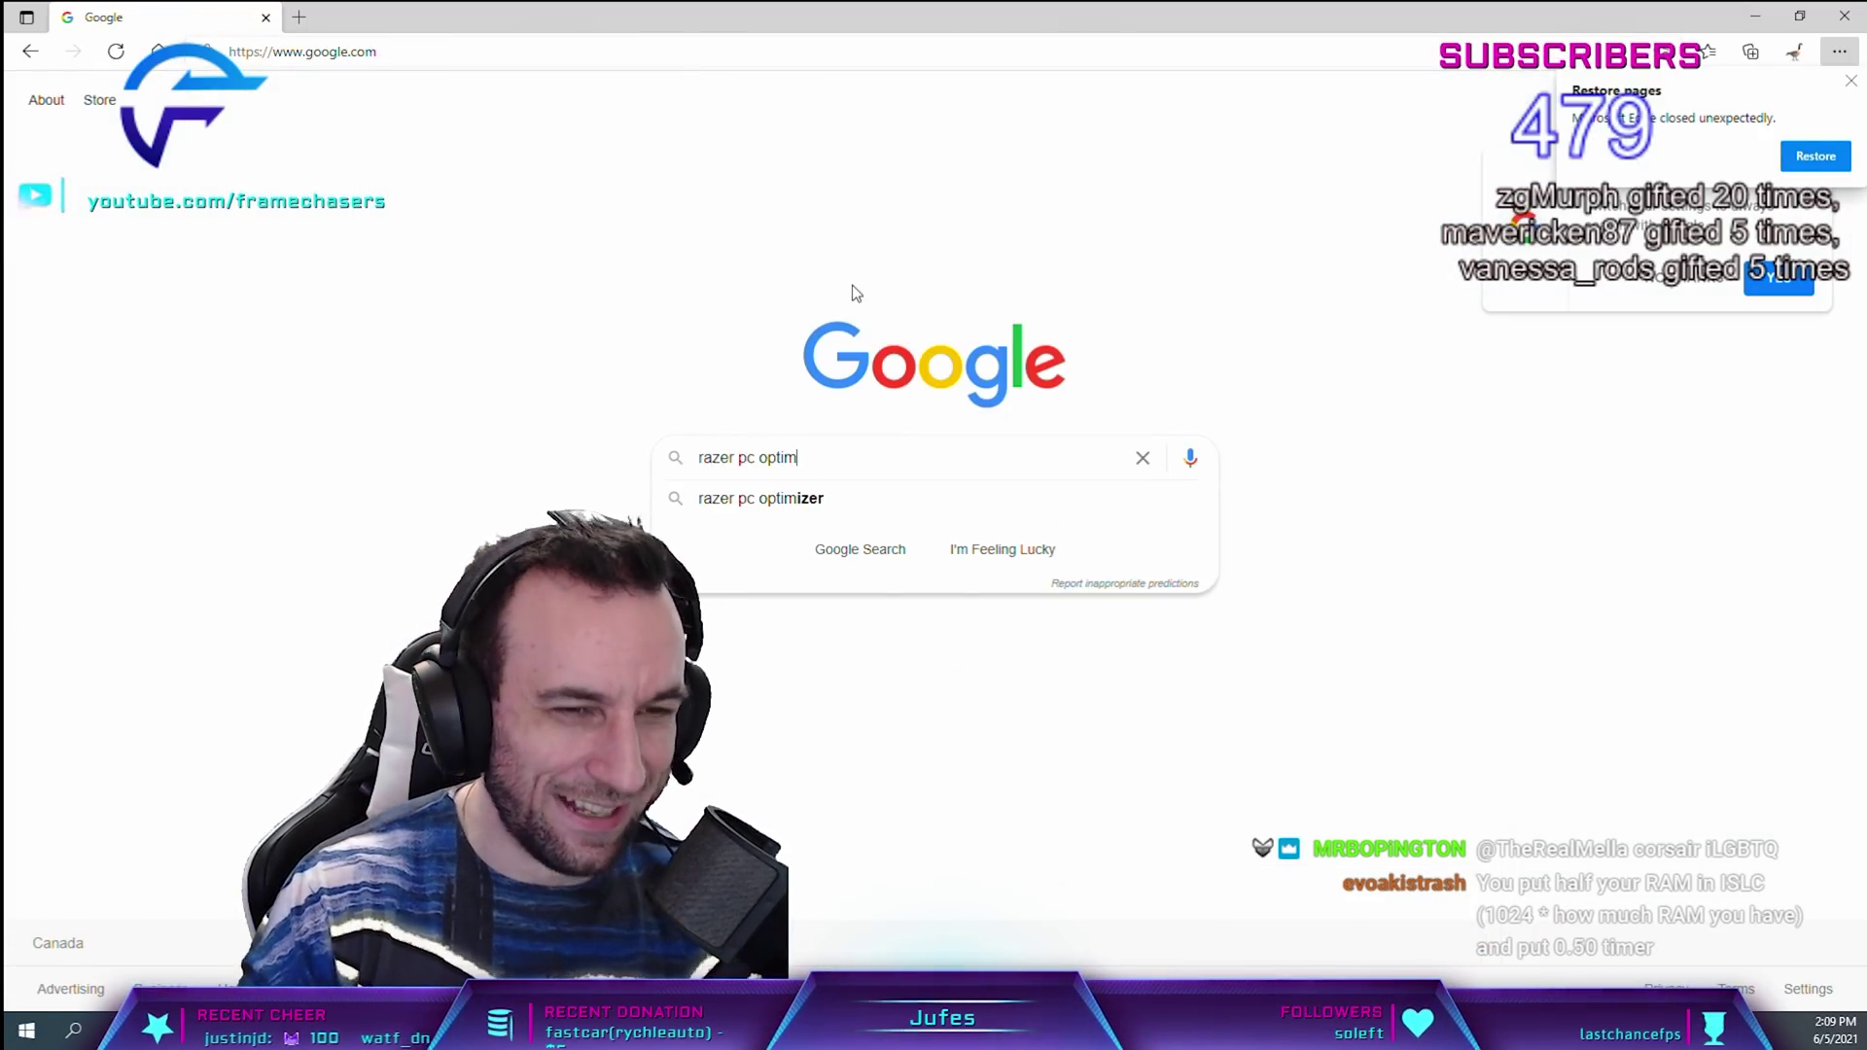
click(810, 501)
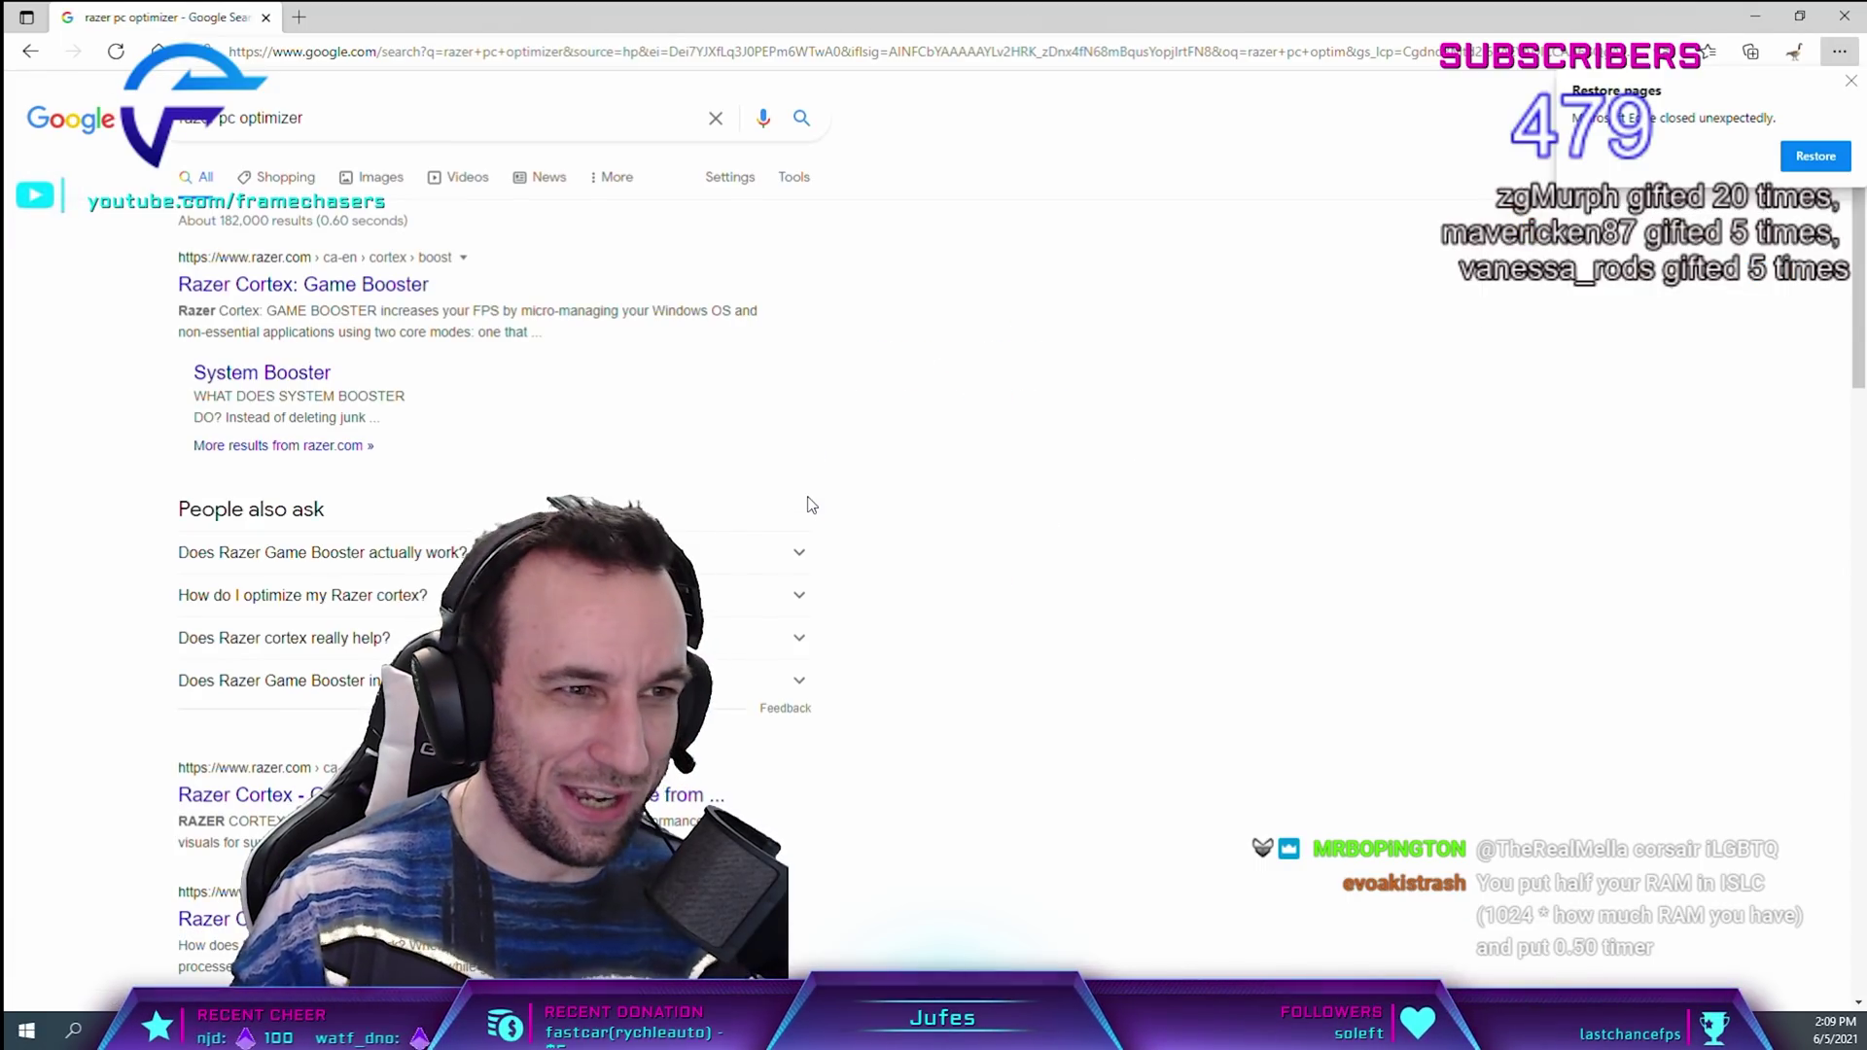
- Download the Razer Cortex installer from the Razer Cortex: Game Booster search result and run it
click(381, 284)
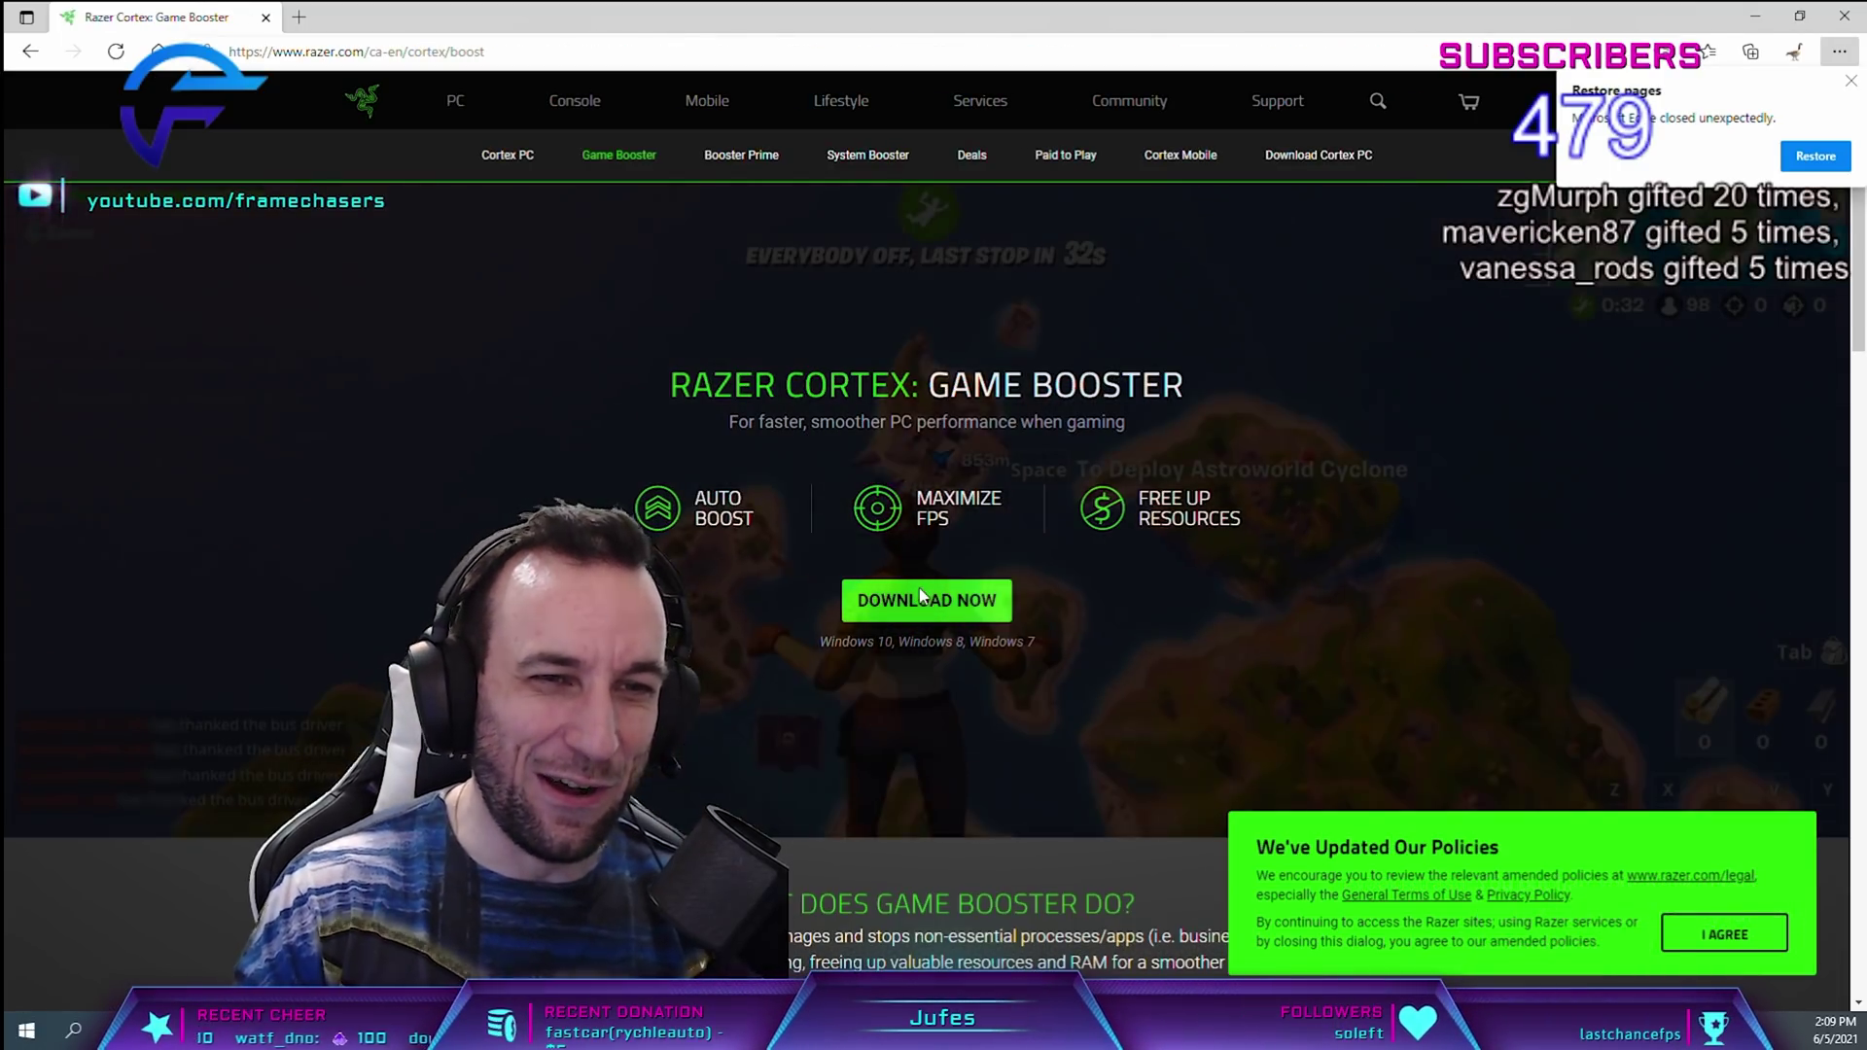
click(920, 592)
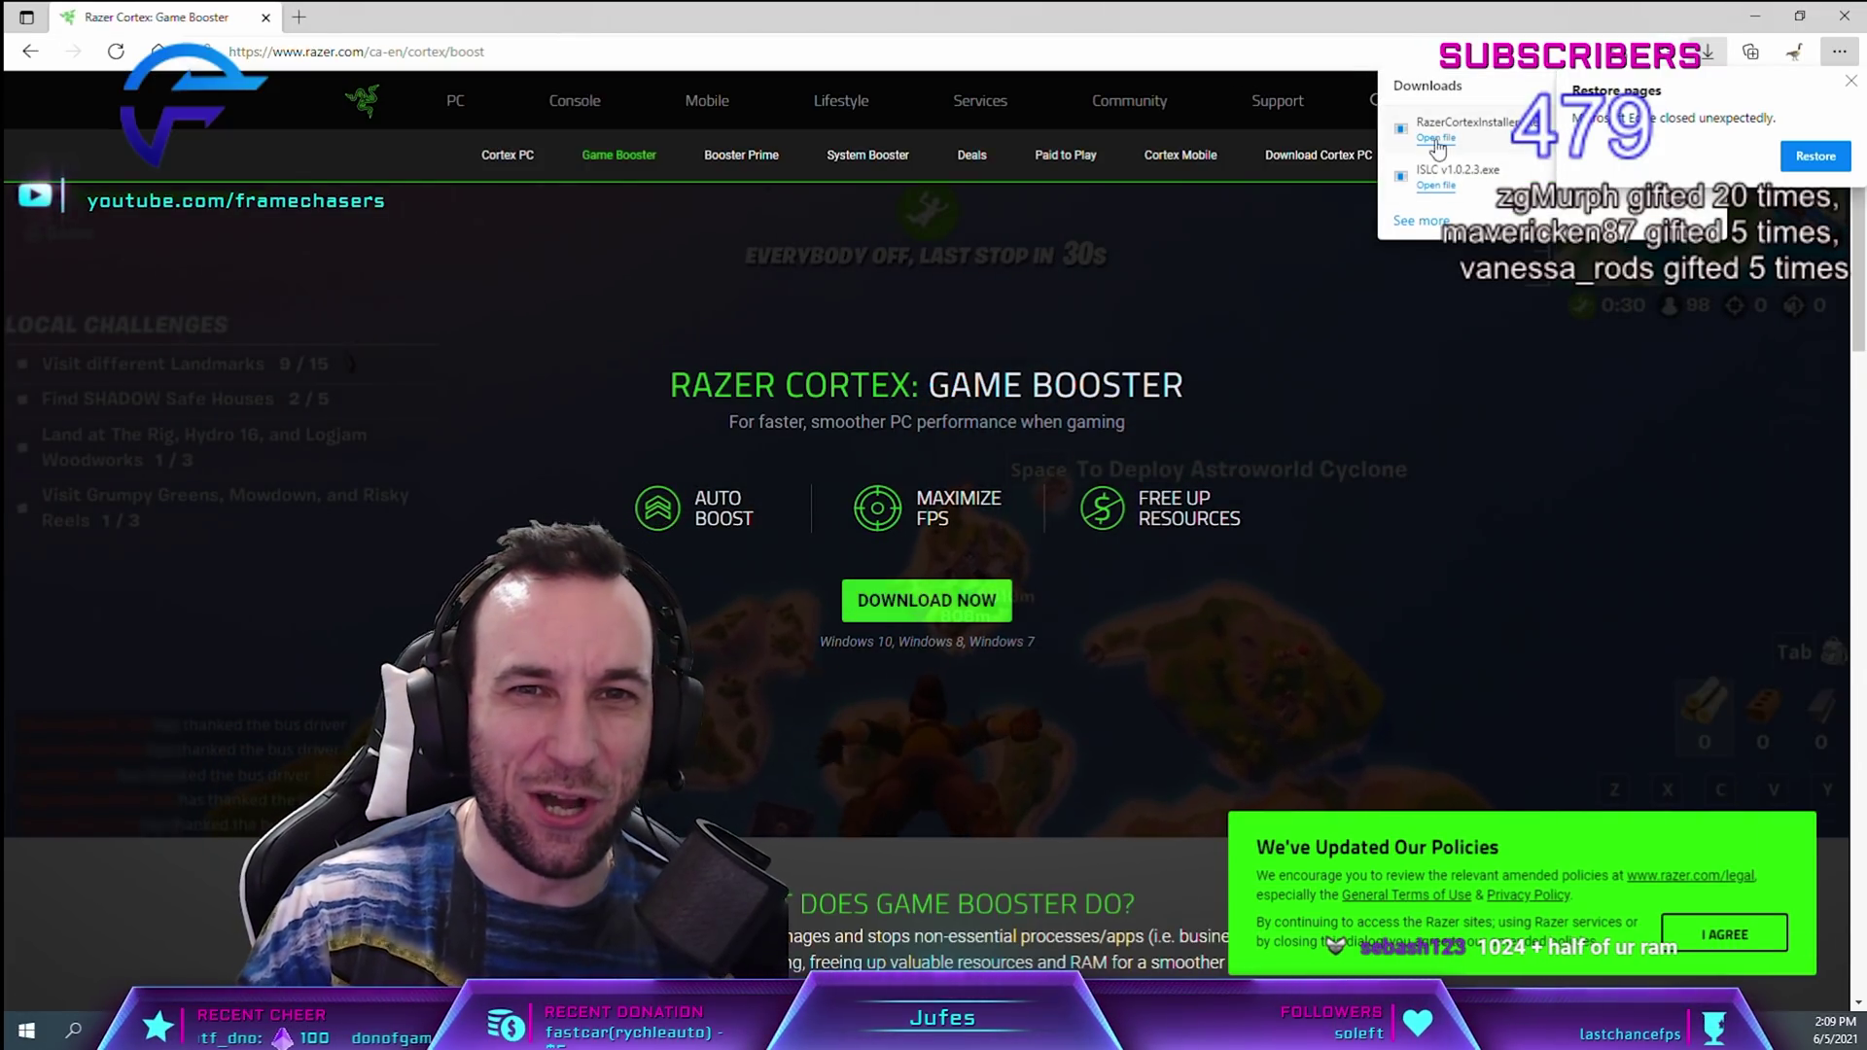
click(1435, 137)
click(998, 535)
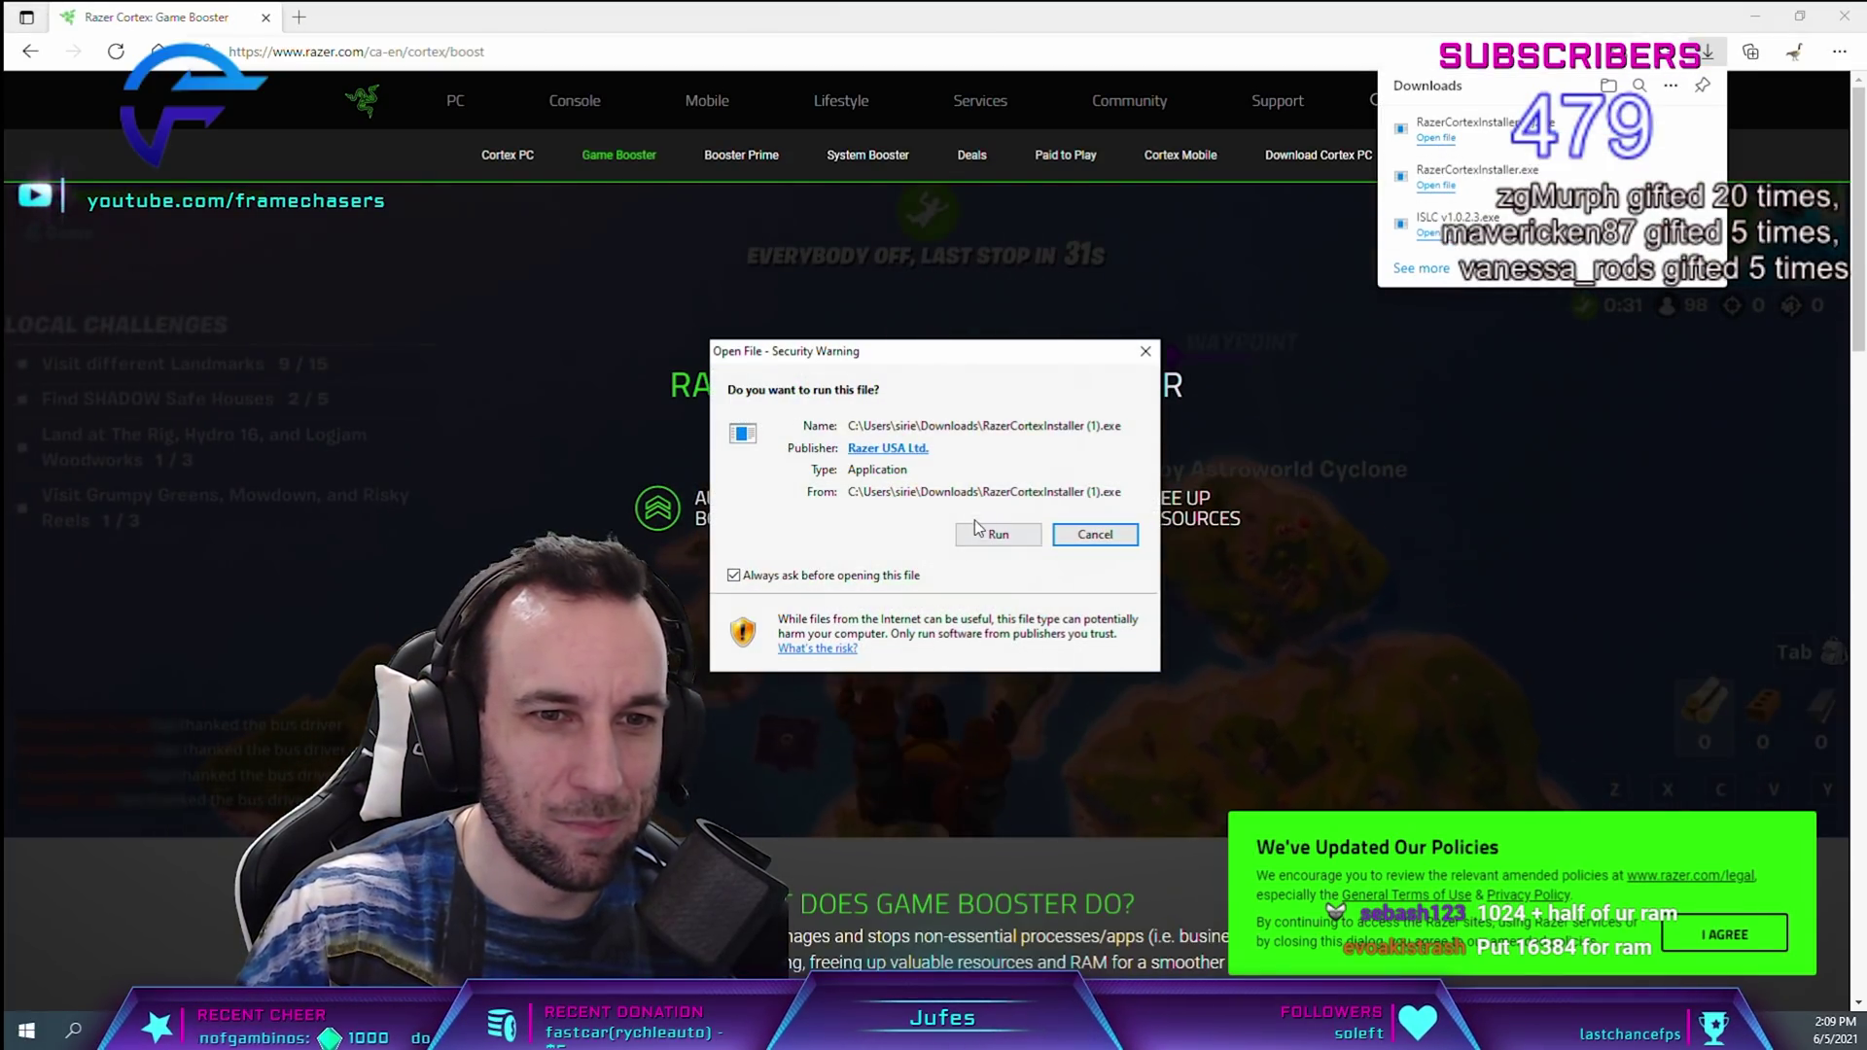
click(979, 533)
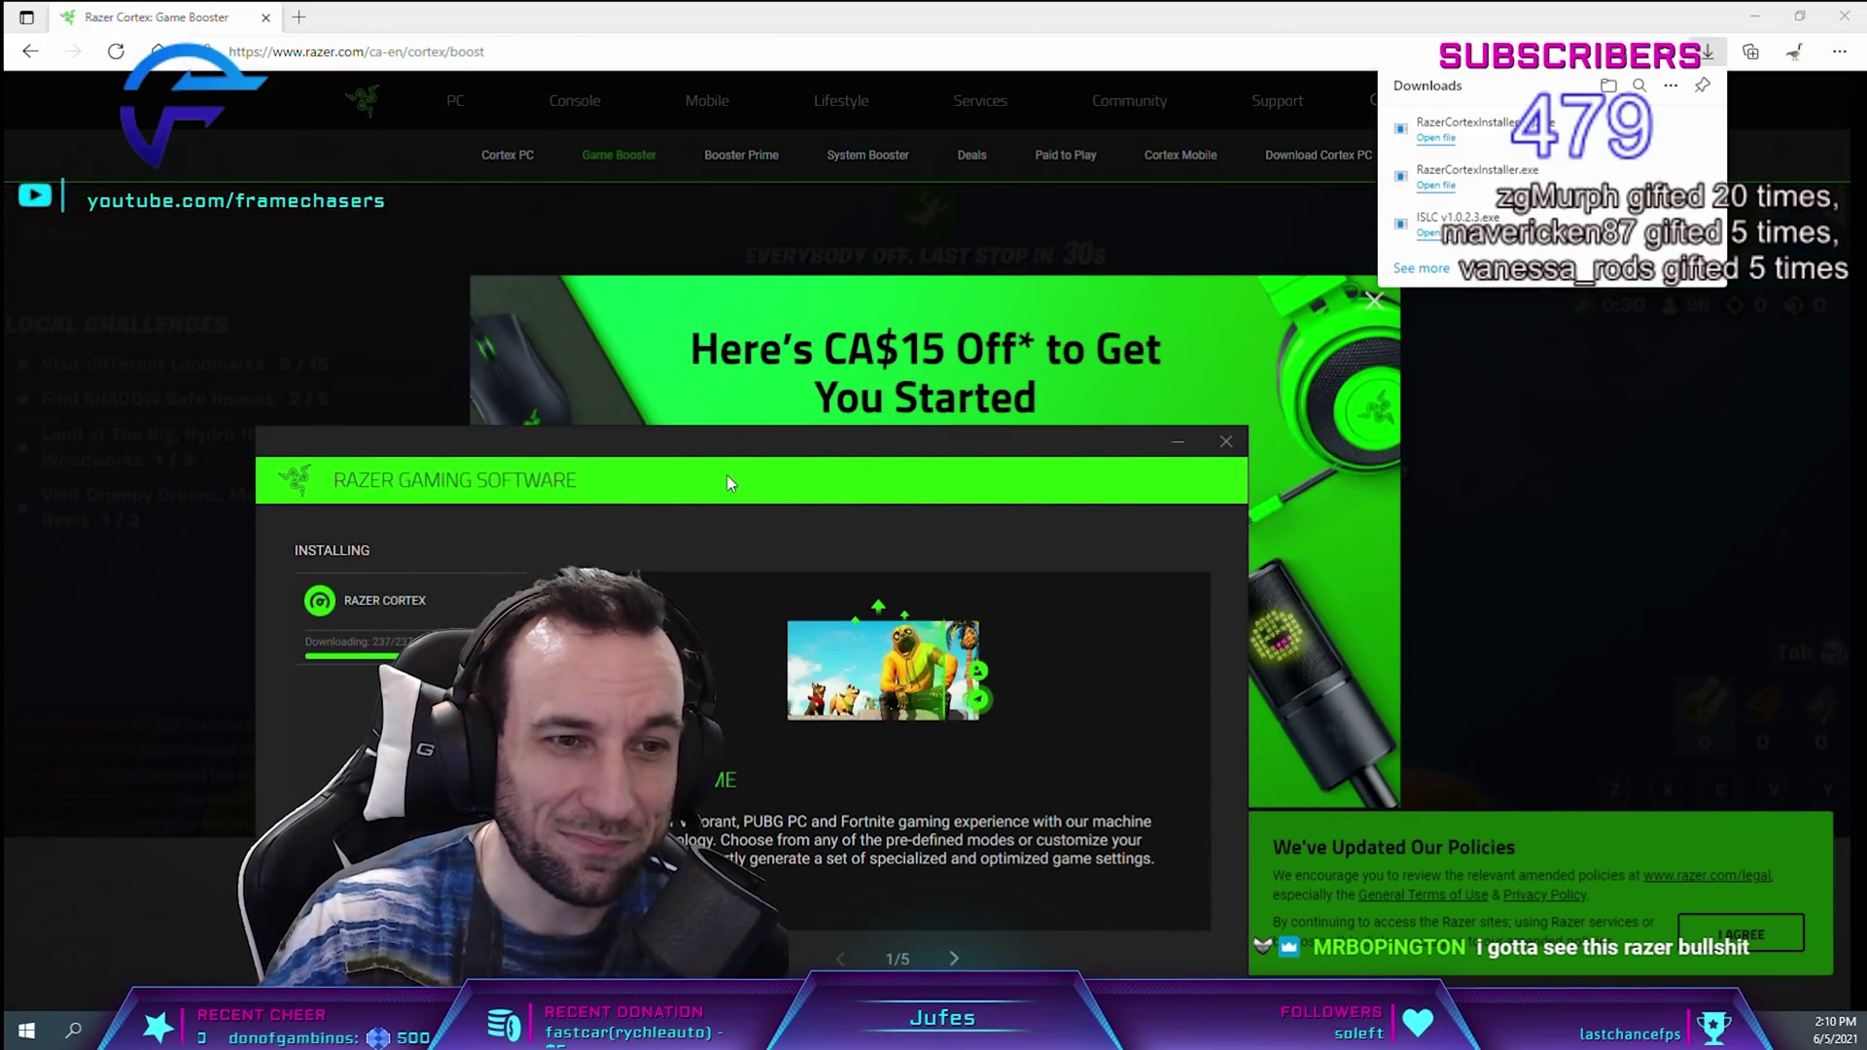
drag(727, 477, 986, 380)
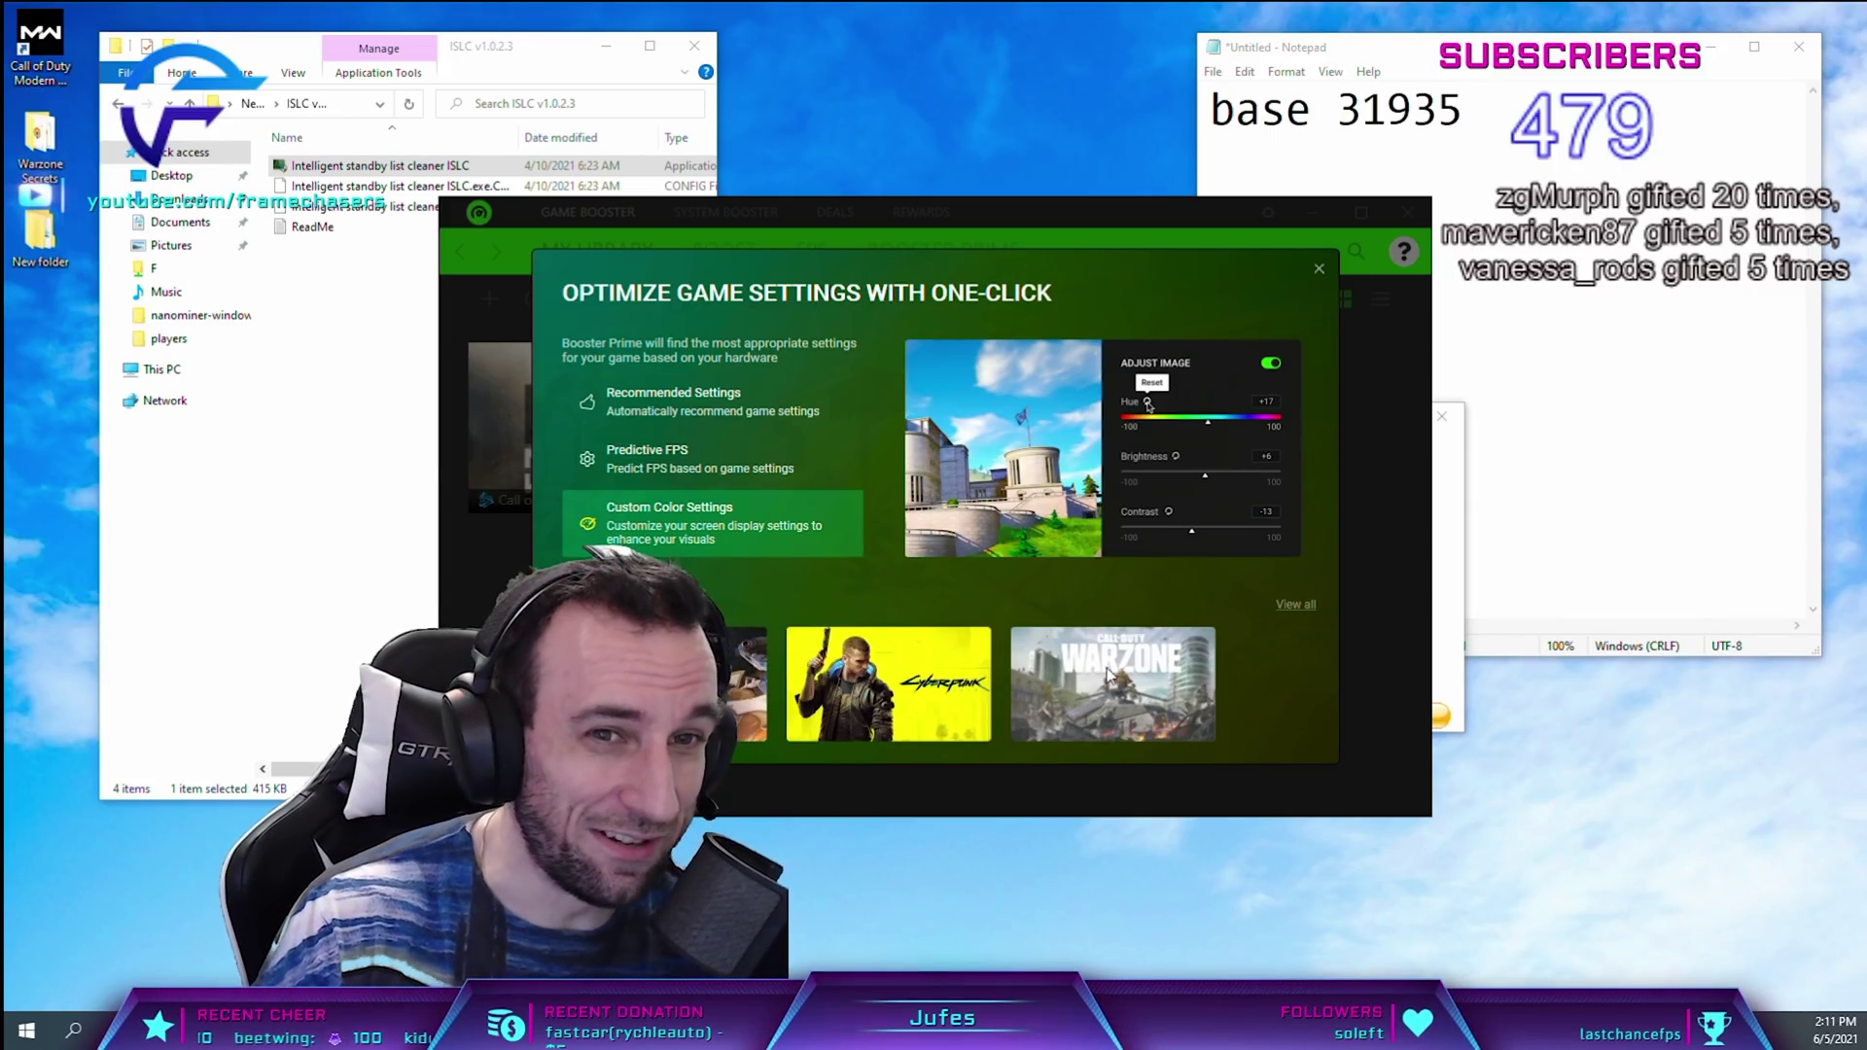
- Preview Recommended Settings and Predictive FPS in the Booster Prime introduction, and close the introduction
click(747, 418)
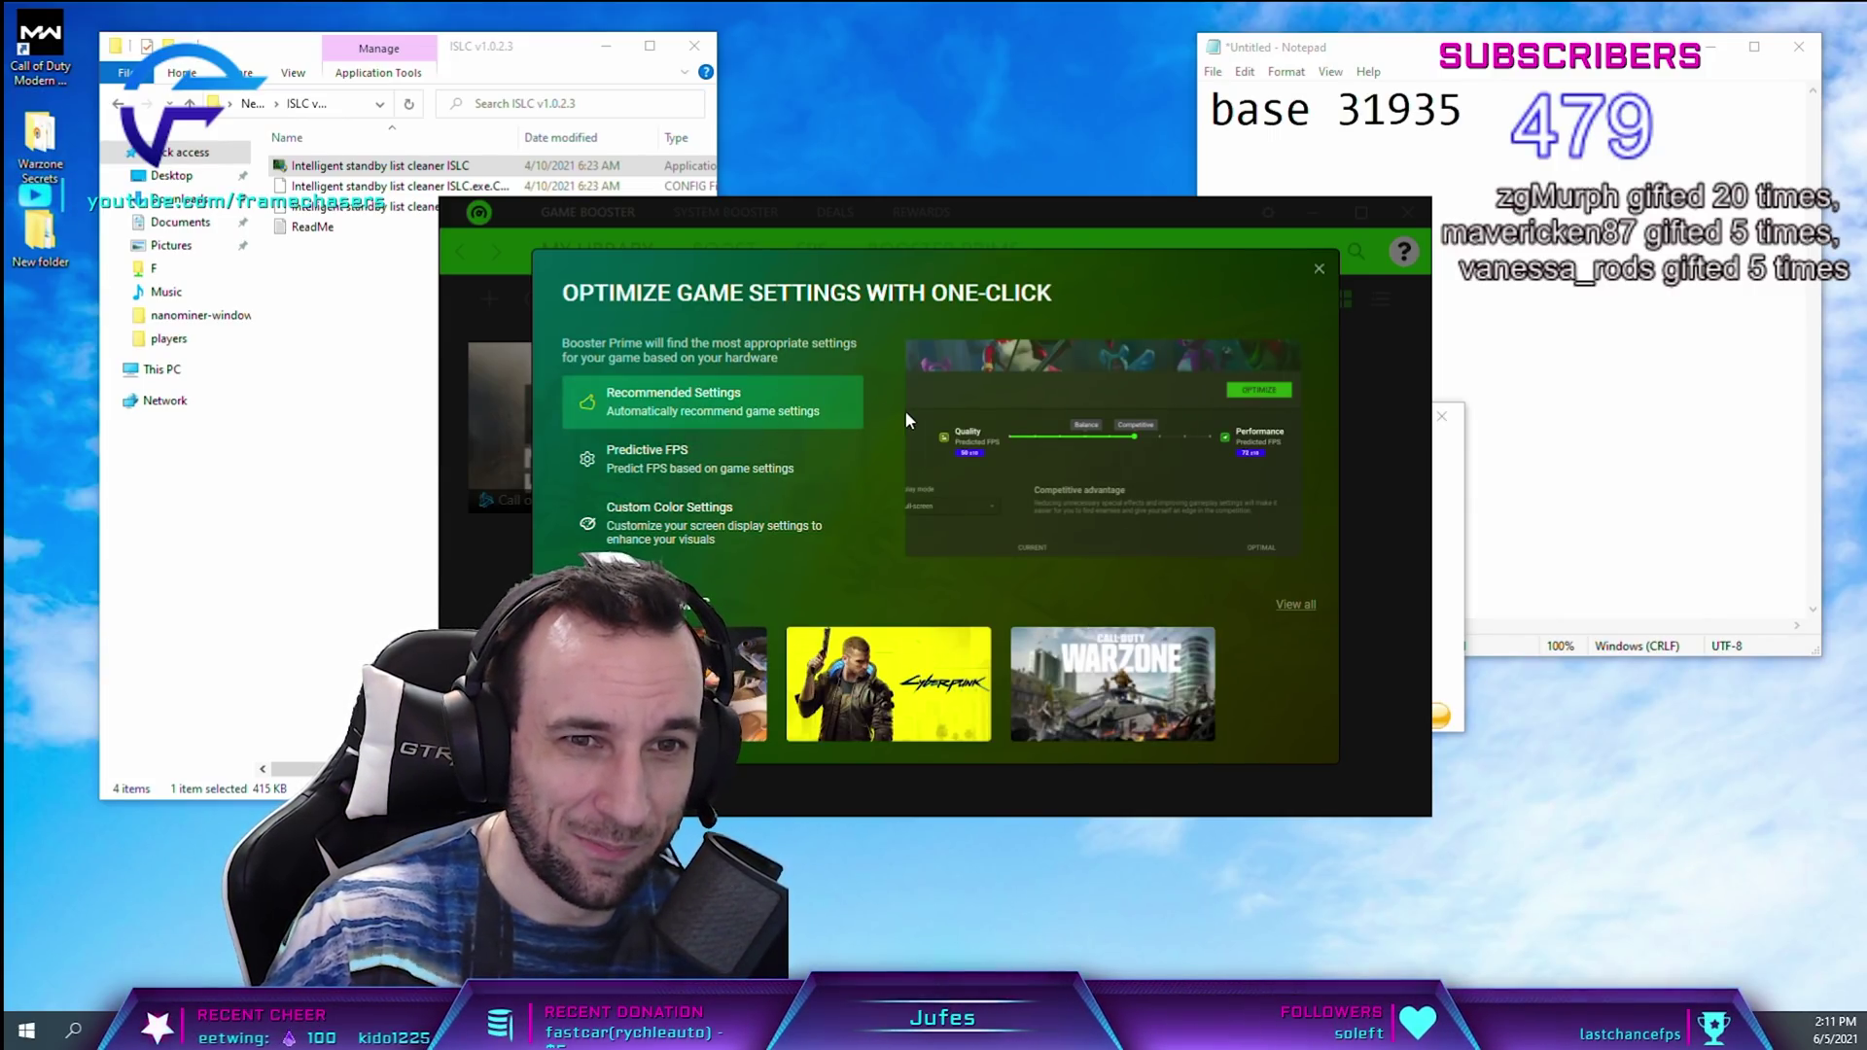
click(793, 472)
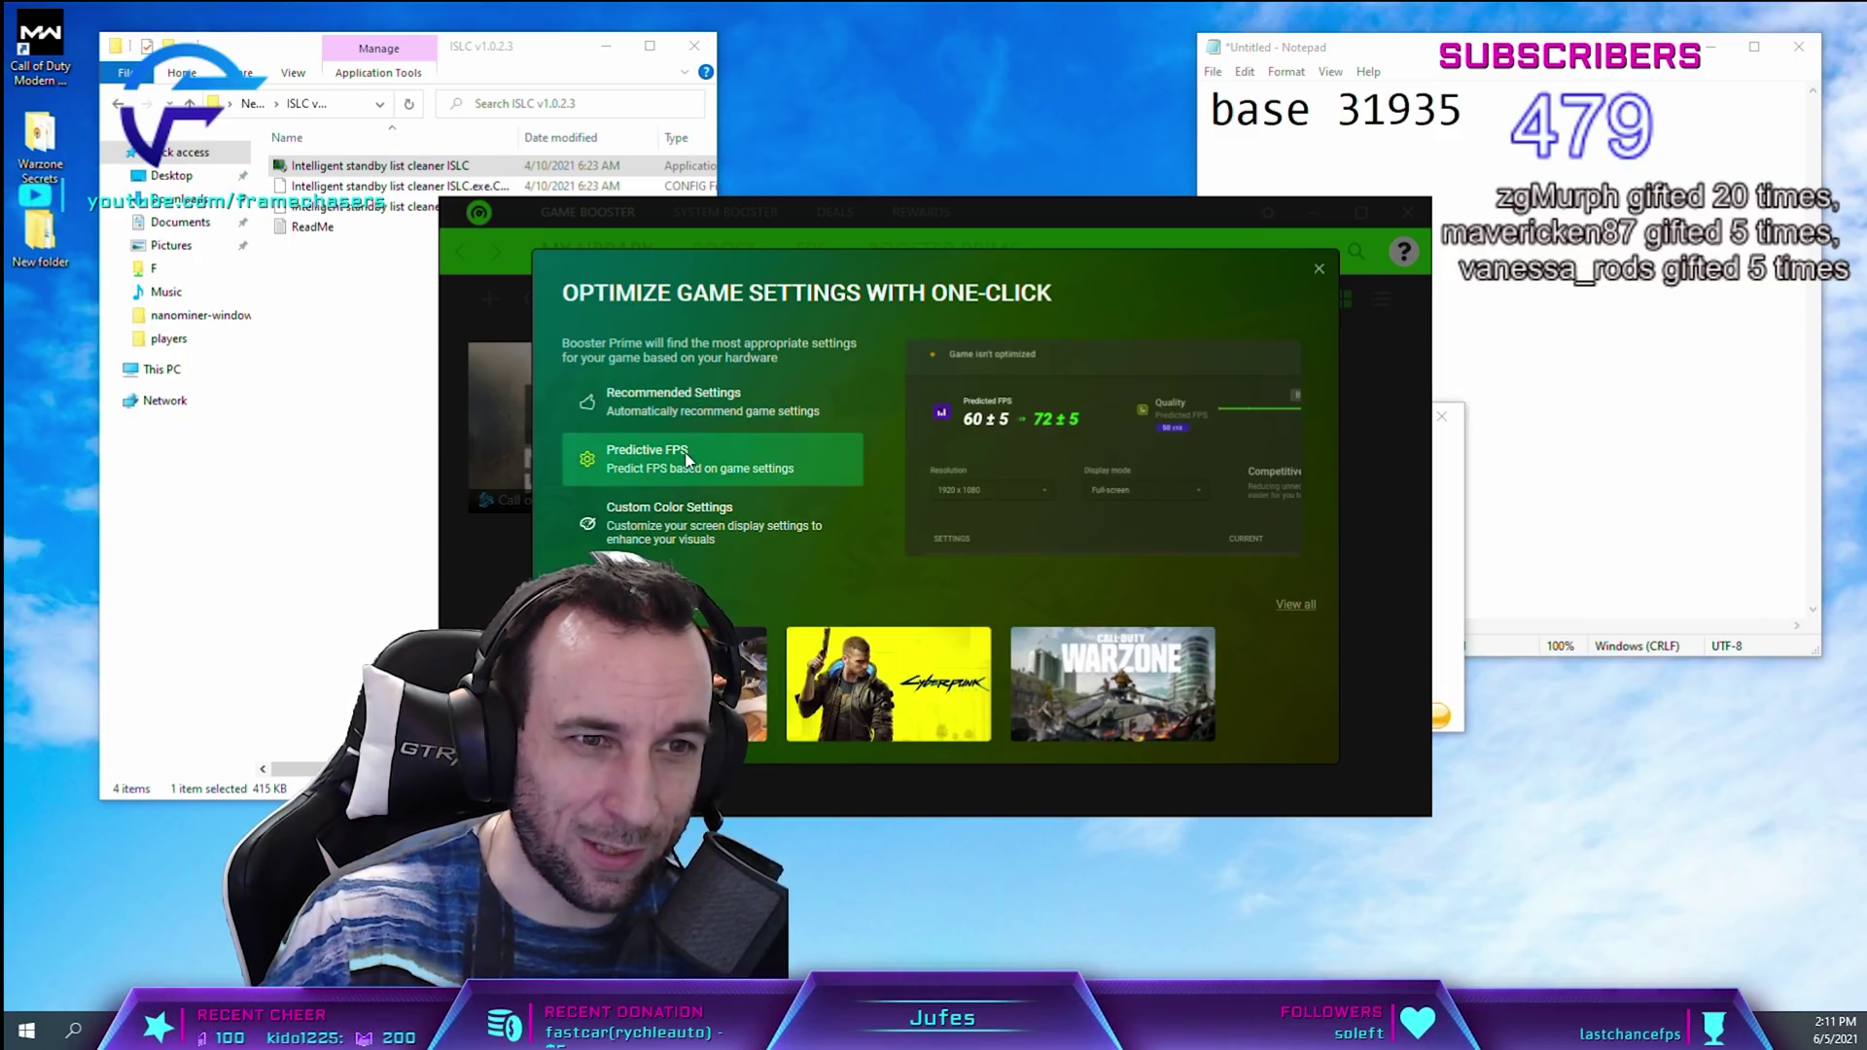
click(1319, 268)
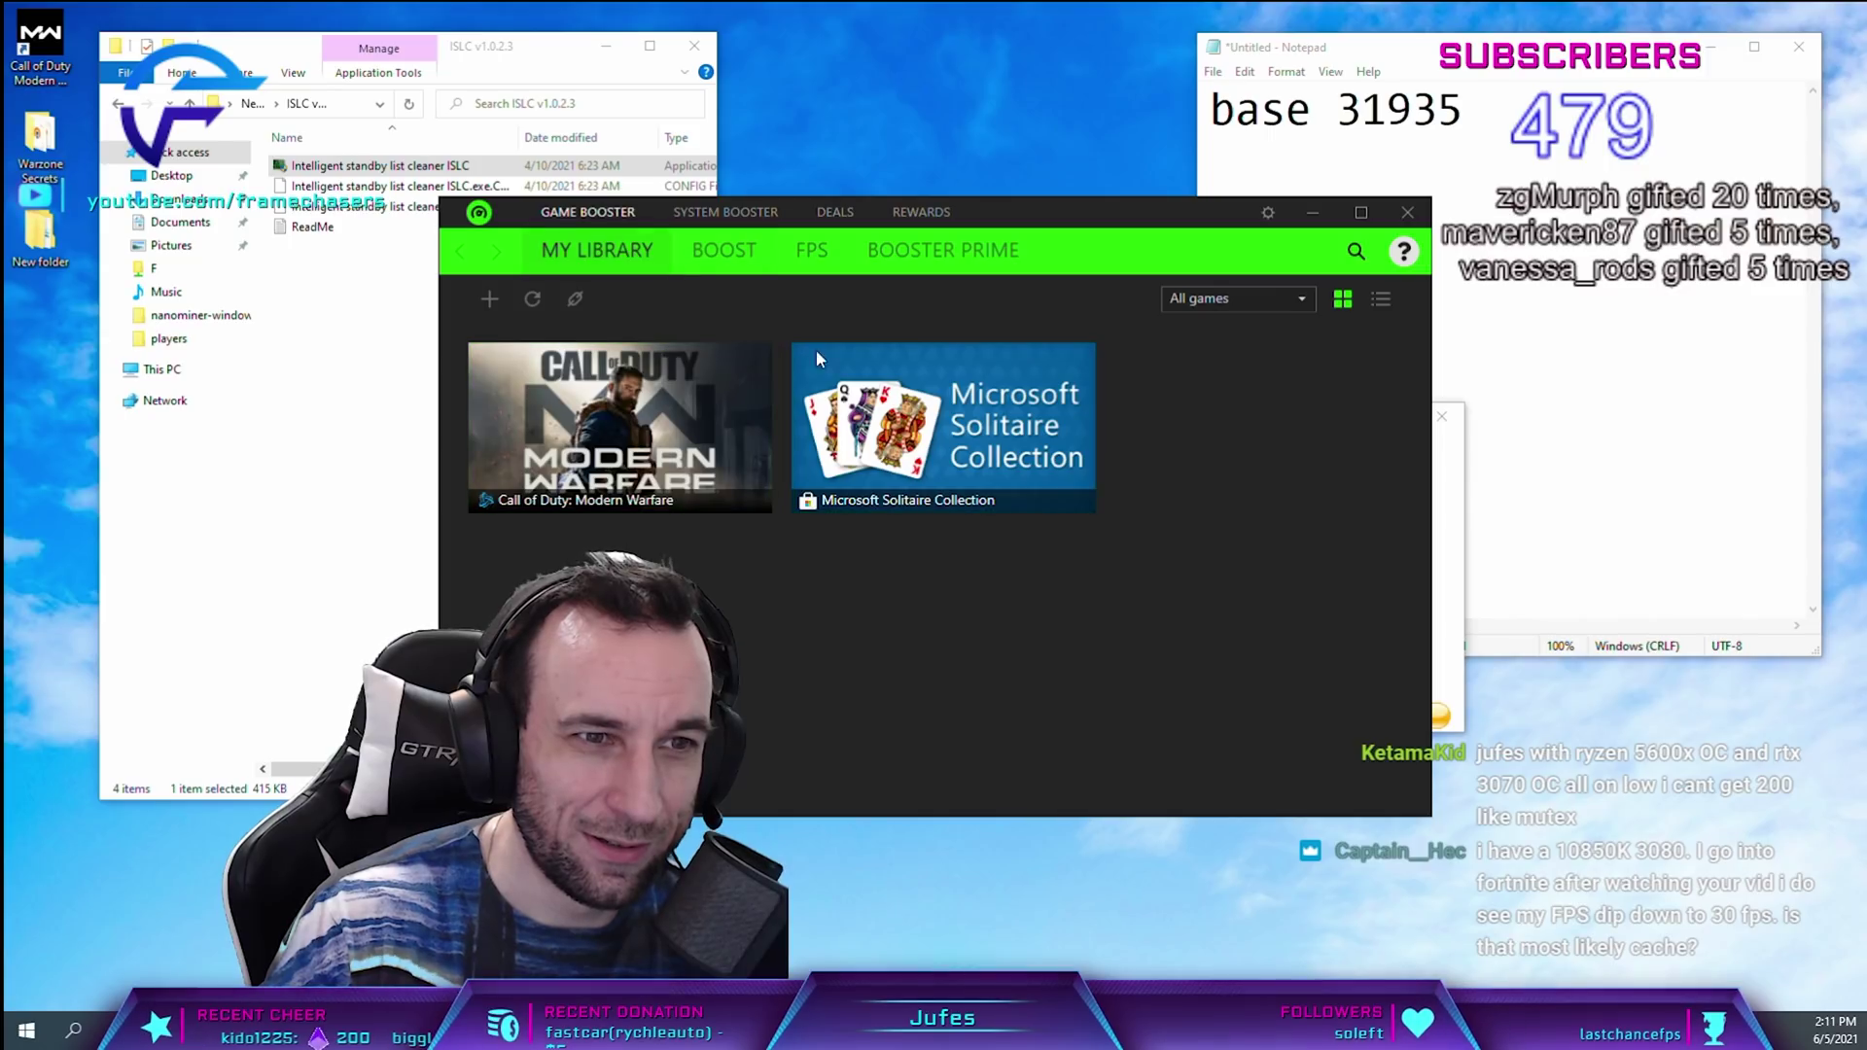
- Reposition the Razer Cortex window and open Game Booster's Boost settings at the explorer.exe special item
mouse_move(663, 443)
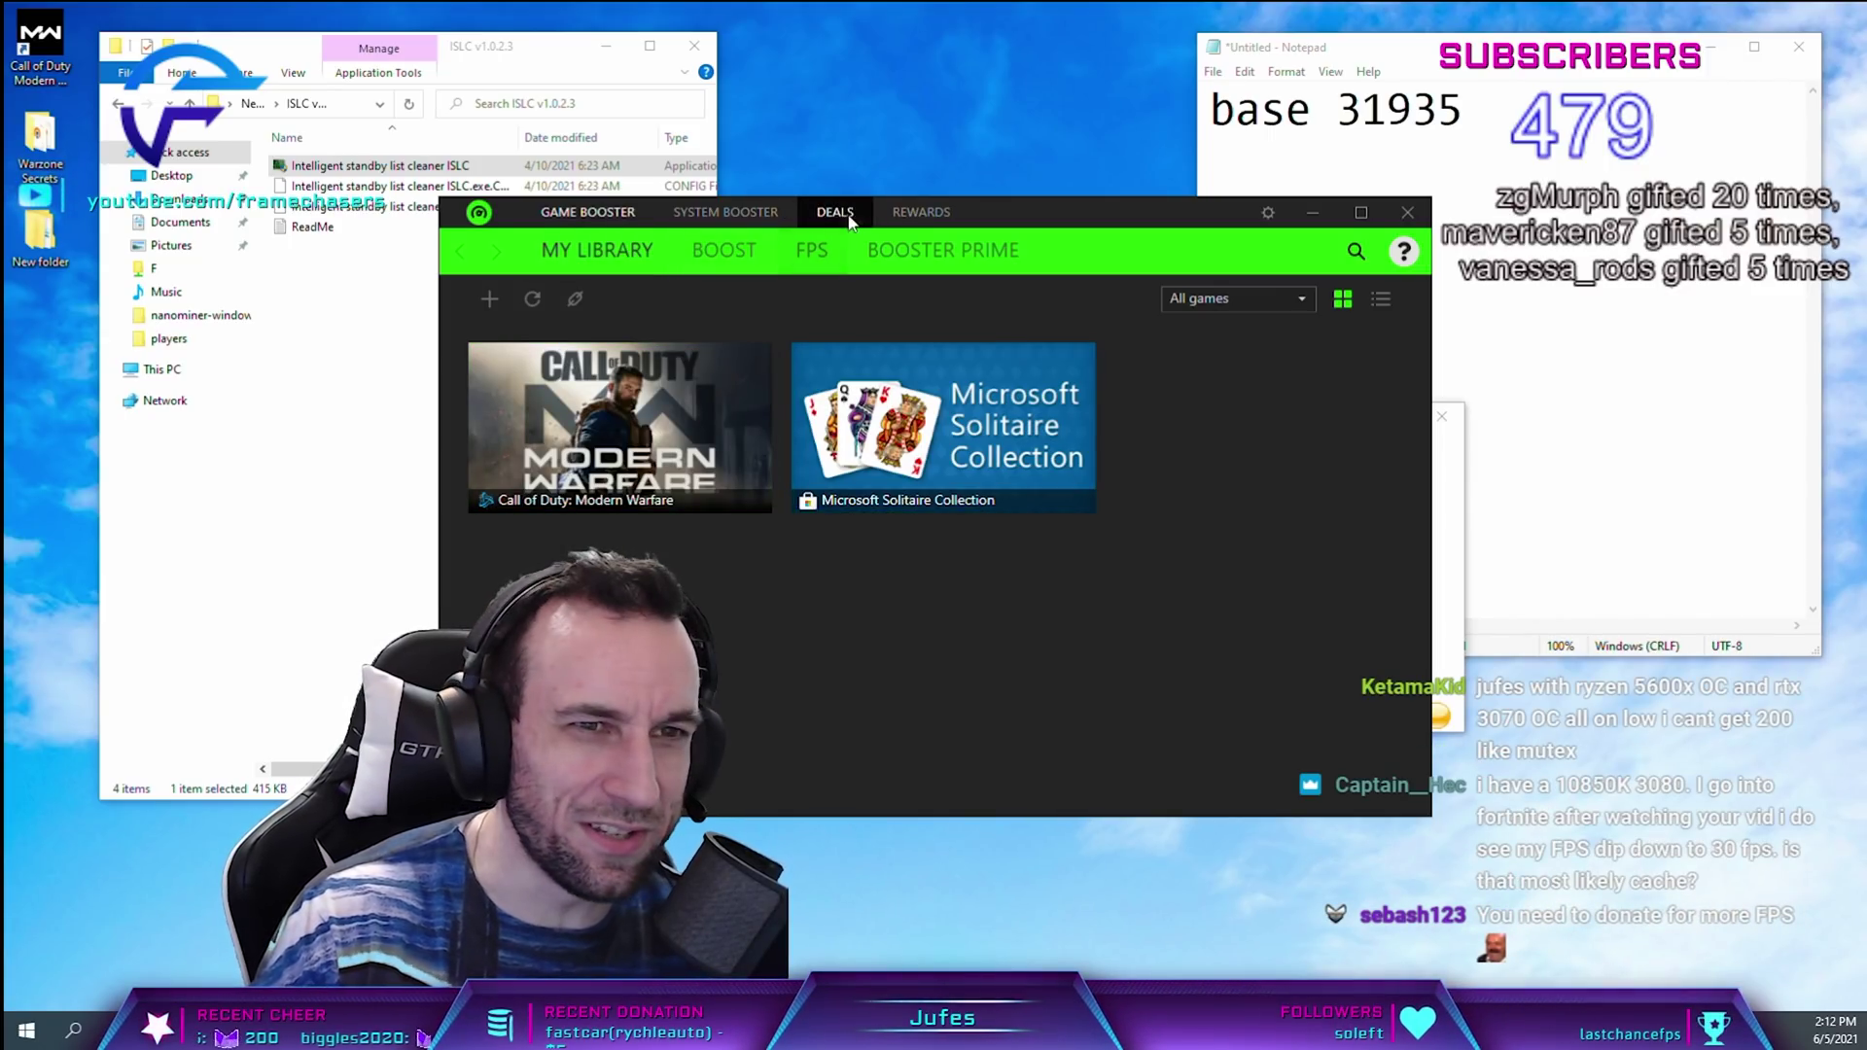
drag(849, 220, 997, 232)
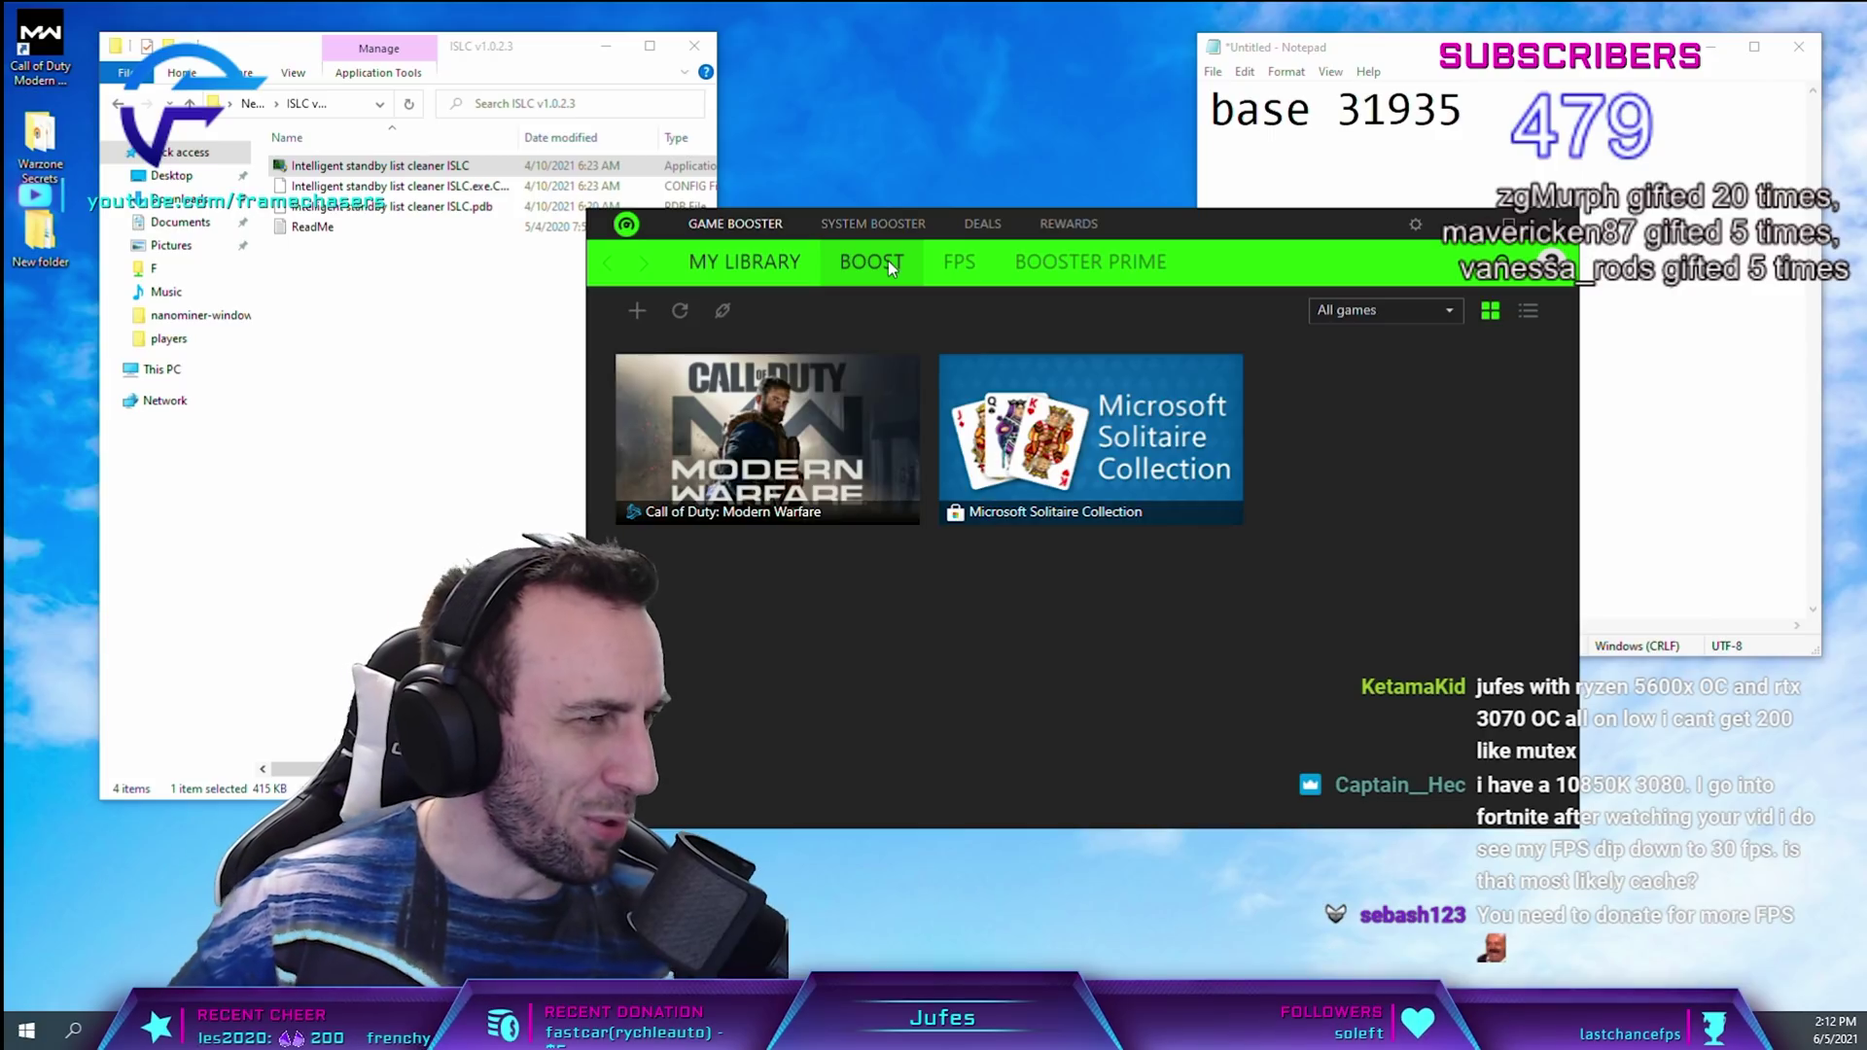
click(888, 261)
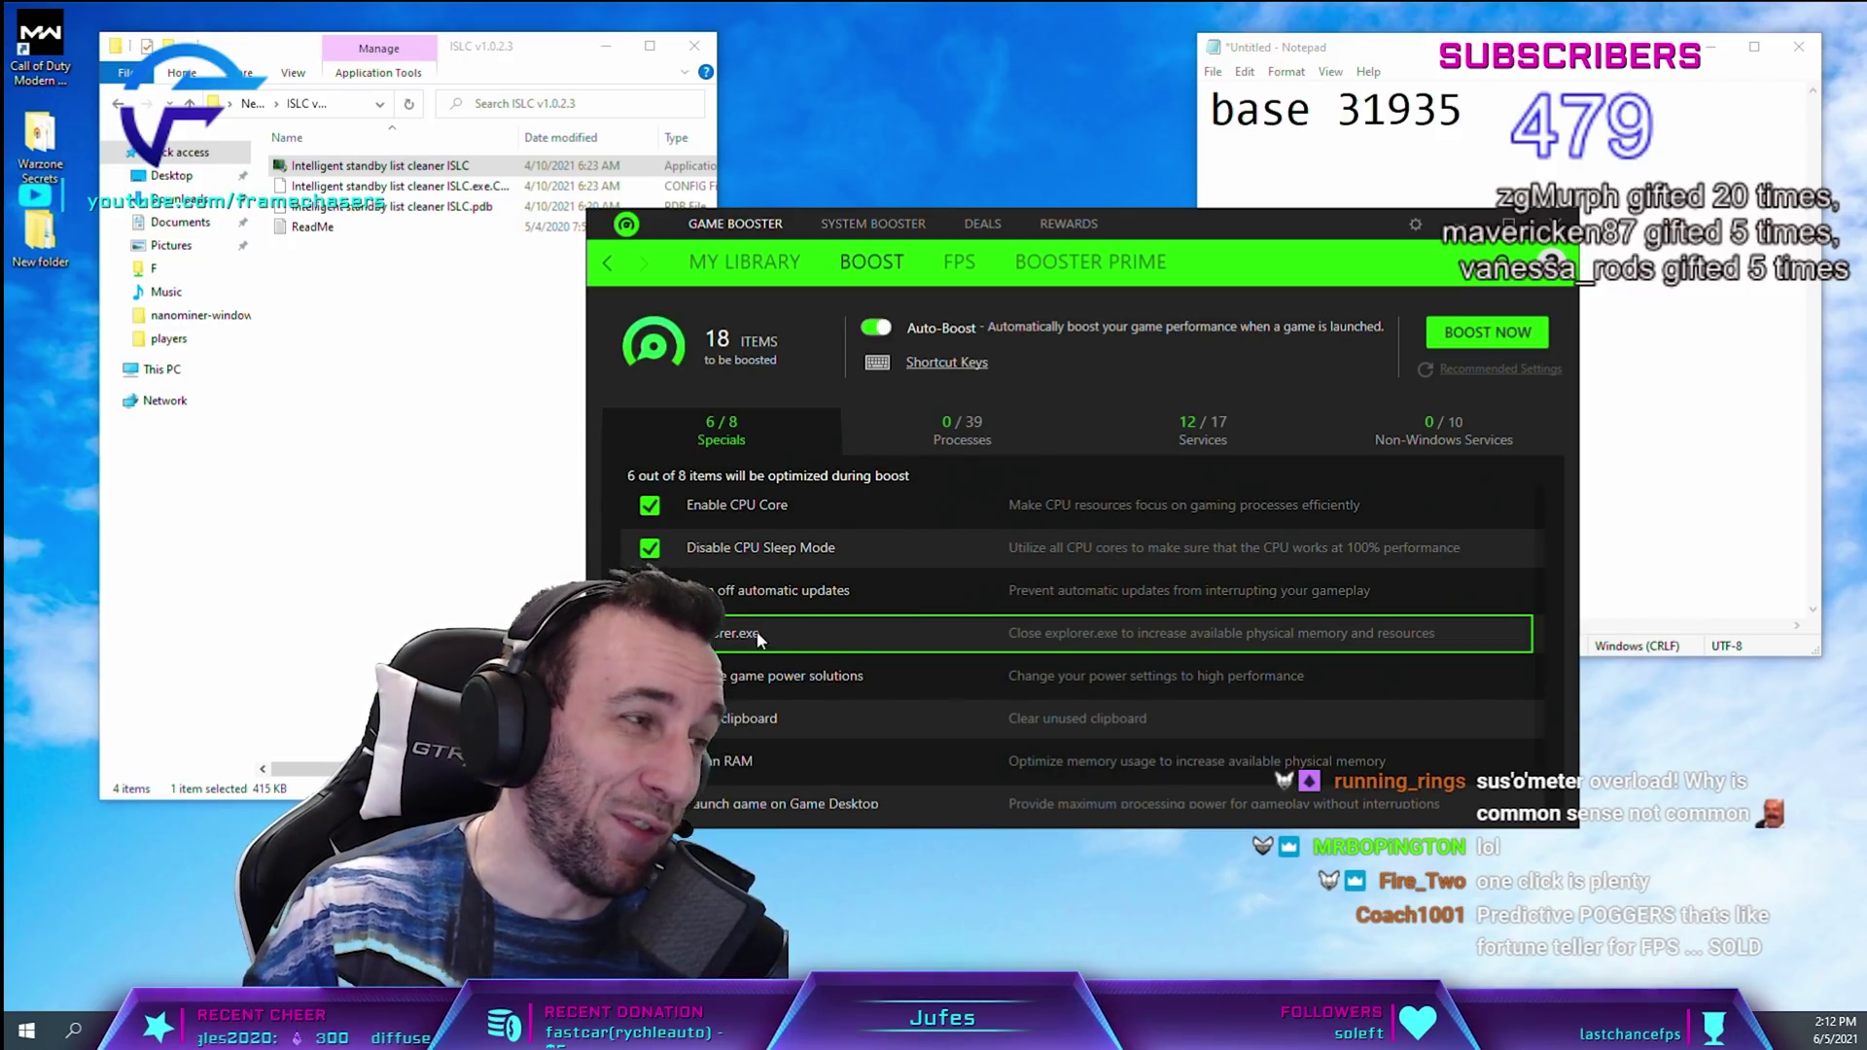
click(848, 632)
click(1034, 575)
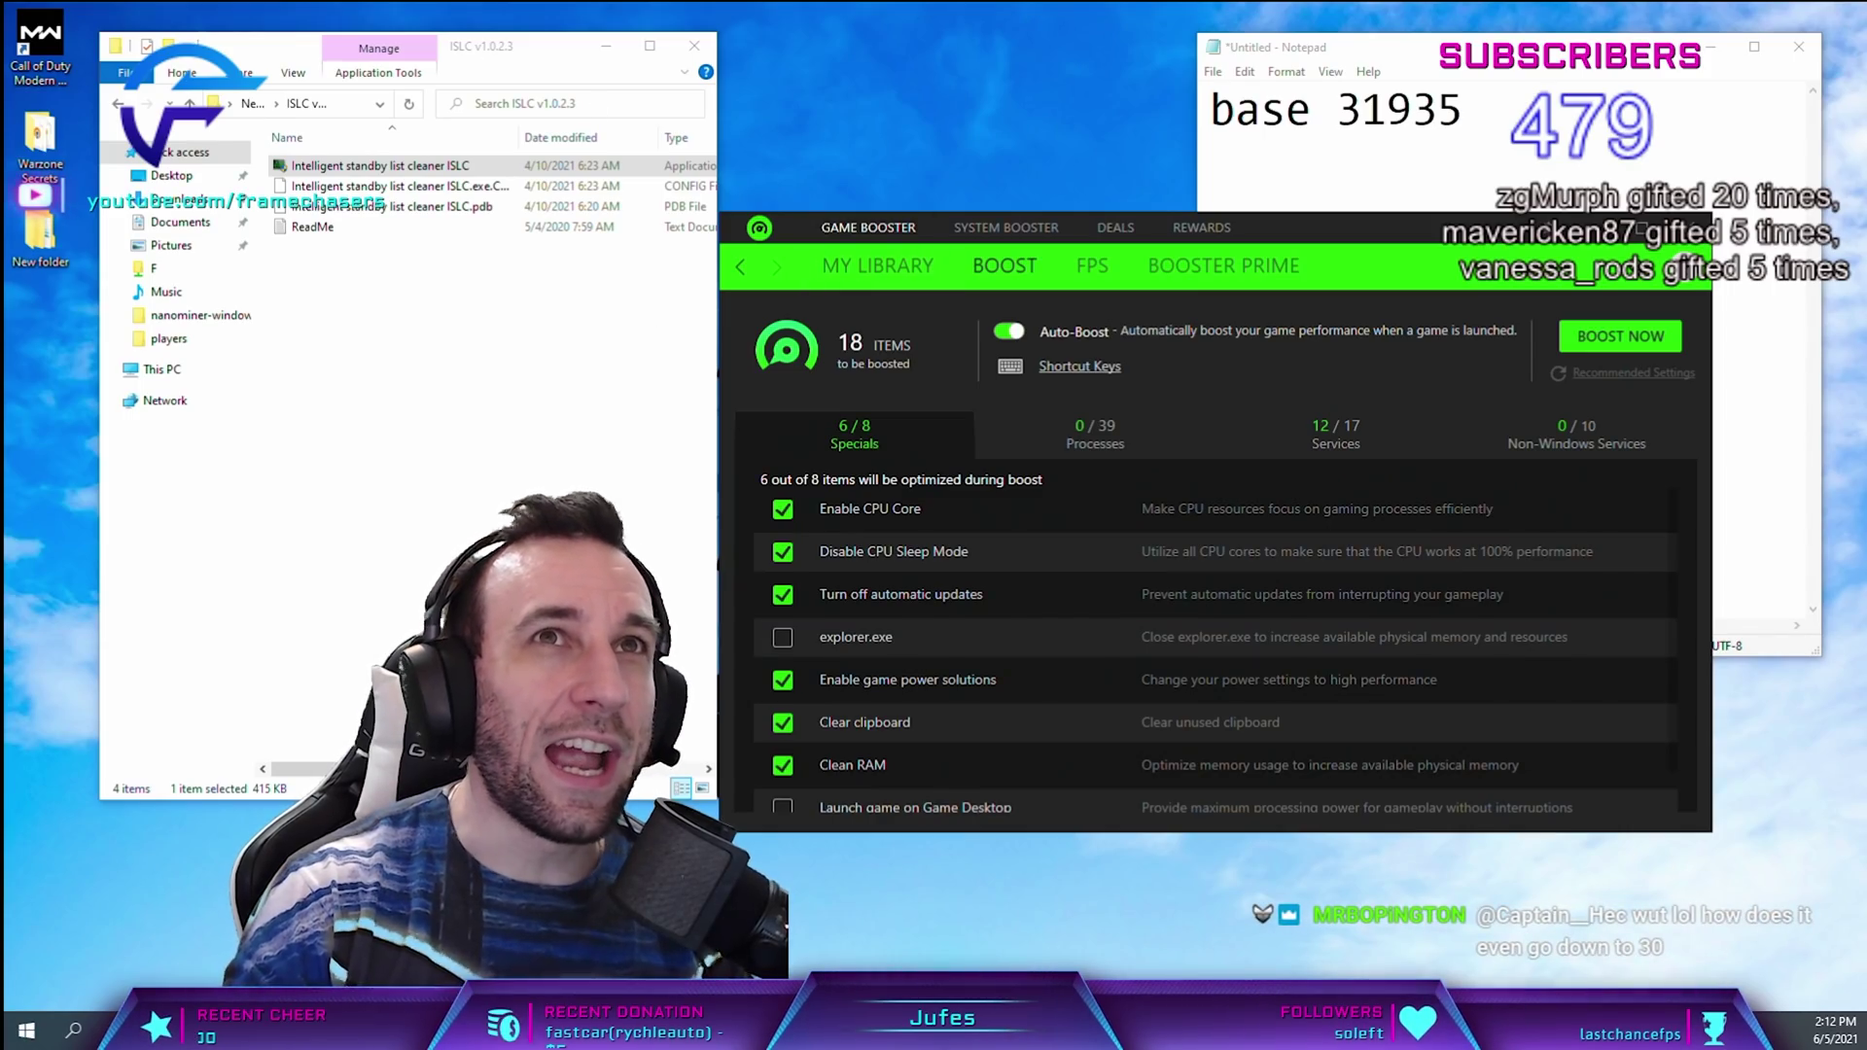
- Bring up the dialog for creating a new task in Task Manager, cancel it and close Task Manager
drag(707, 414, 888, 225)
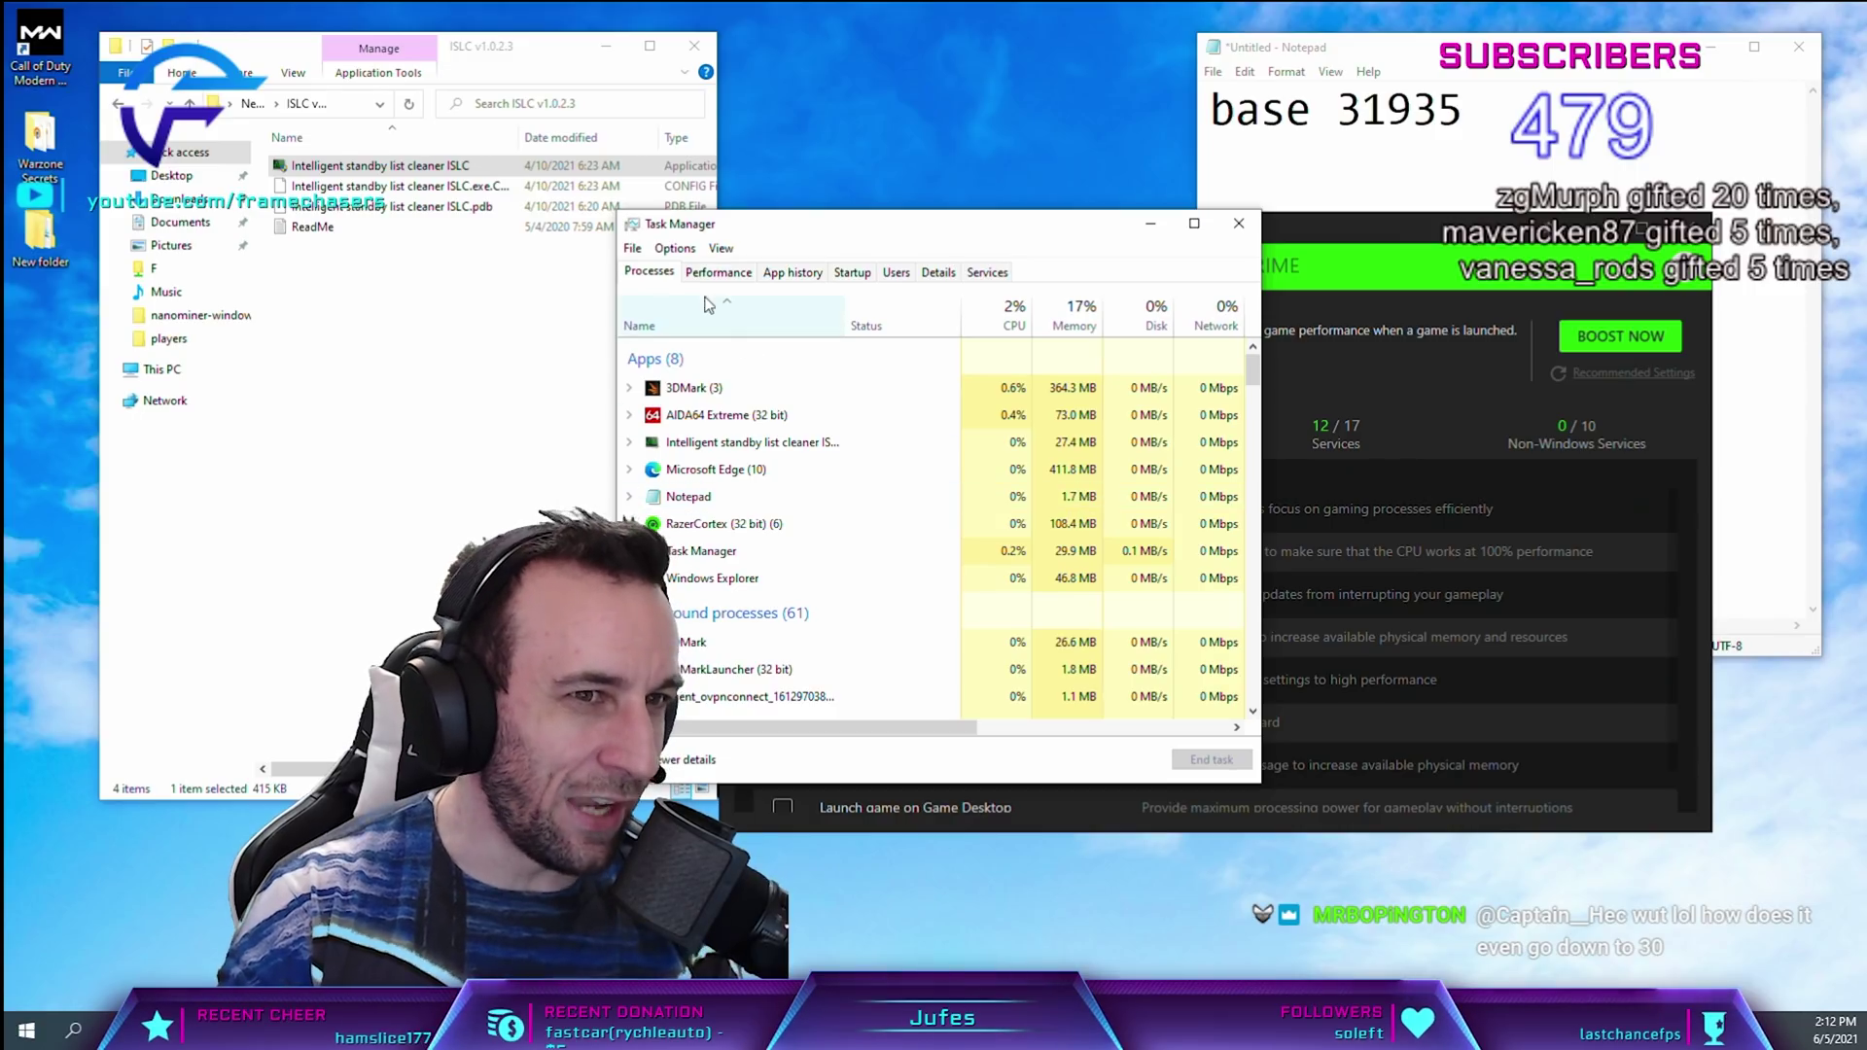
click(632, 248)
click(651, 274)
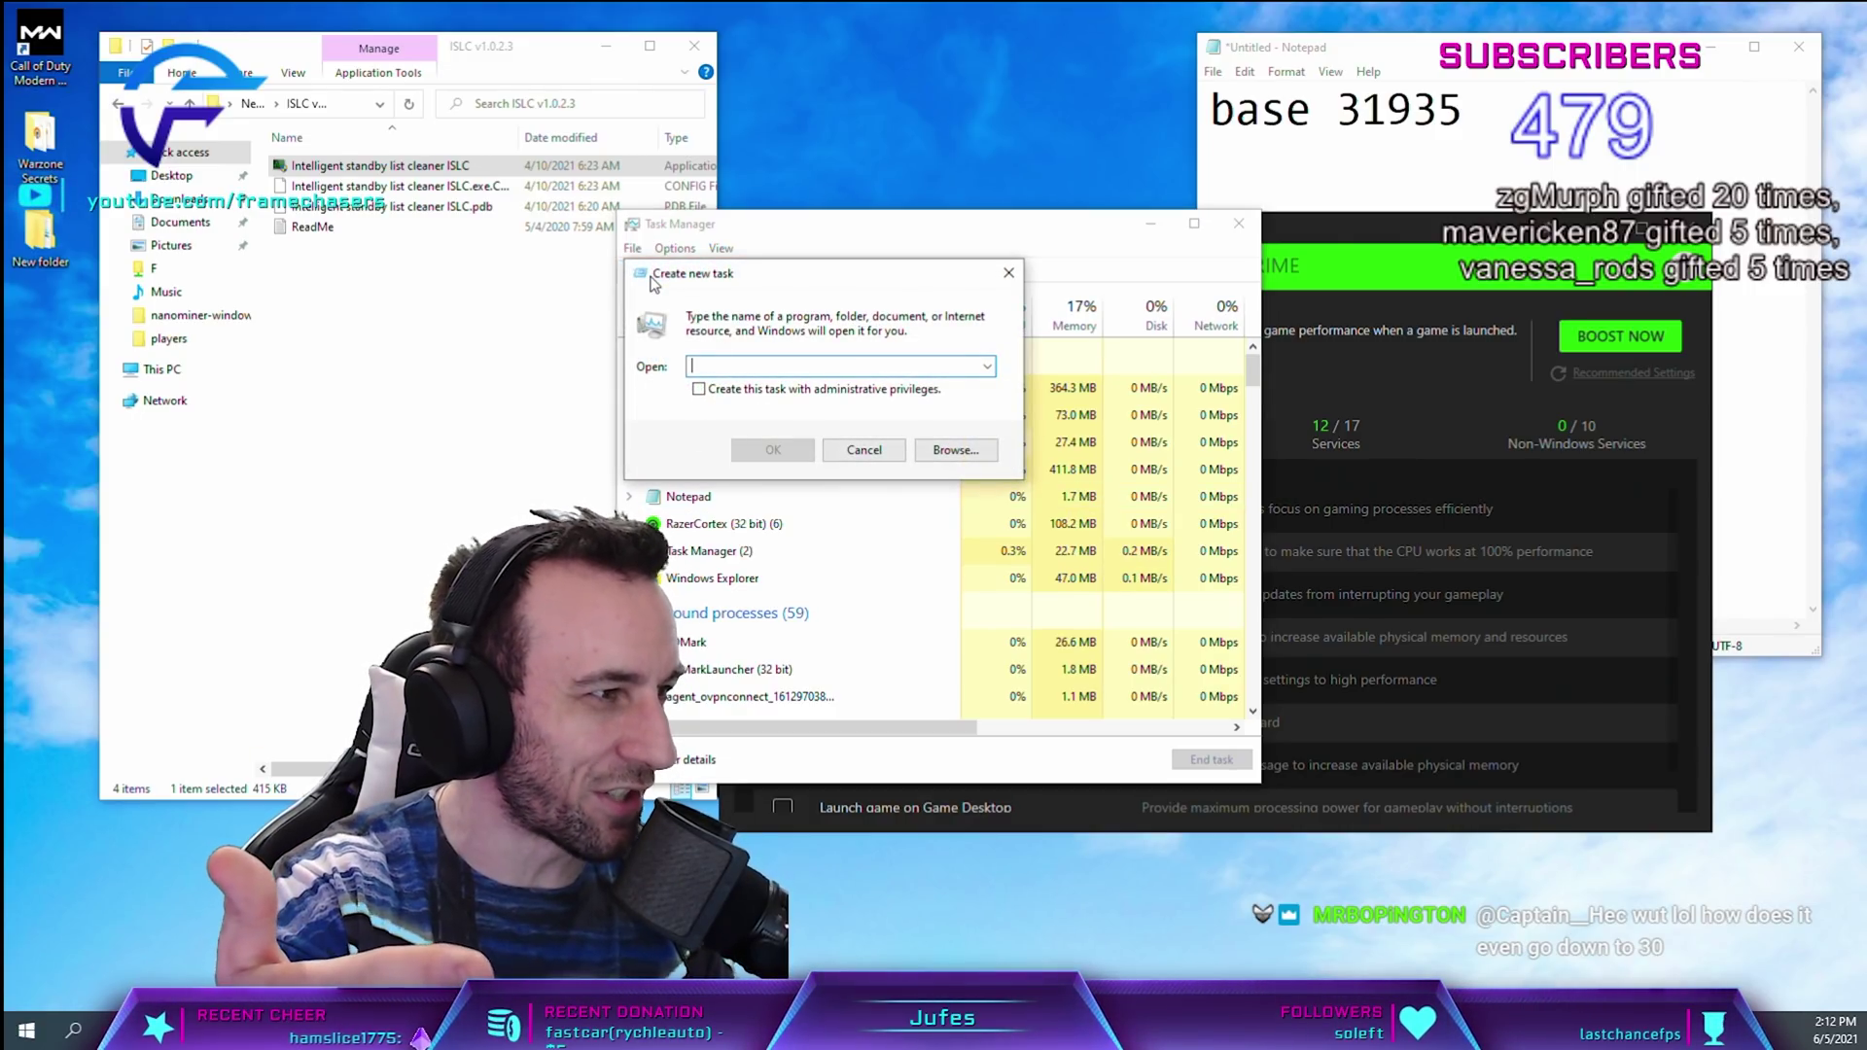
click(863, 449)
click(1239, 223)
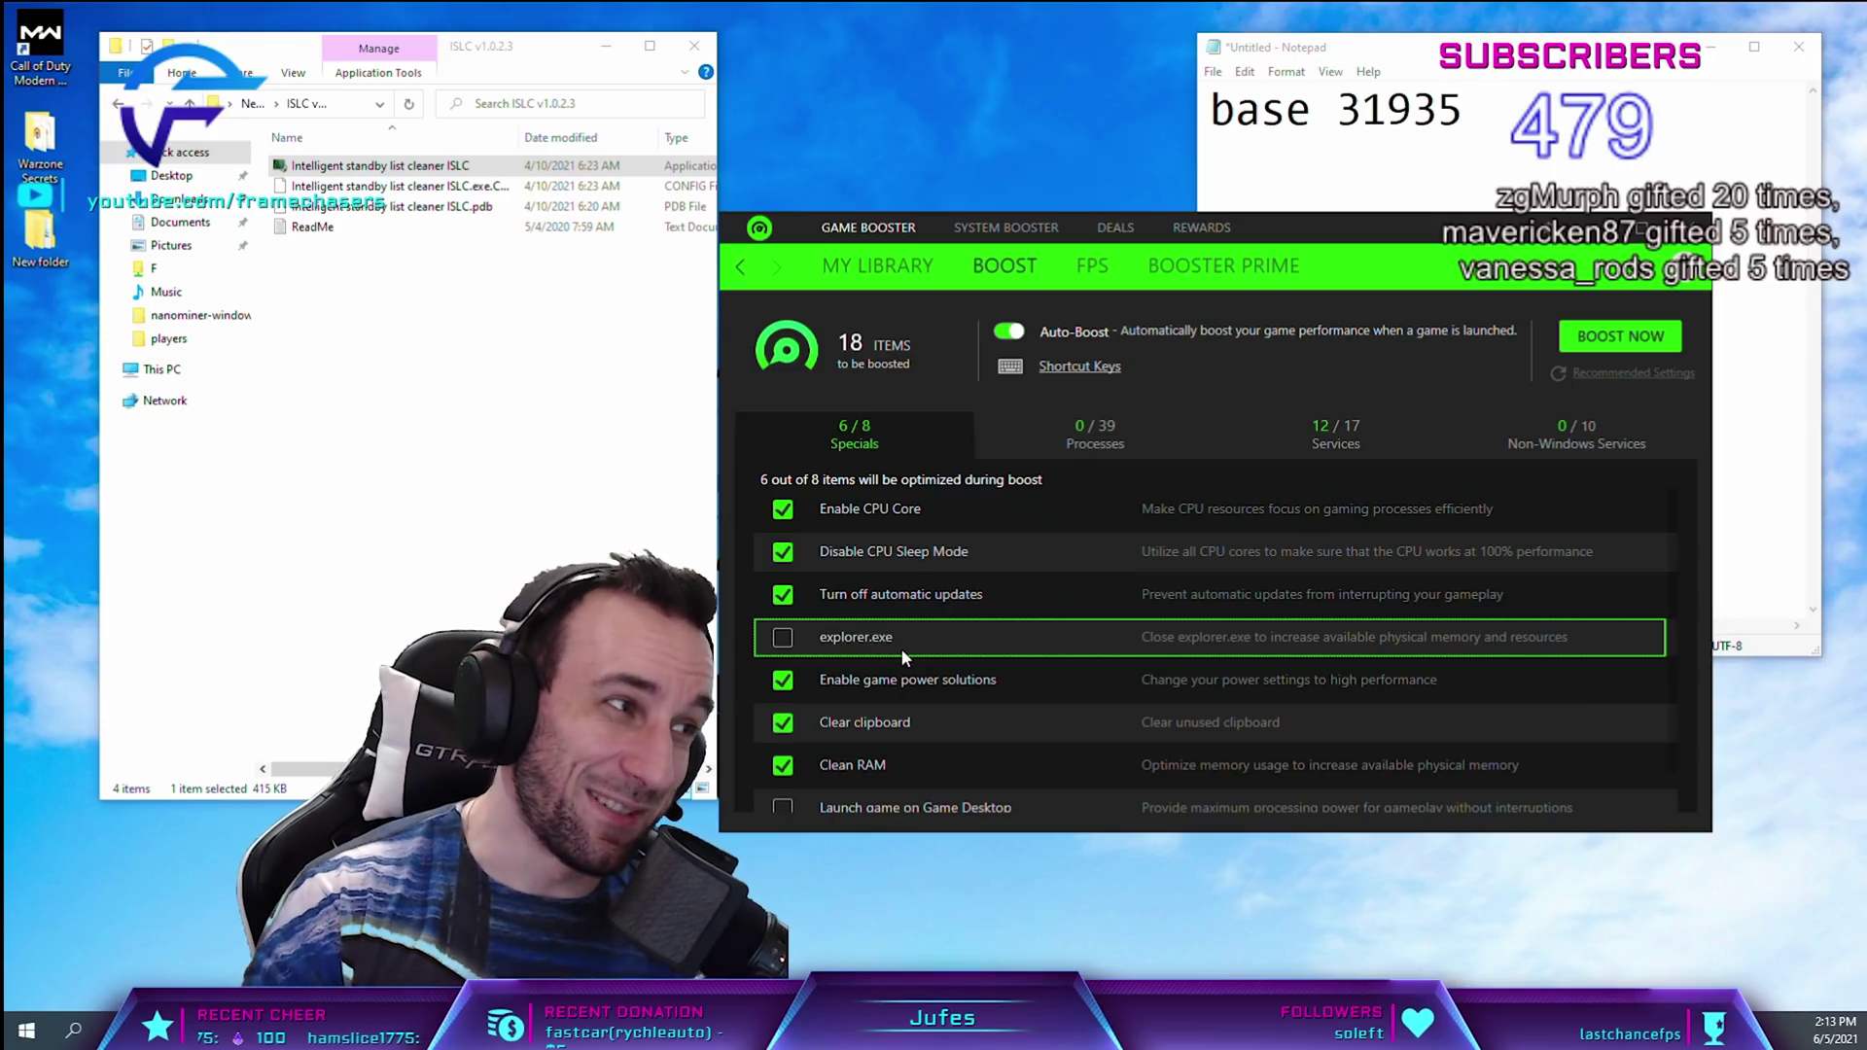
- Enable the explorer.exe item in the Specials boost list and accept closing Explorer during a boost
scroll(978, 632, down, 1)
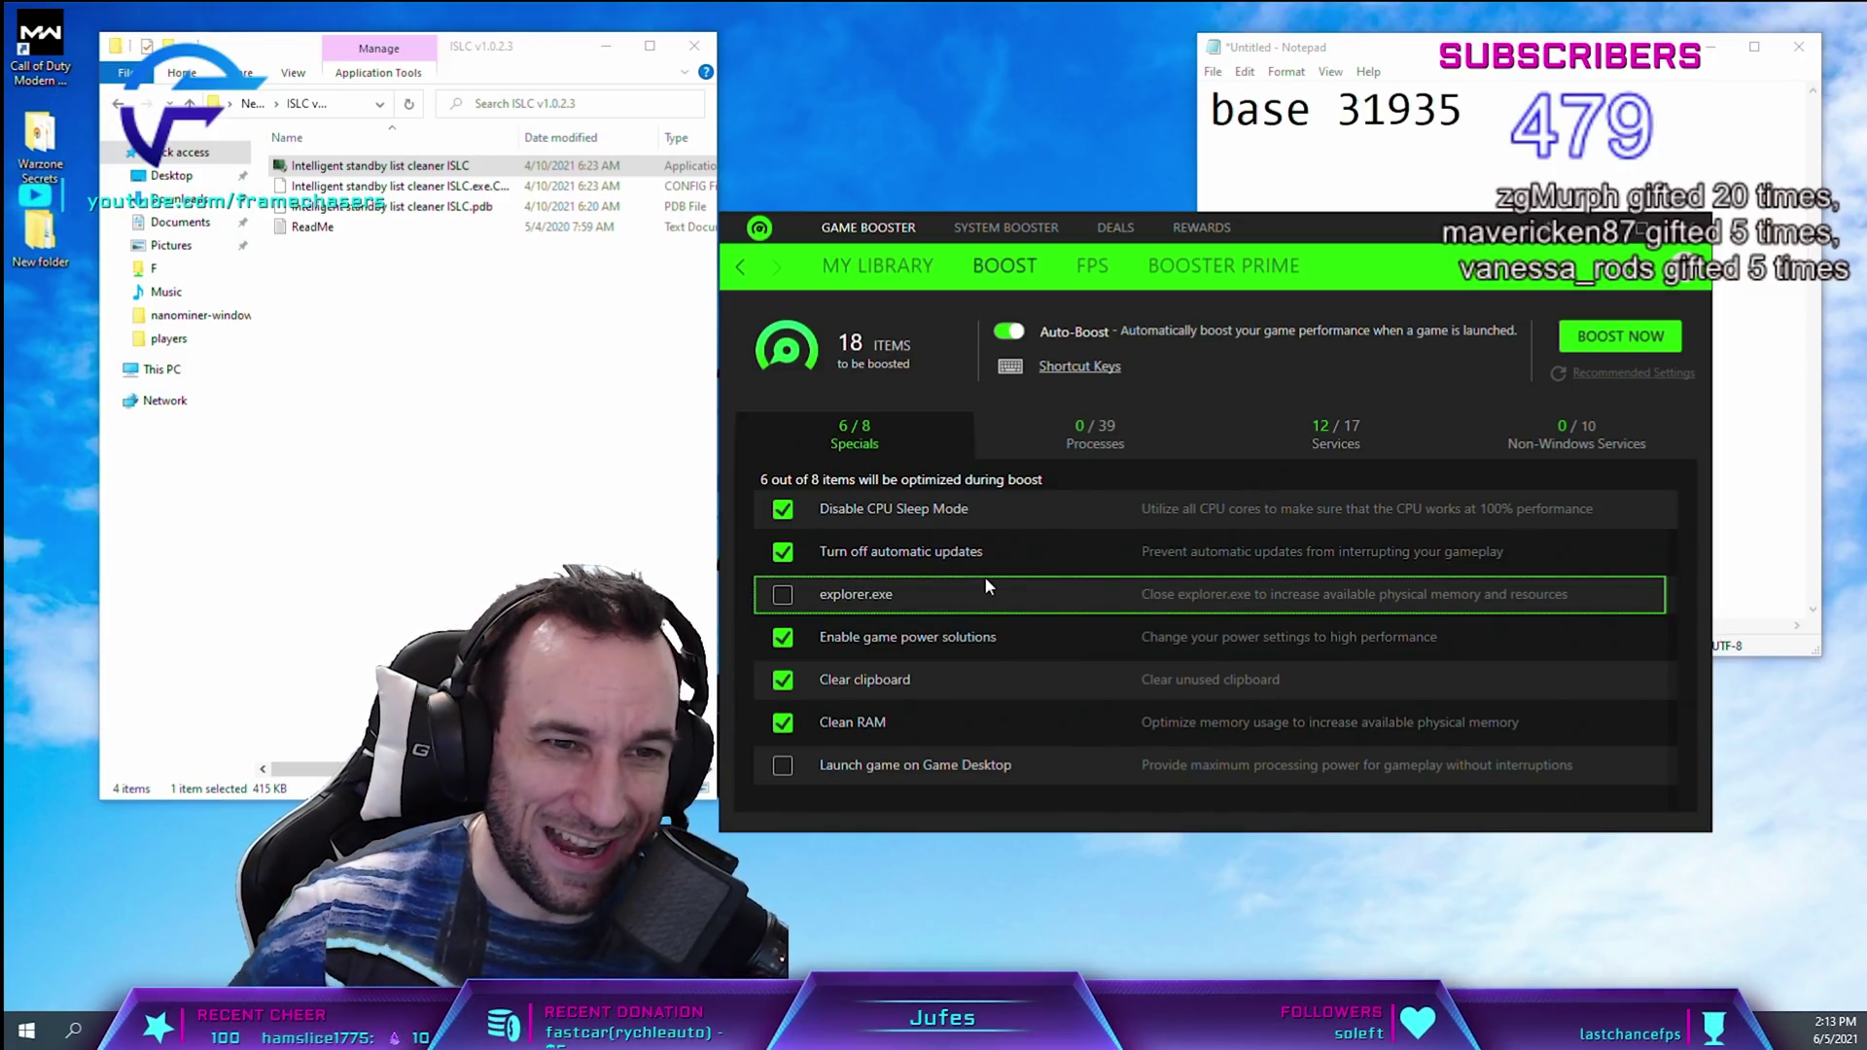
click(794, 601)
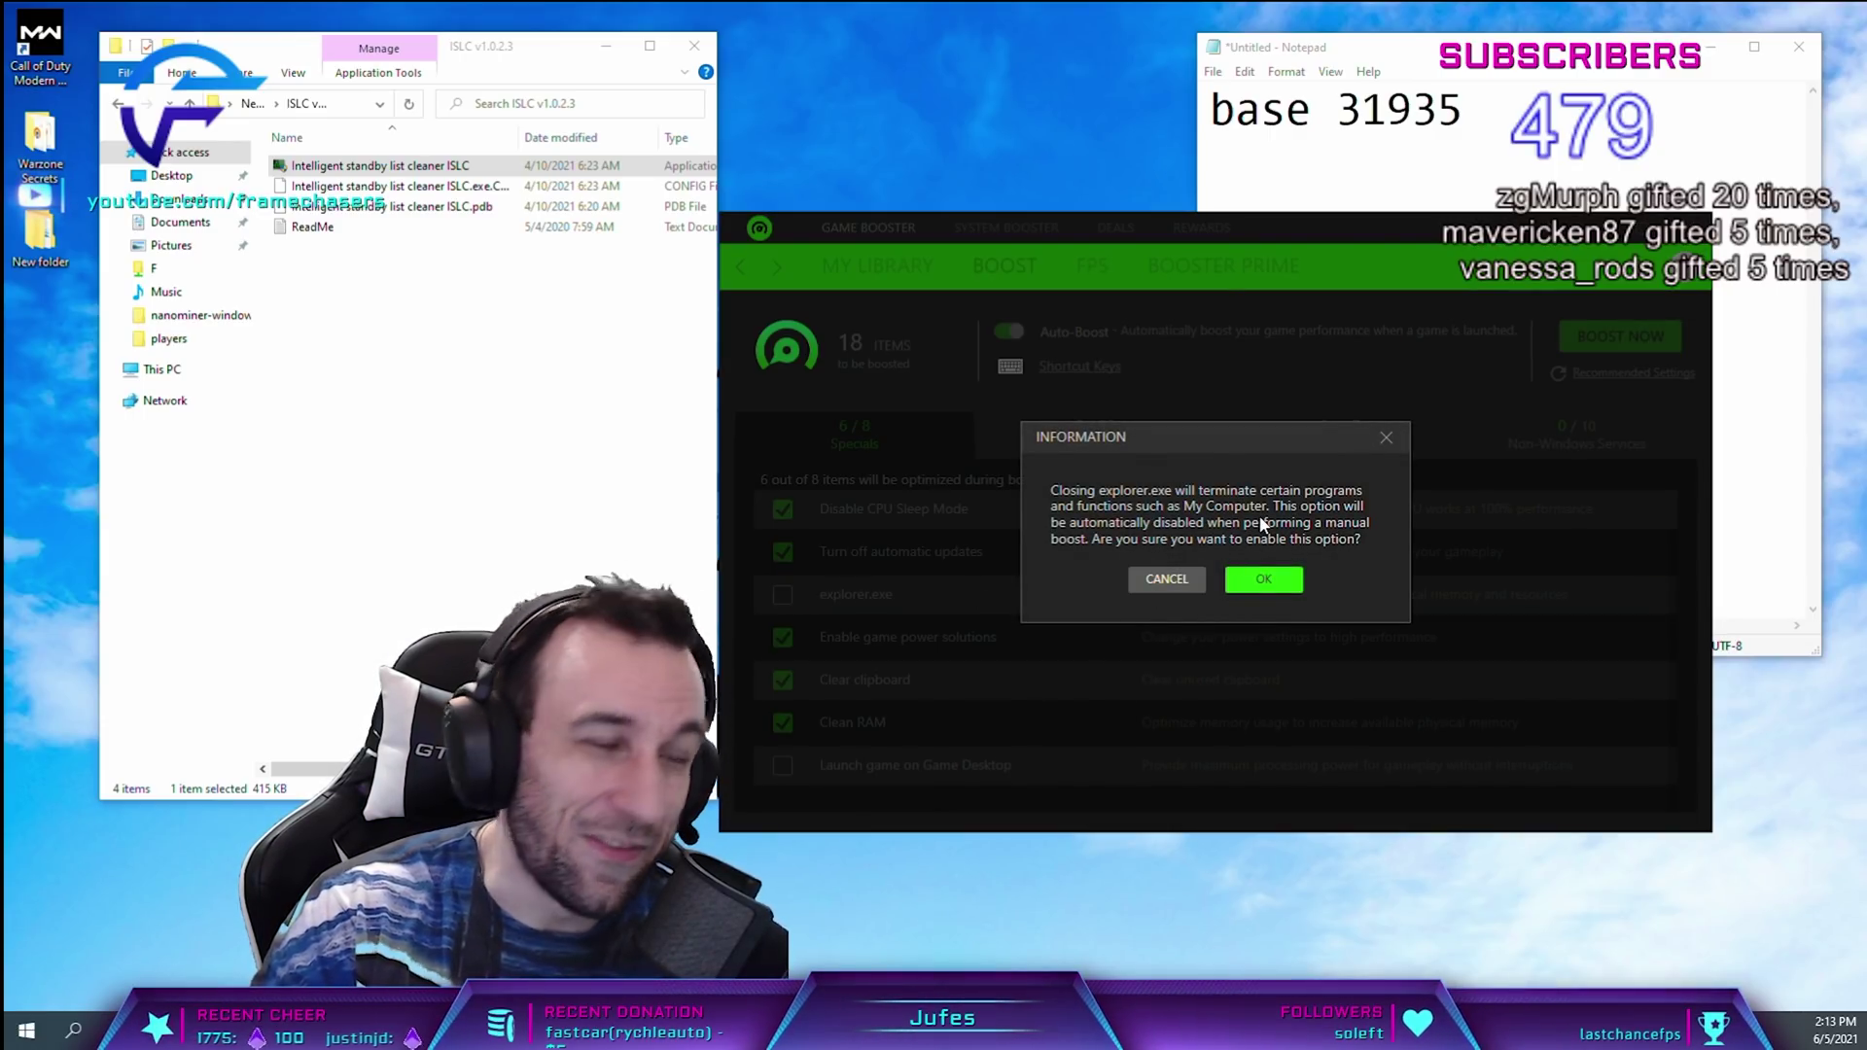
click(1167, 578)
click(783, 594)
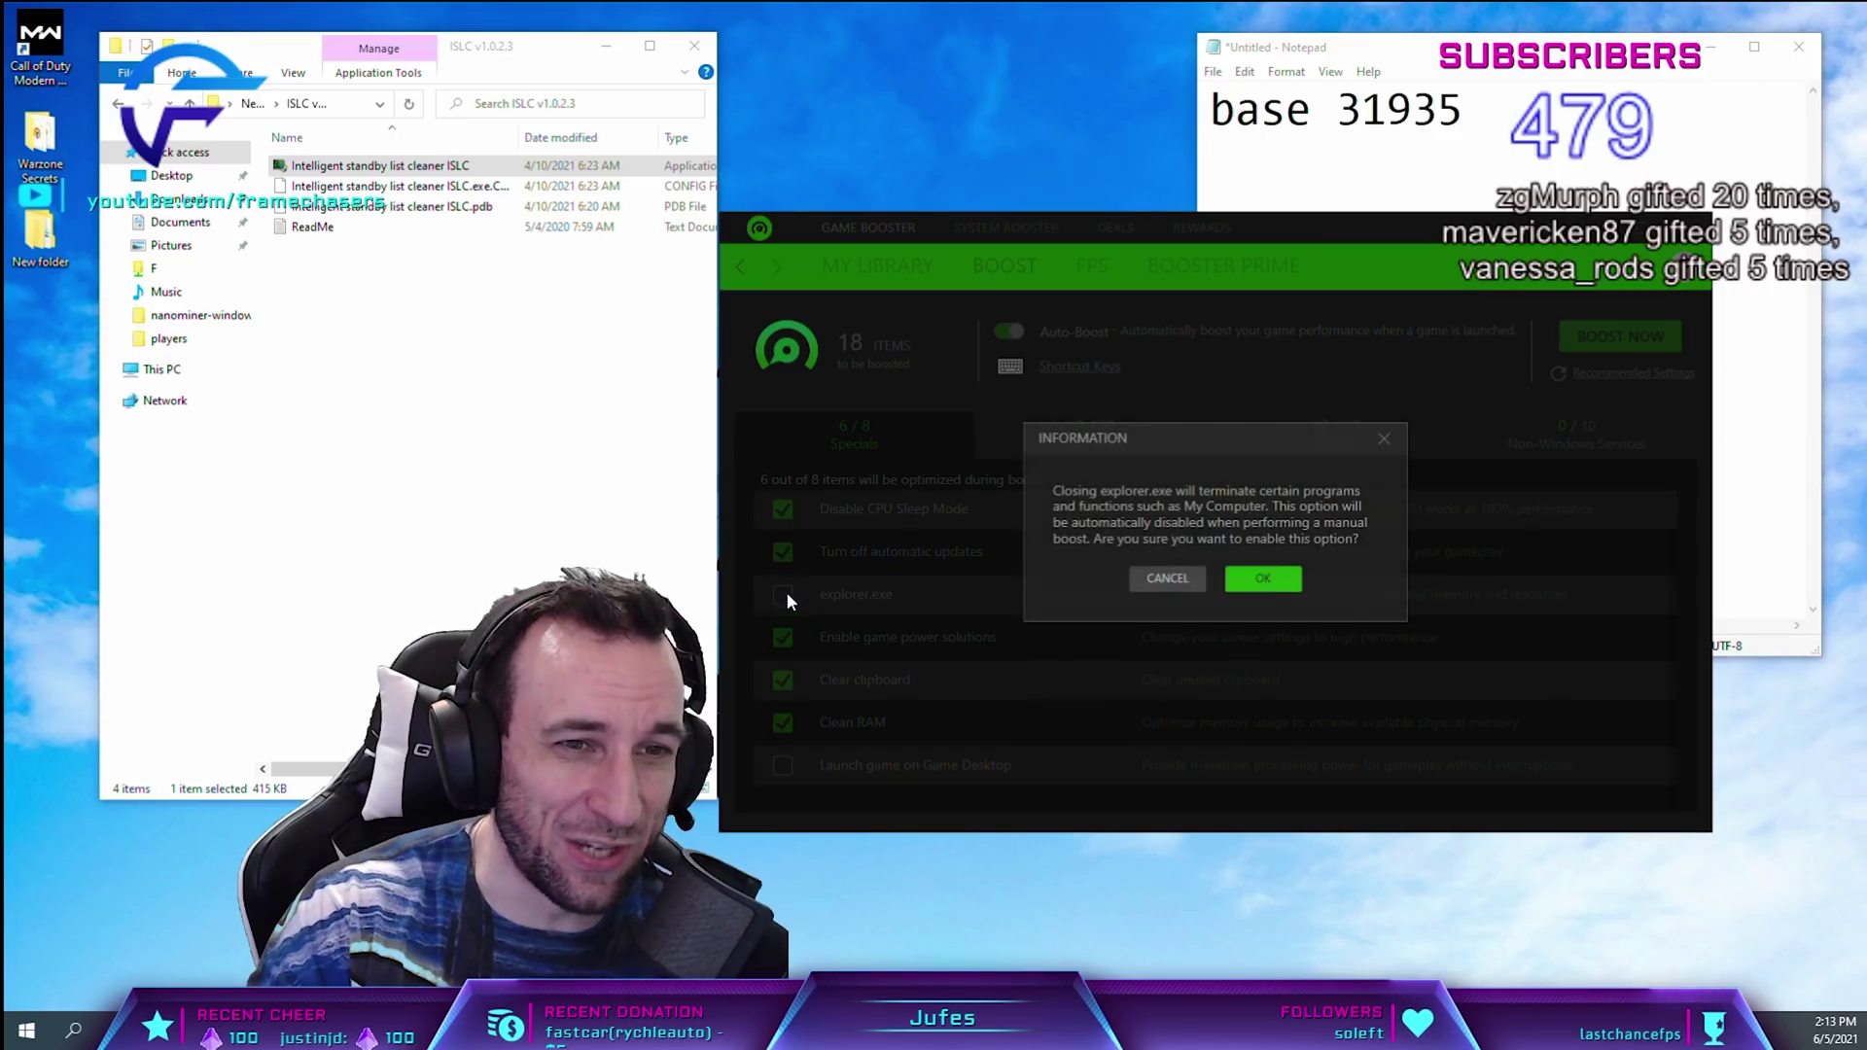
click(1277, 581)
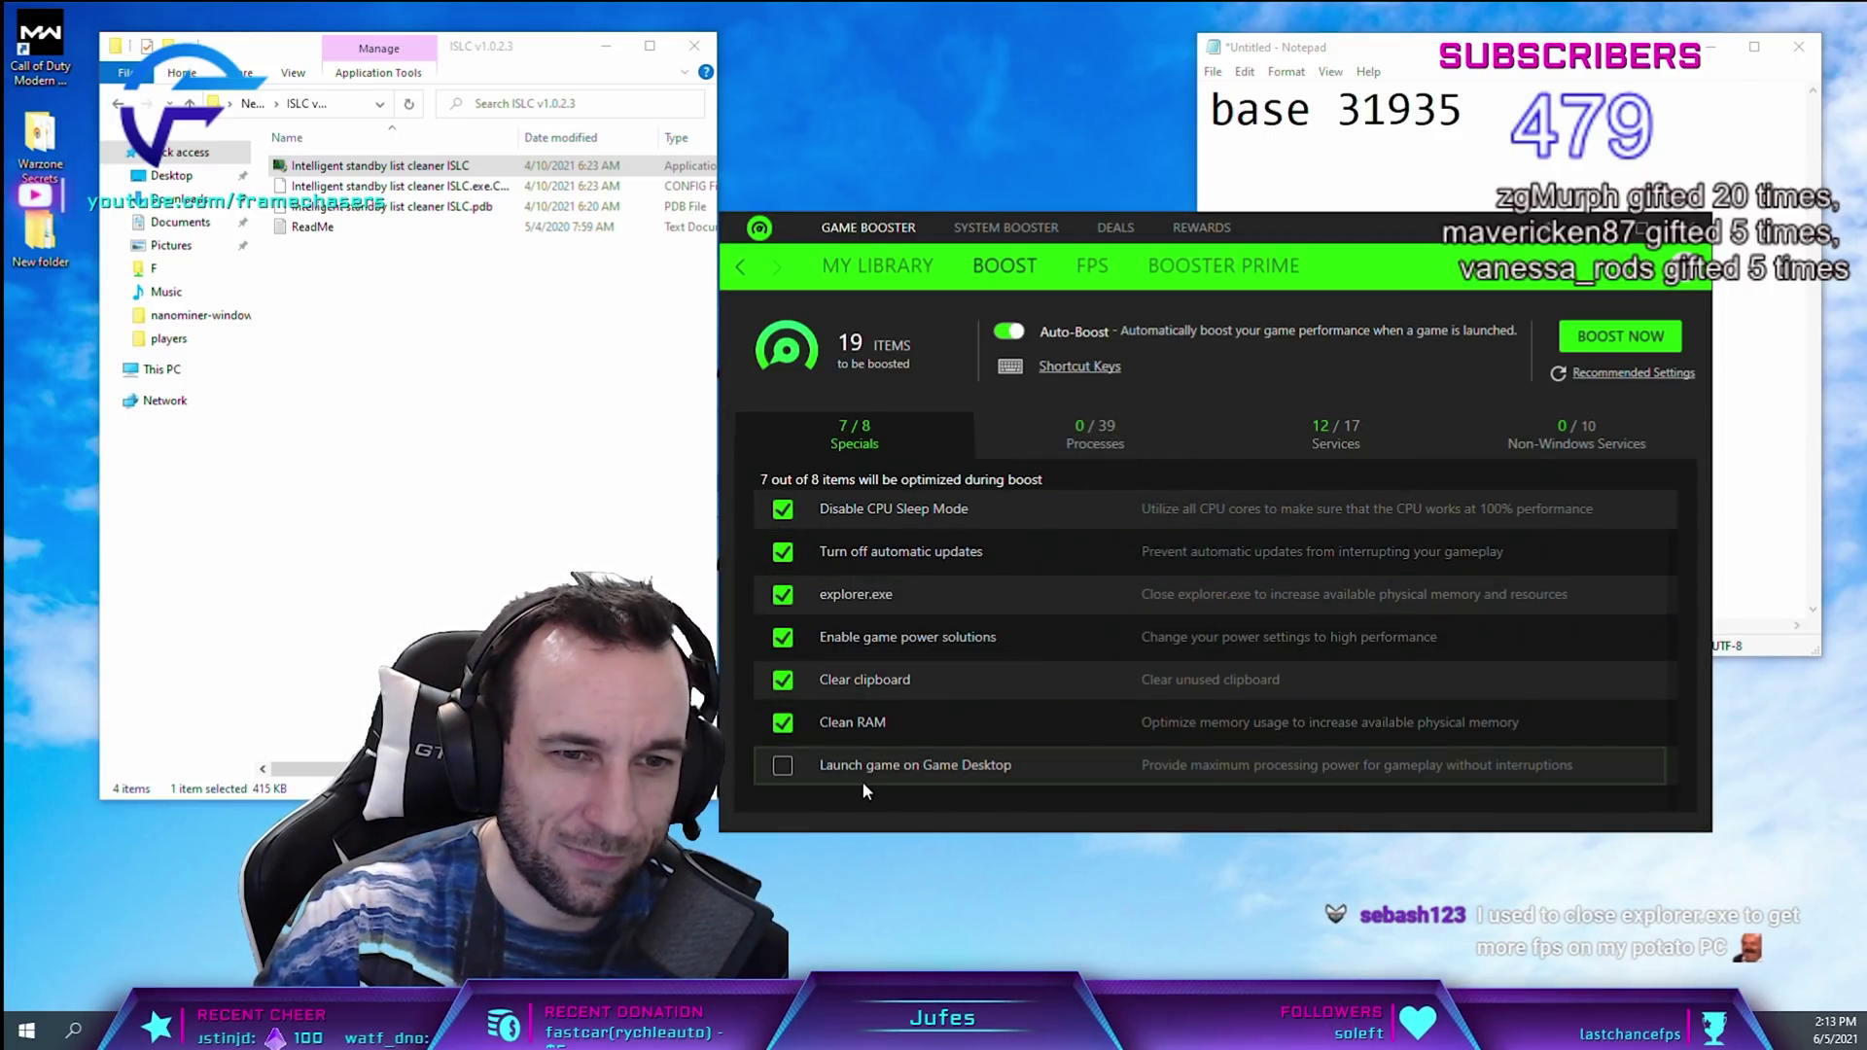
- Review the Specials and Processes boost lists, the FPS settings and the games supported by Booster Prime
scroll(984, 774, up, 1)
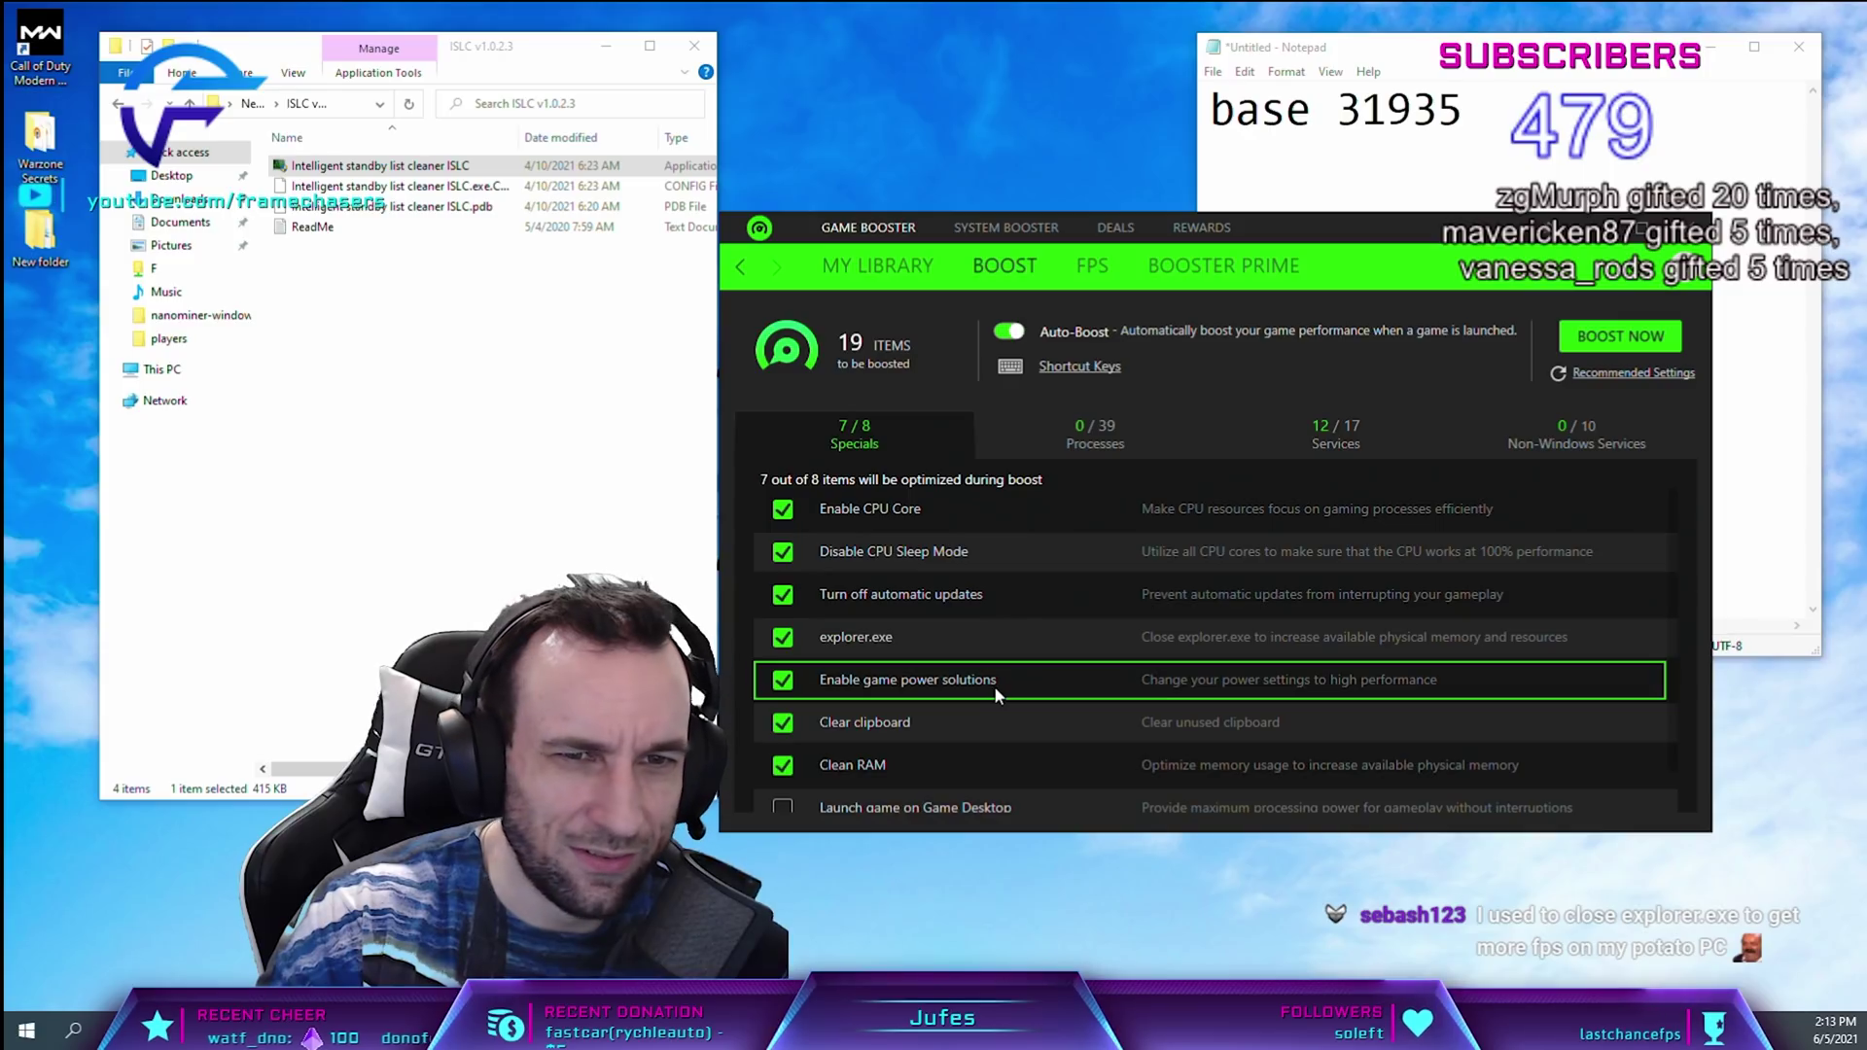
click(1089, 436)
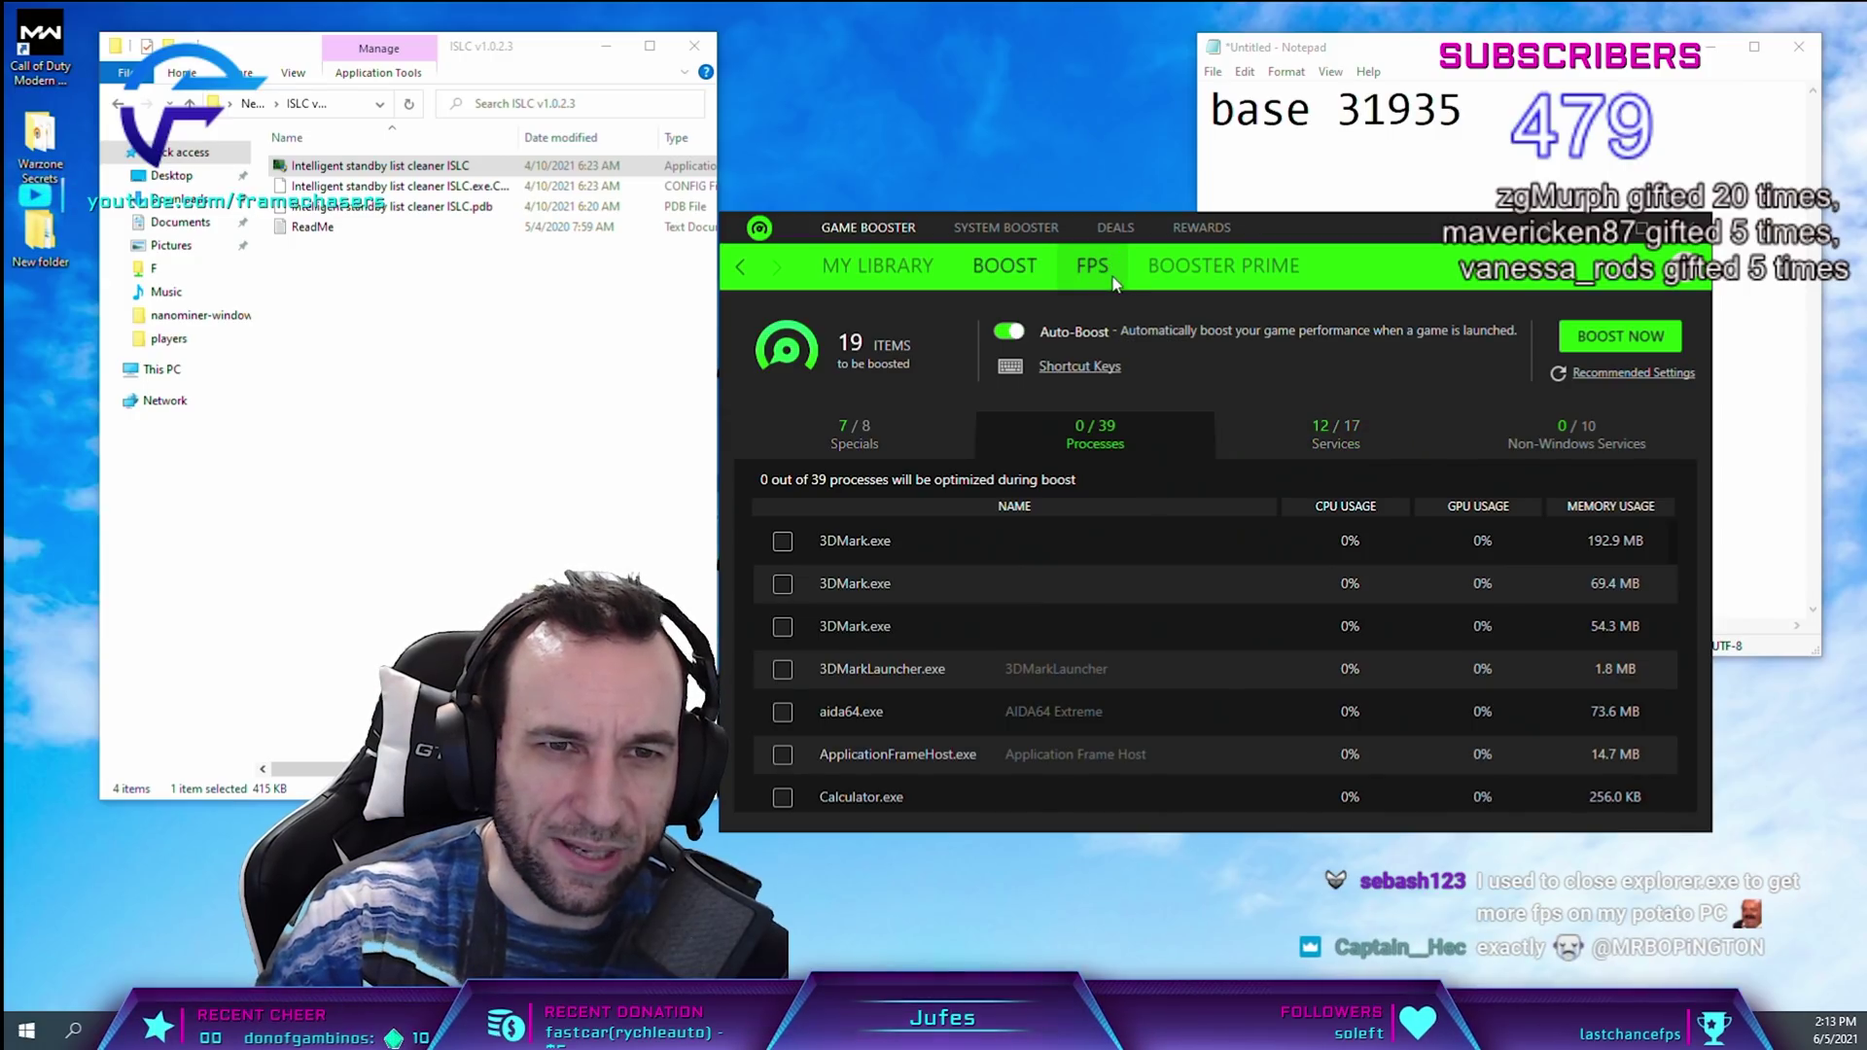
click(1004, 265)
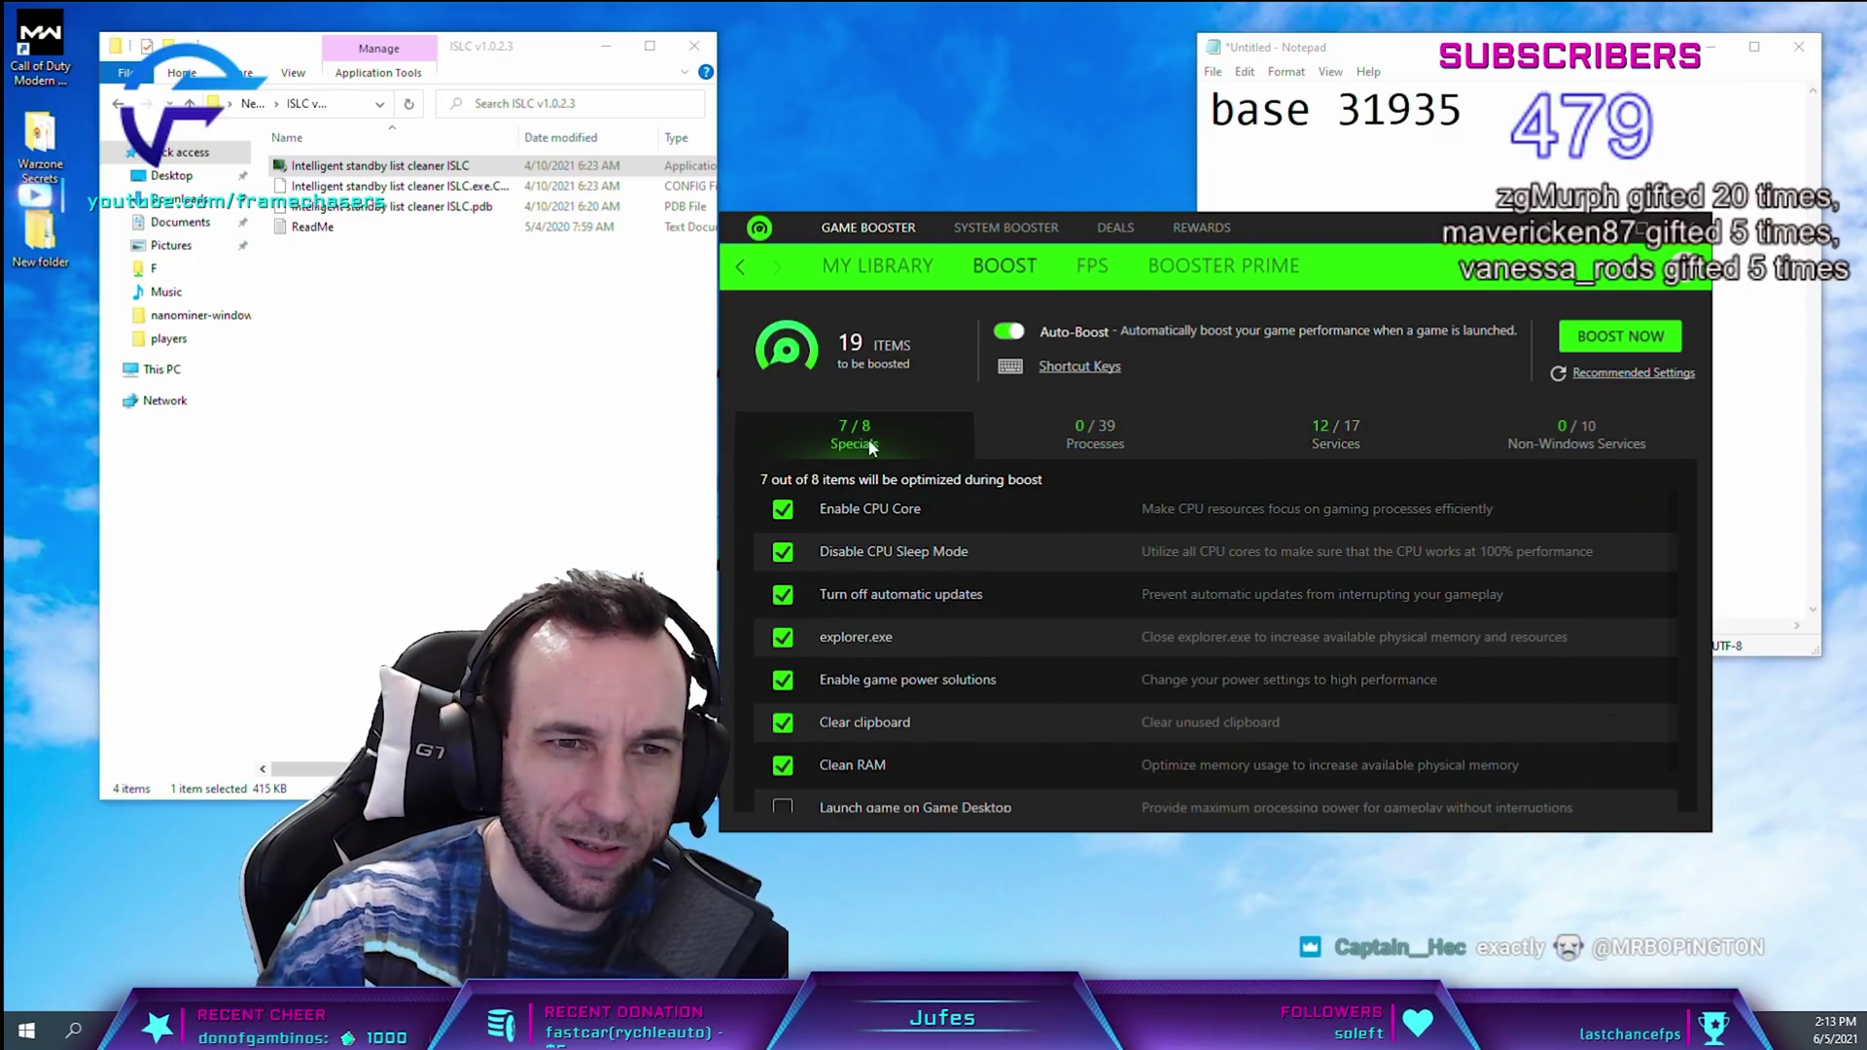
click(1091, 266)
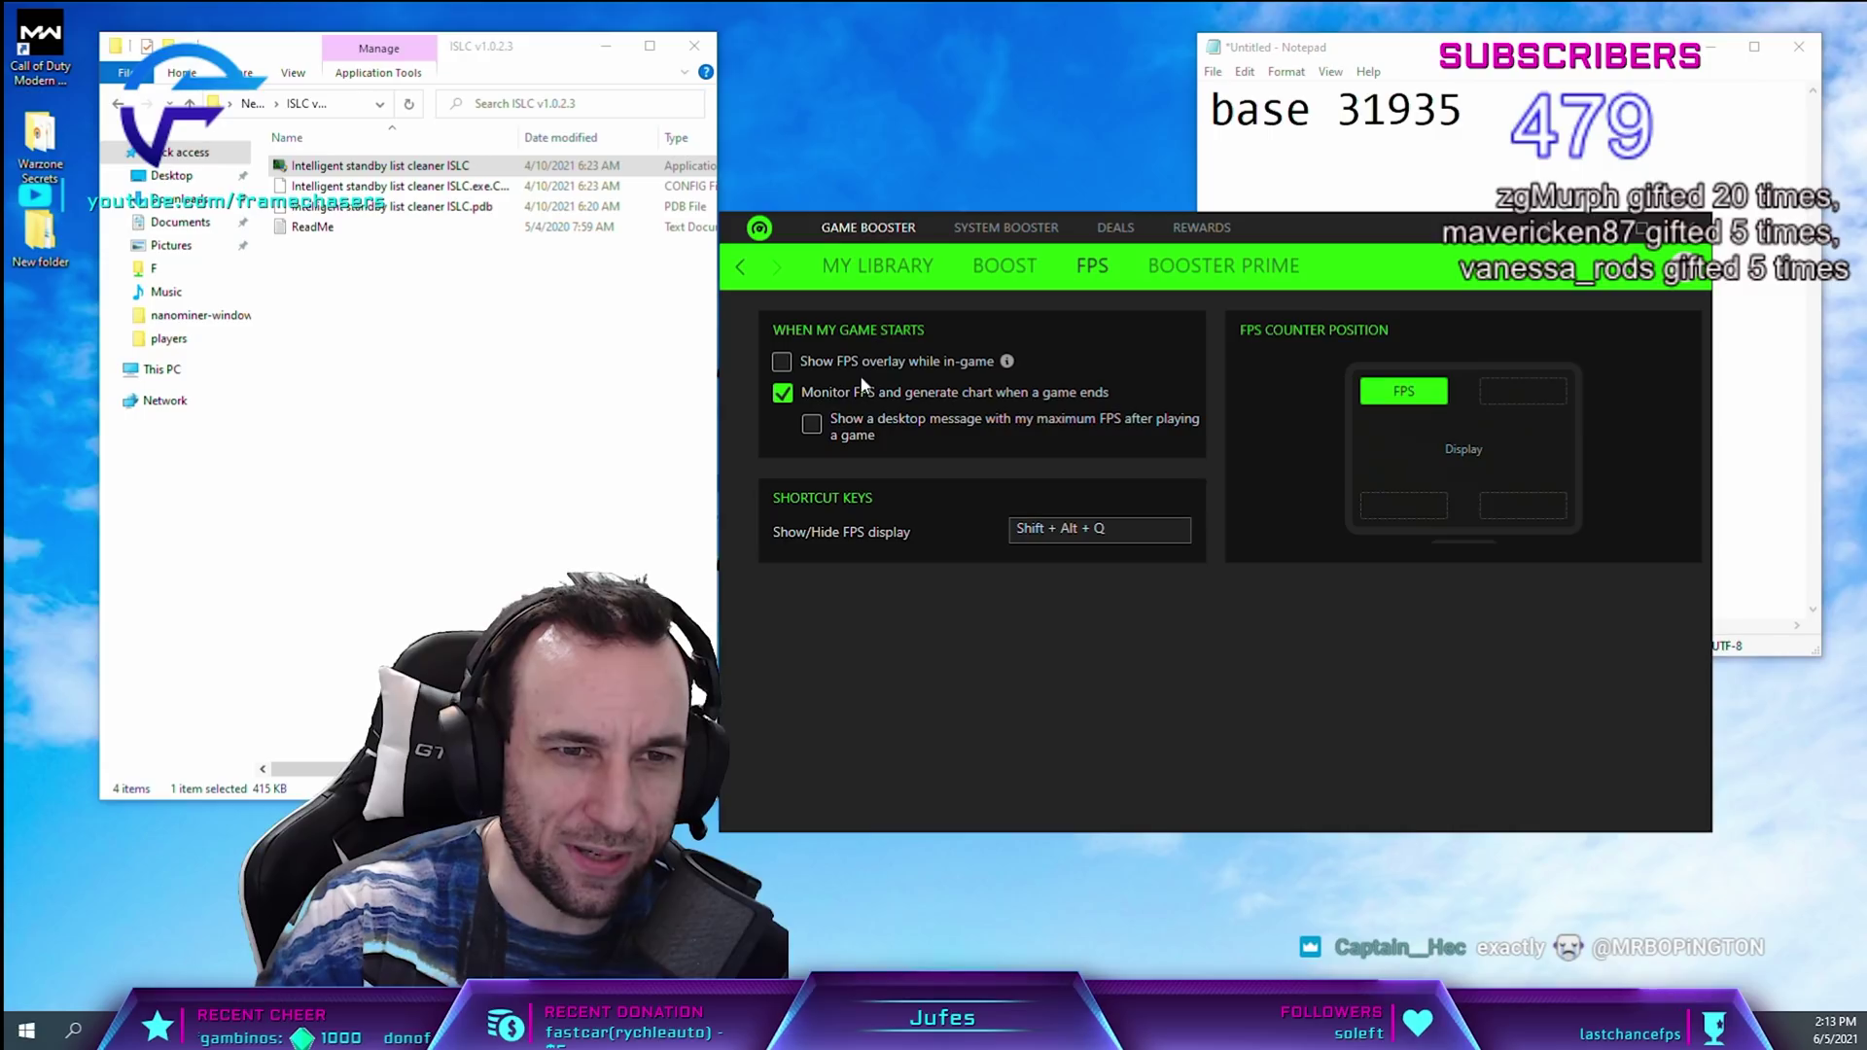
click(1209, 267)
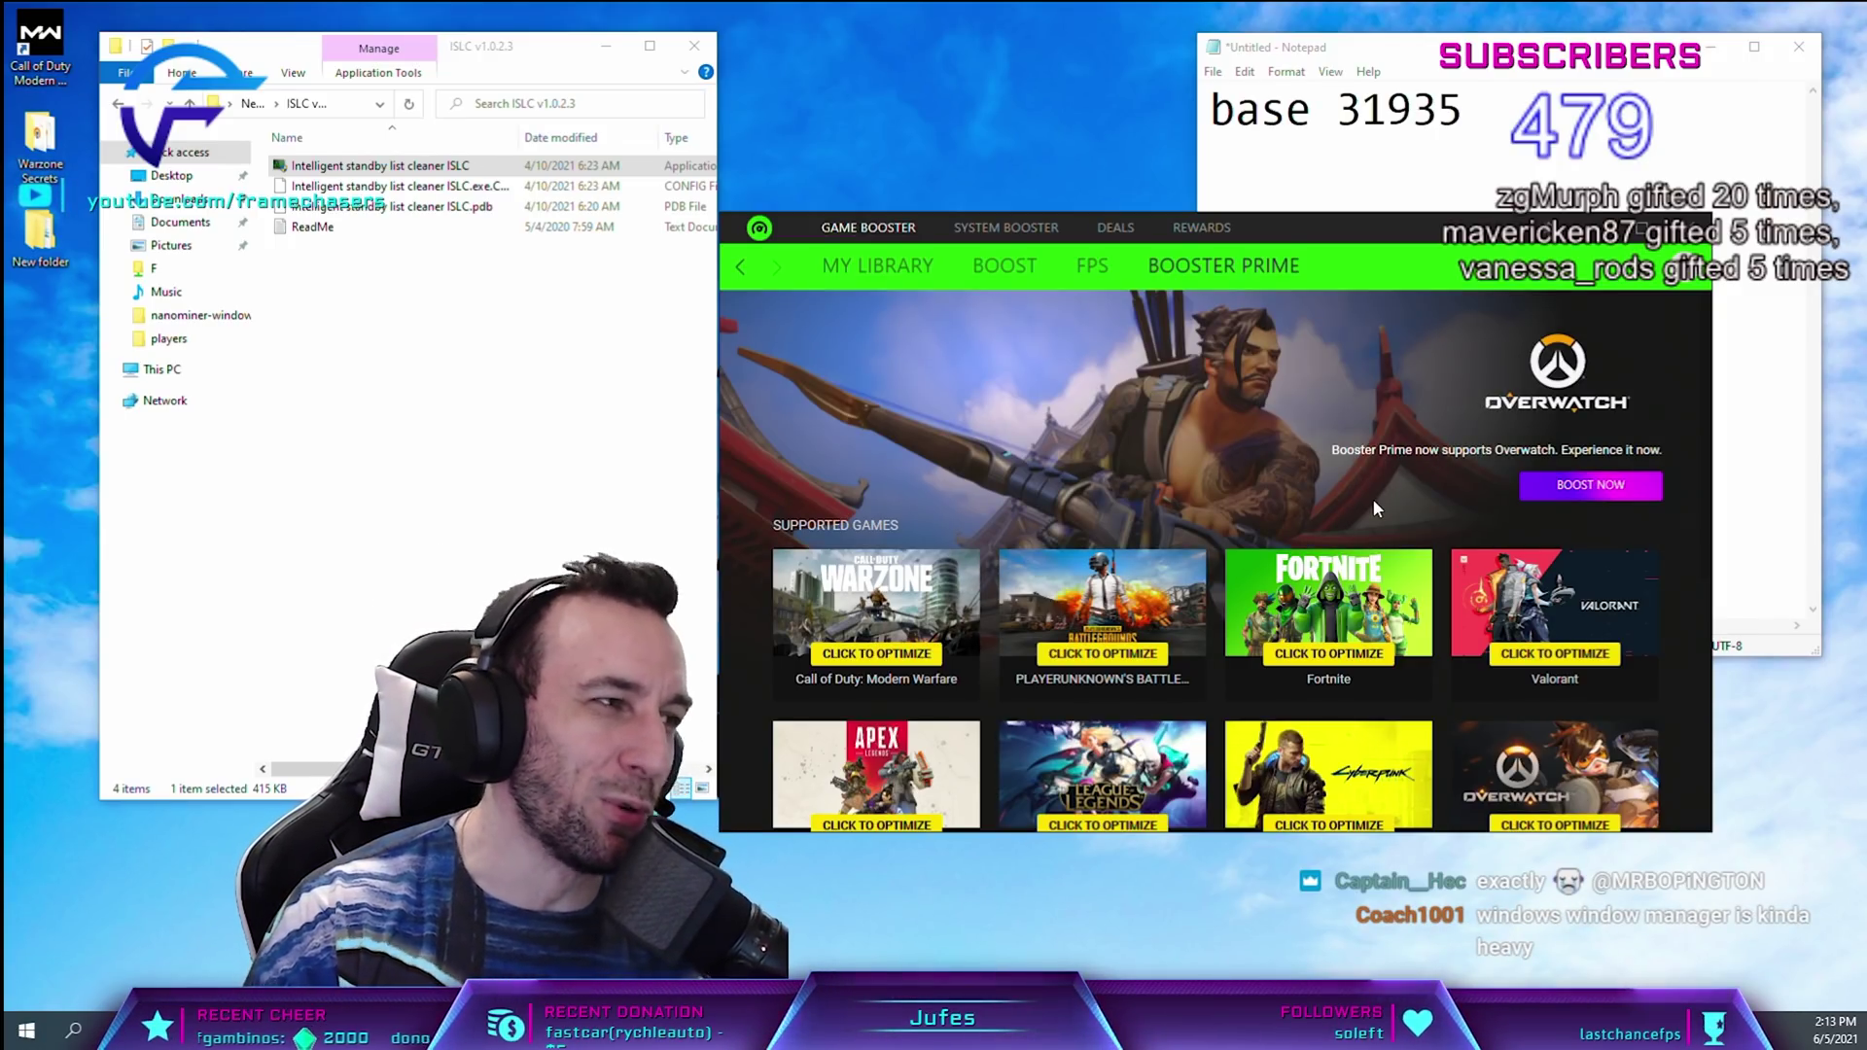
- Open the Booster Prime optimization page for Call of Duty: Modern Warfare and set its Quality–Performance slider to full Performance
drag(1298, 233, 1435, 222)
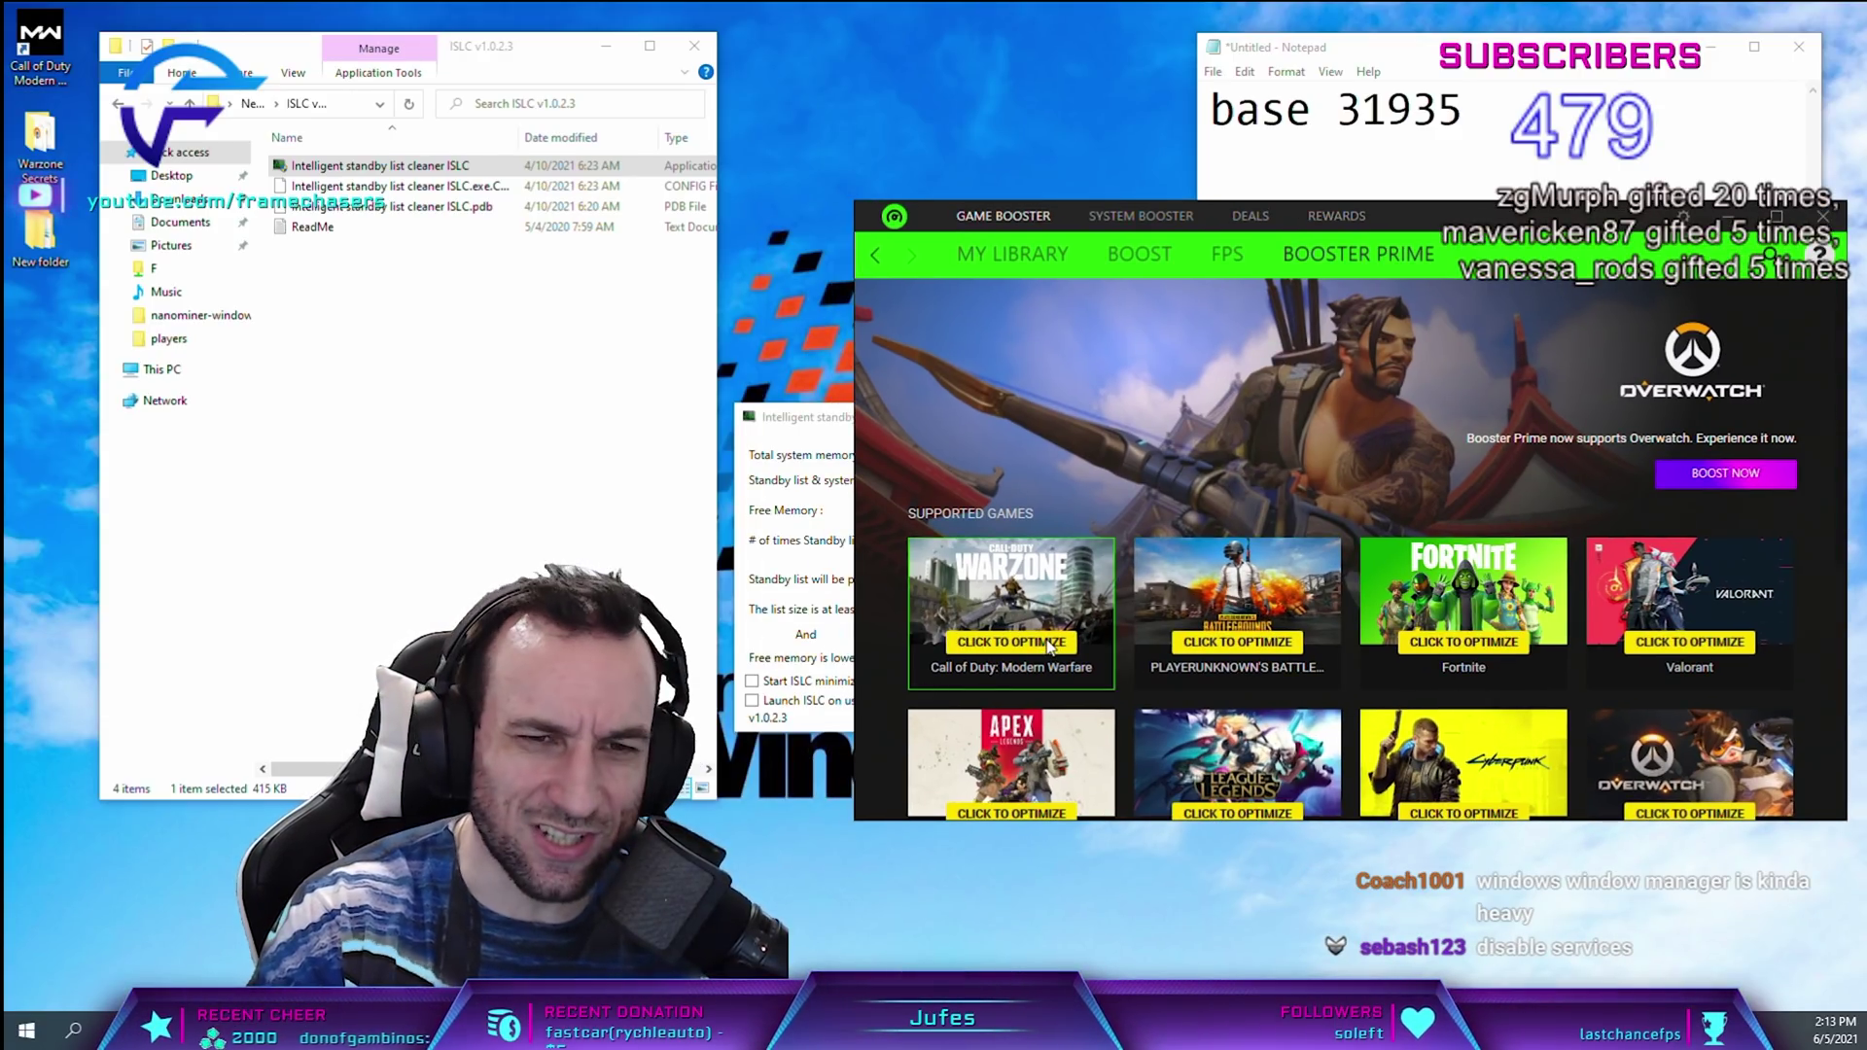
click(1049, 644)
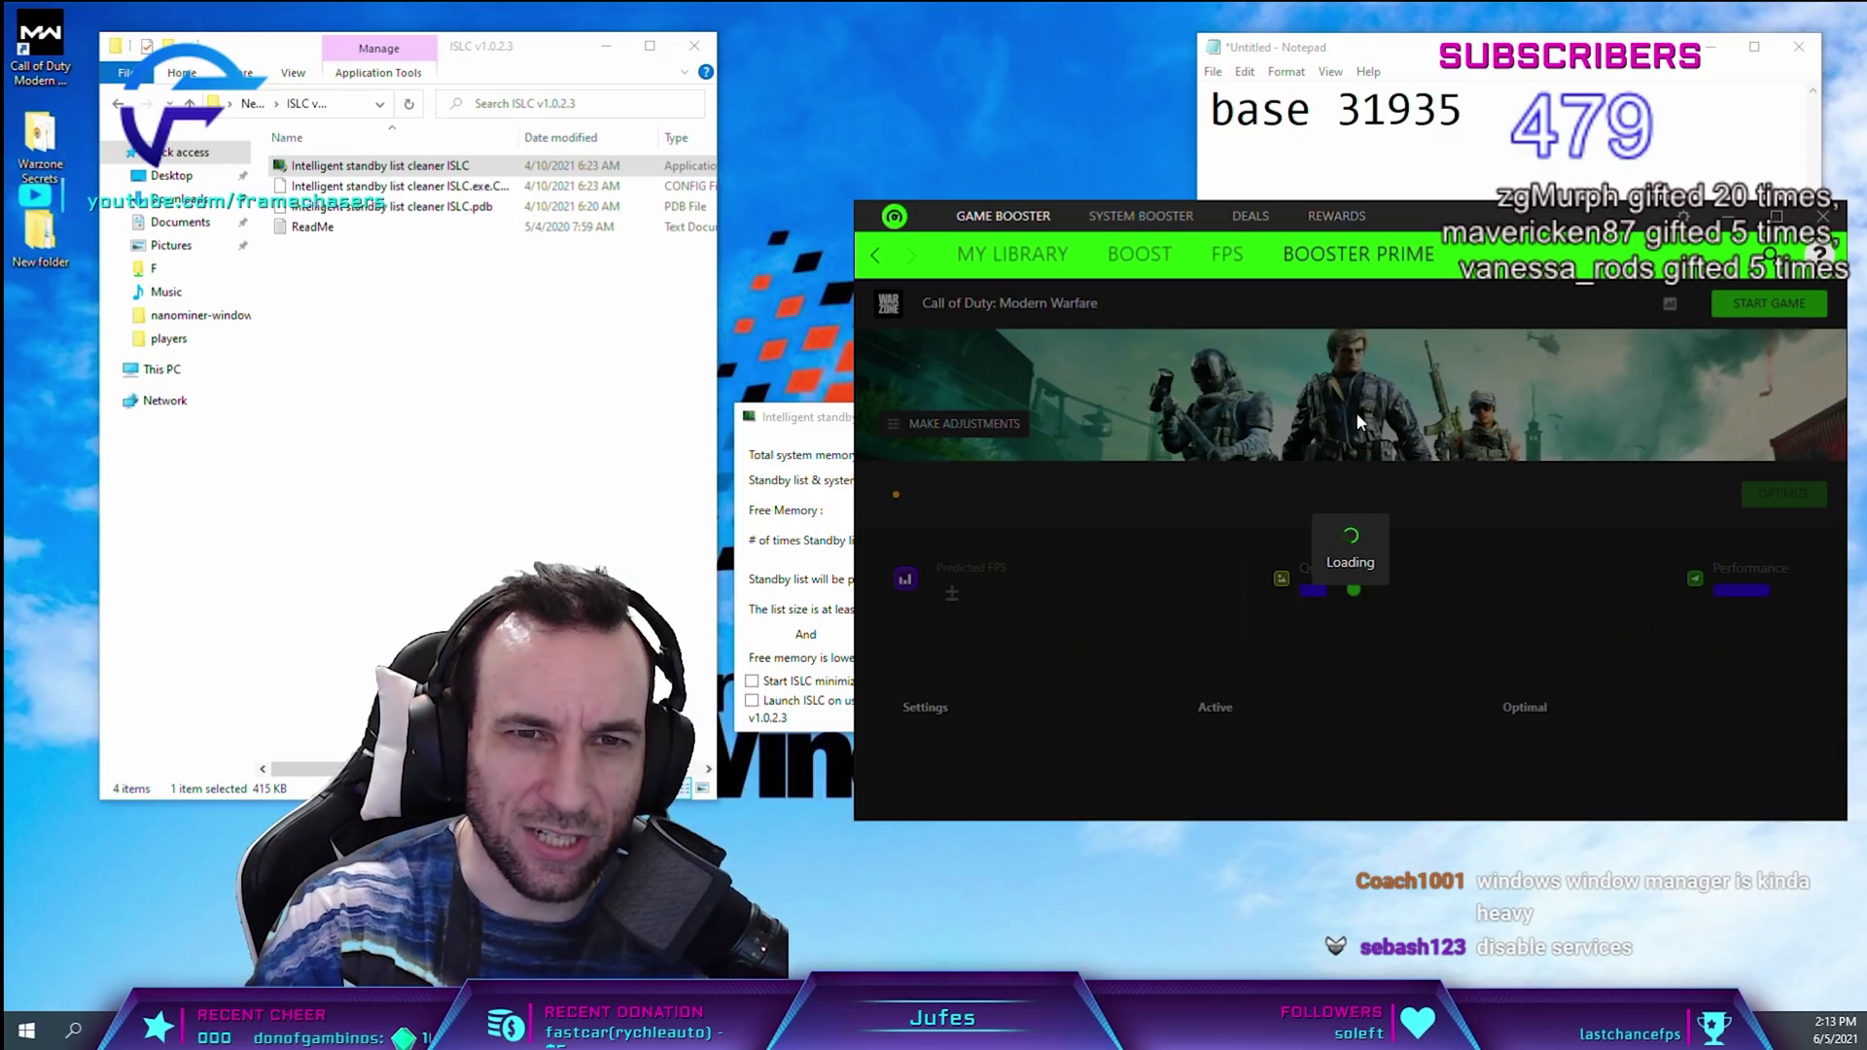
drag(1446, 223, 1398, 128)
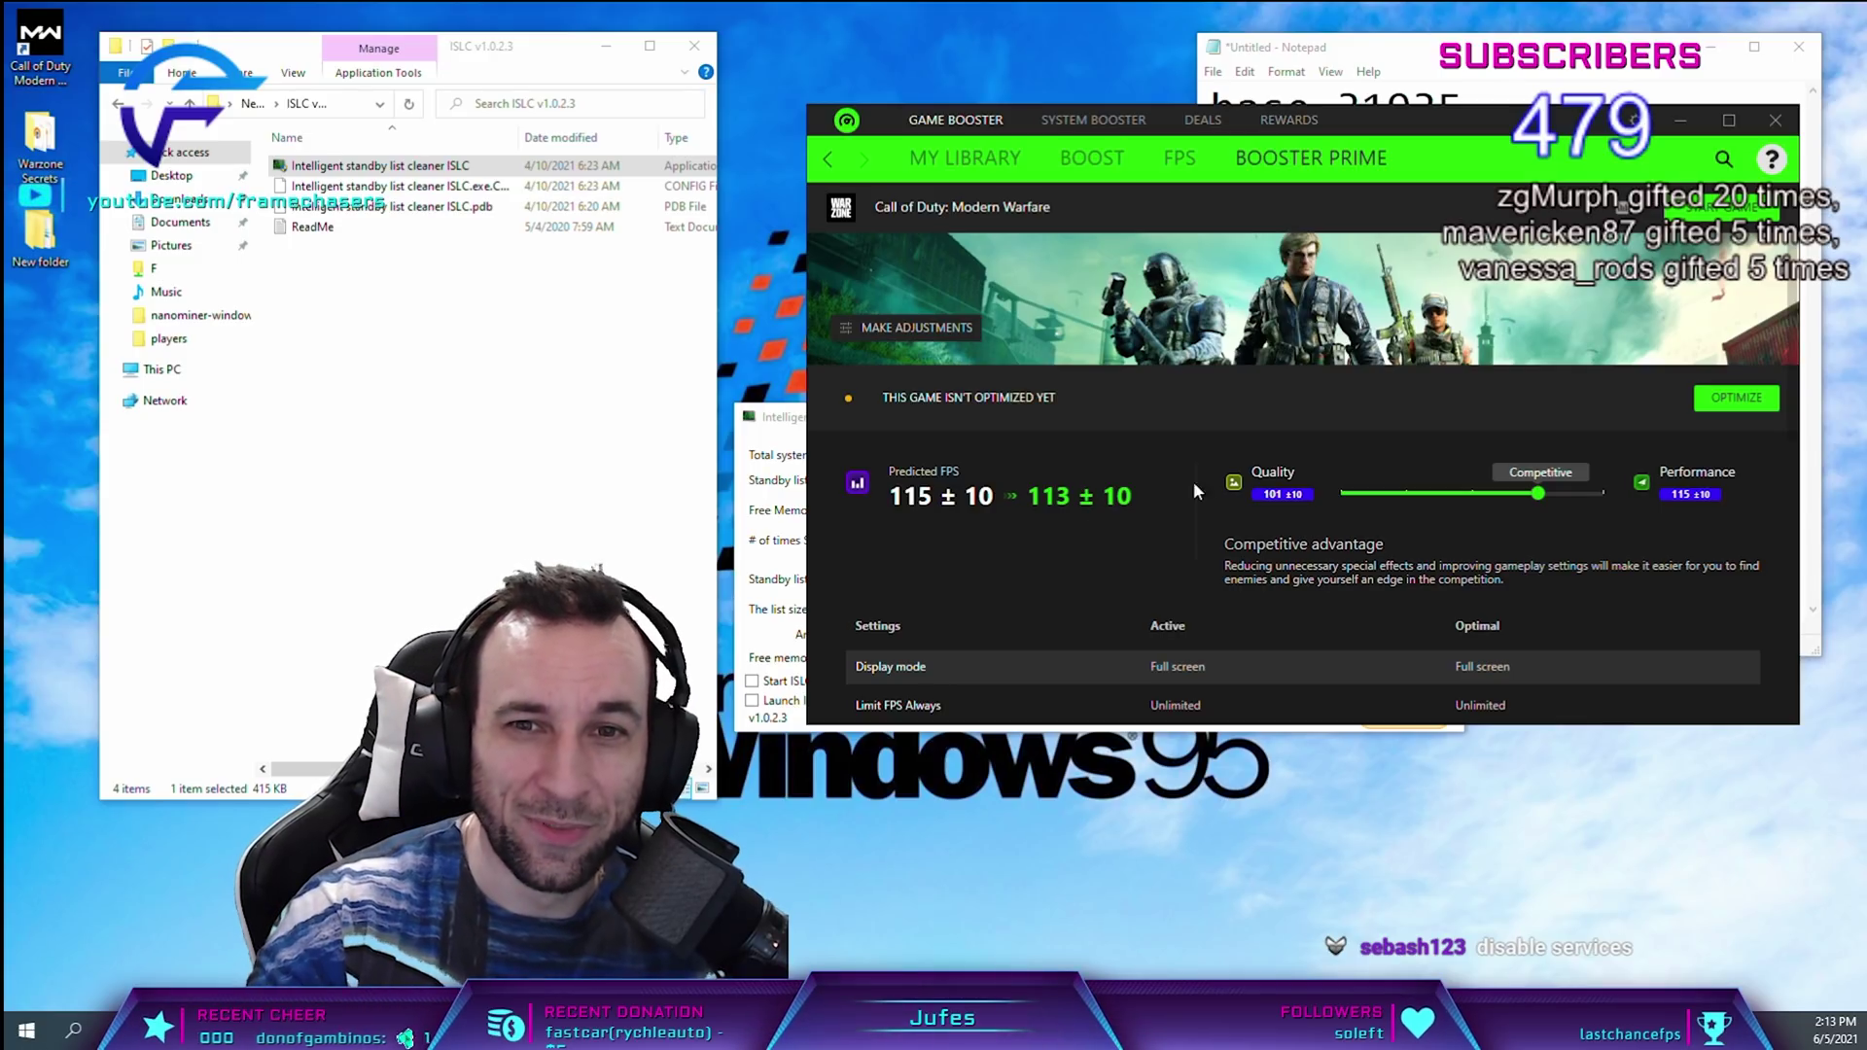
click(1604, 495)
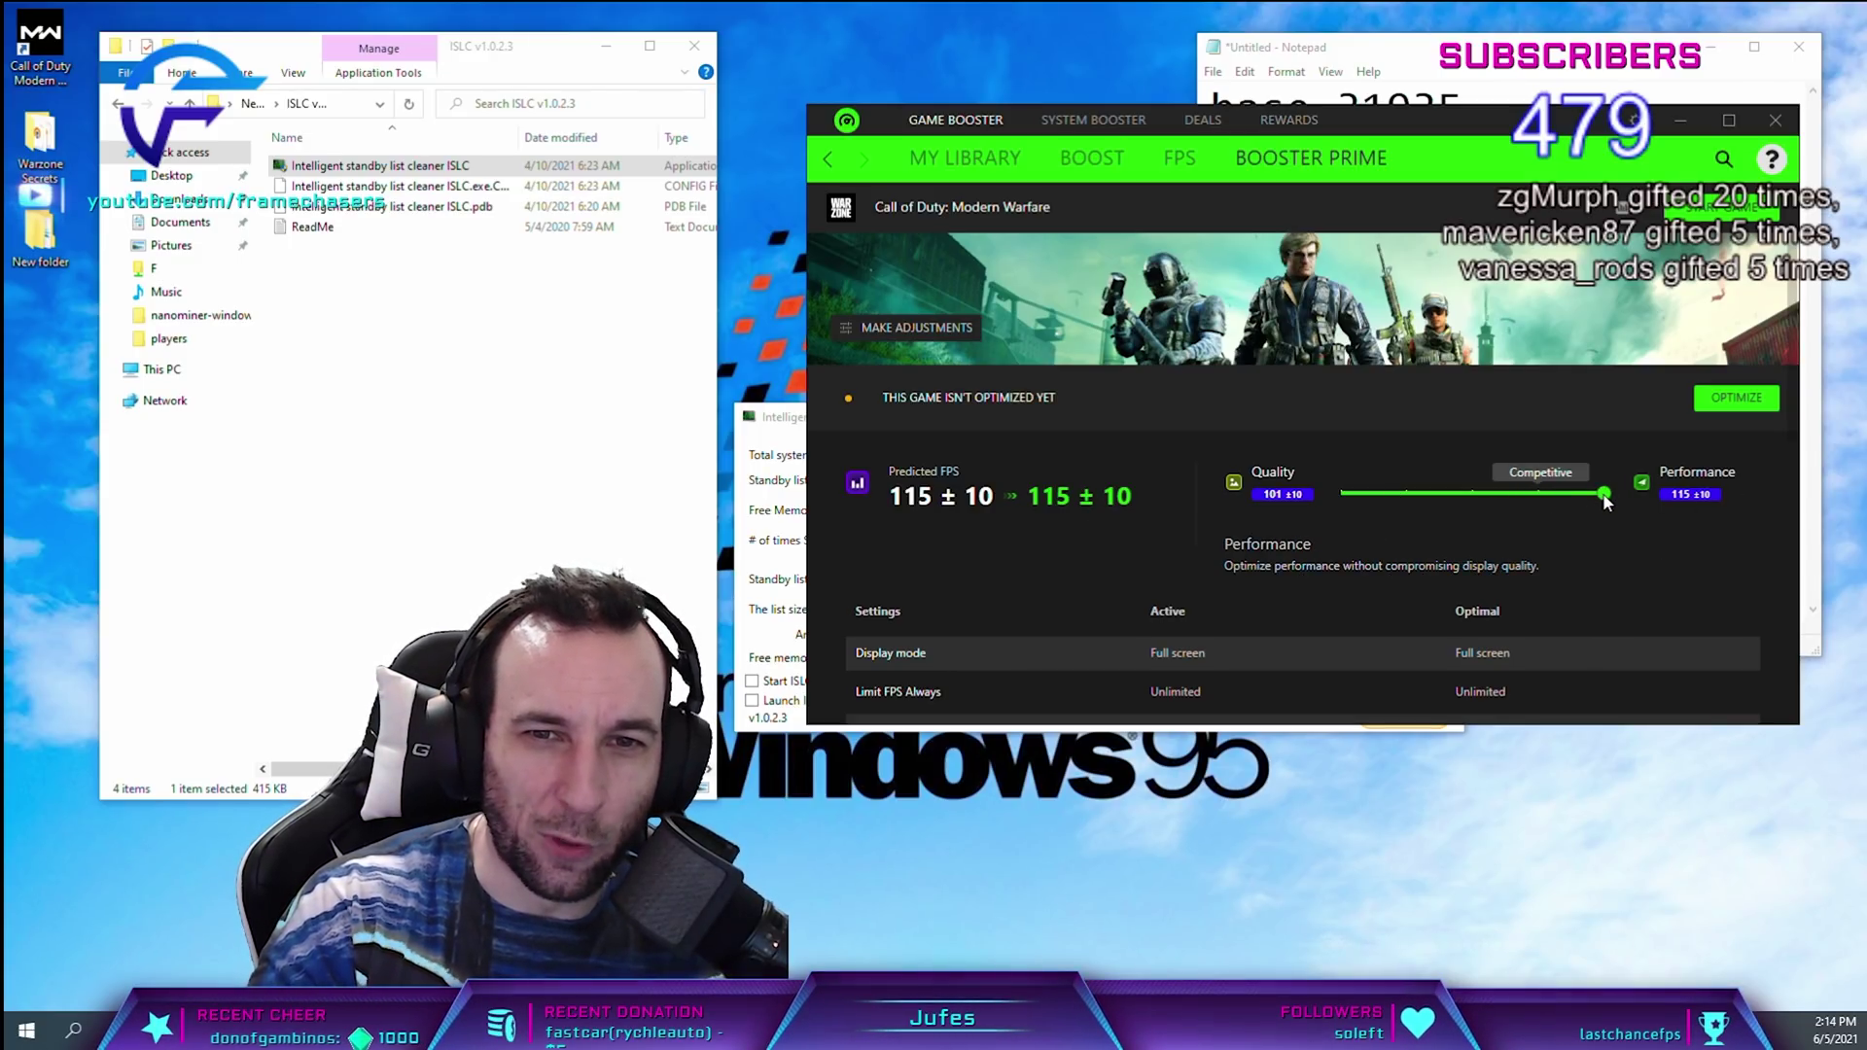
drag(1344, 499, 1642, 503)
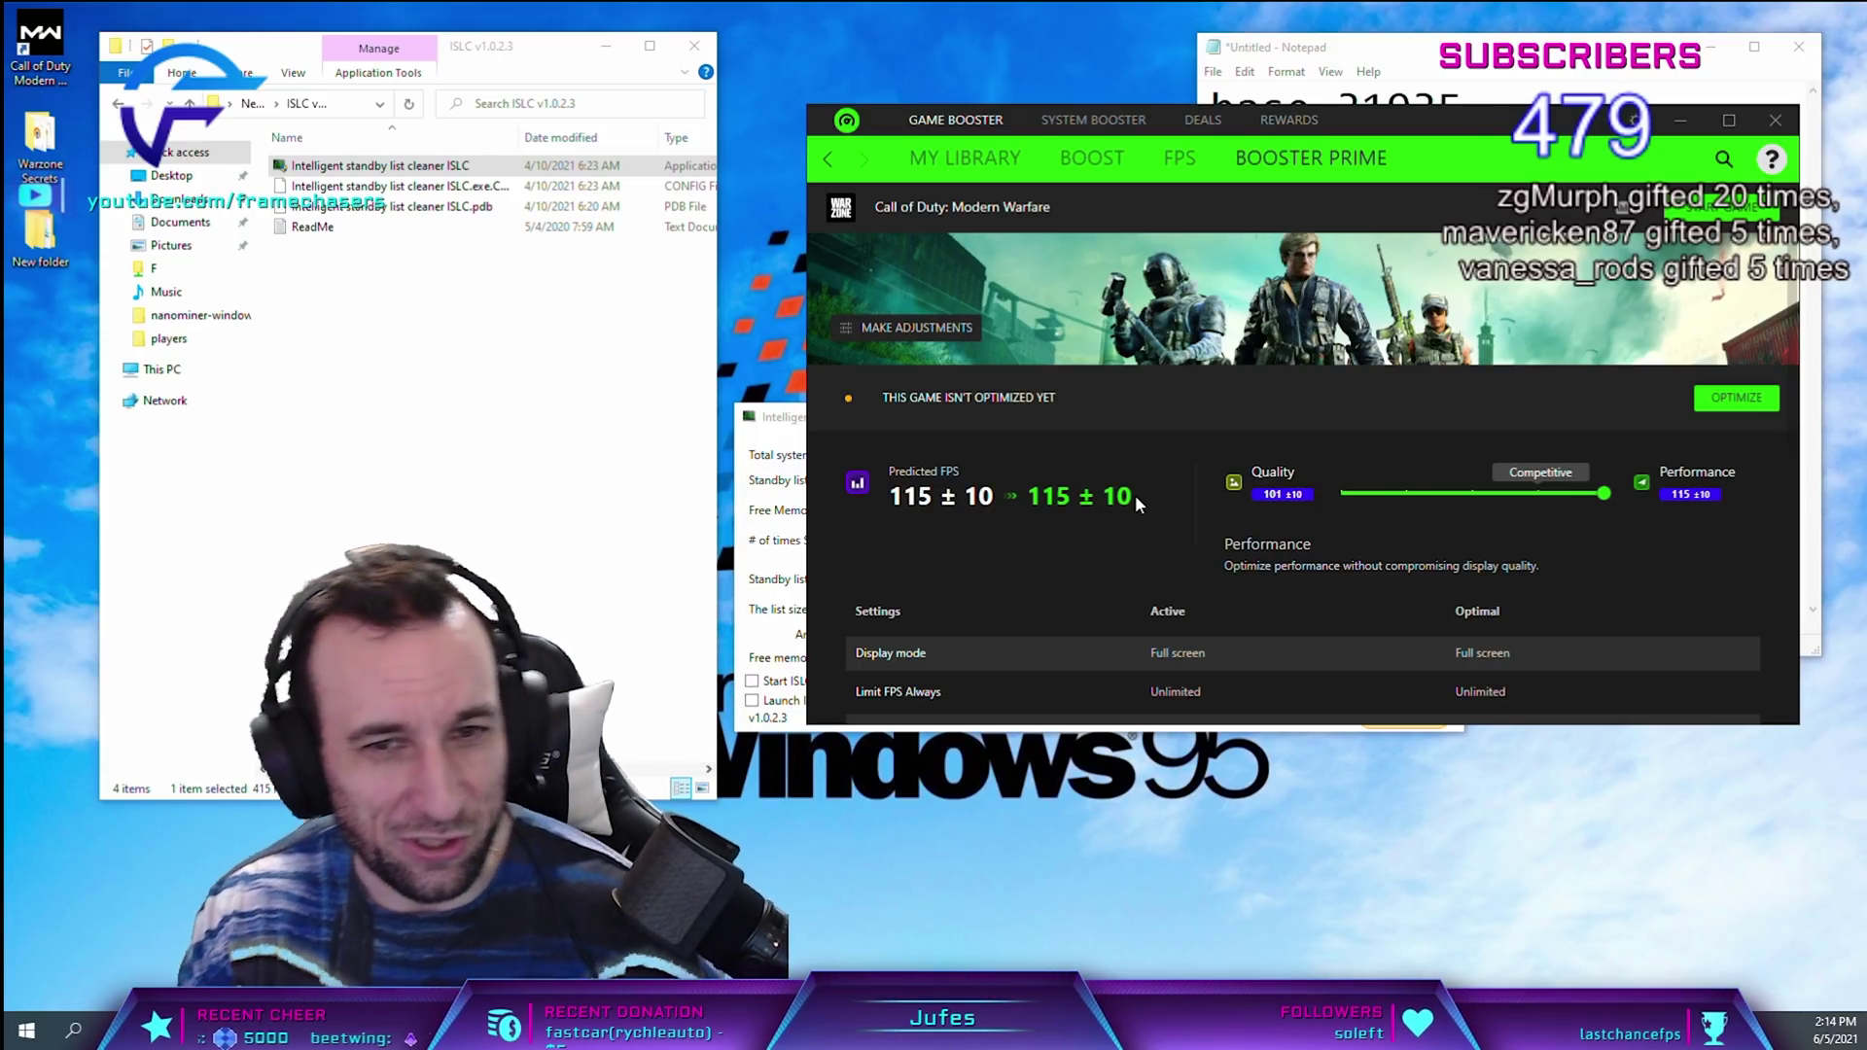
- Compare the active and optimal Modern Warfare settings, including raytracing, textures and anti-aliasing, along with the predicted FPS
scroll(1101, 619, down, 3)
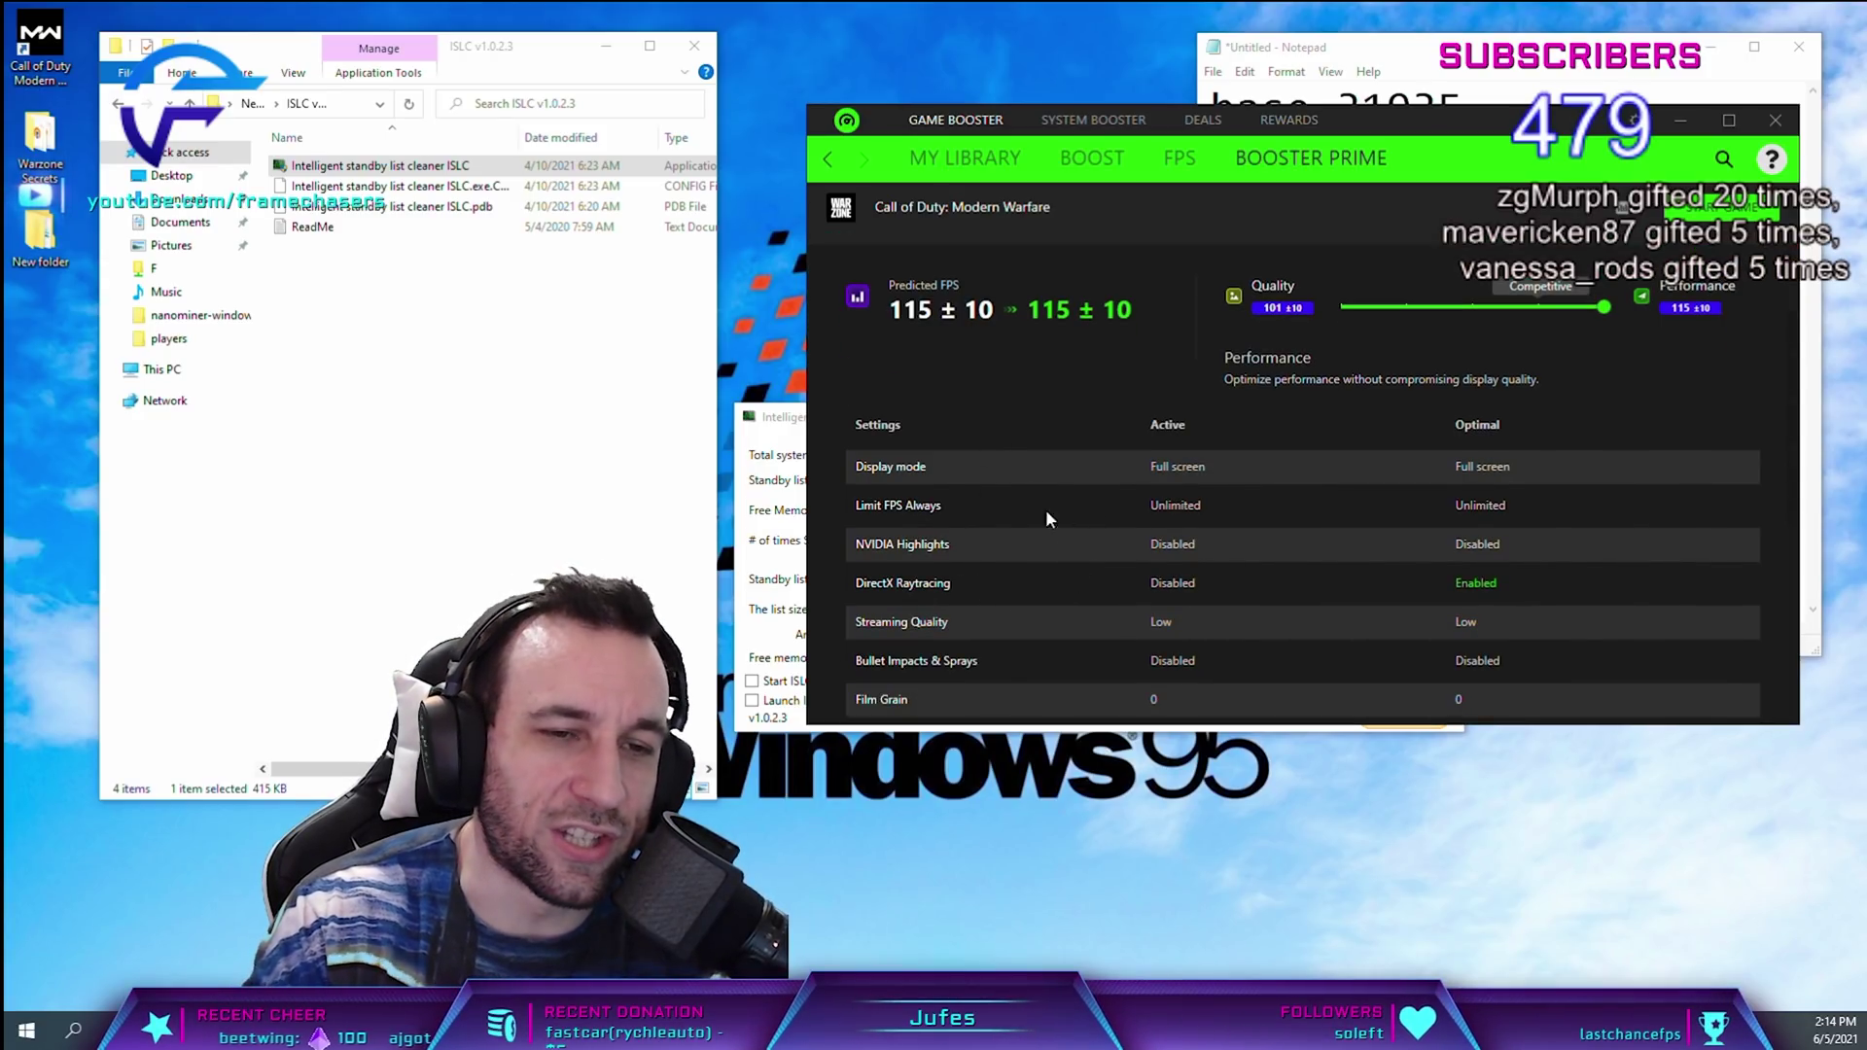
scroll(976, 523, down, 1)
scroll(1031, 620, down, 1)
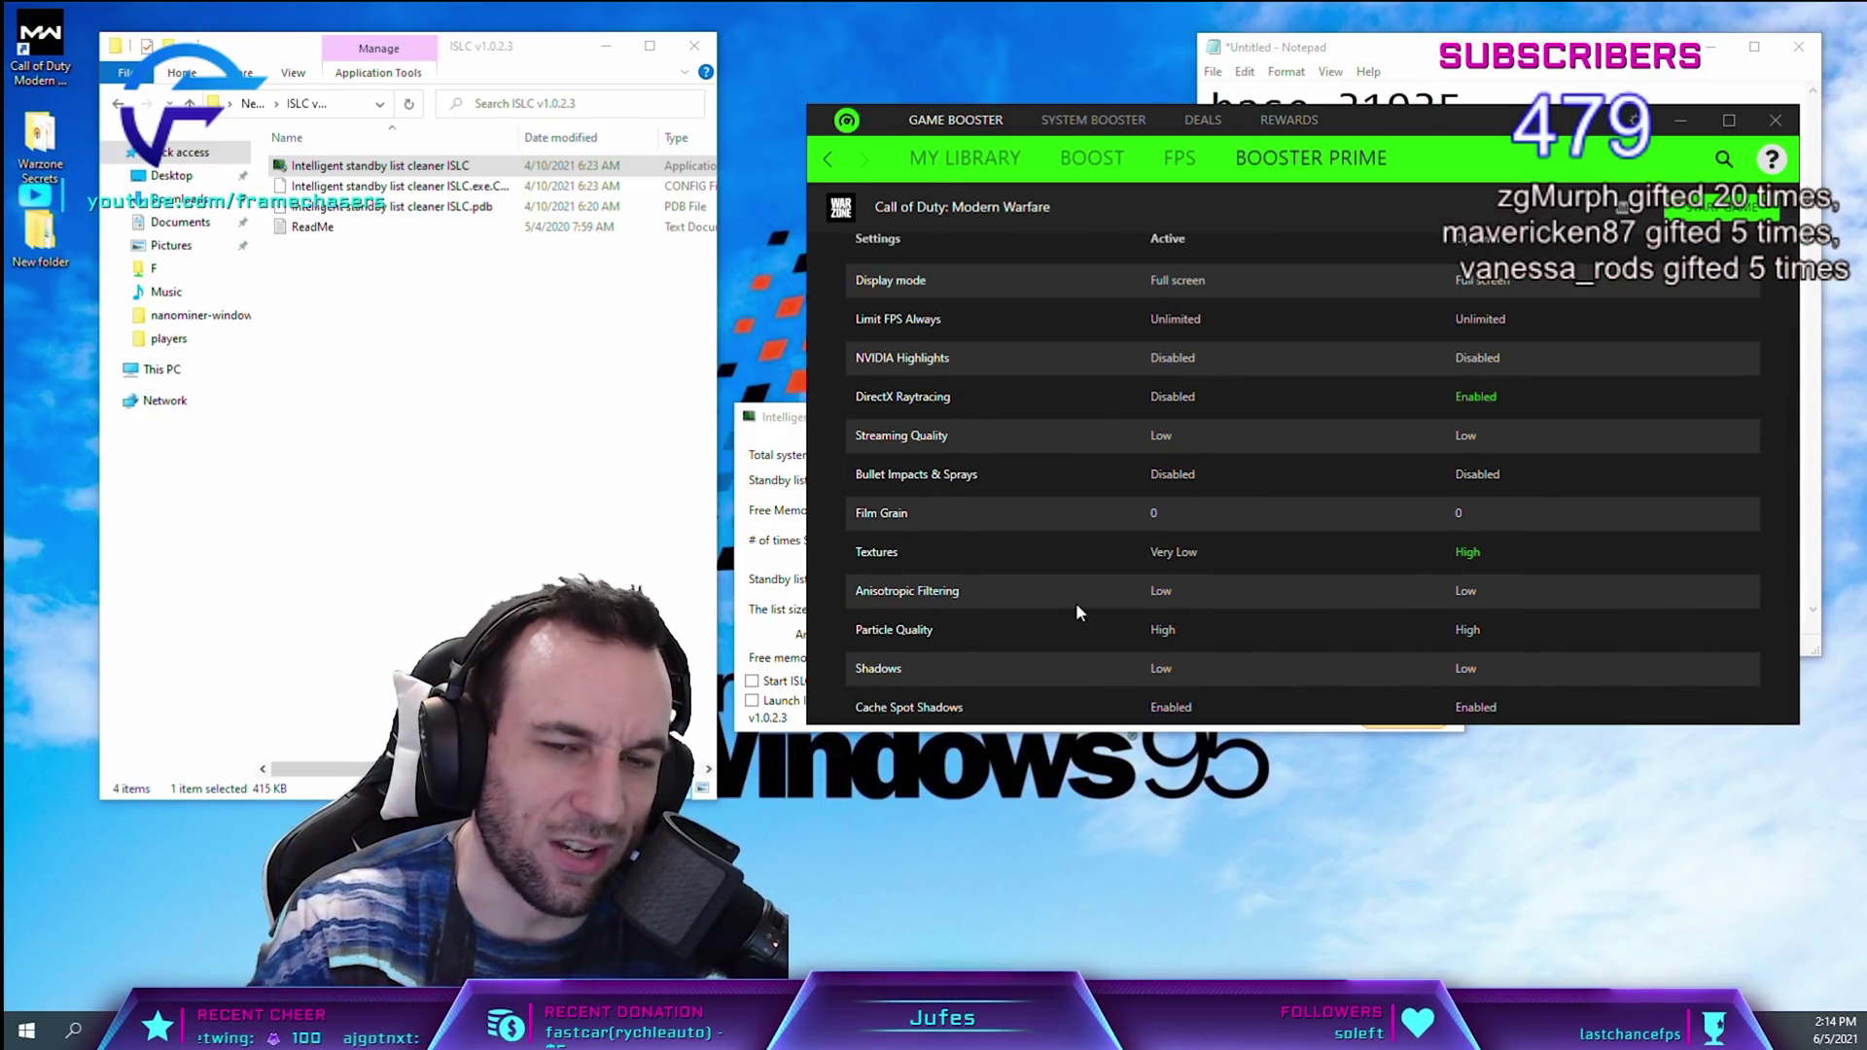
scroll(1081, 582, down, 1)
scroll(1097, 626, down, 1)
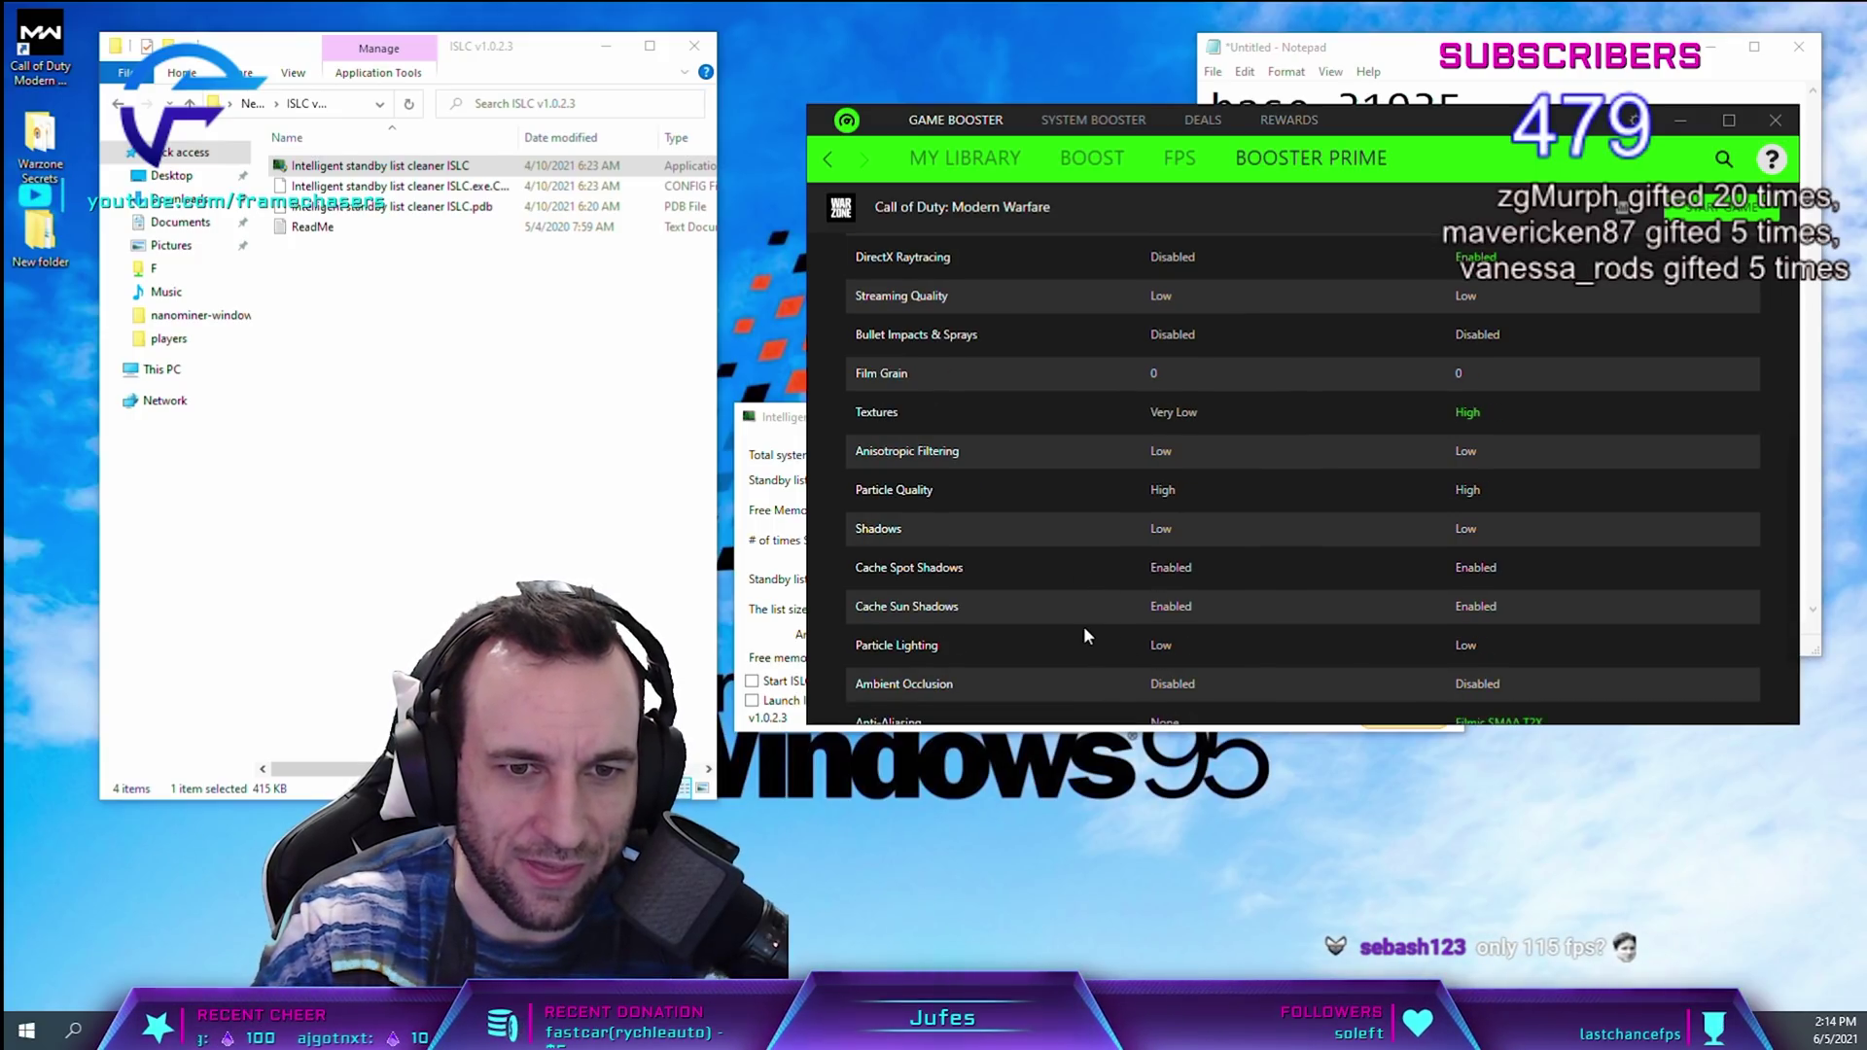
scroll(1043, 659, down, 1)
scroll(1069, 651, up, 5)
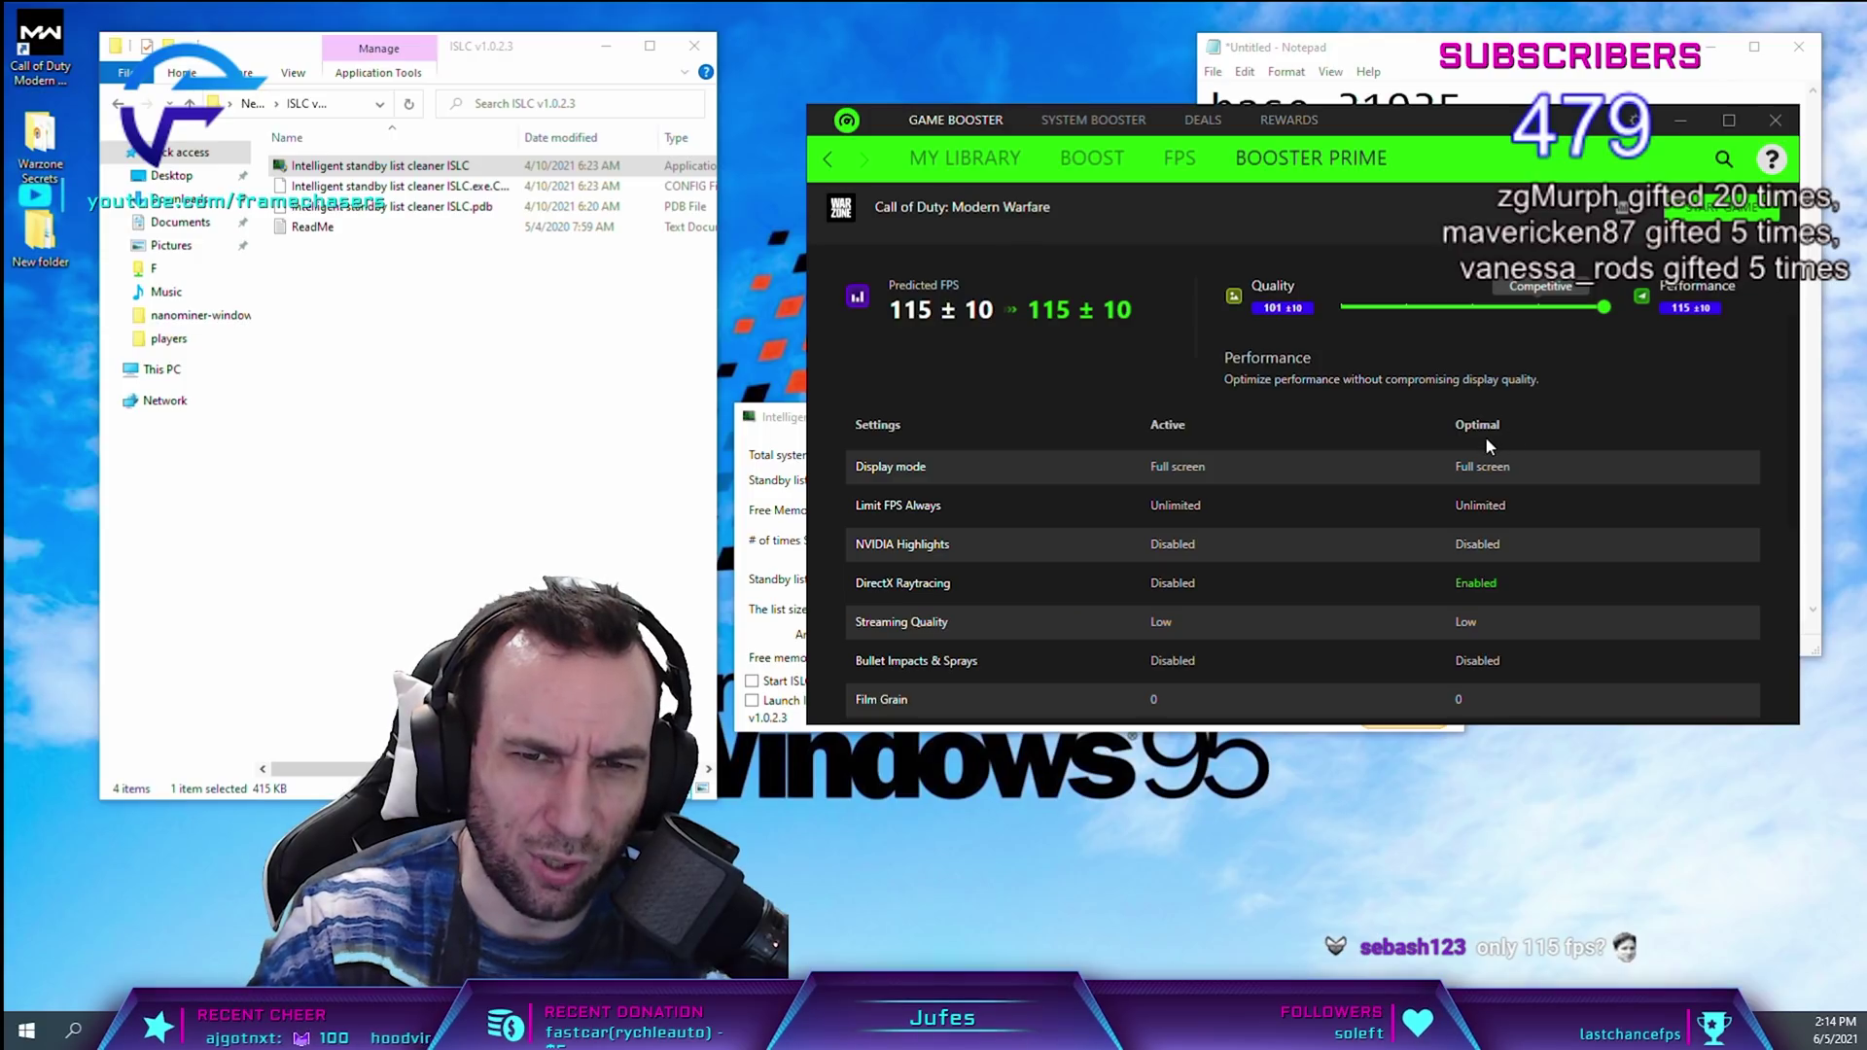
scroll(1501, 557, down, 5)
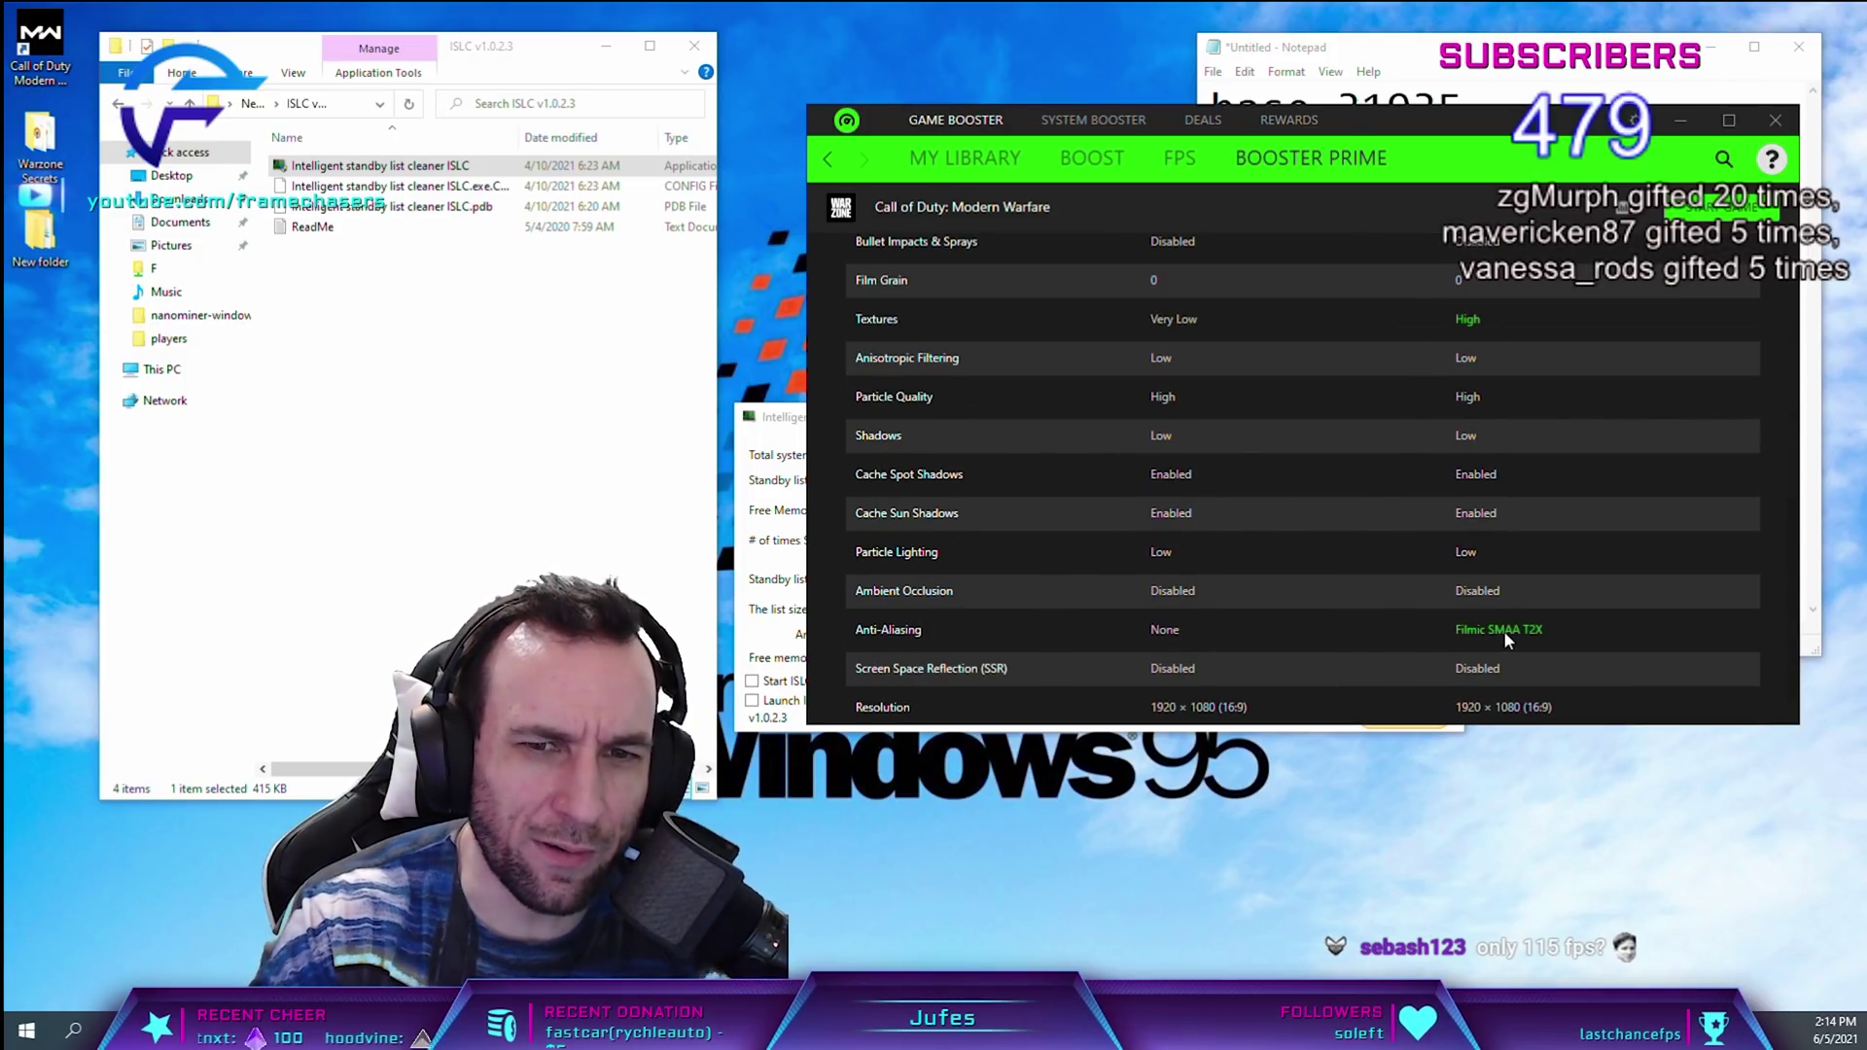
scroll(1535, 642, down, 1)
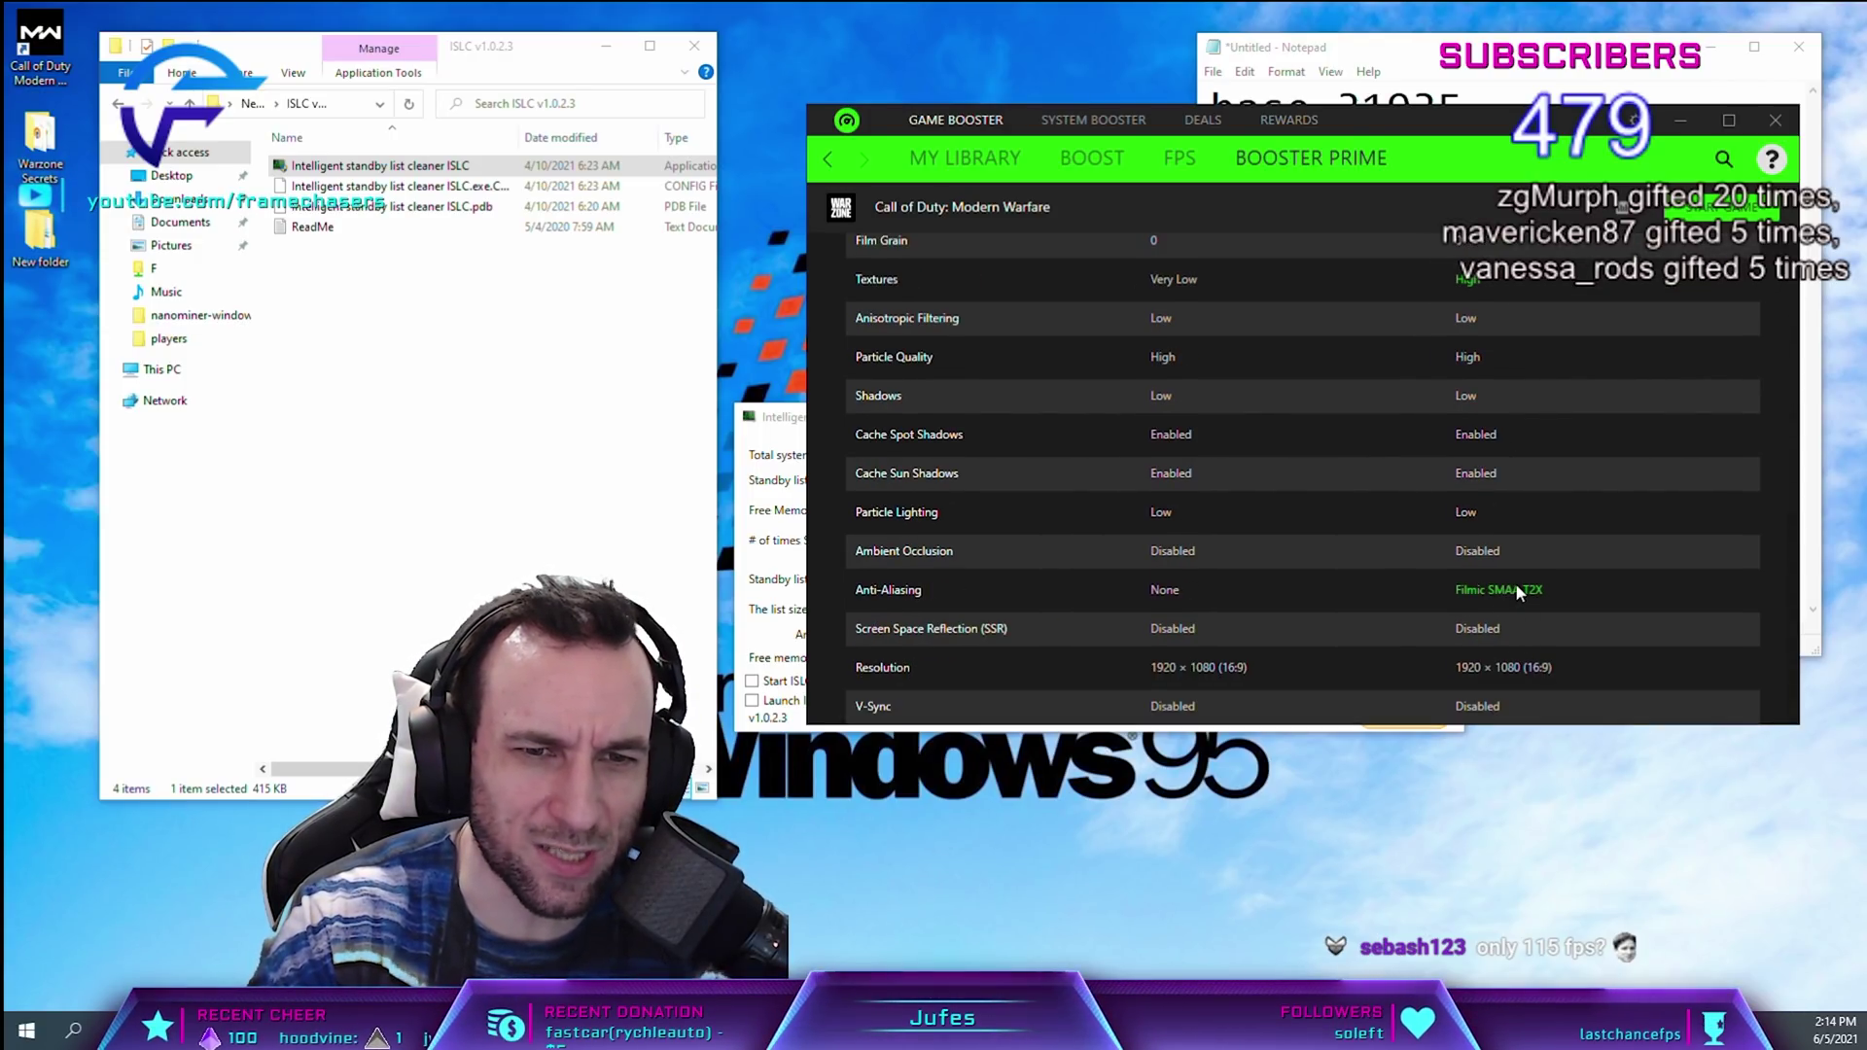
scroll(1473, 610, up, 3)
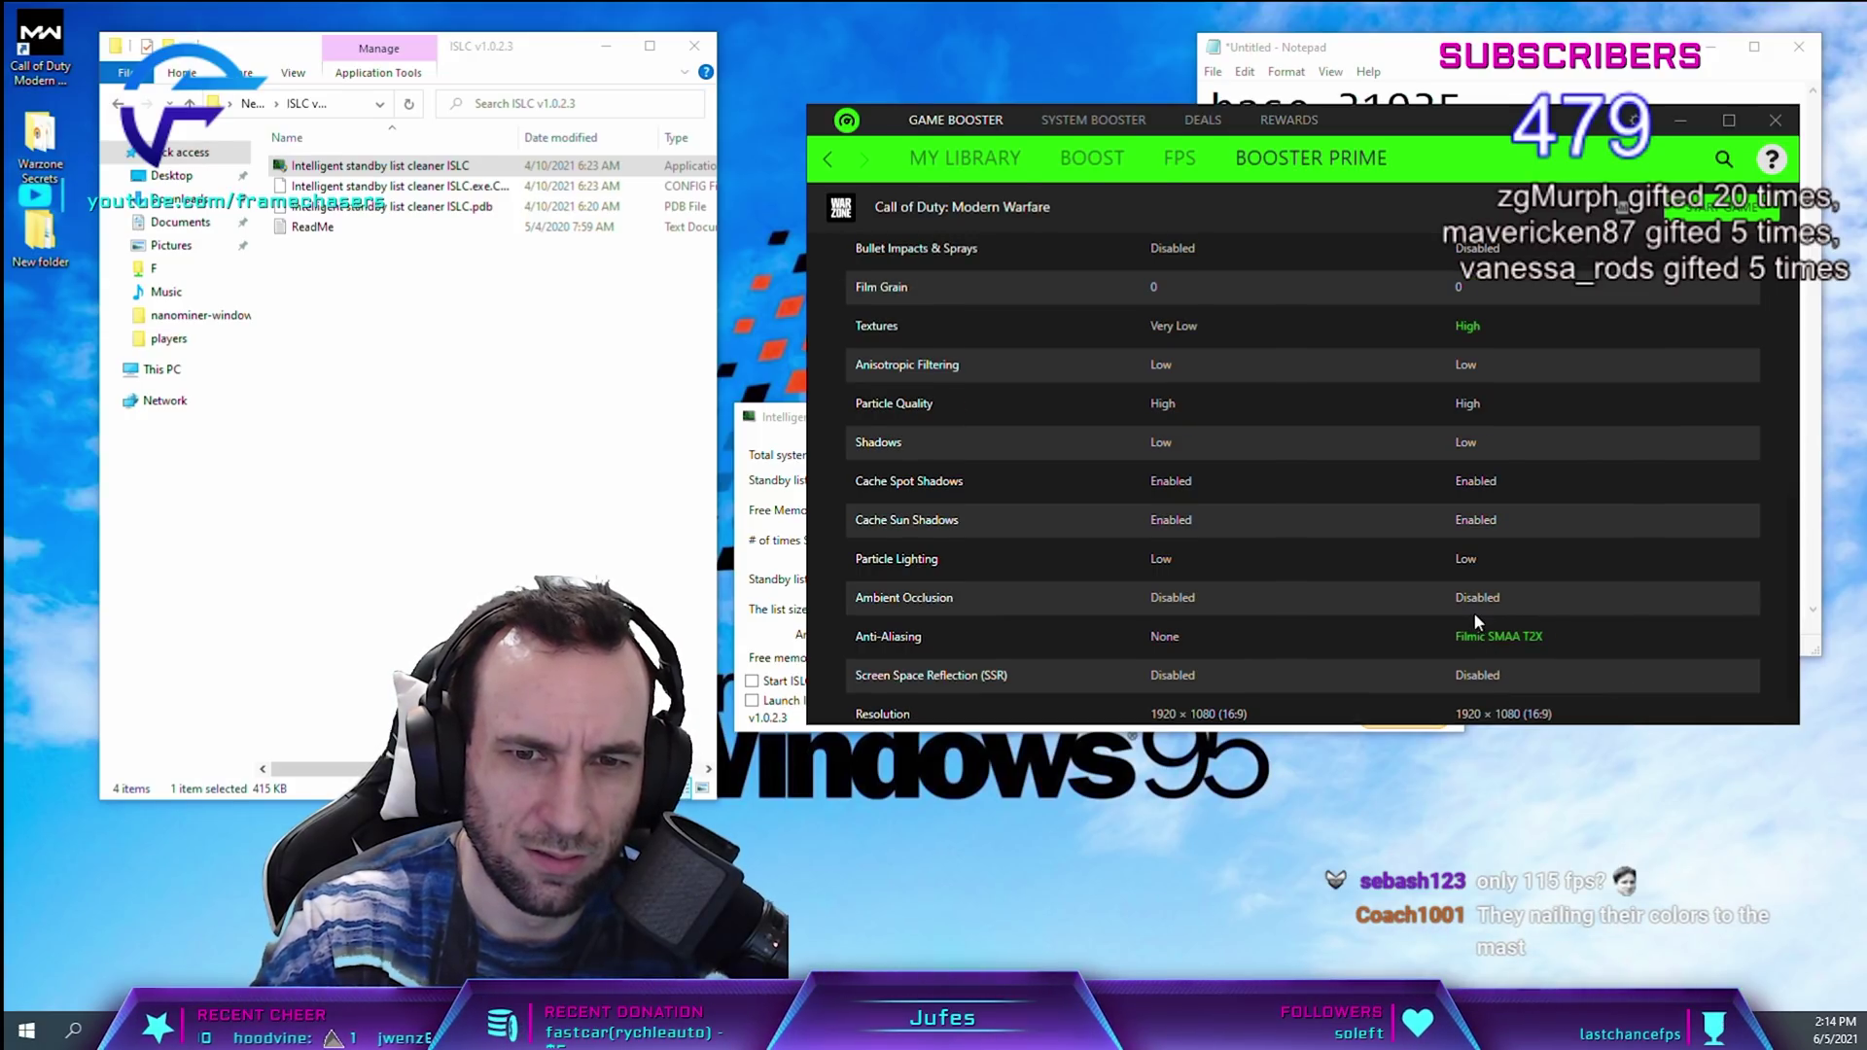
scroll(1473, 544, up, 4)
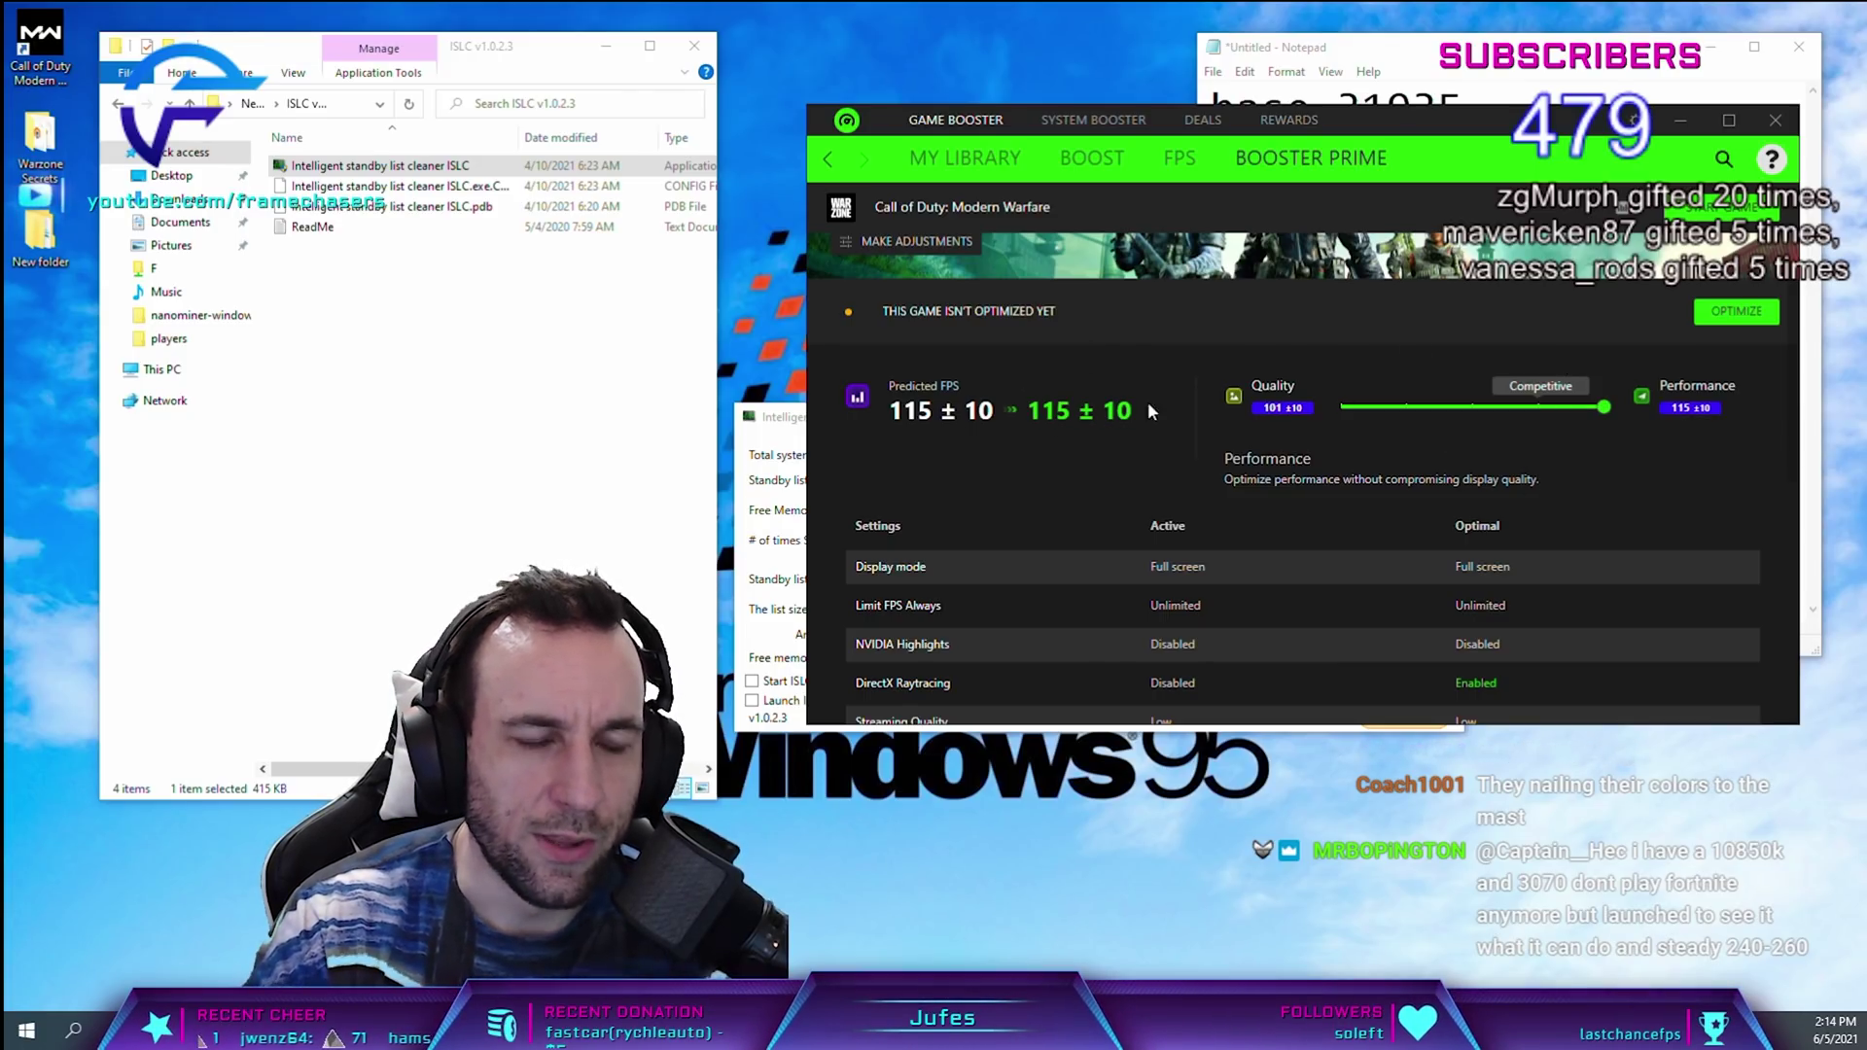
scroll(1479, 576, up, 1)
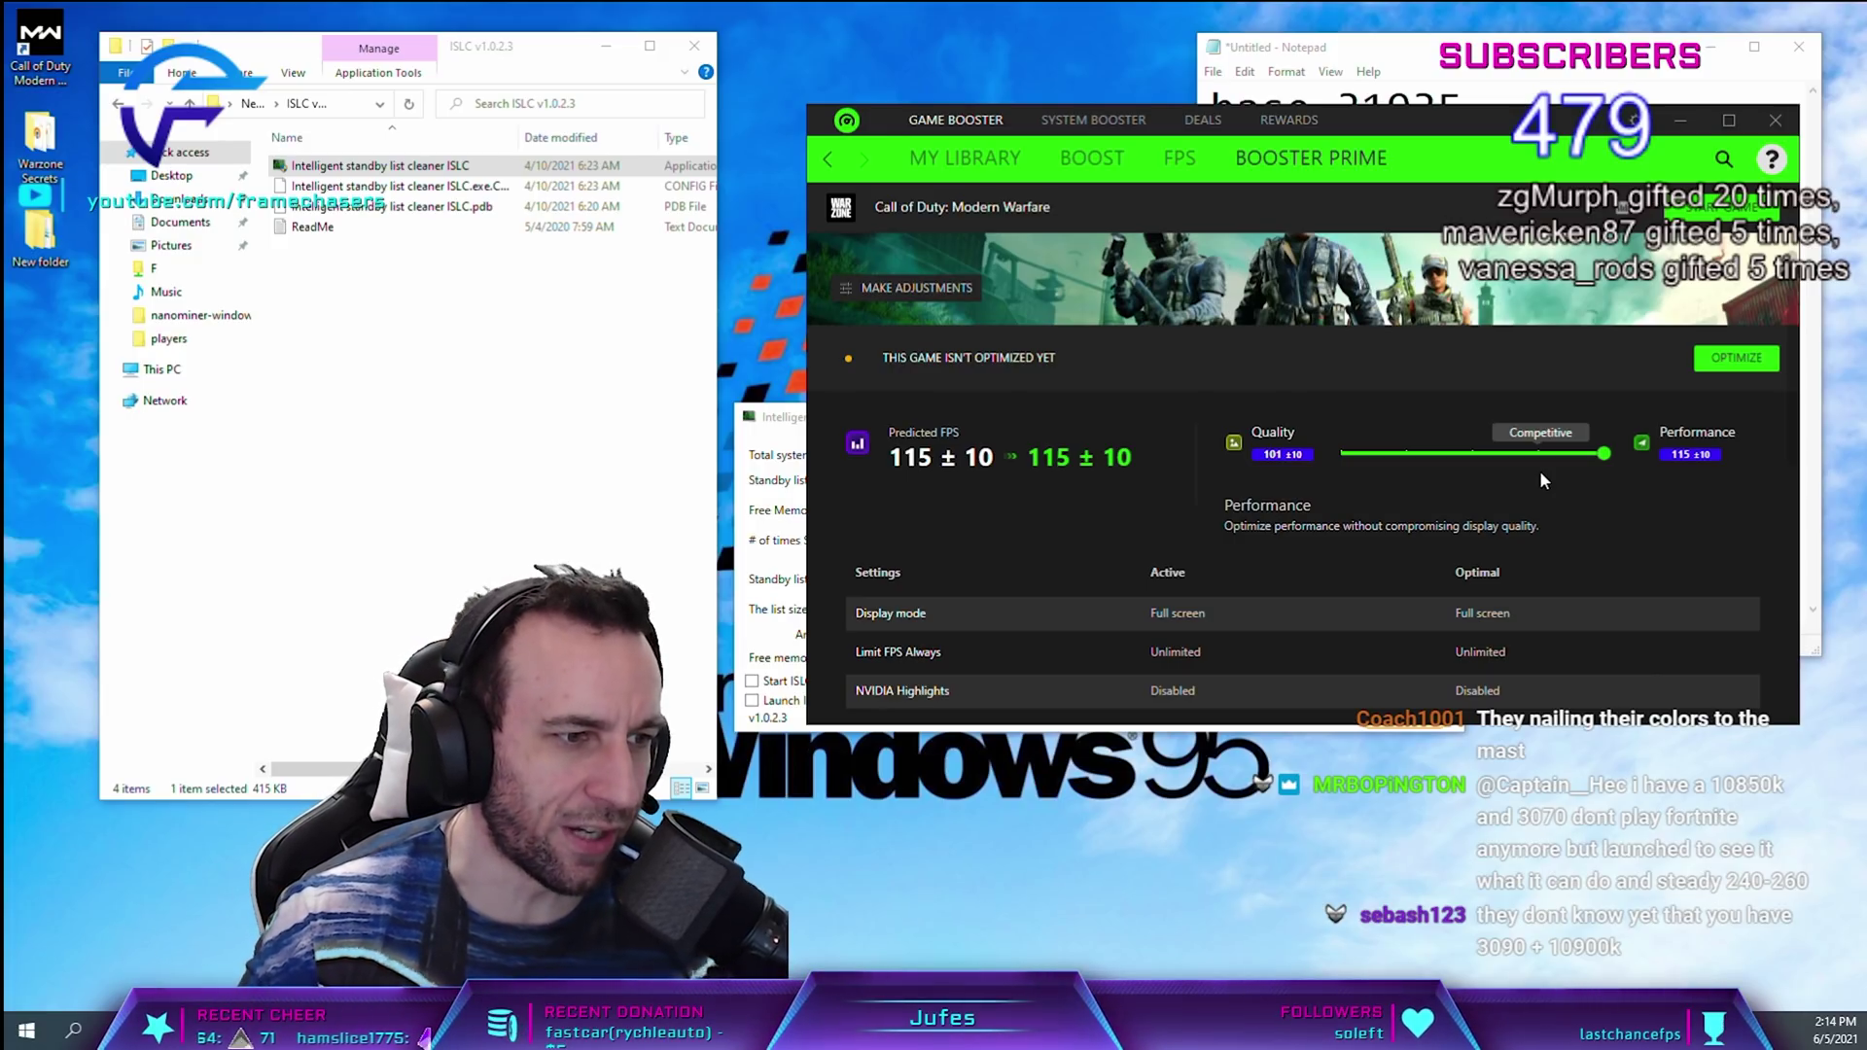
- Run the Game Booster boost and arrange the Razer Cortex window above the Intelligent standby list cleaner window
click(1091, 157)
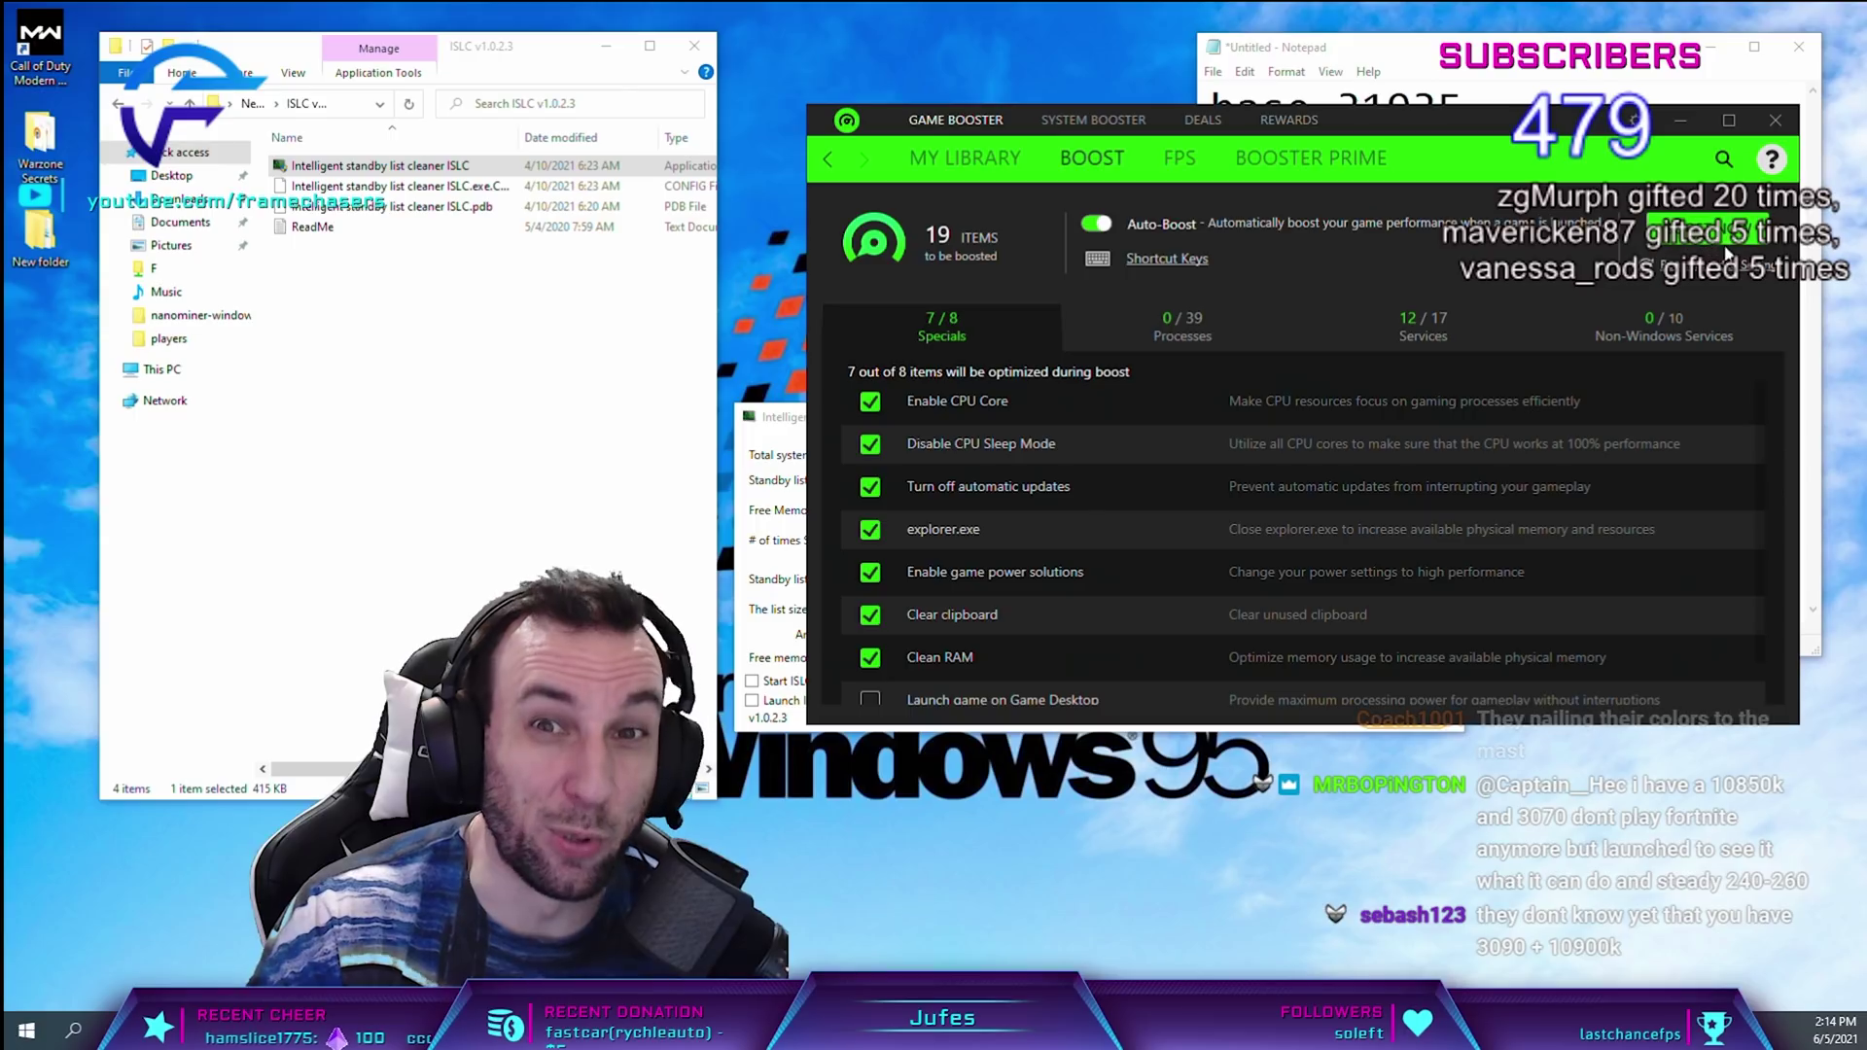
click(1726, 236)
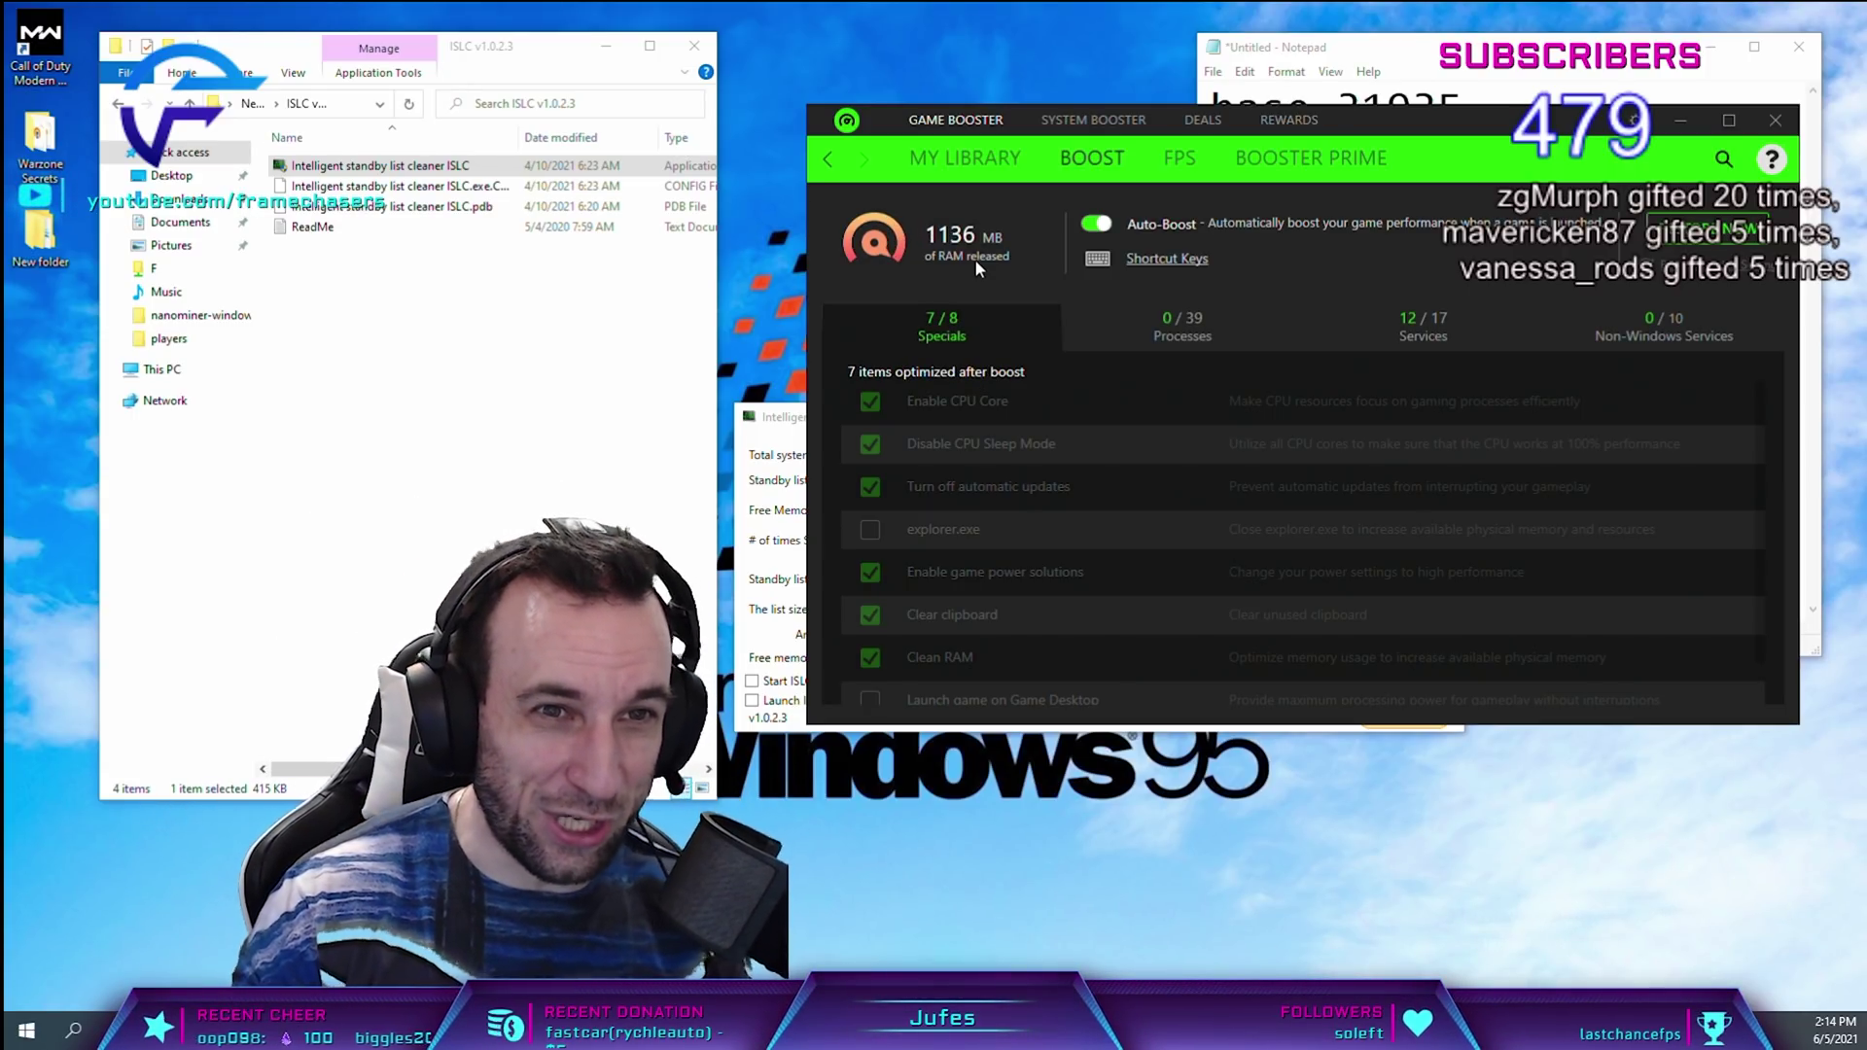
drag(1377, 127, 773, 261)
drag(1254, 417, 1570, 590)
drag(764, 254, 1427, 39)
click(1427, 655)
drag(1433, 597, 1461, 665)
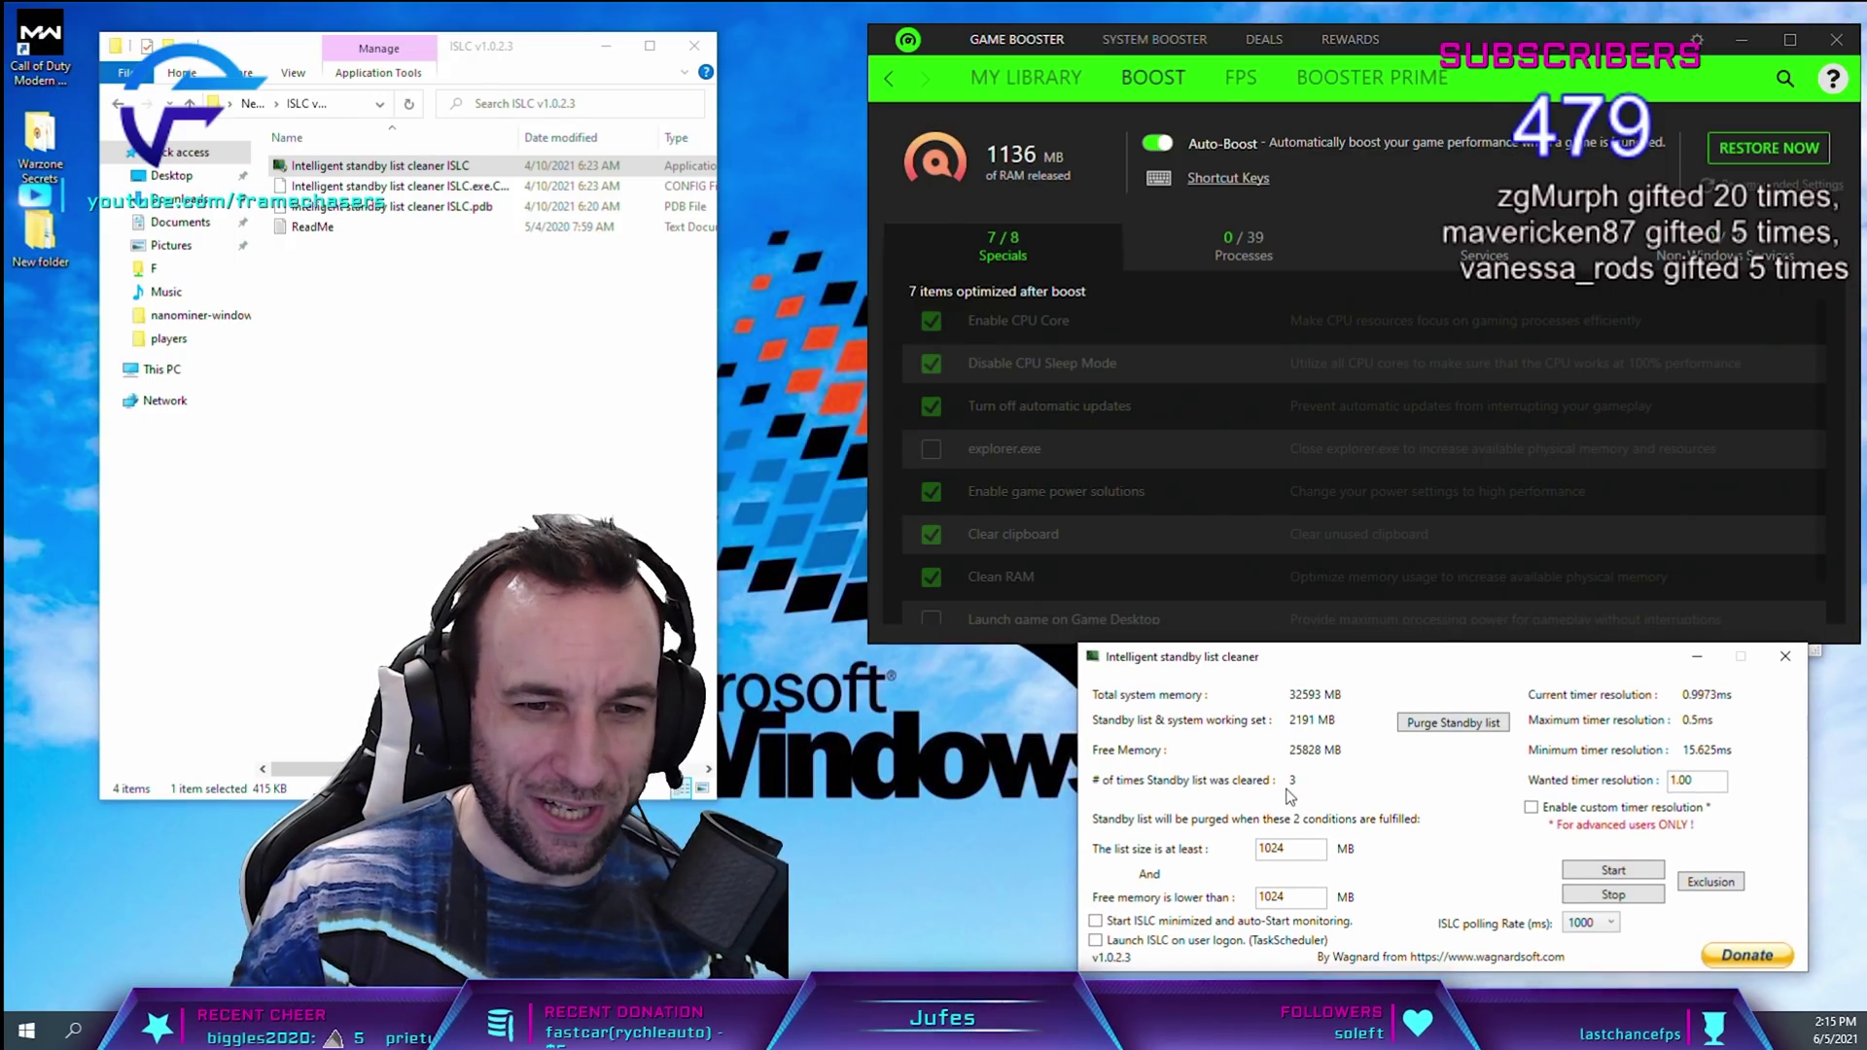
- Purge the standby list twice in Intelligent standby list cleaner and minimize the ISLC folder window
click(1455, 722)
click(1452, 724)
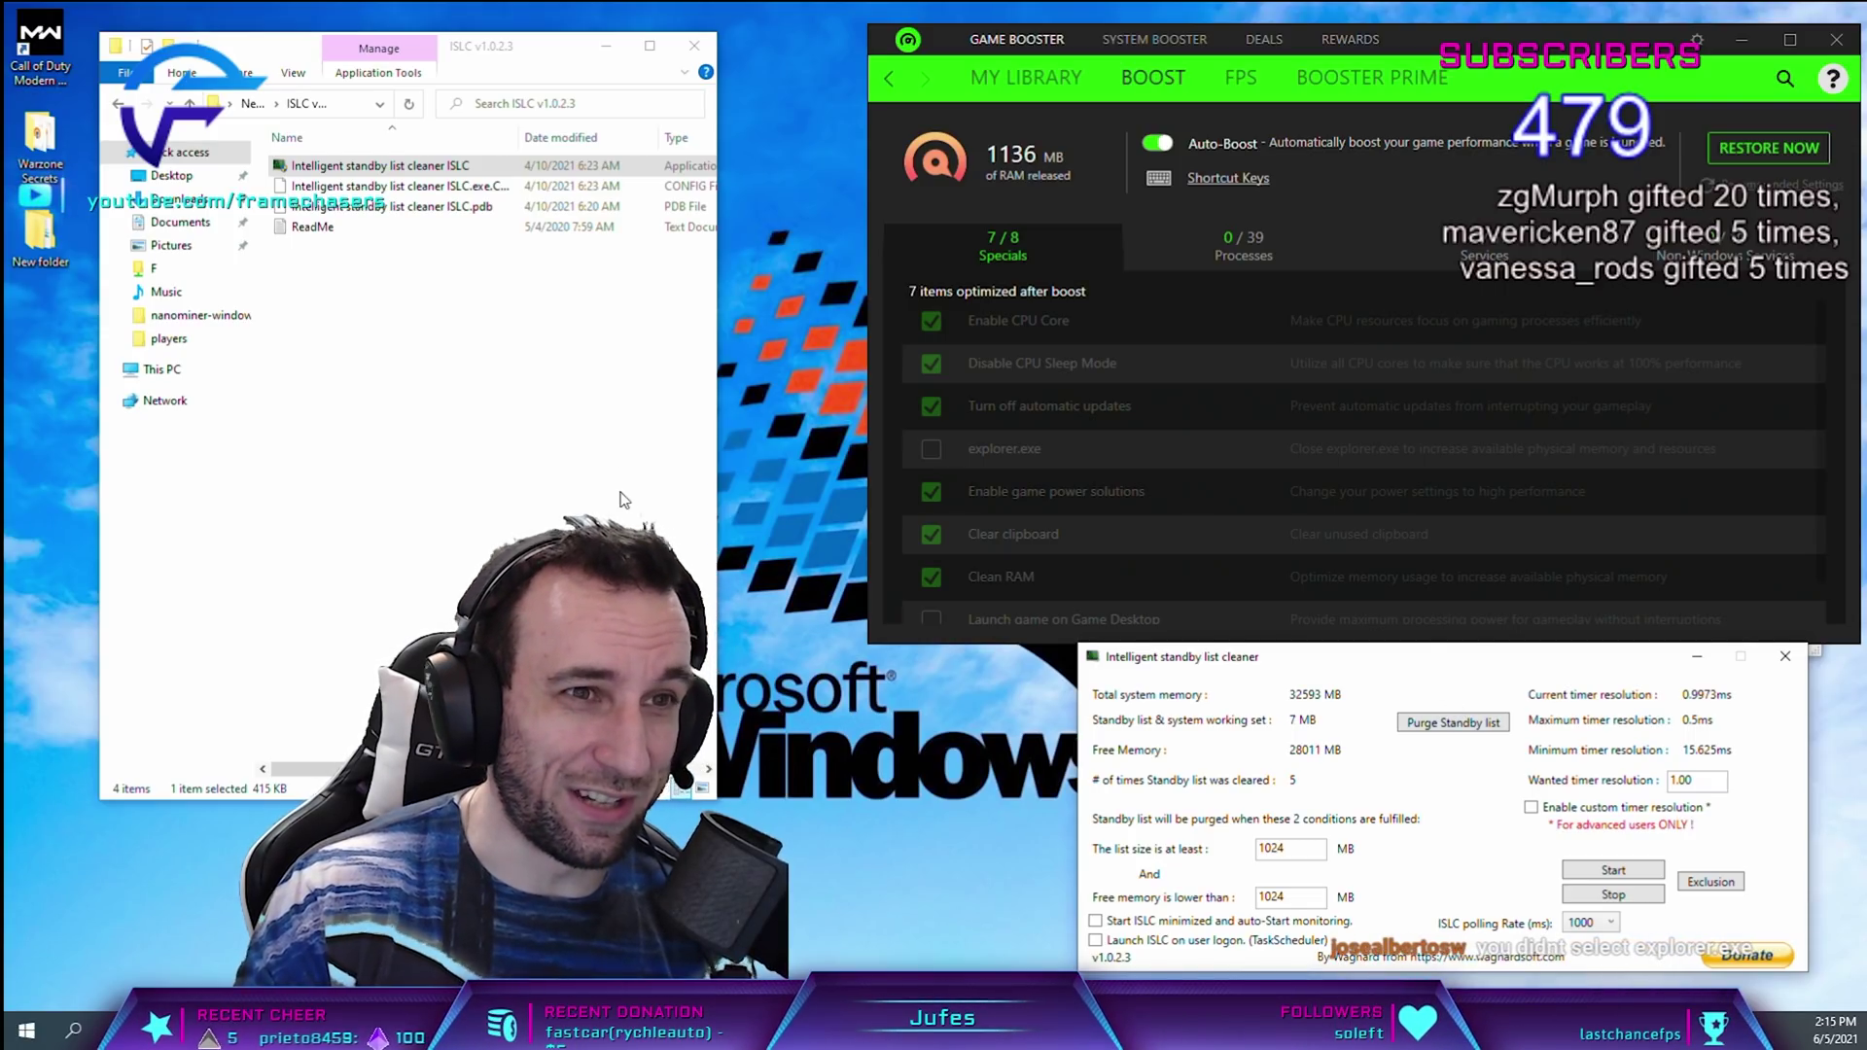
click(605, 45)
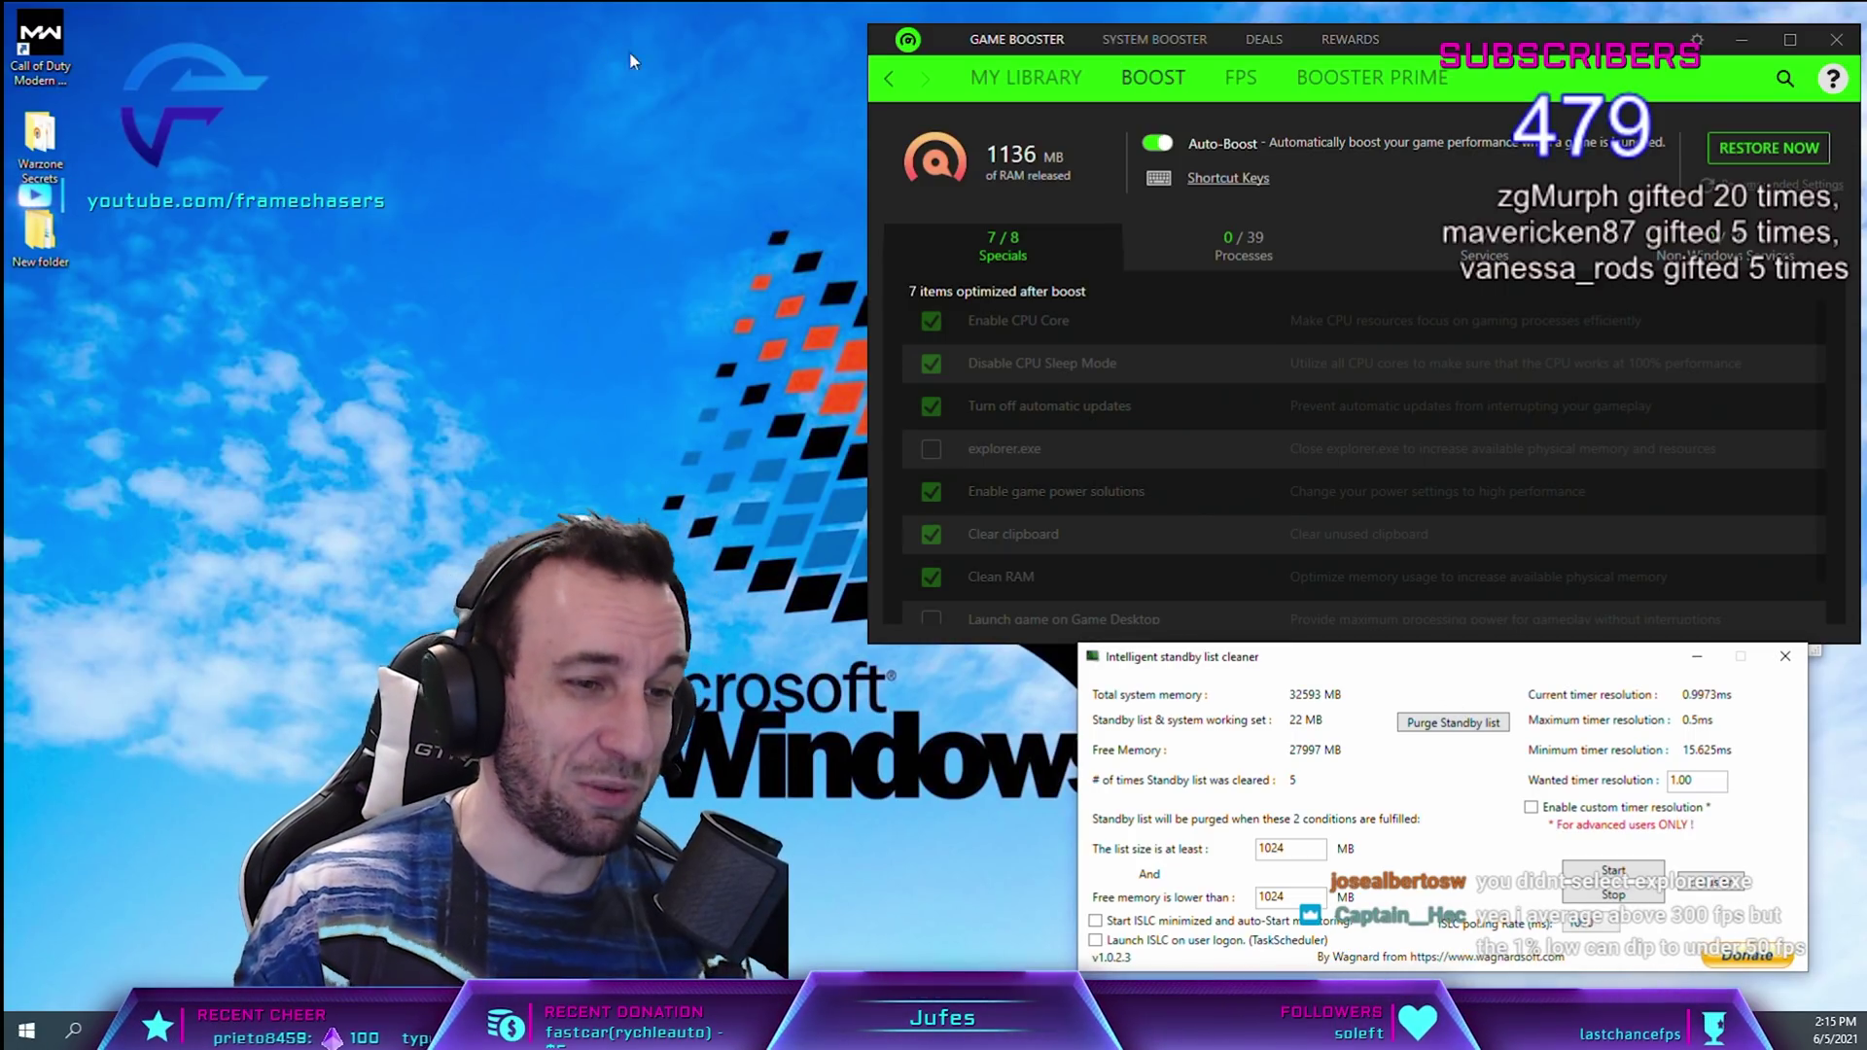
- Start monitoring in Intelligent standby list cleaner and run the custom Fire Strike benchmark in 3DMark
key(alt+Tab)
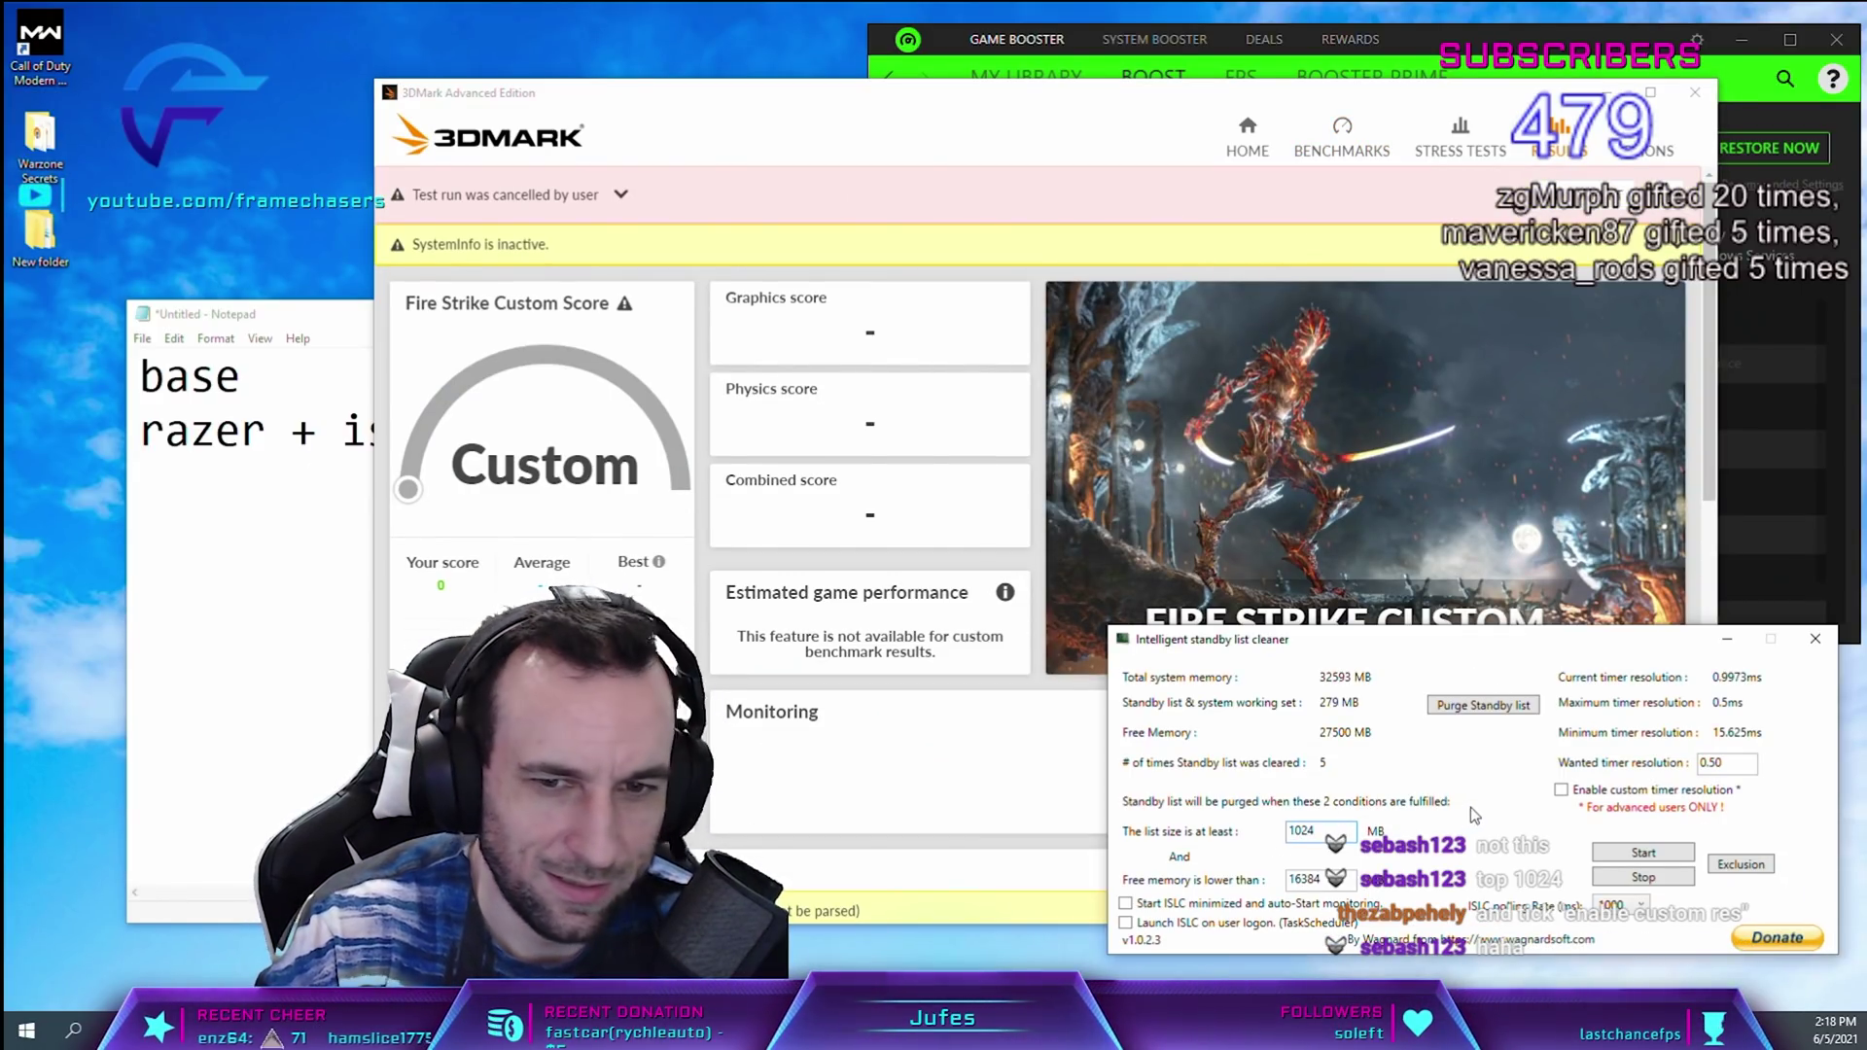
click(1683, 857)
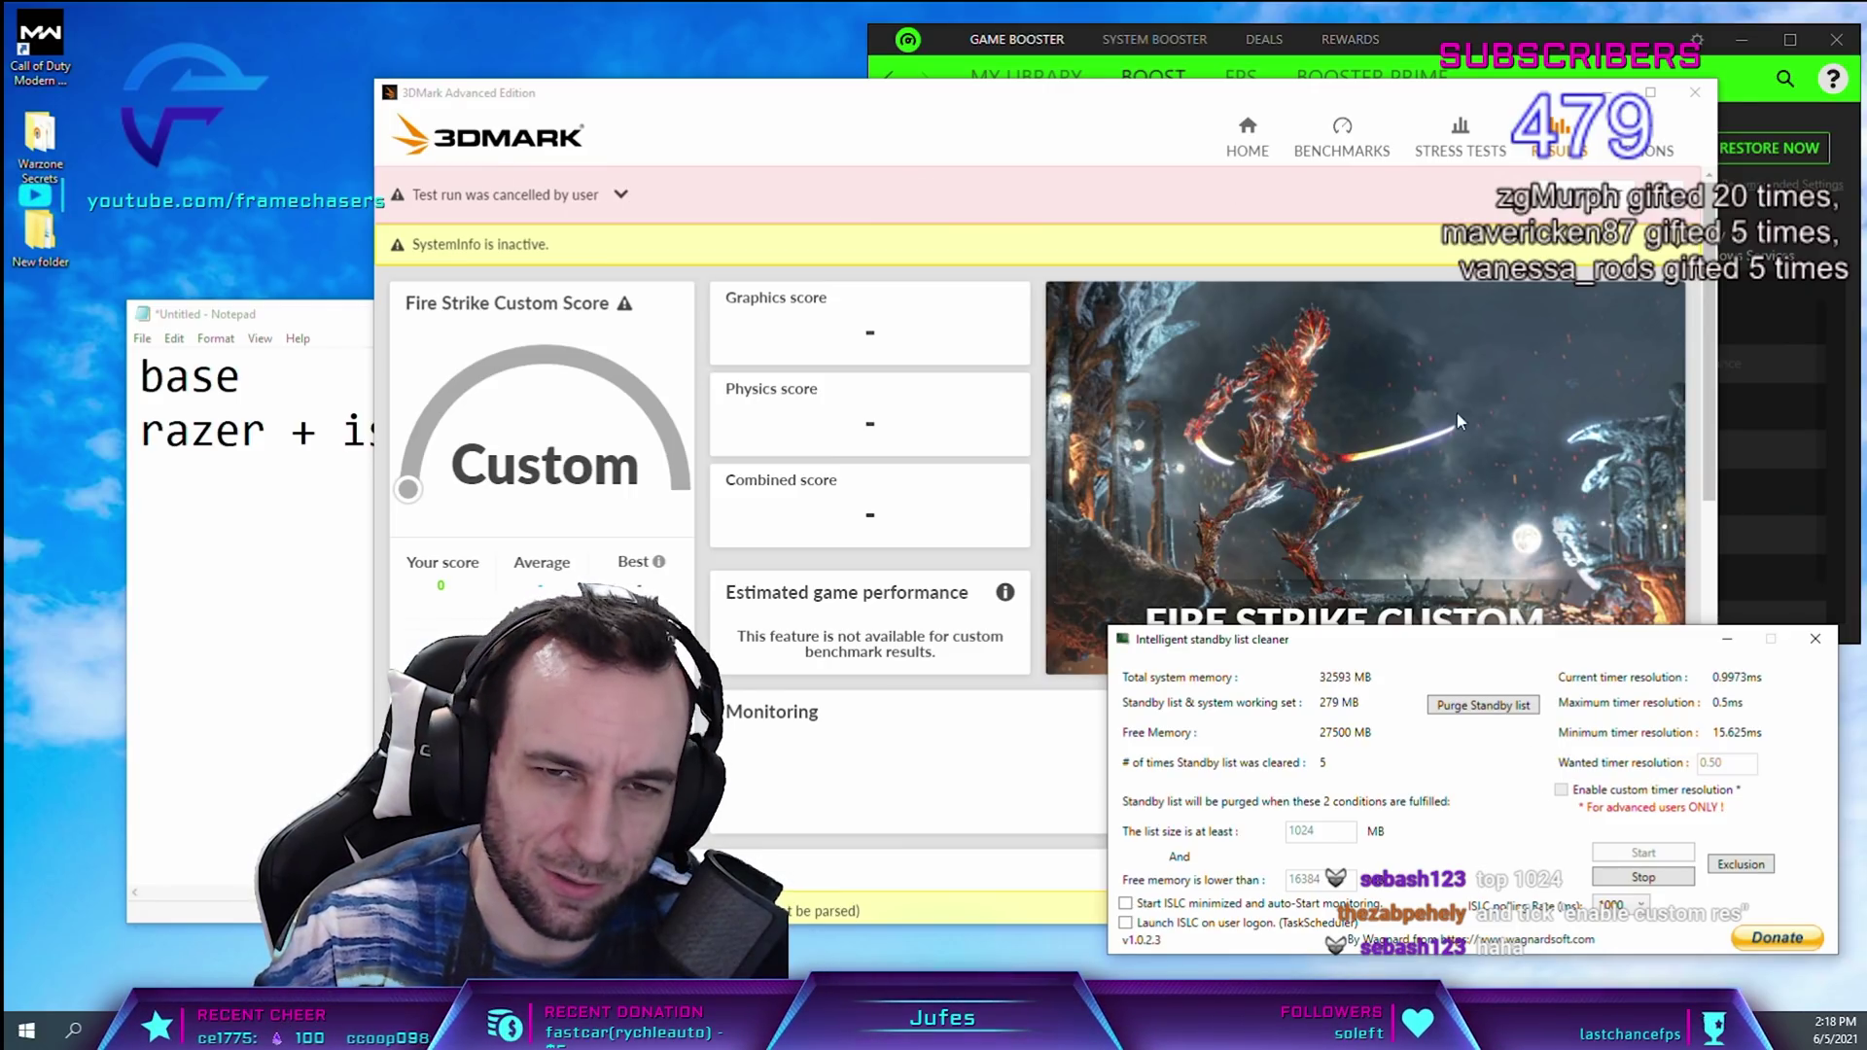
click(1342, 134)
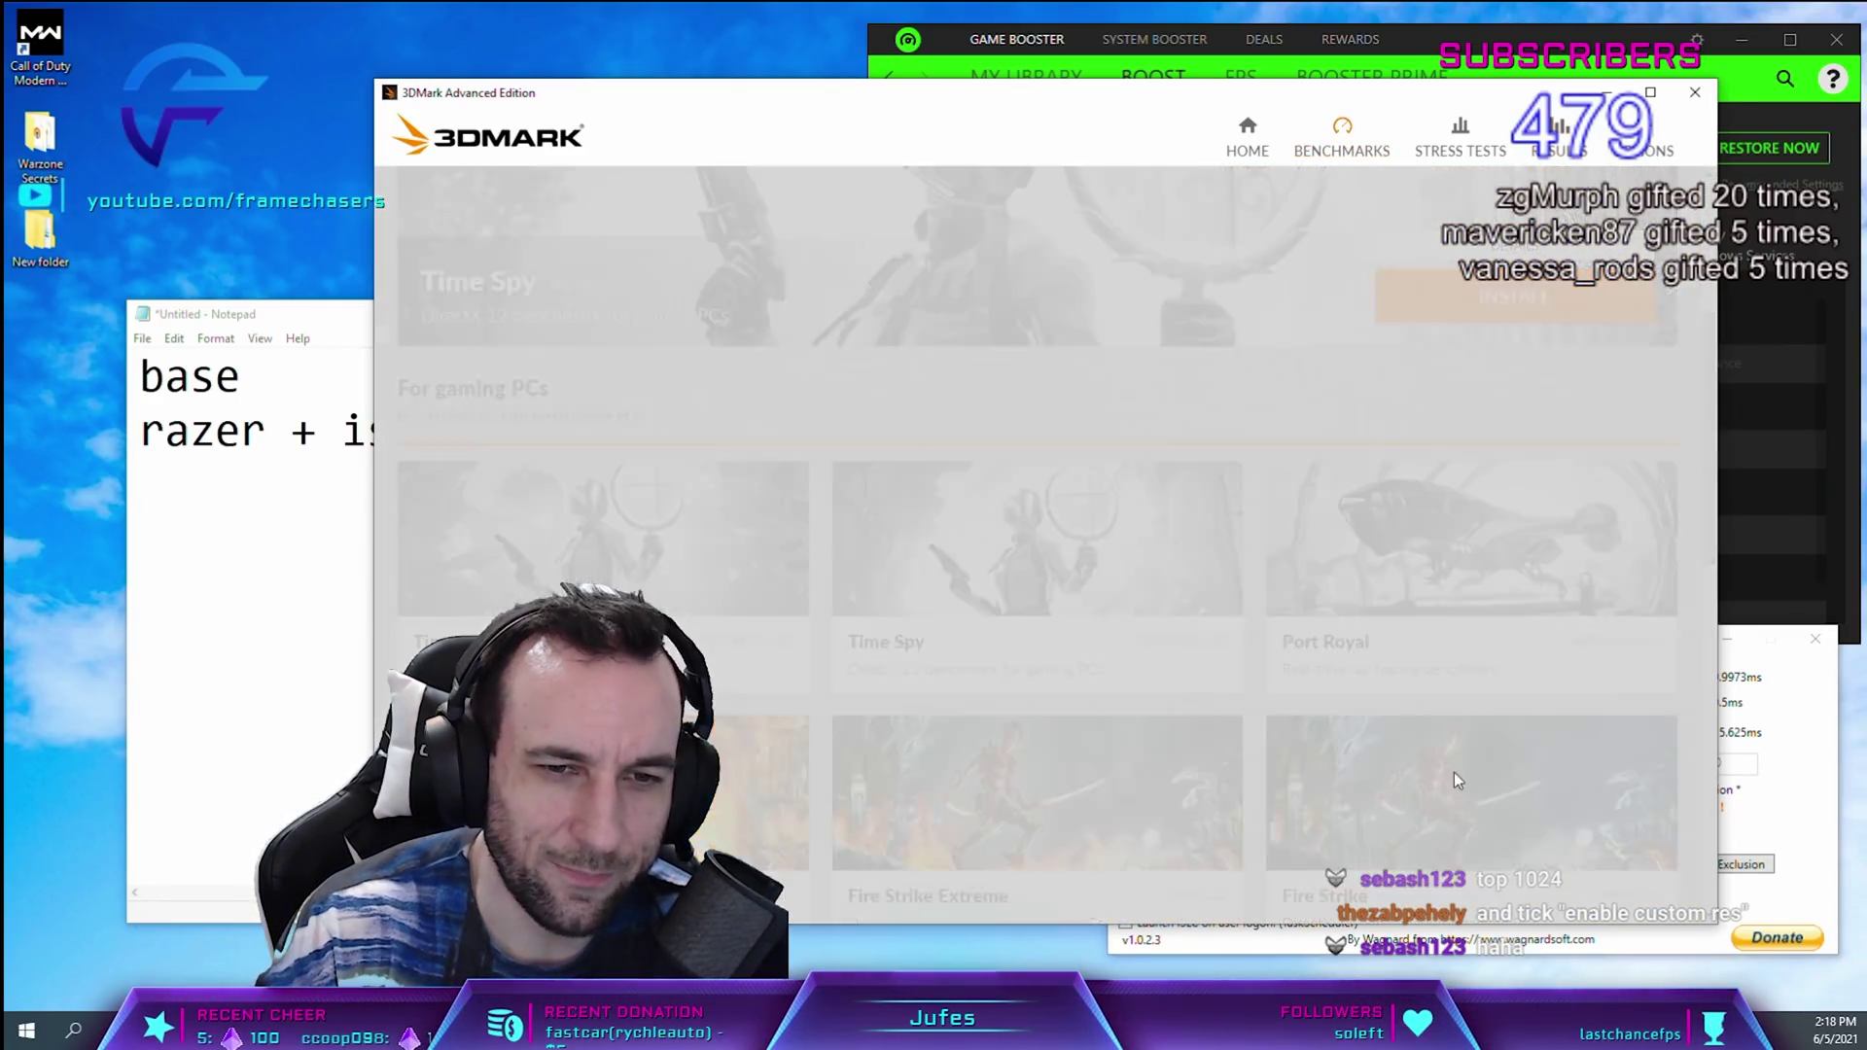
click(1457, 780)
click(1528, 432)
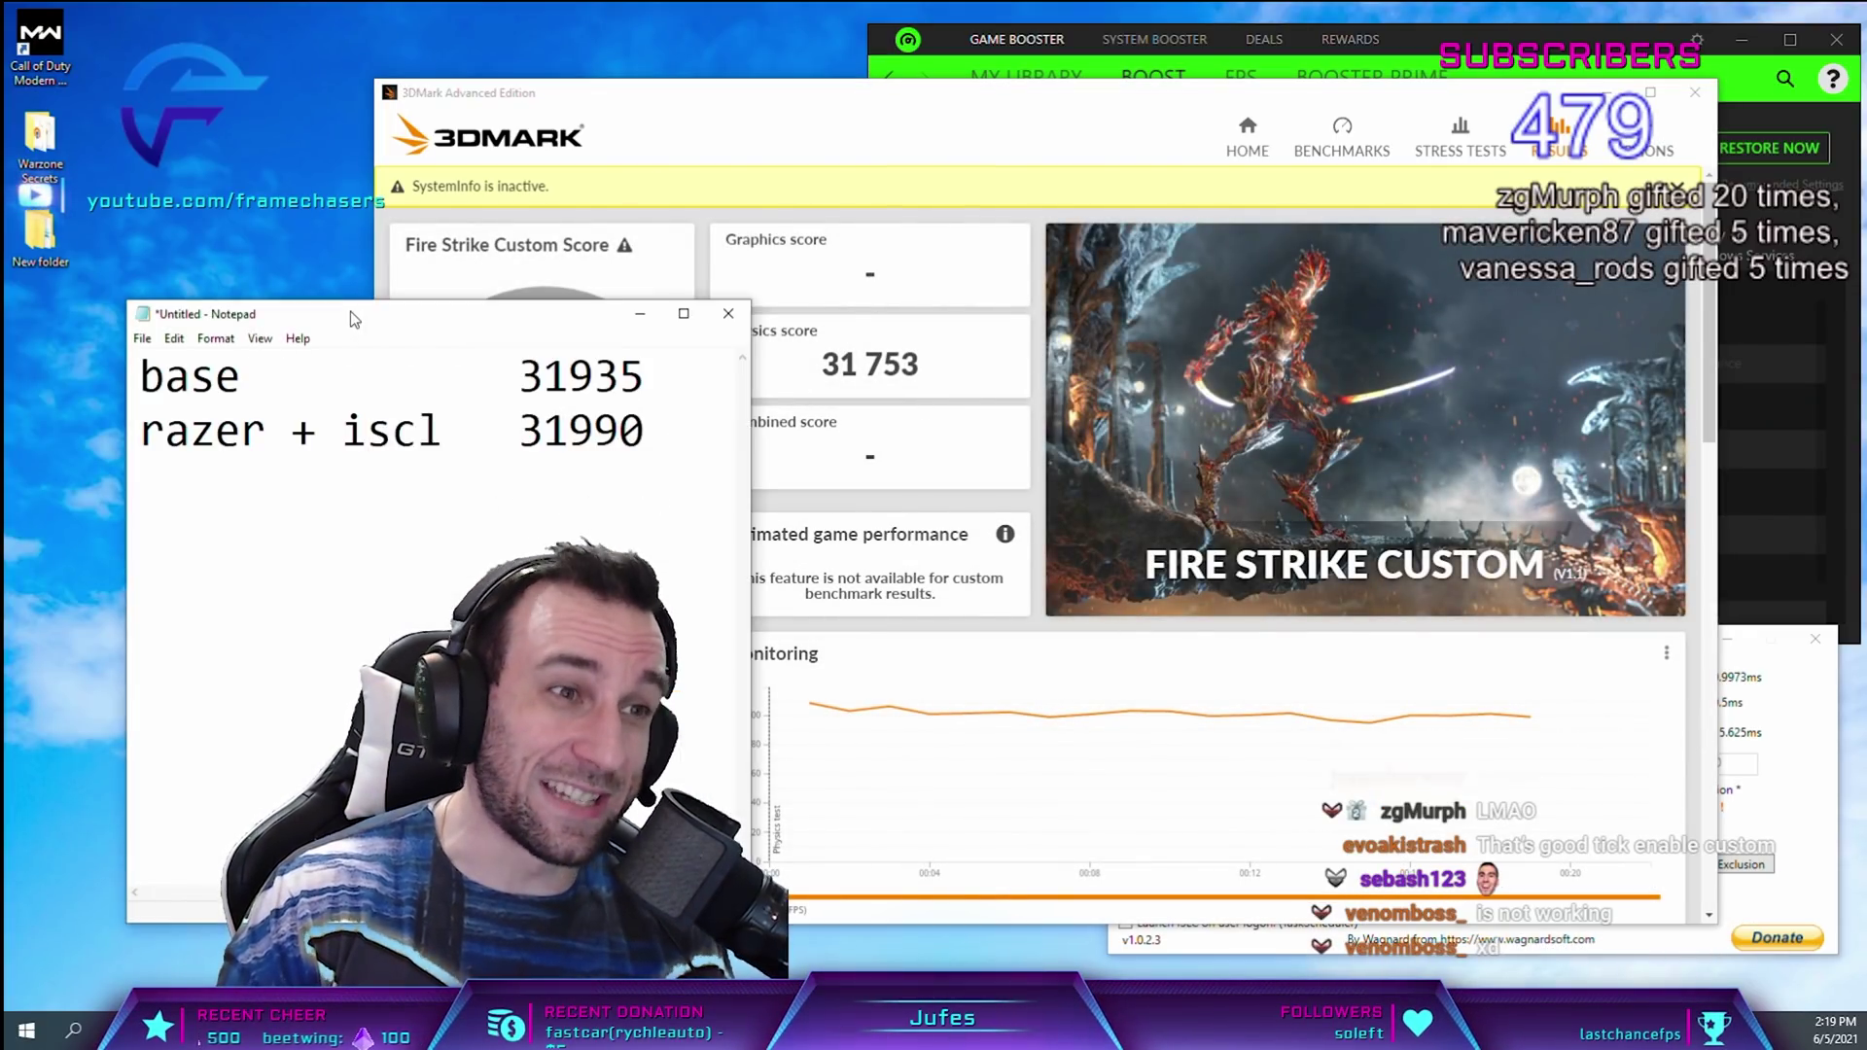
- Move the Notepad window beside the 3DMark physics score and change the razer + iscl score to 31753
drag(333, 322, 313, 495)
drag(473, 501, 718, 446)
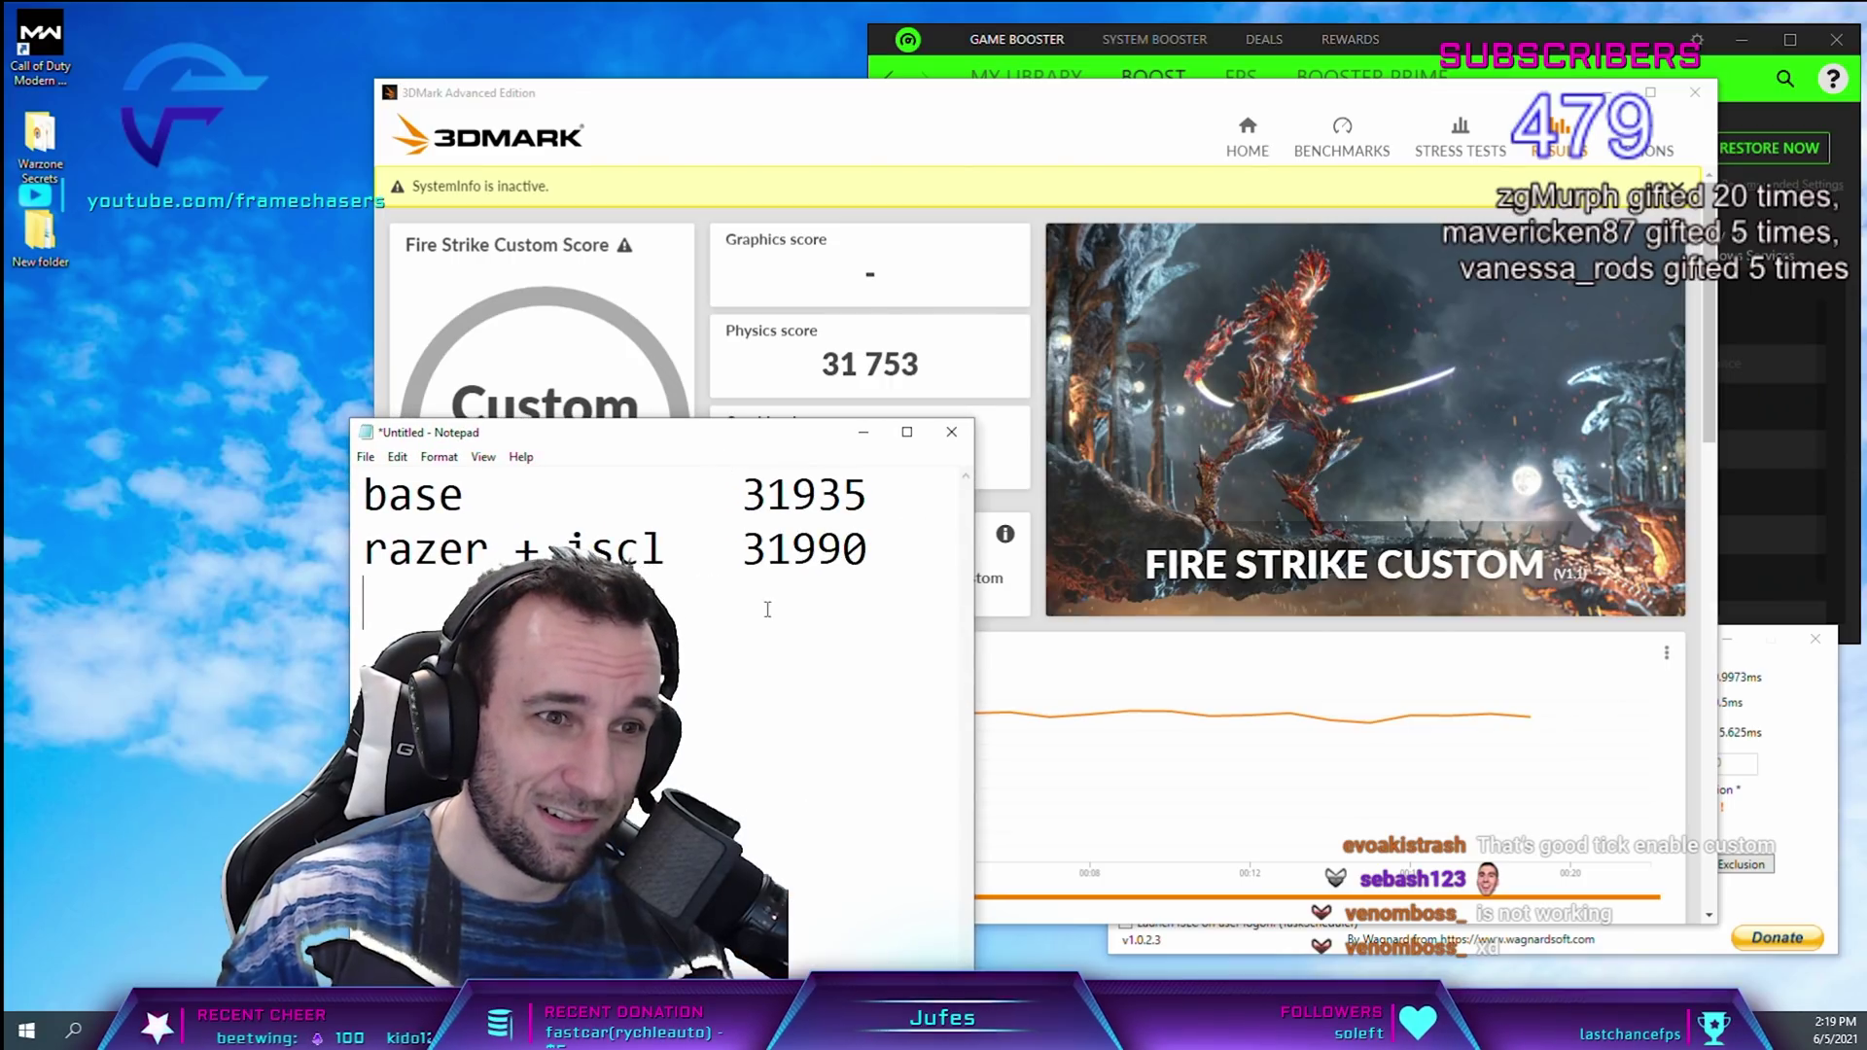
key(shift+Left)
key(shift+Left)
key(shift+Left)
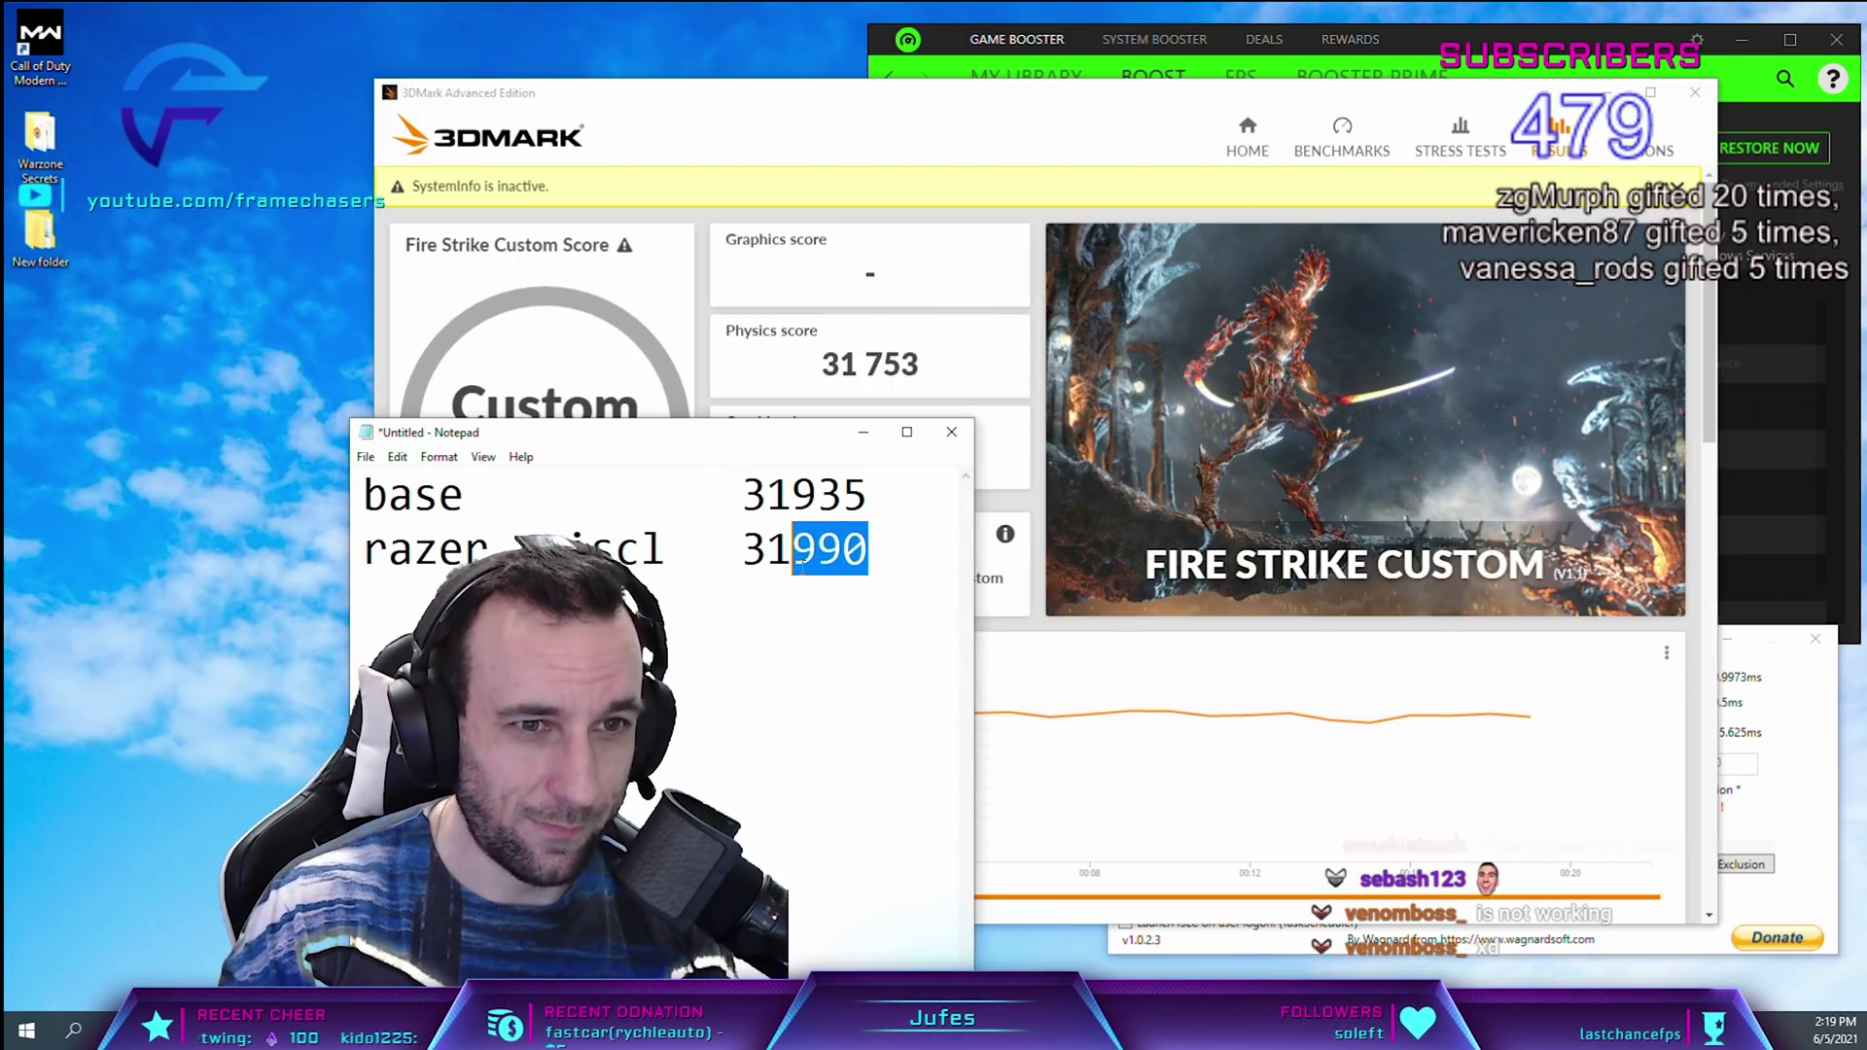
text(753)
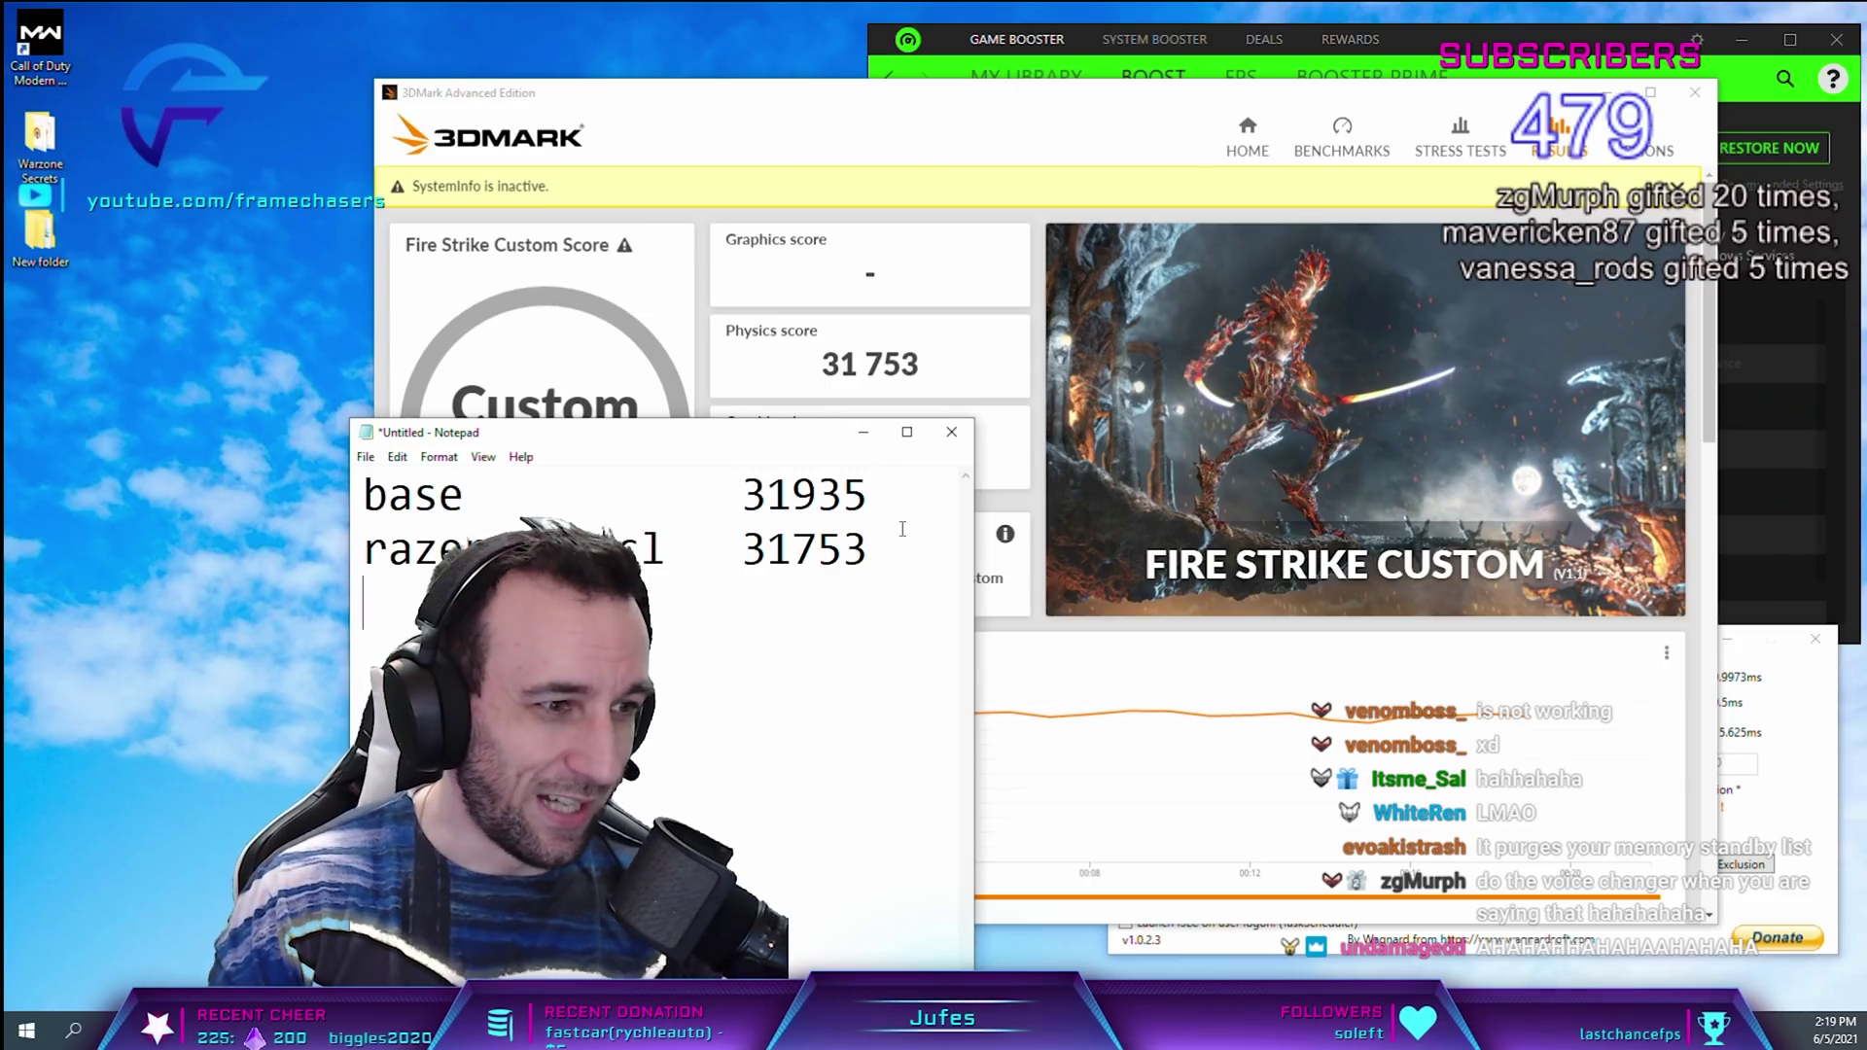
- Shrink and reposition the Notepad window so its scores stay readable, and bring Intelligent standby list cleaner to the front
drag(702, 433, 397, 339)
drag(669, 949, 687, 757)
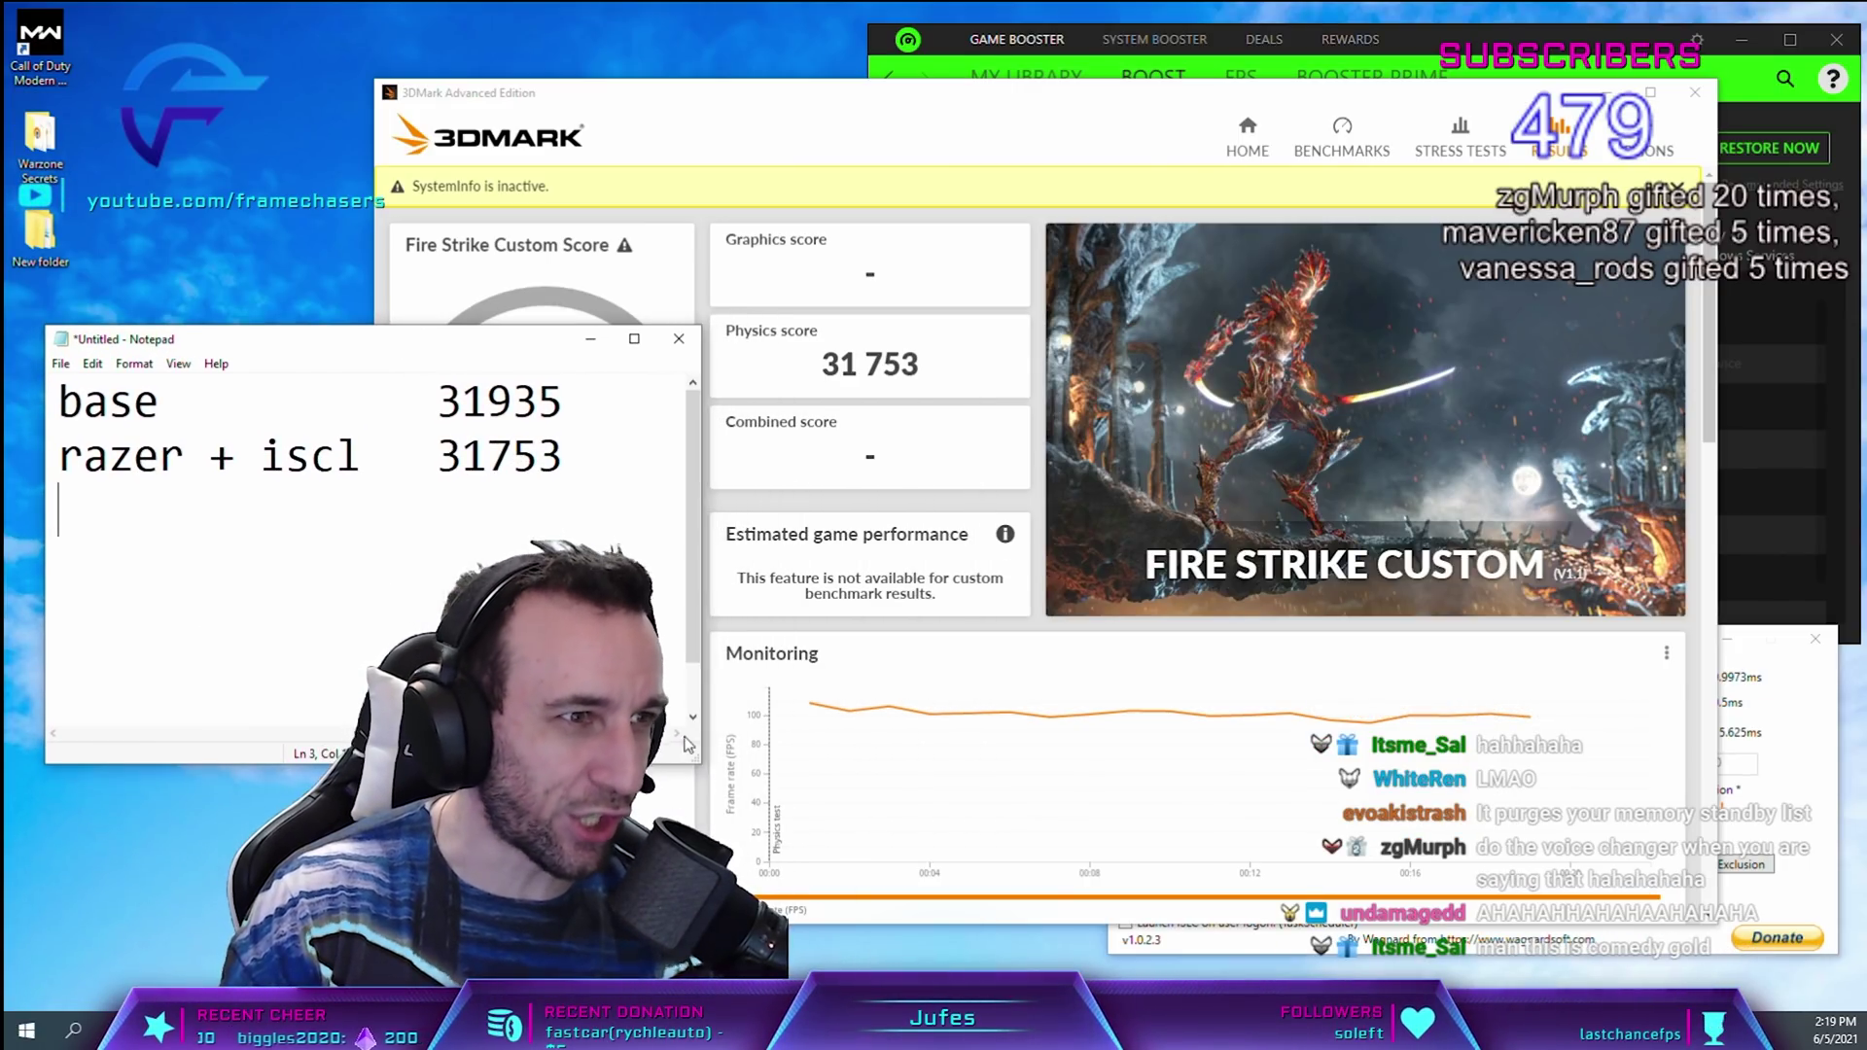
drag(355, 352, 347, 574)
click(1775, 838)
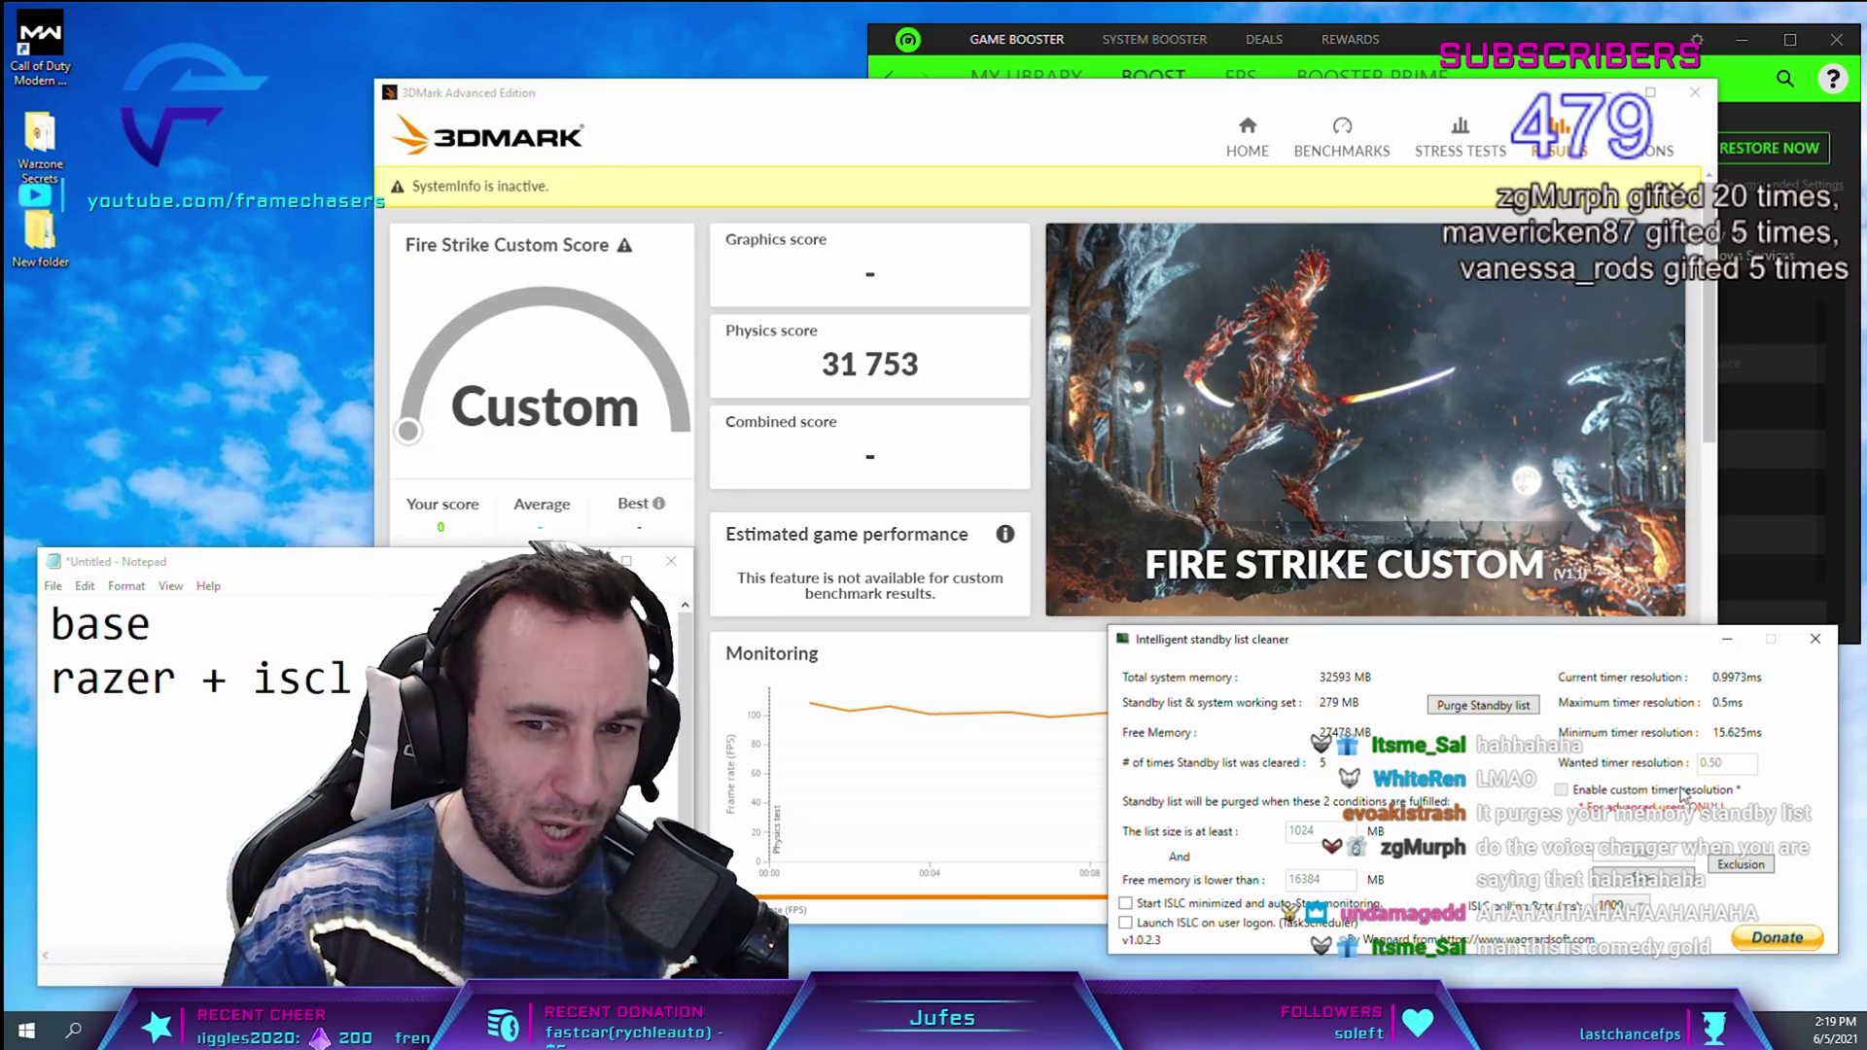
drag(292, 561, 428, 172)
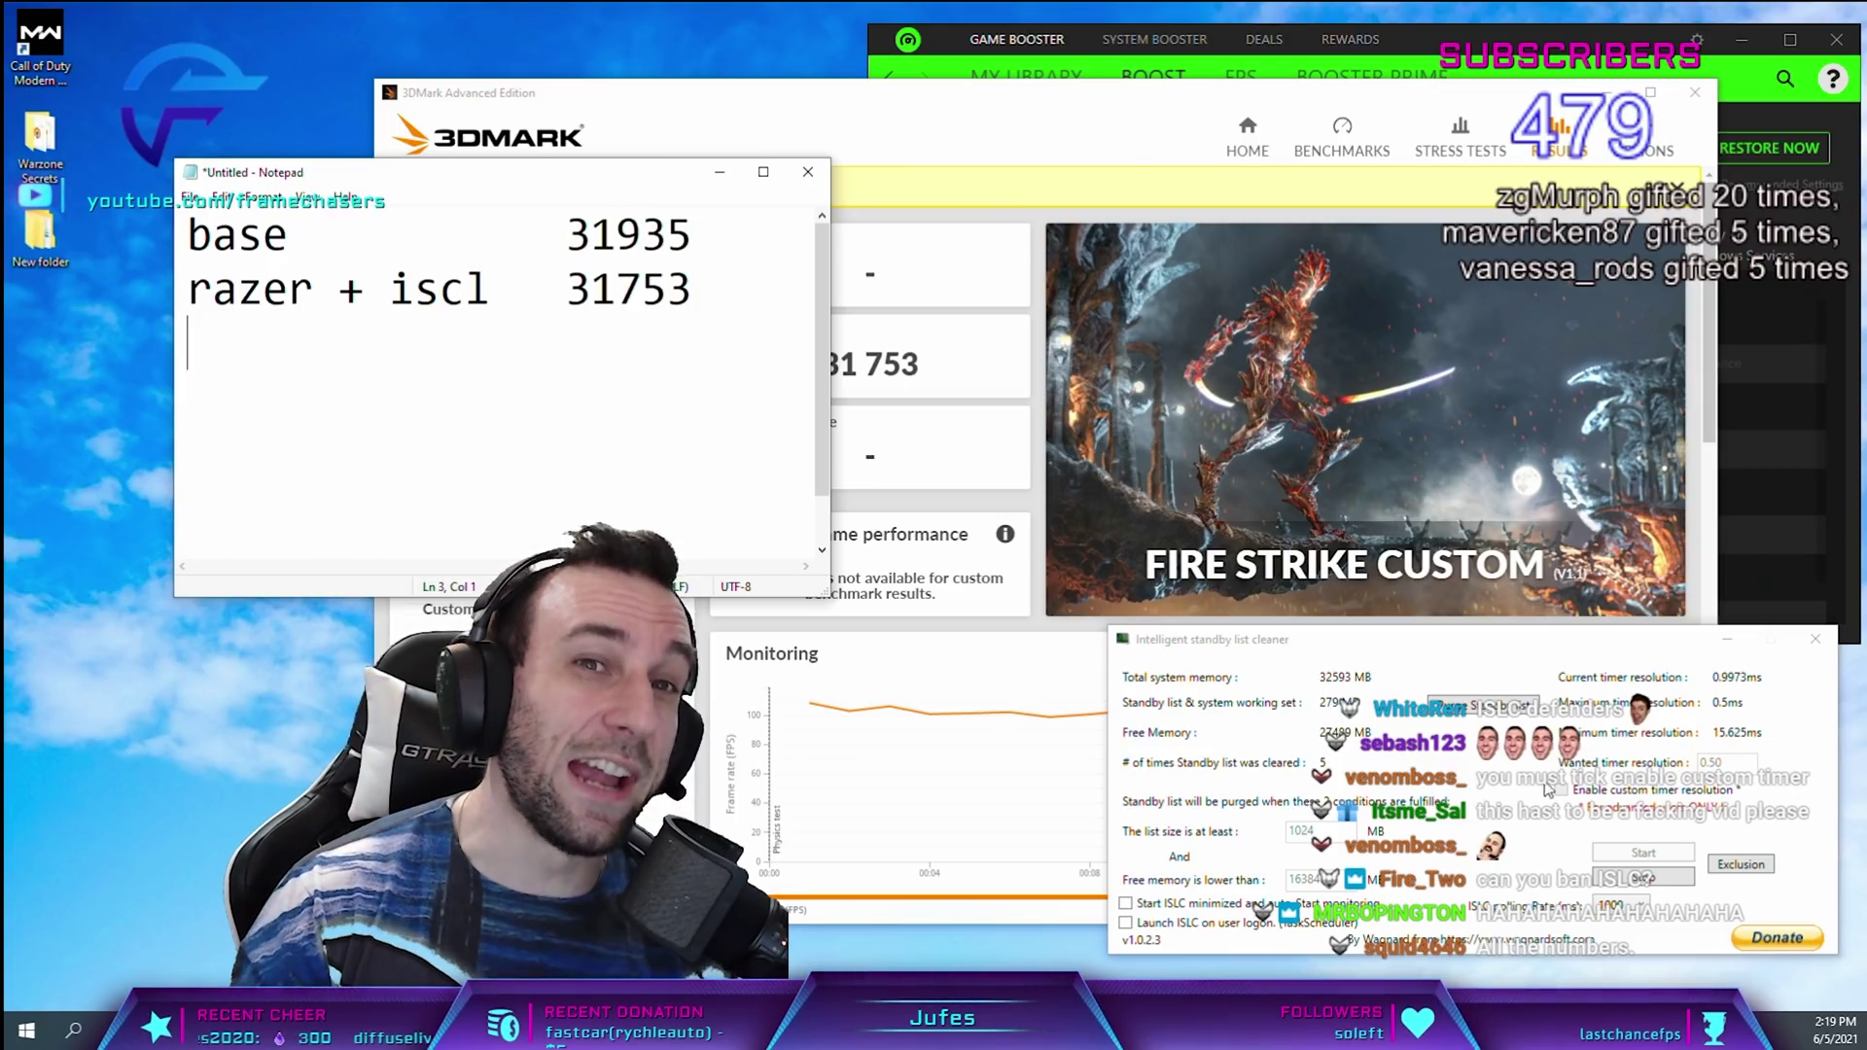
- Bring Razer Cortex and Intelligent standby list cleaner to the front and start a new line after the razer + iscl score in Notepad
click(1559, 66)
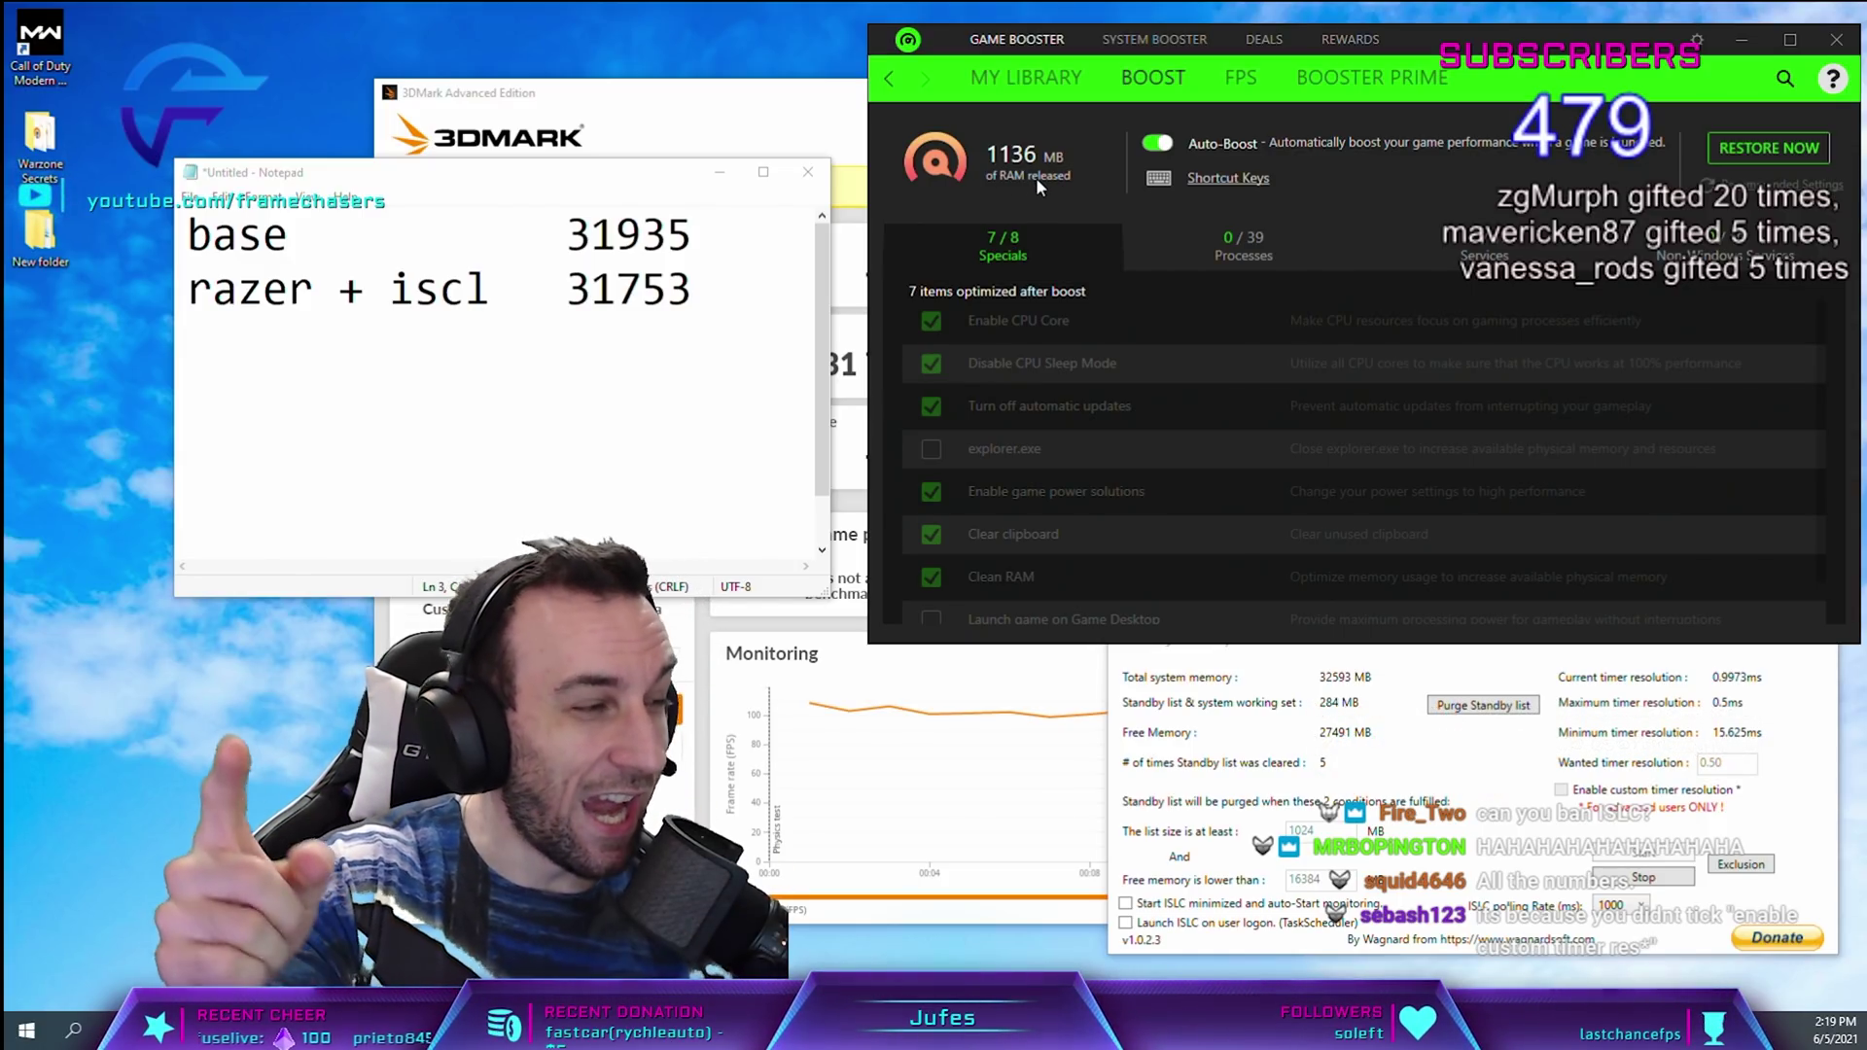
click(1497, 751)
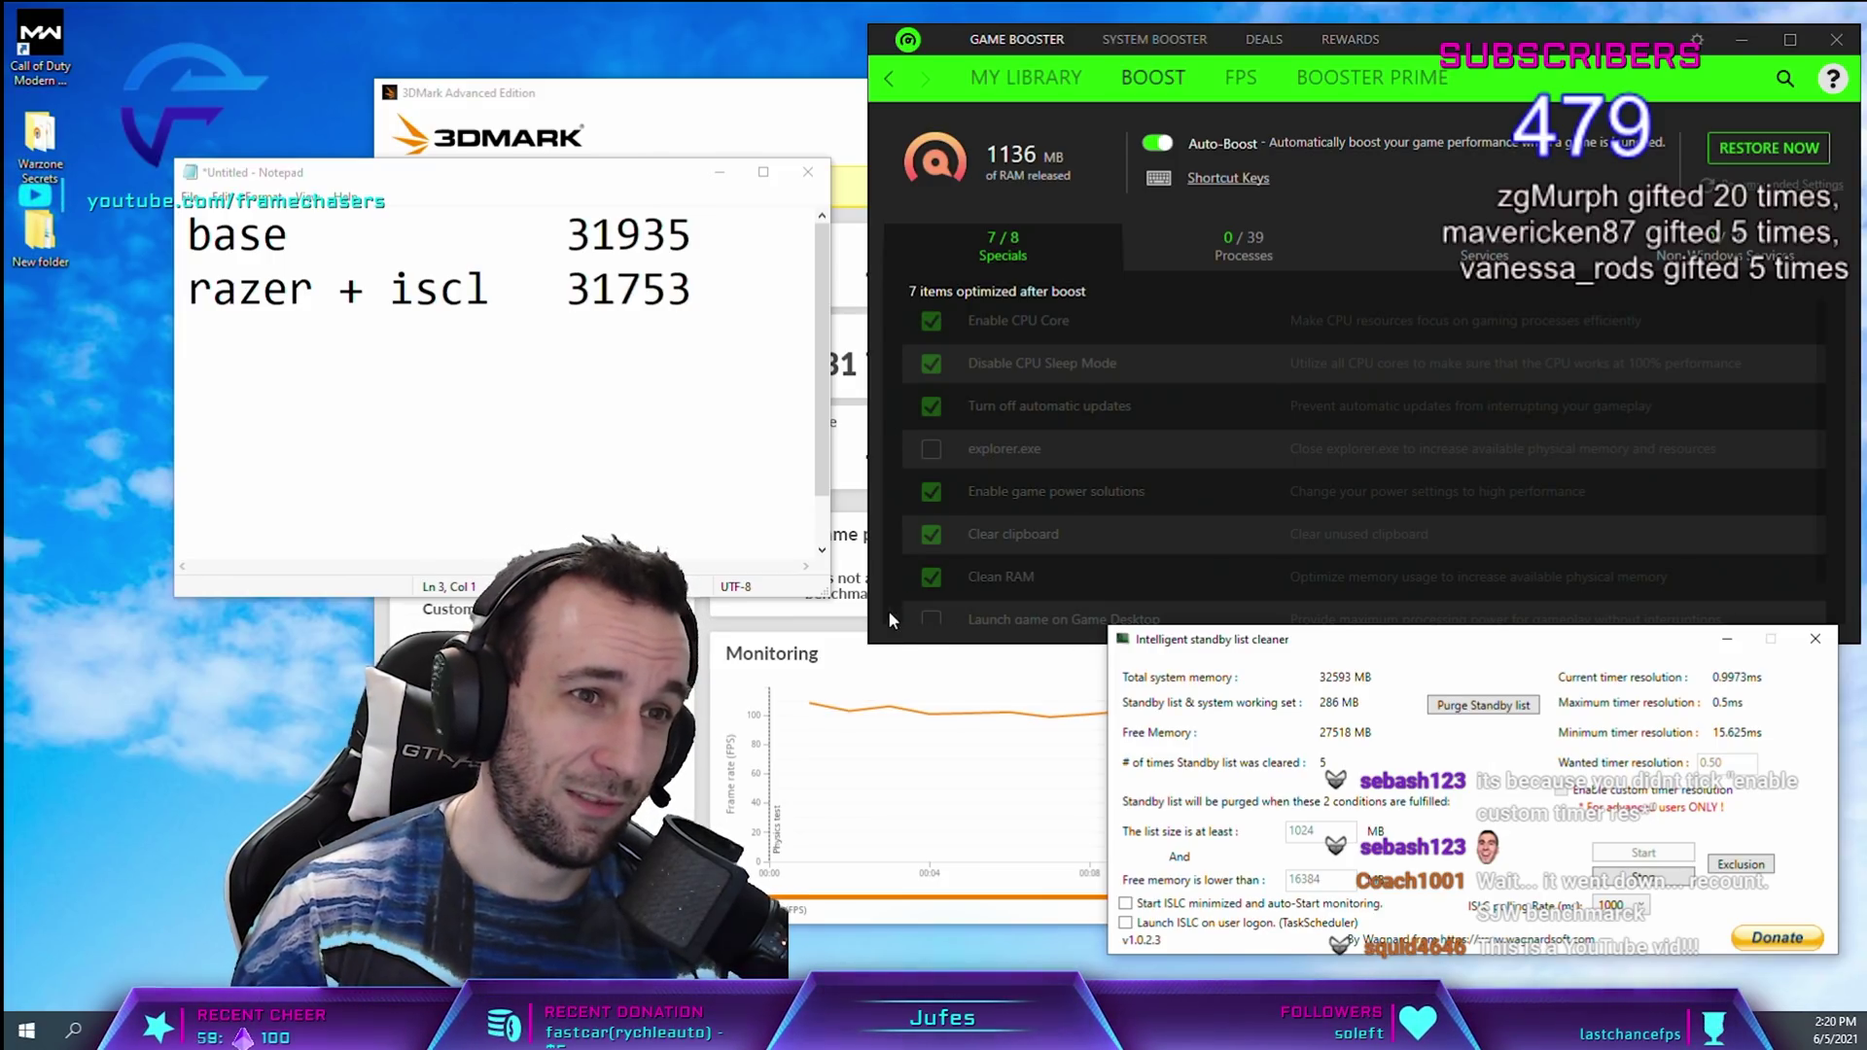
click(702, 289)
key(Return)
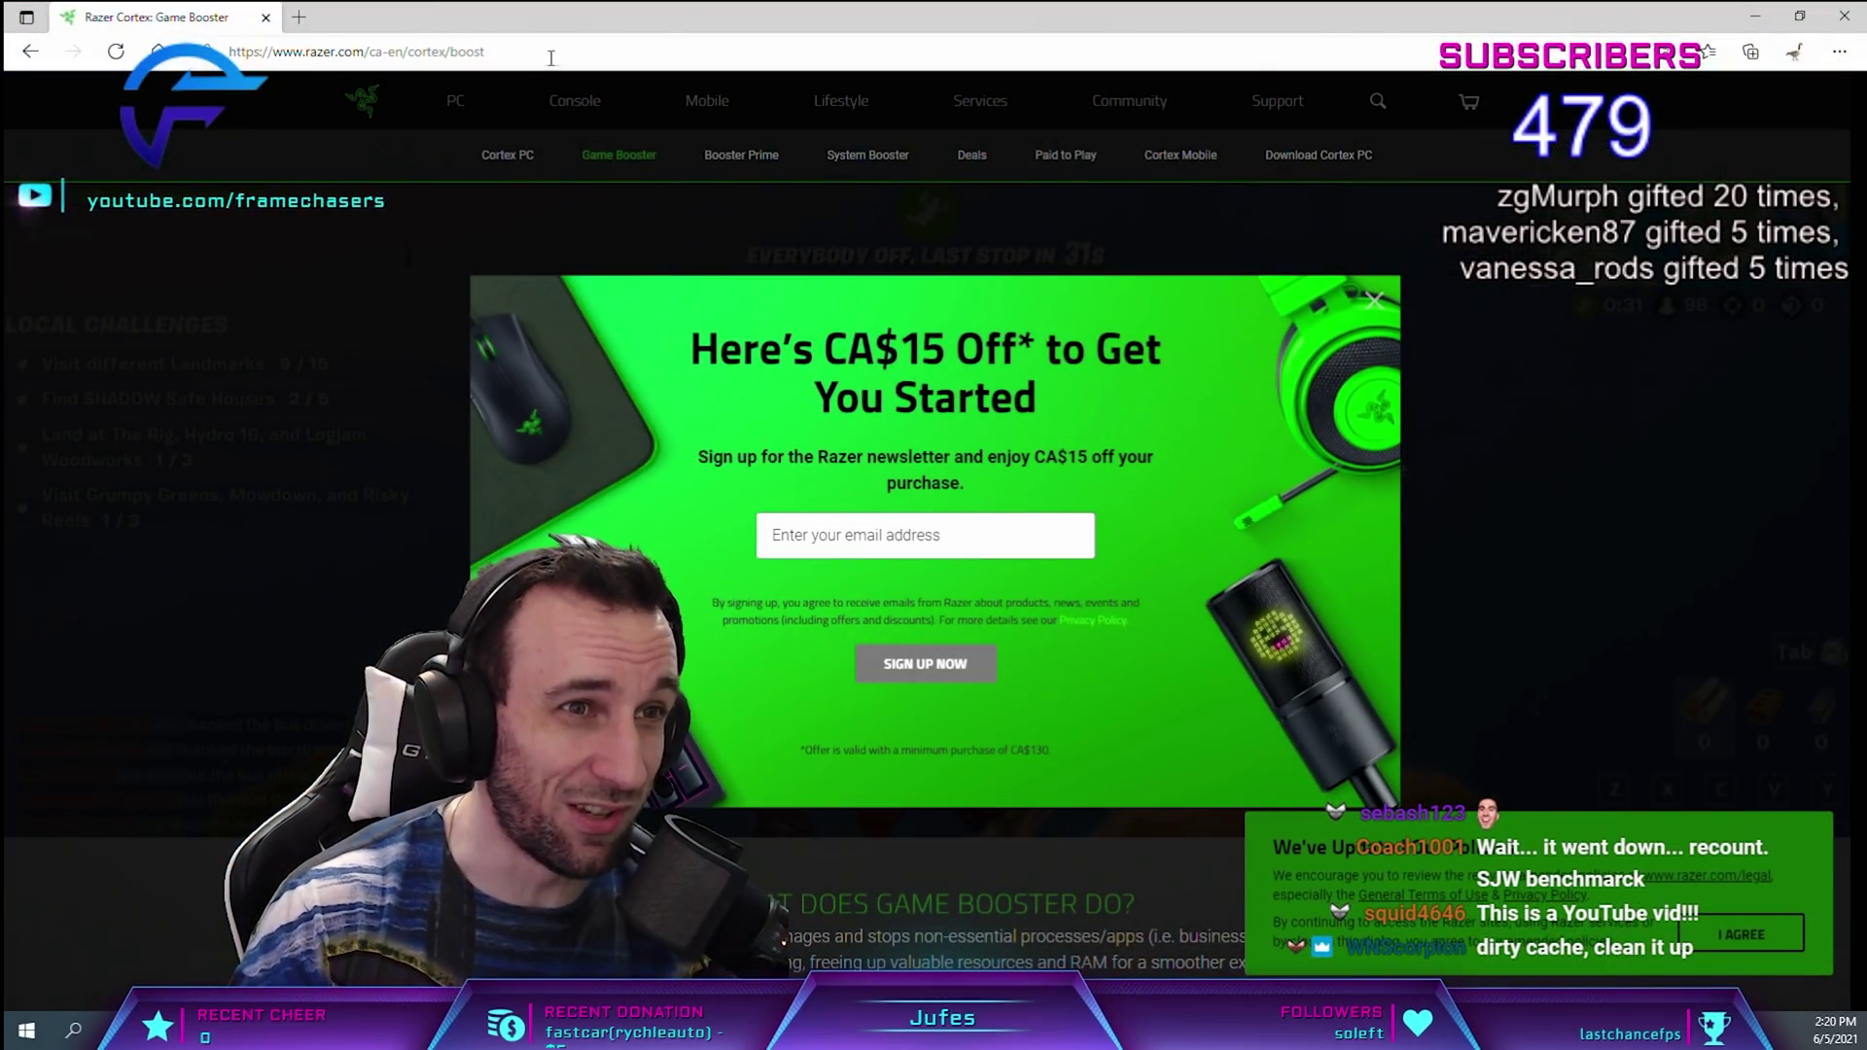
- Switch to the web browser, open Google and search for "core parking"
click(550, 54)
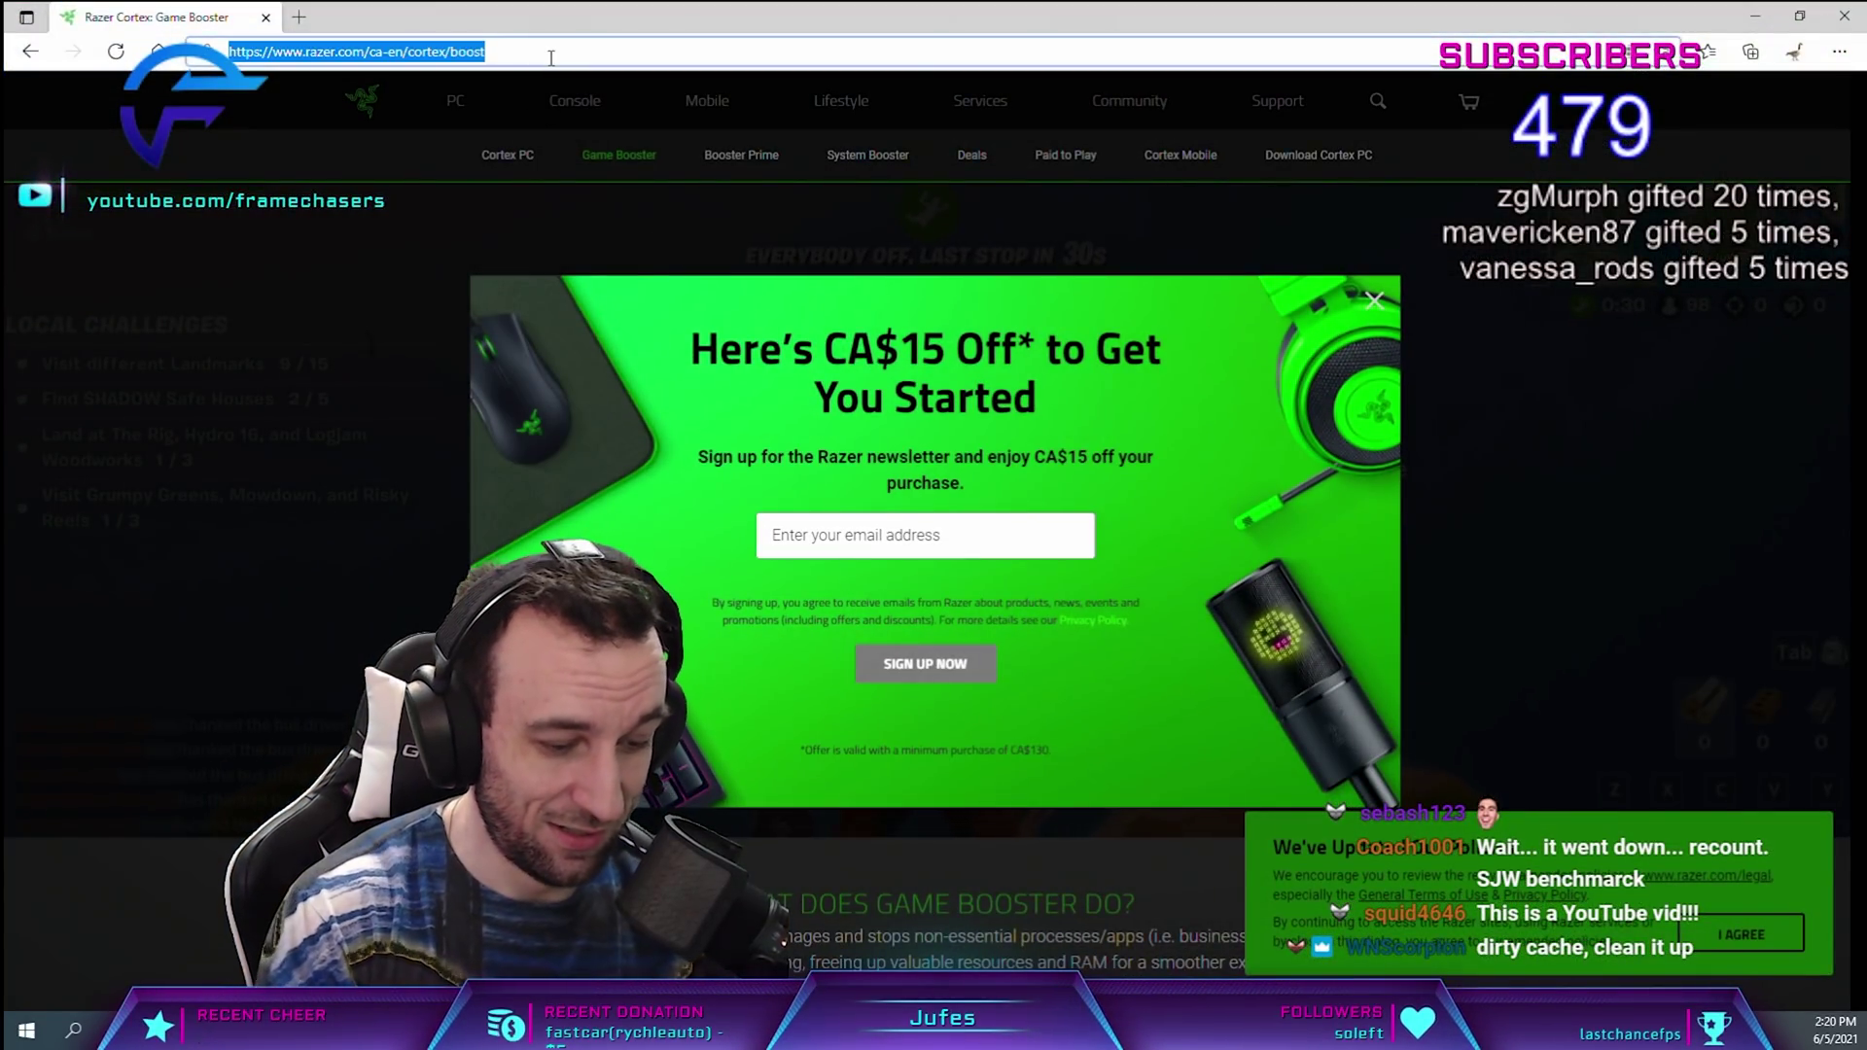
text(go)
key(Return)
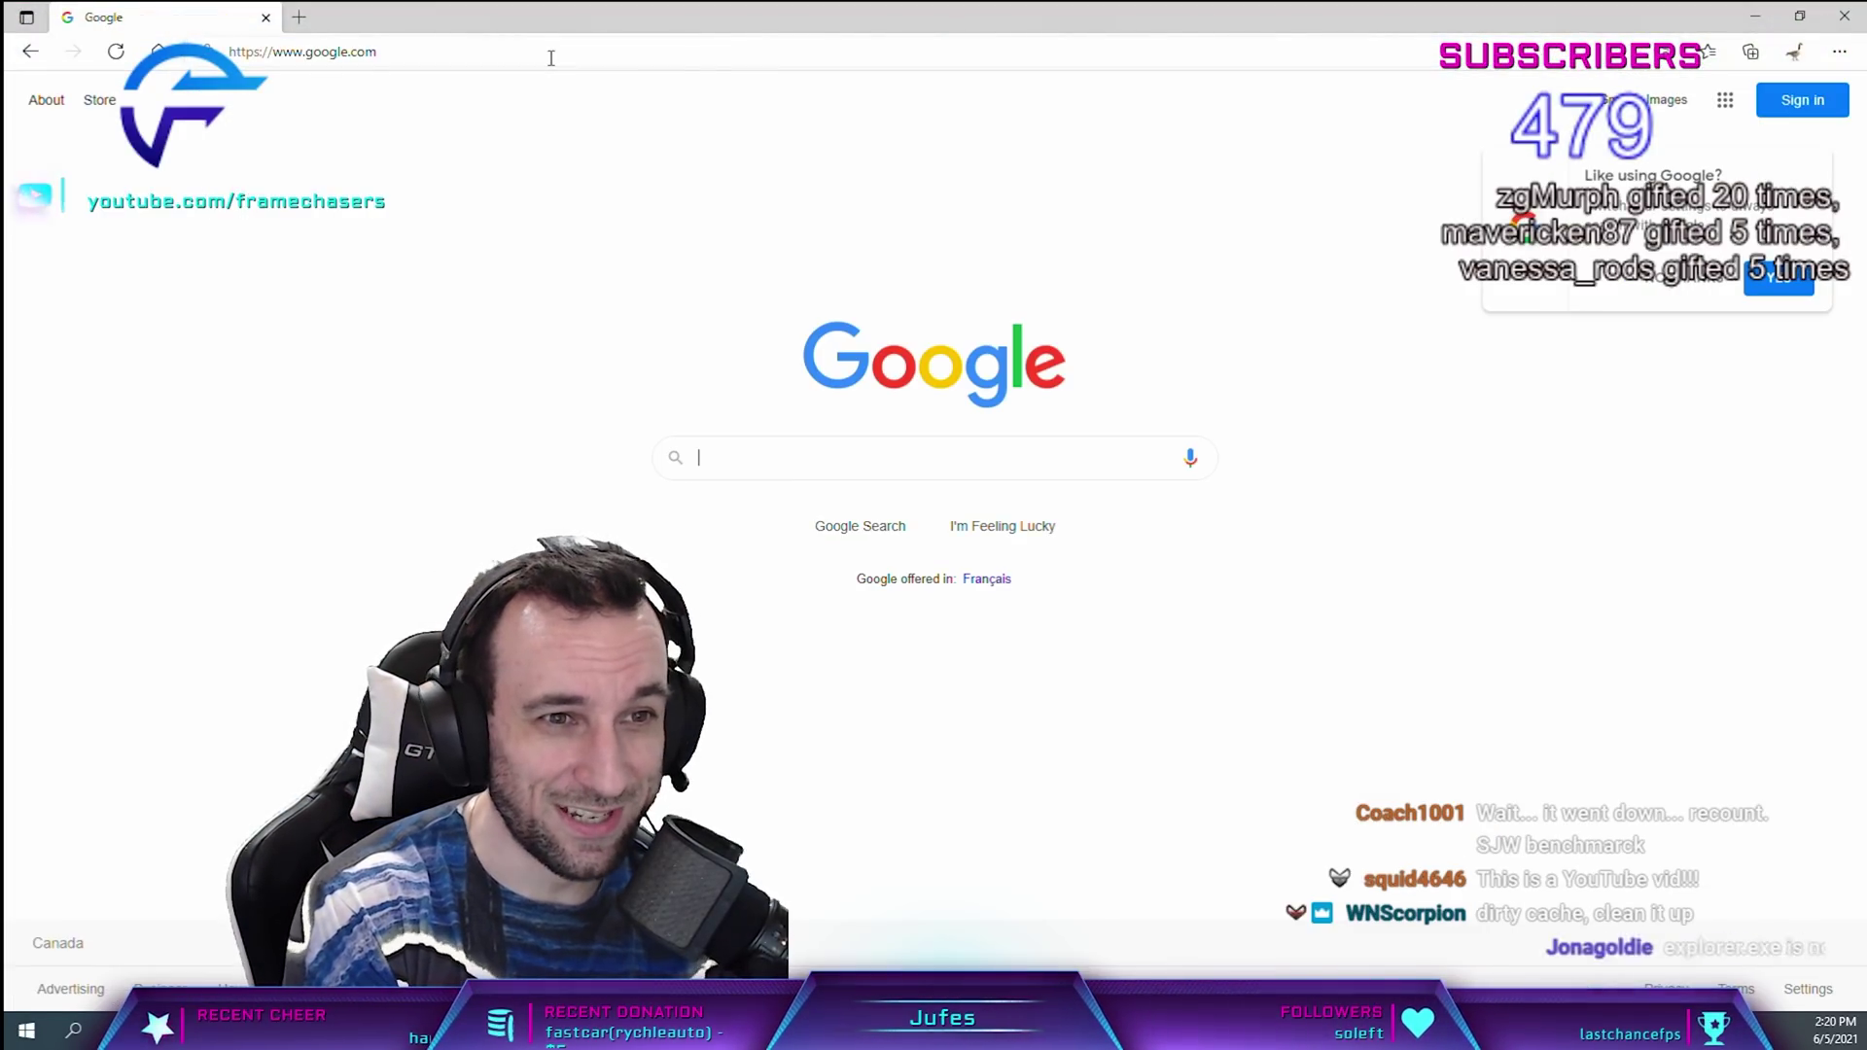
text(core parking)
key(Return)
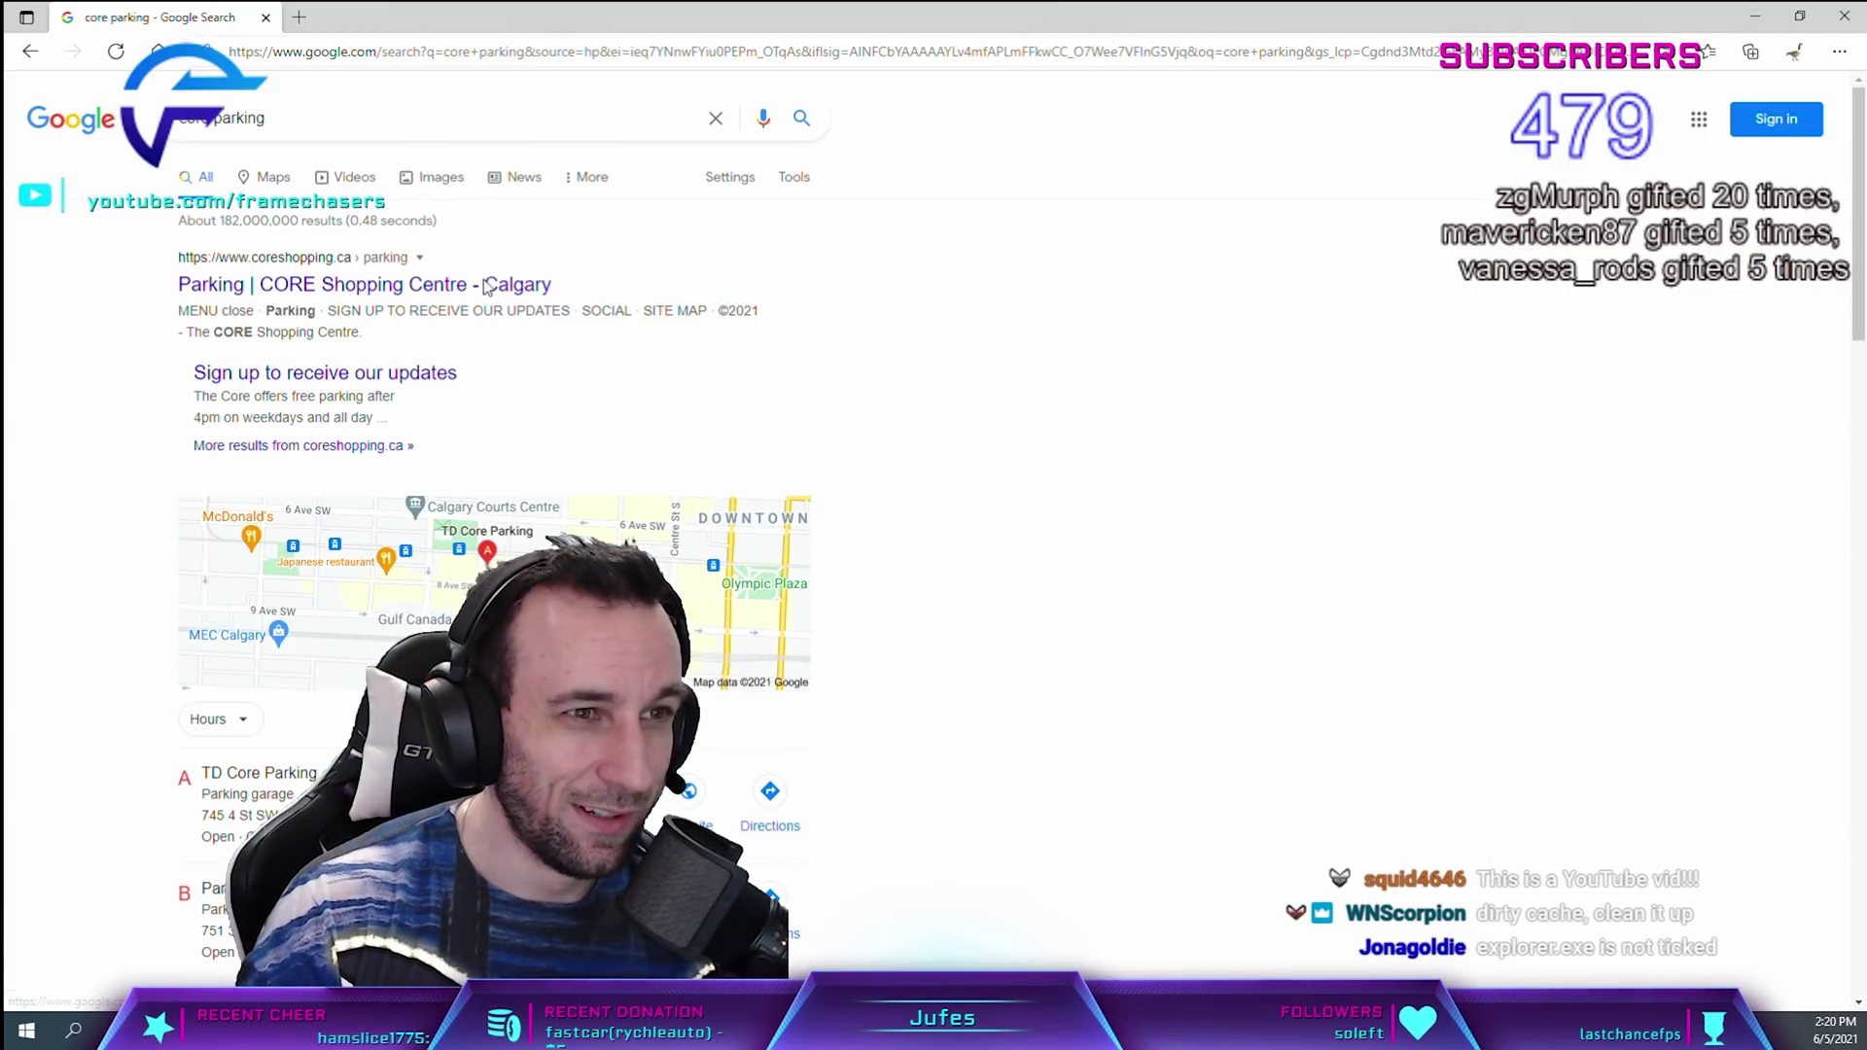
- Find the Bitsum ParkControl result for tweaking CPU core parking in the search results and open its page
click(296, 251)
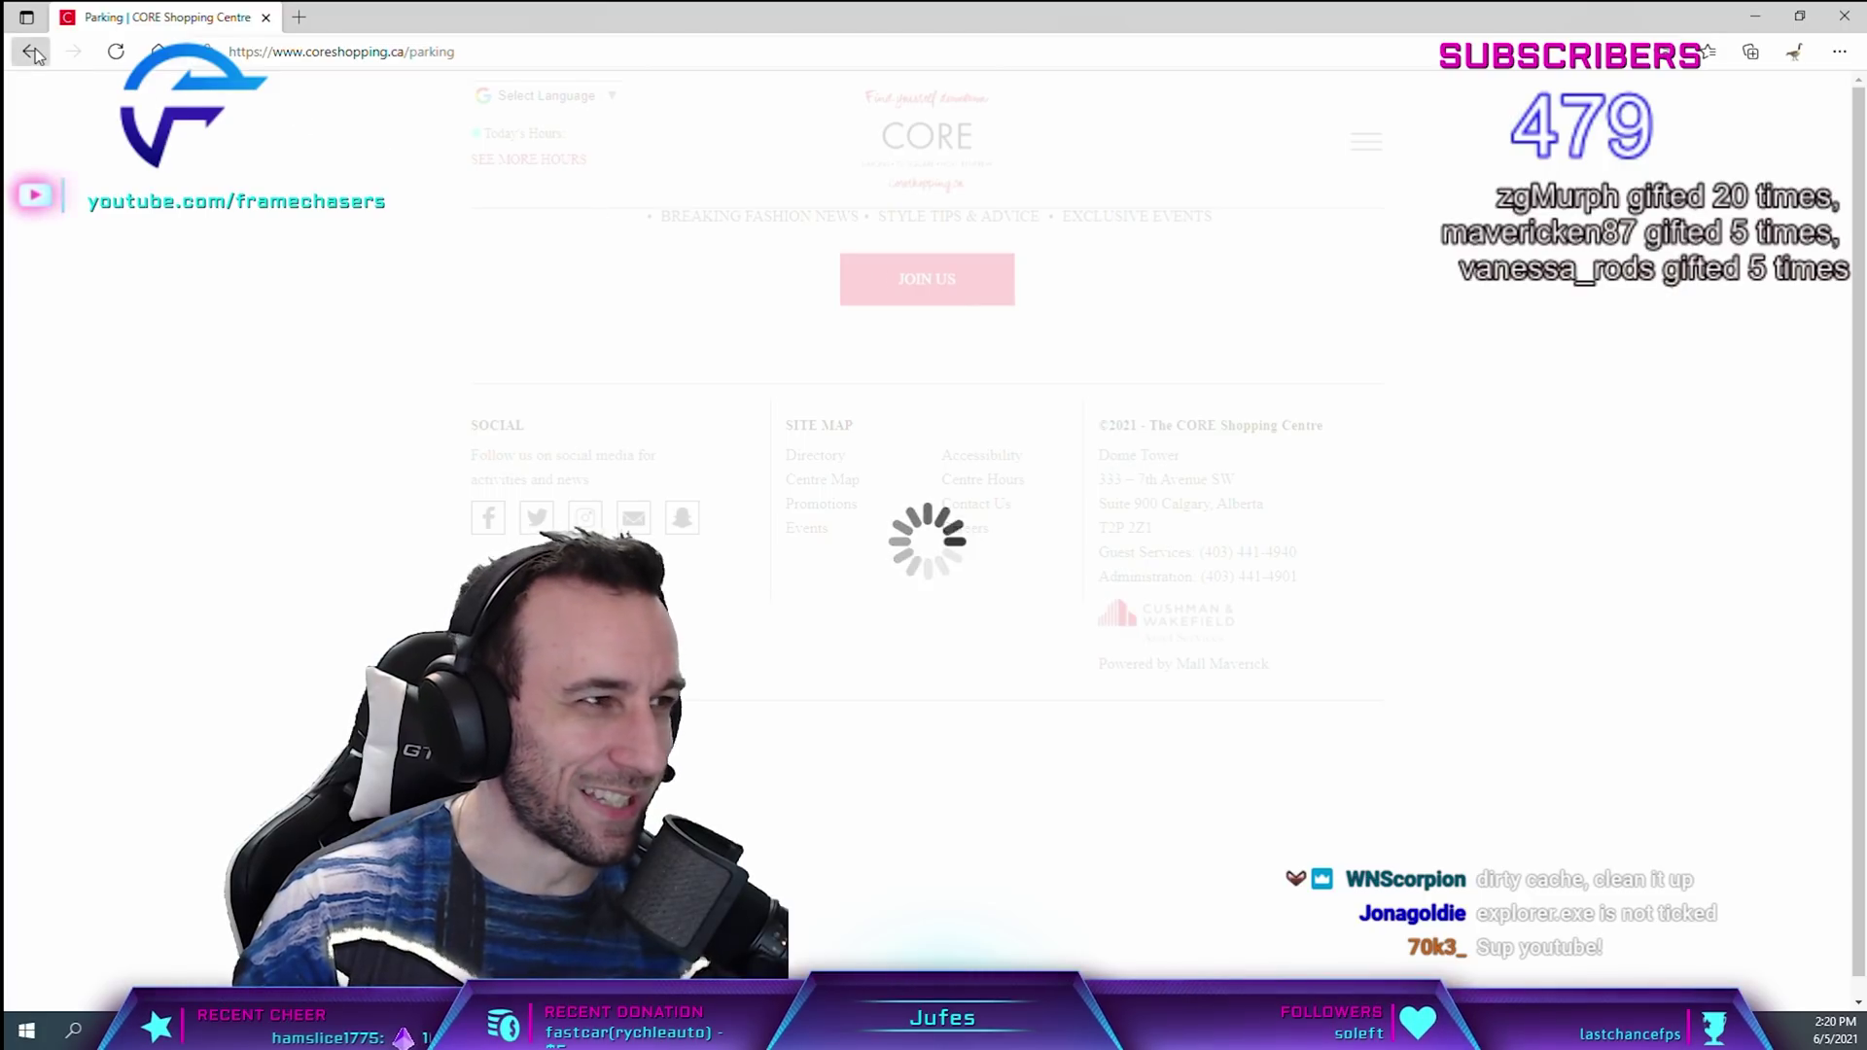
key(alt+Left)
scroll(229, 428, down, 12)
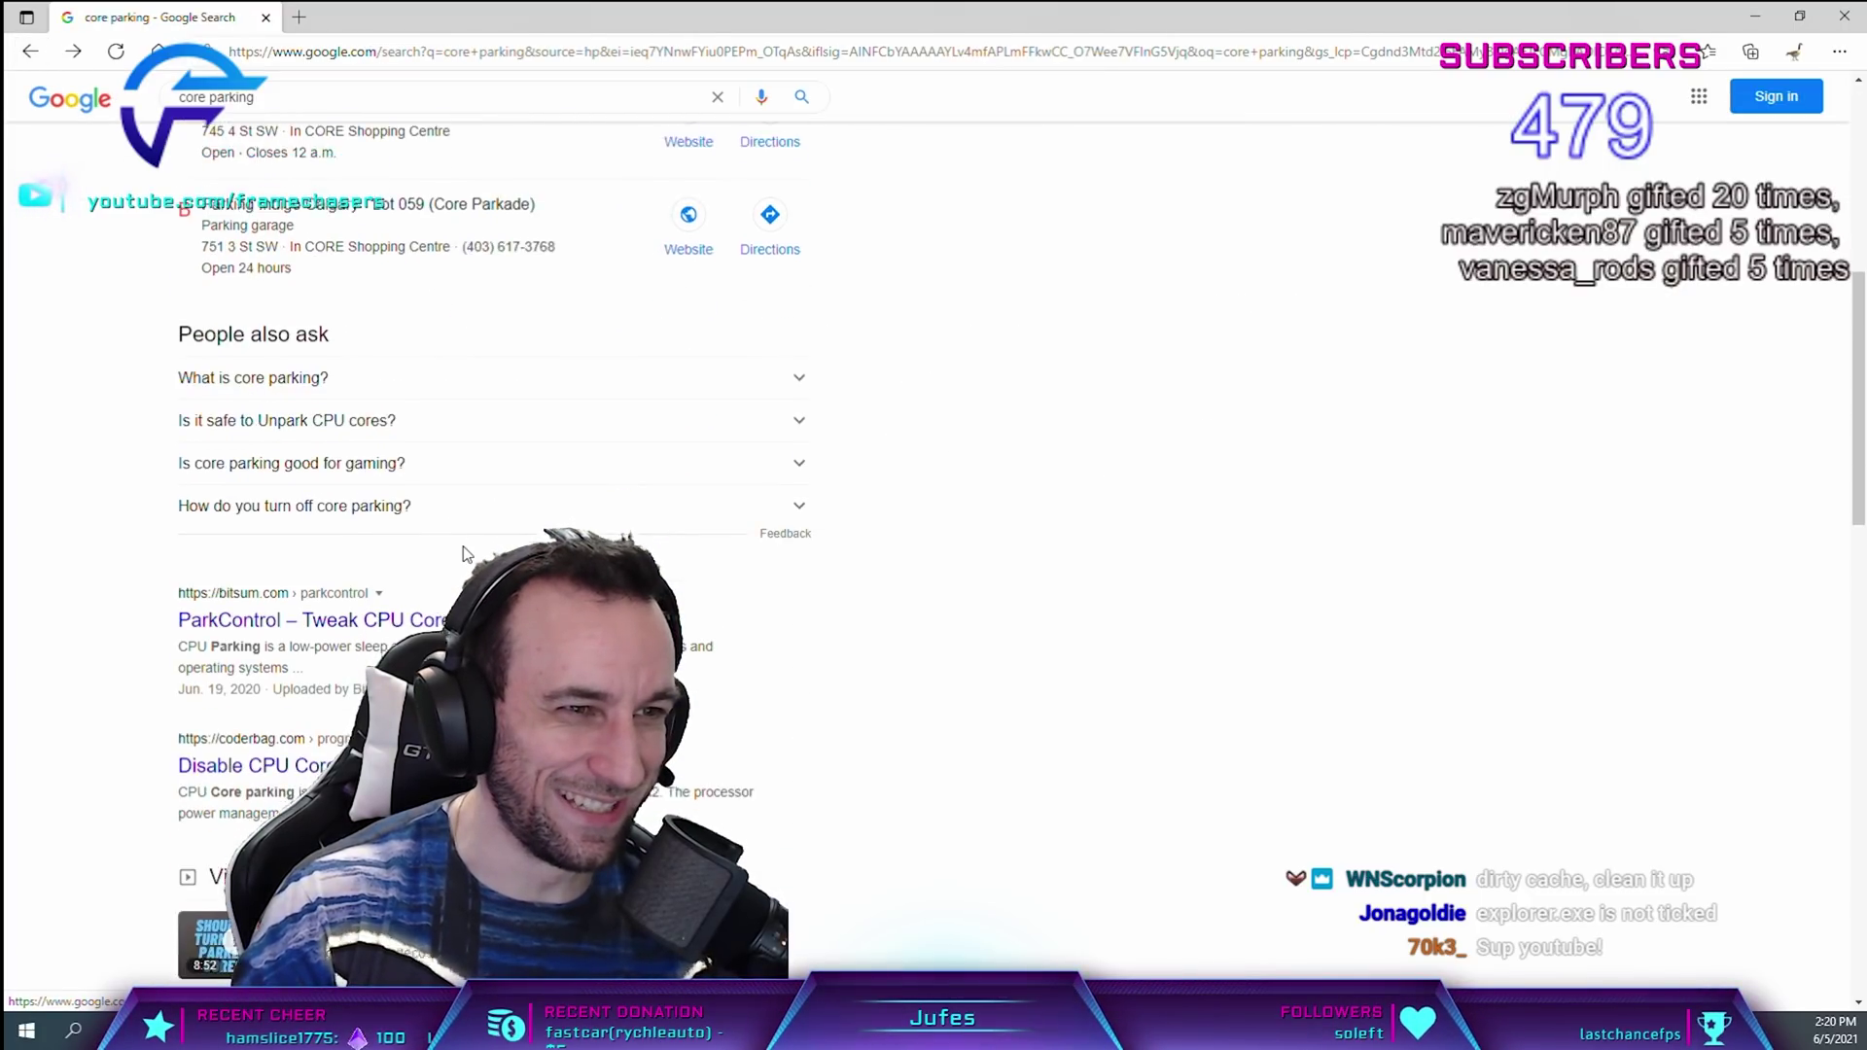
scroll(230, 428, up, 1)
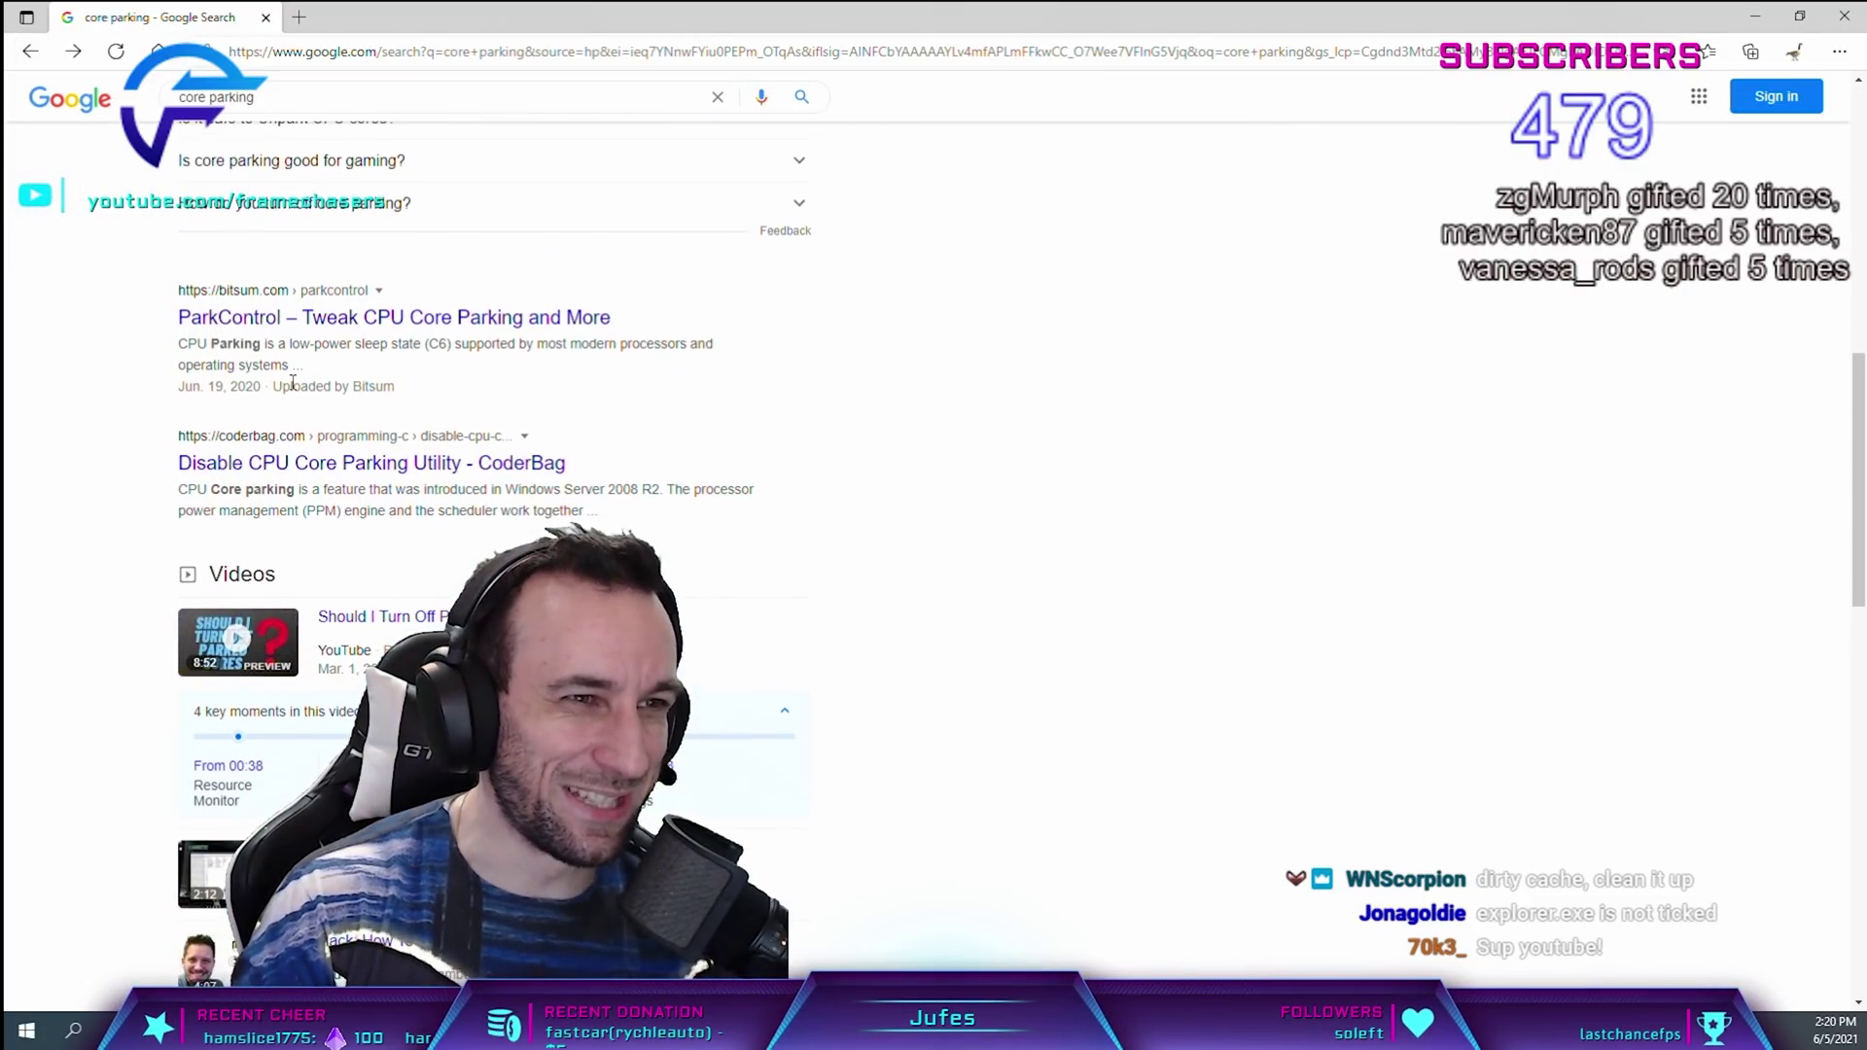
click(341, 313)
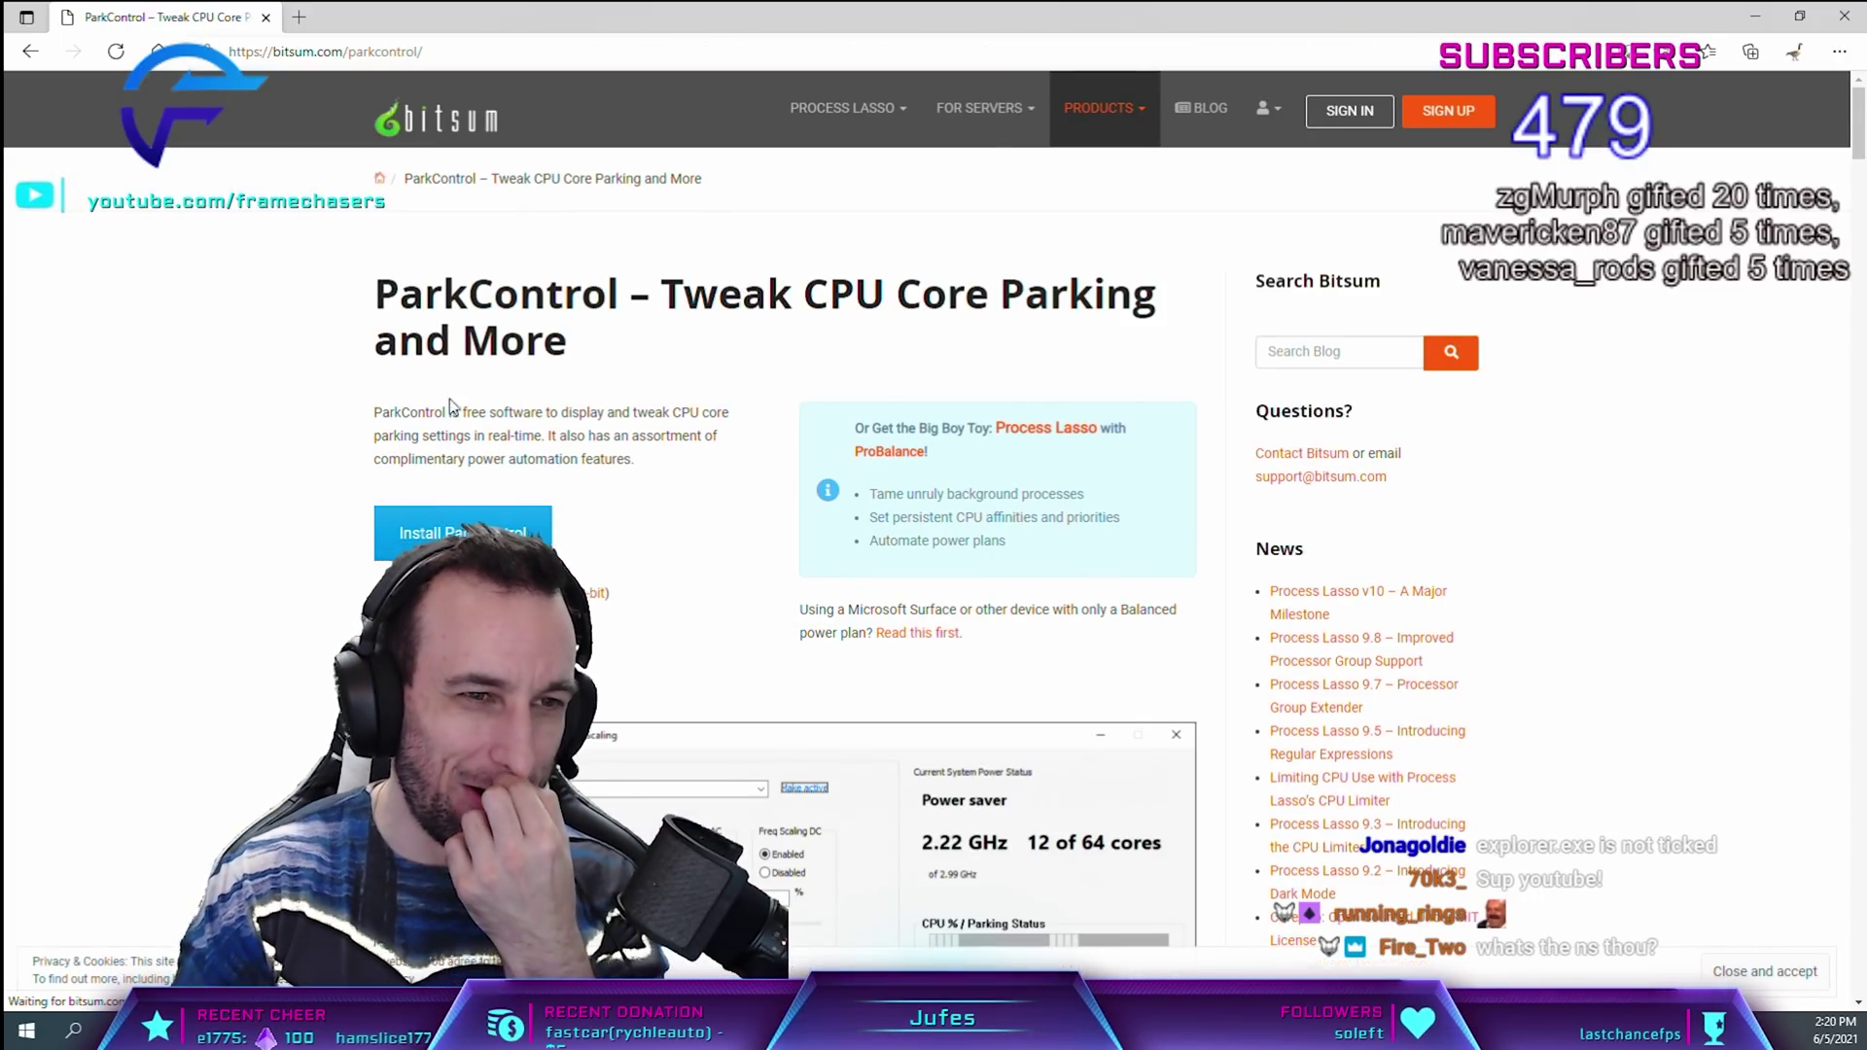
- Download the ParkControl installer from the Bitsum page and run it
click(427, 533)
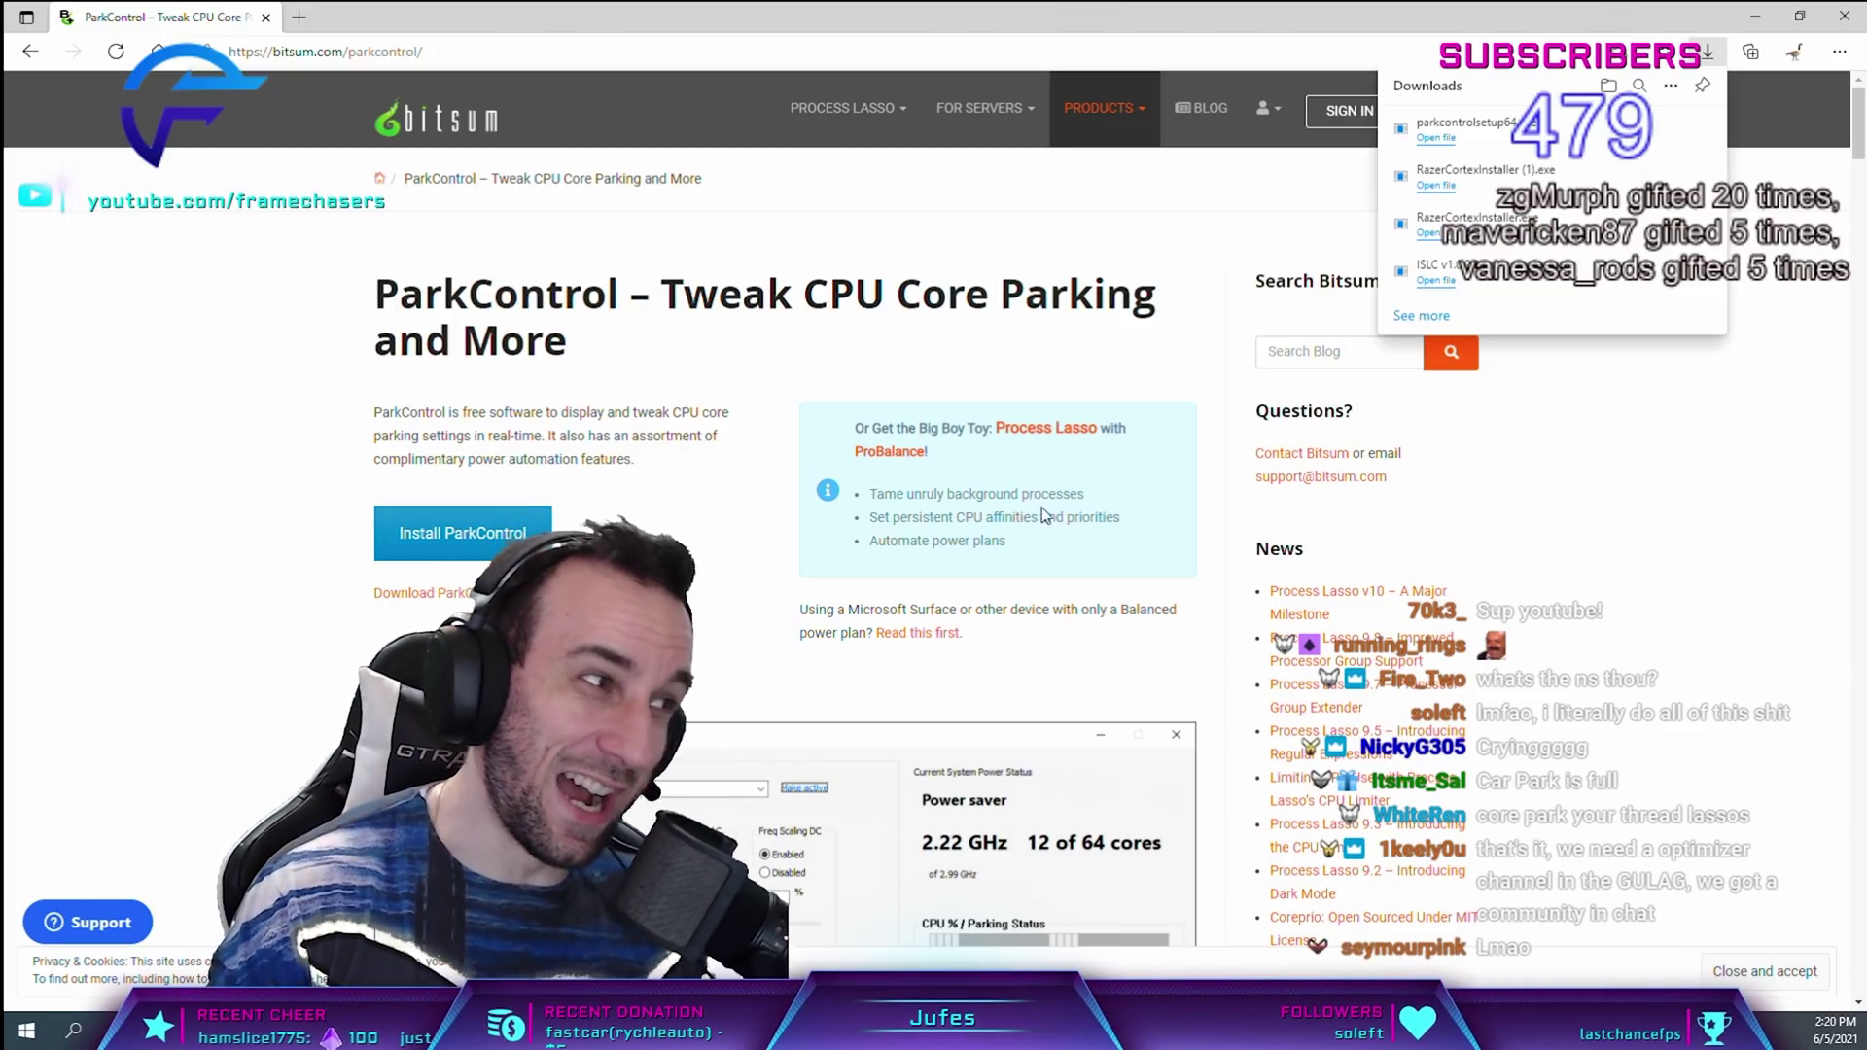
click(1436, 139)
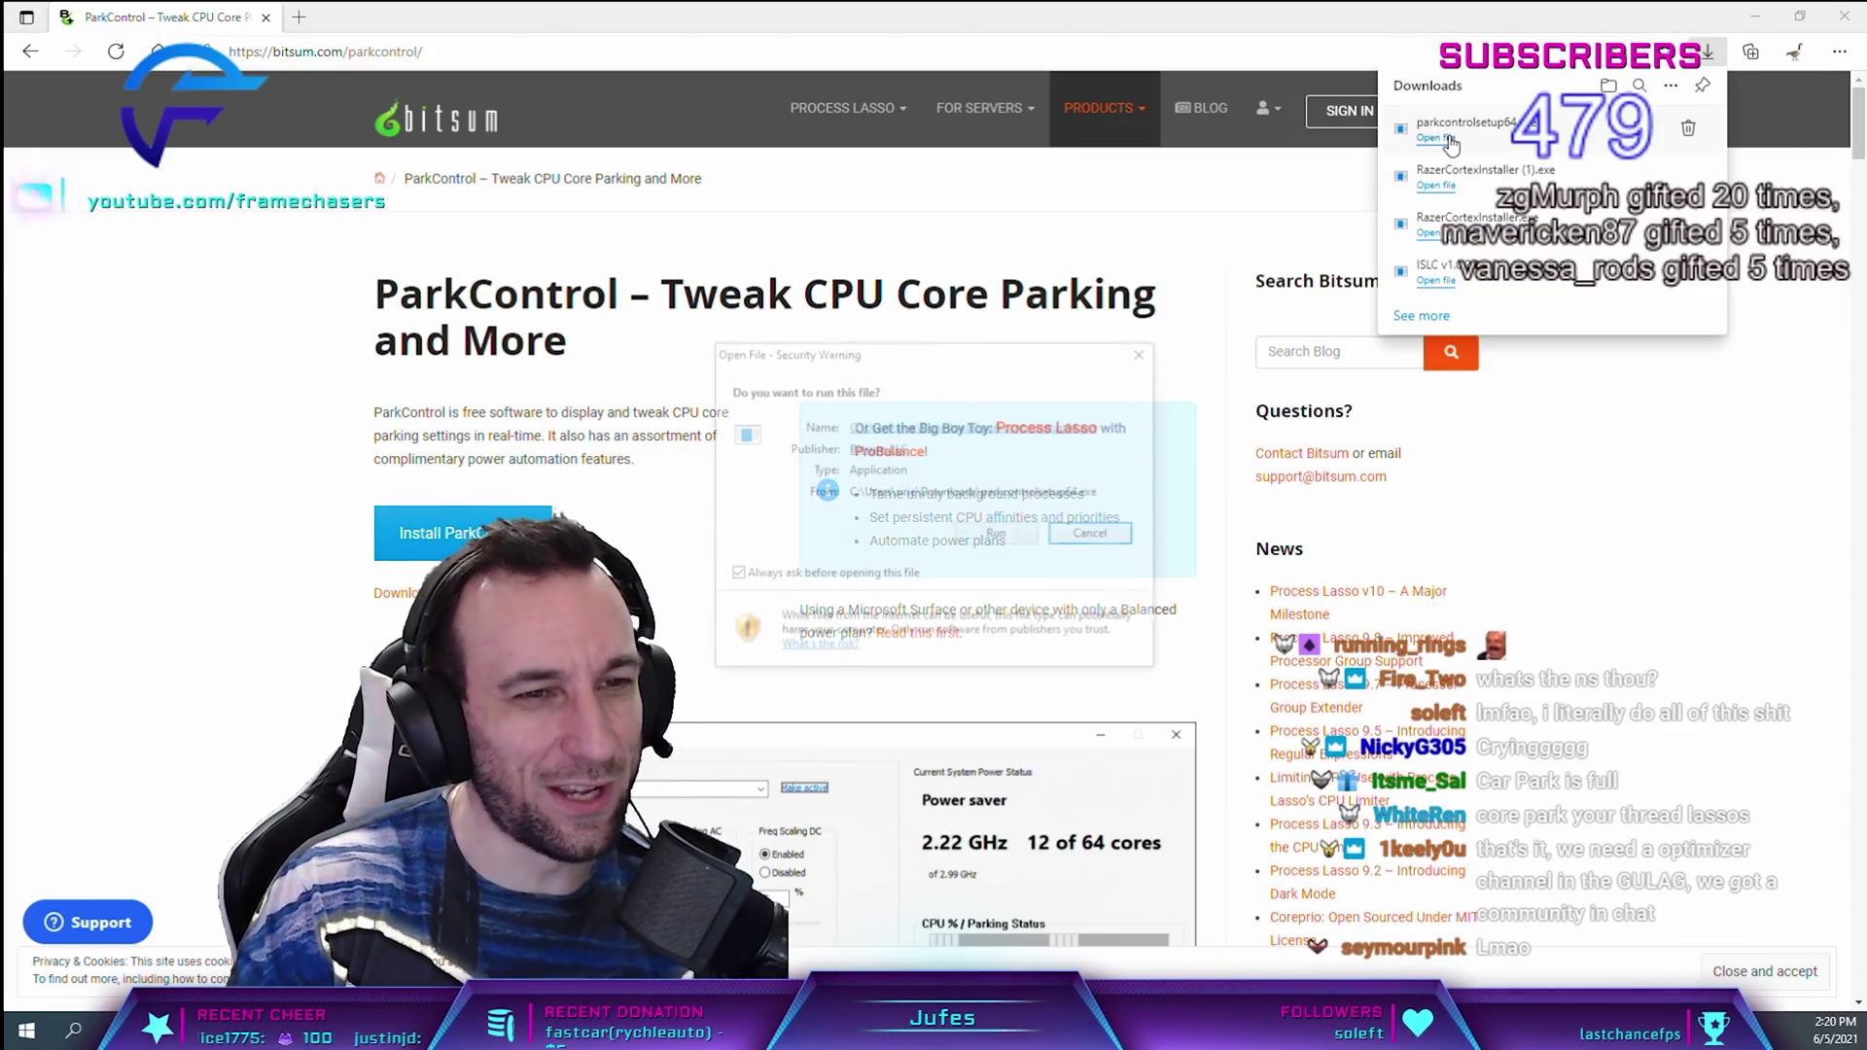
click(998, 534)
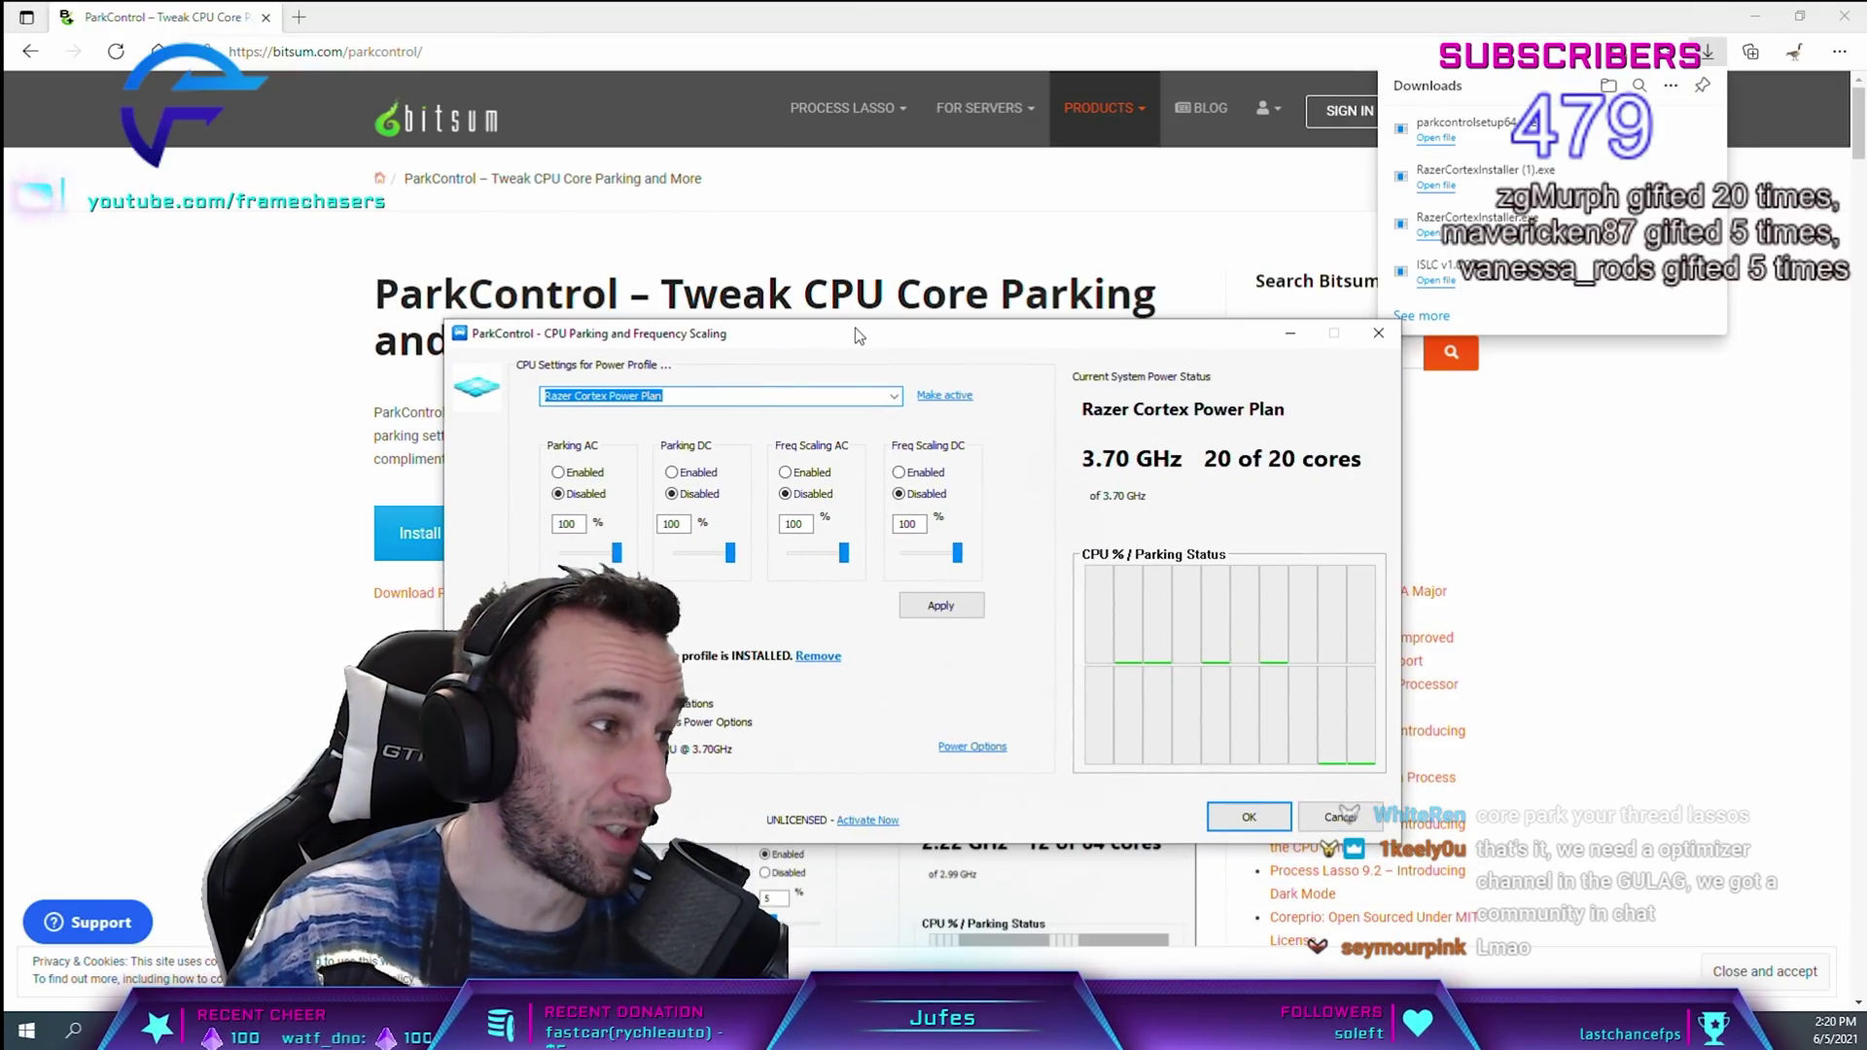
- Minimize the browser and arrange the Notepad and ParkControl windows so the recorded scores and the CPU settings are both readable
click(1740, 29)
drag(875, 334, 938, 302)
drag(404, 183, 252, 63)
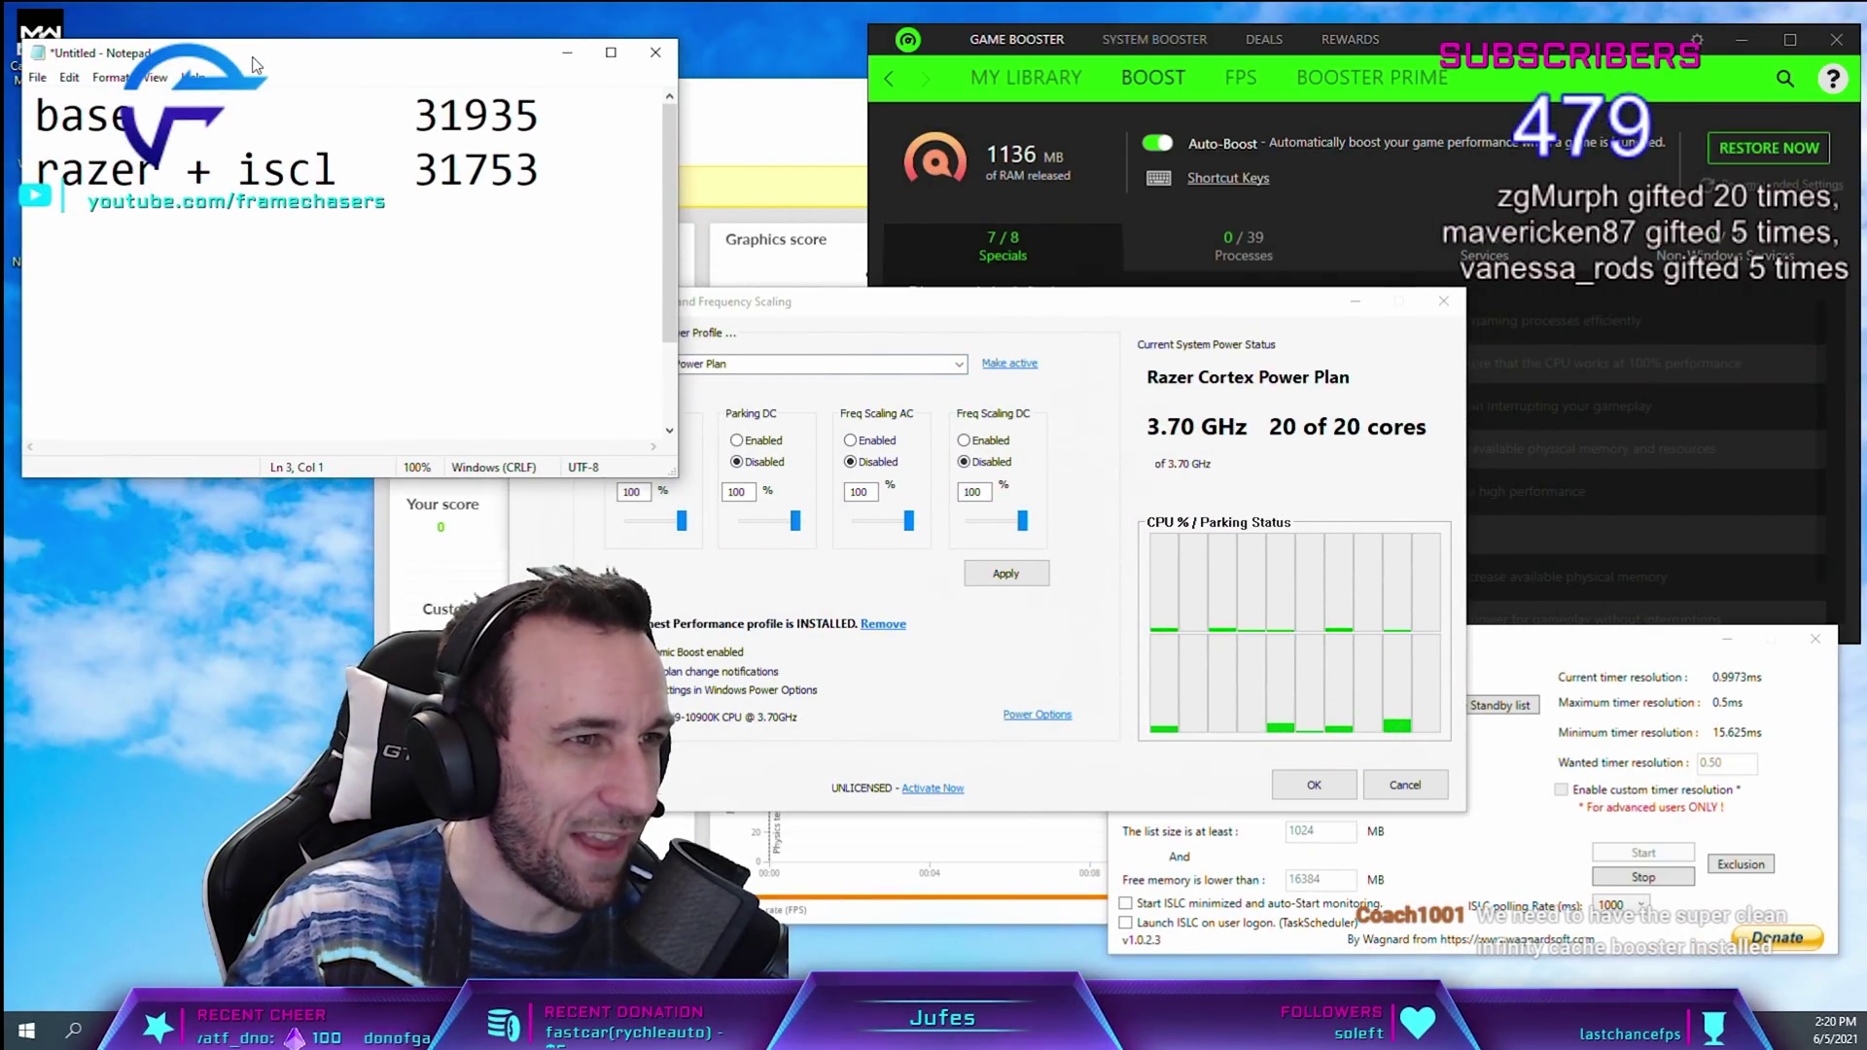
drag(889, 305, 1093, 284)
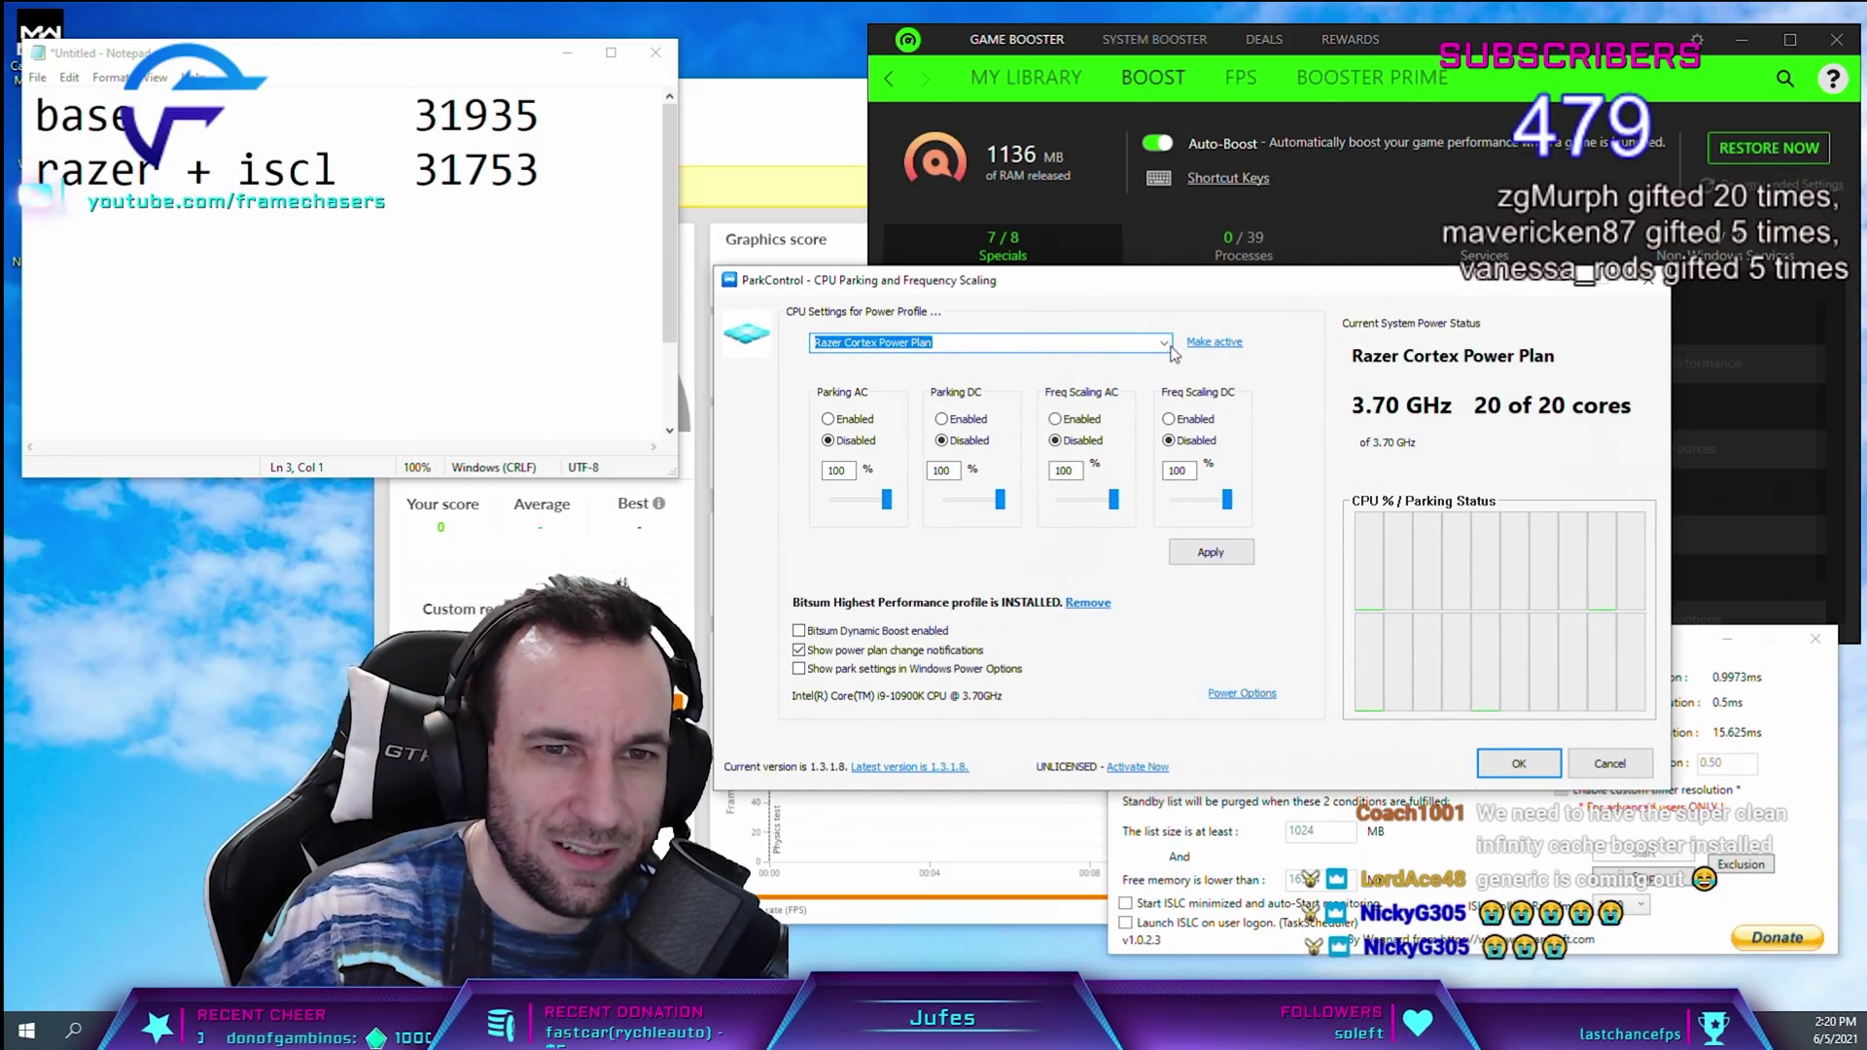
- Enable AC and DC parking and frequency scaling at 100% for the Razer Cortex Power Plan and apply the settings
click(828, 420)
click(965, 420)
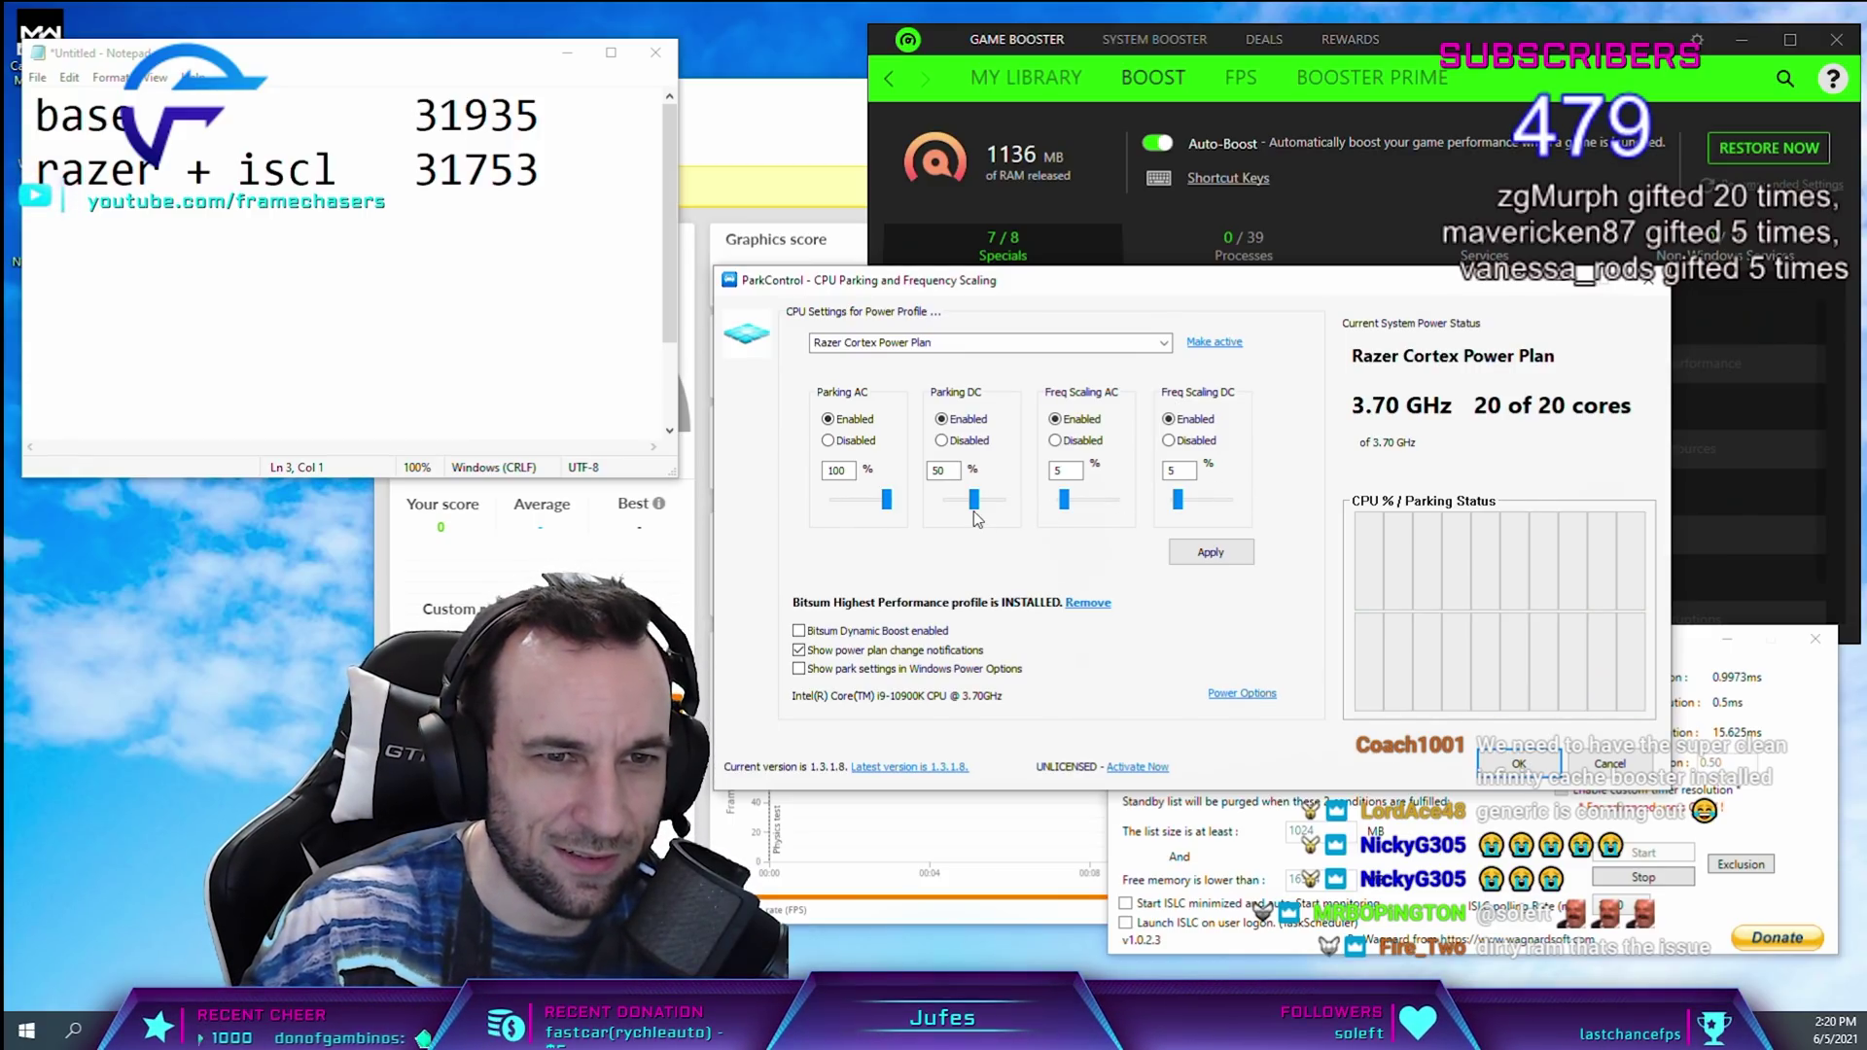
drag(1063, 499, 1227, 499)
click(1210, 552)
click(1294, 571)
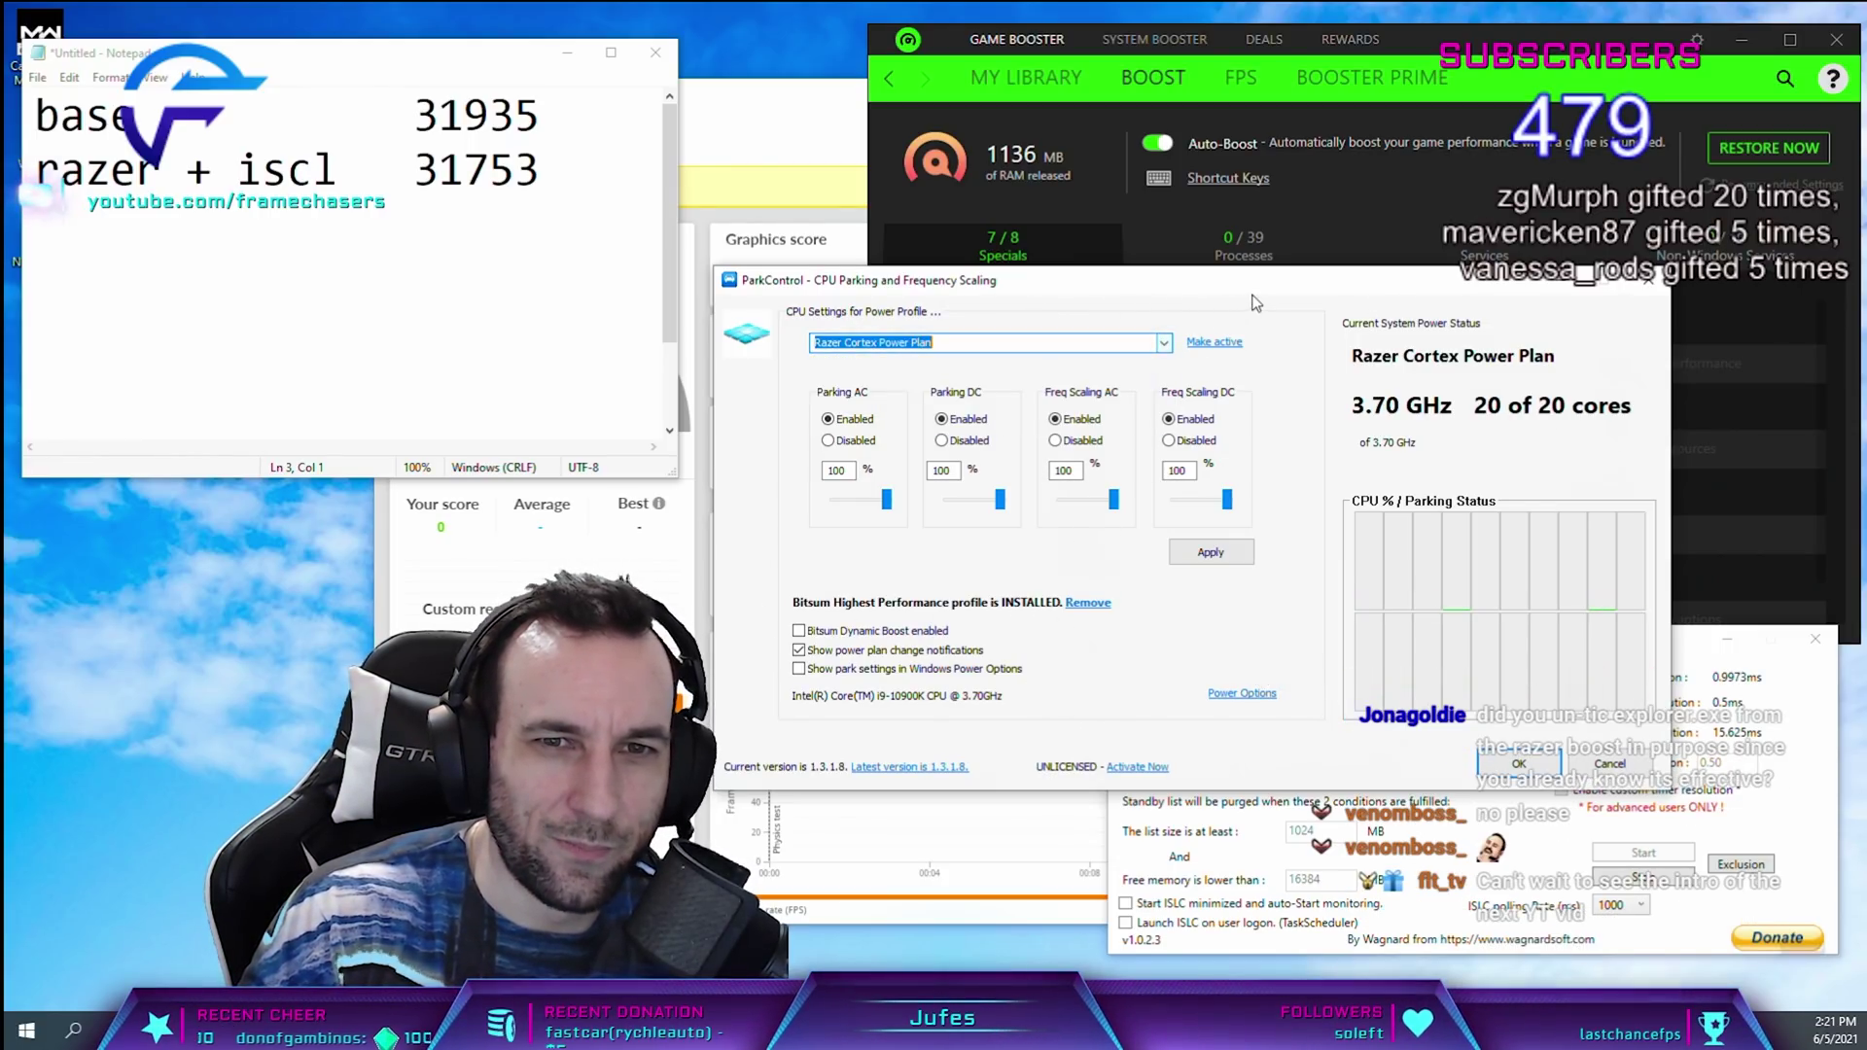
- Reposition the ParkControl window over the desktop and accept its settings to close it
drag(973, 280, 294, 321)
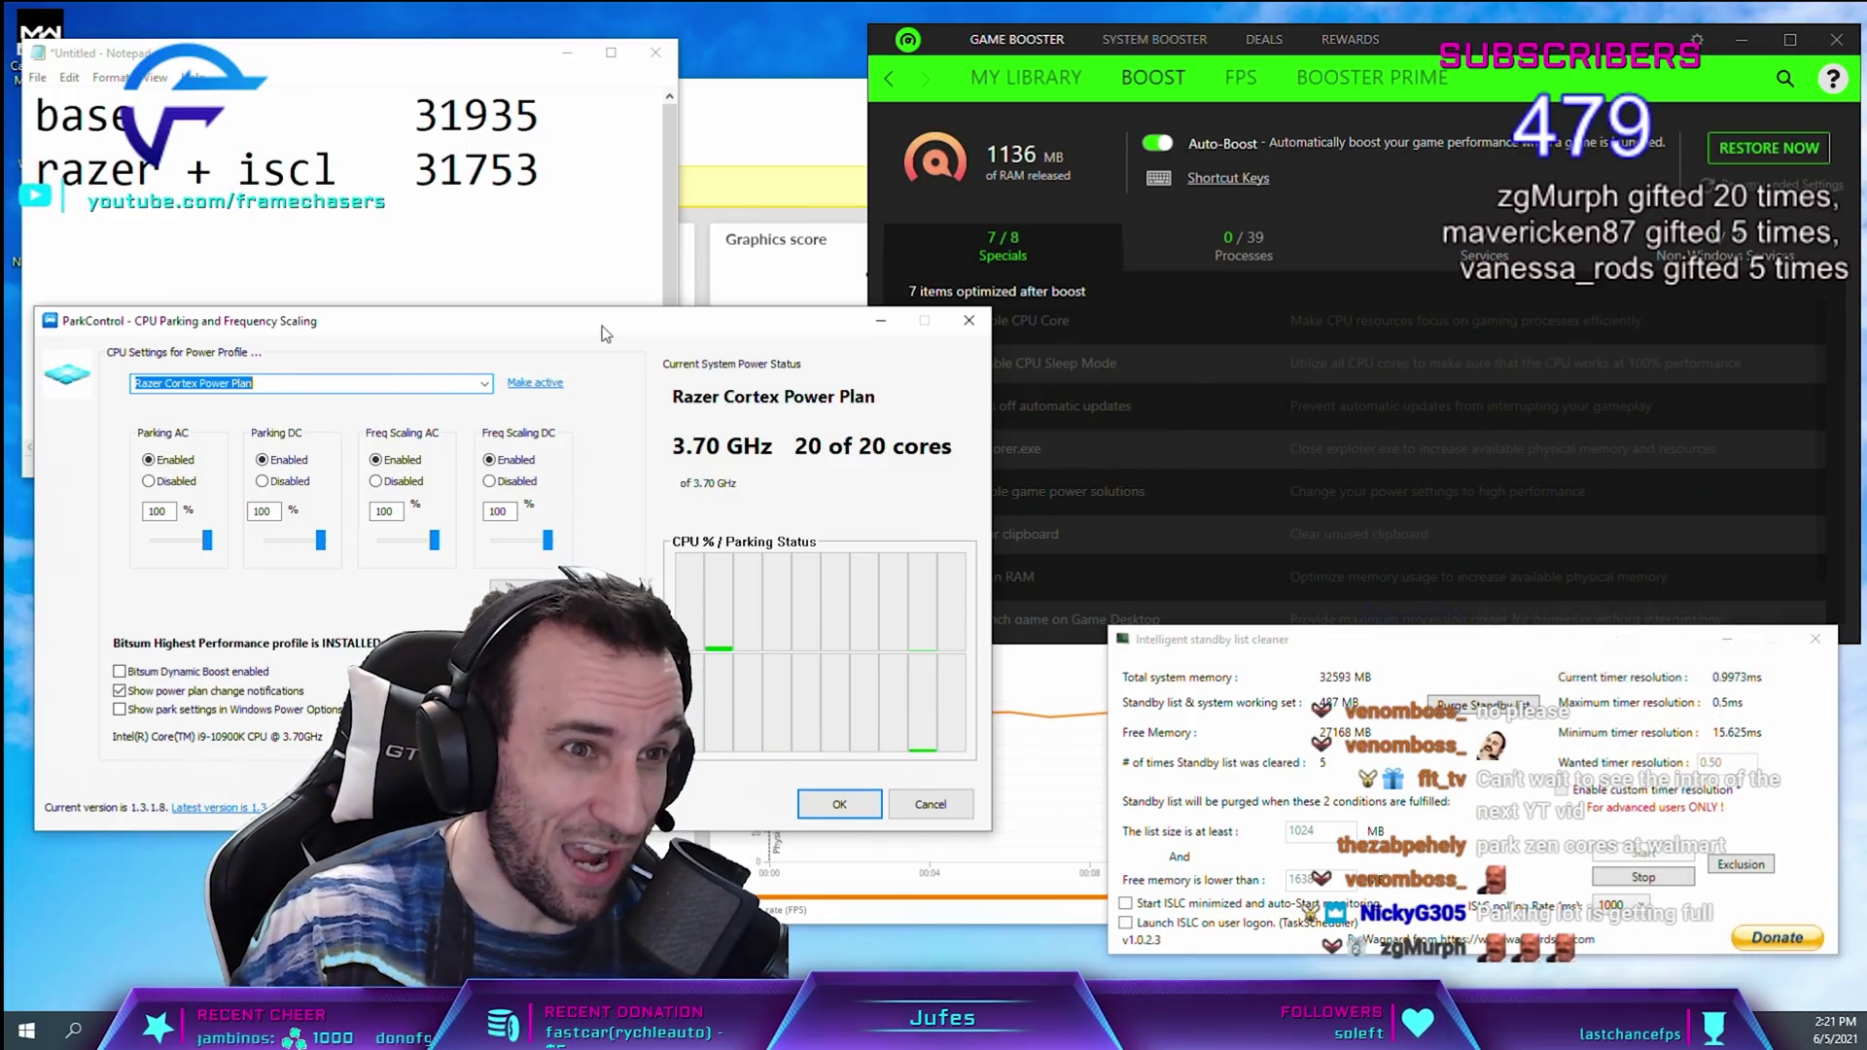
drag(613, 321, 1273, 273)
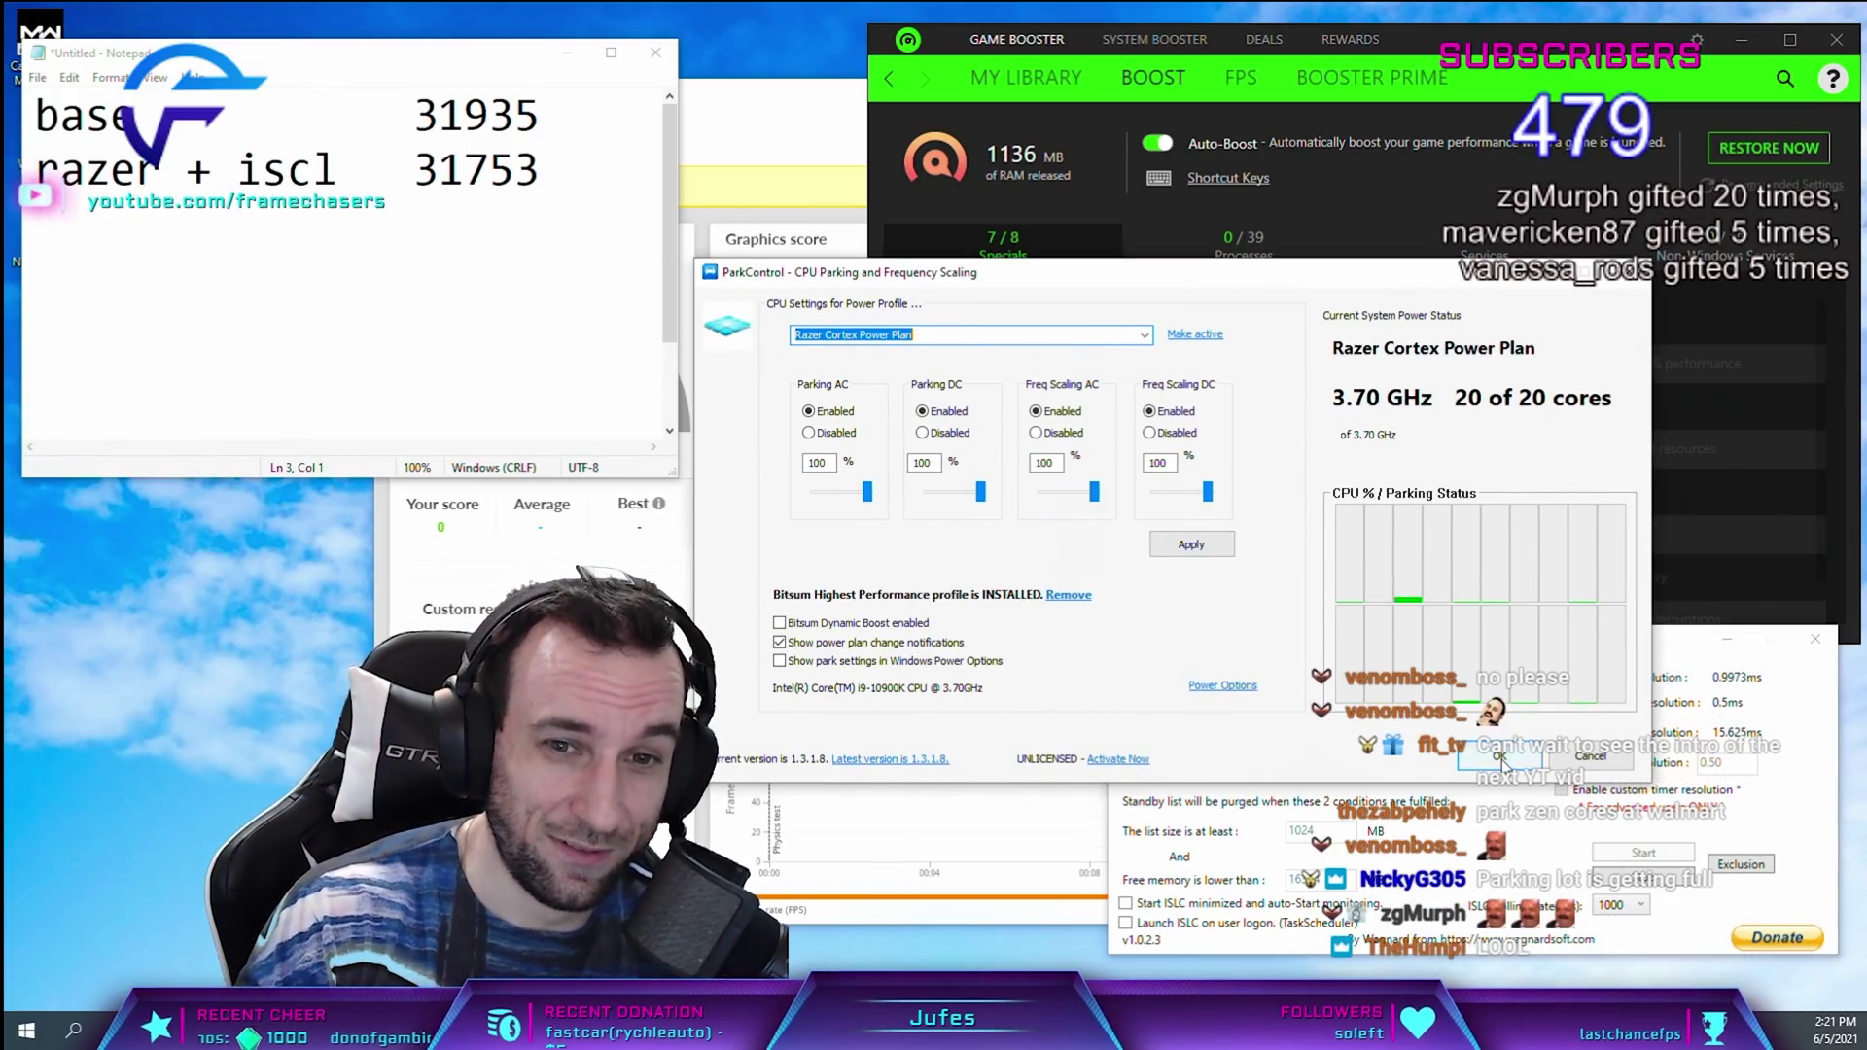
click(1502, 760)
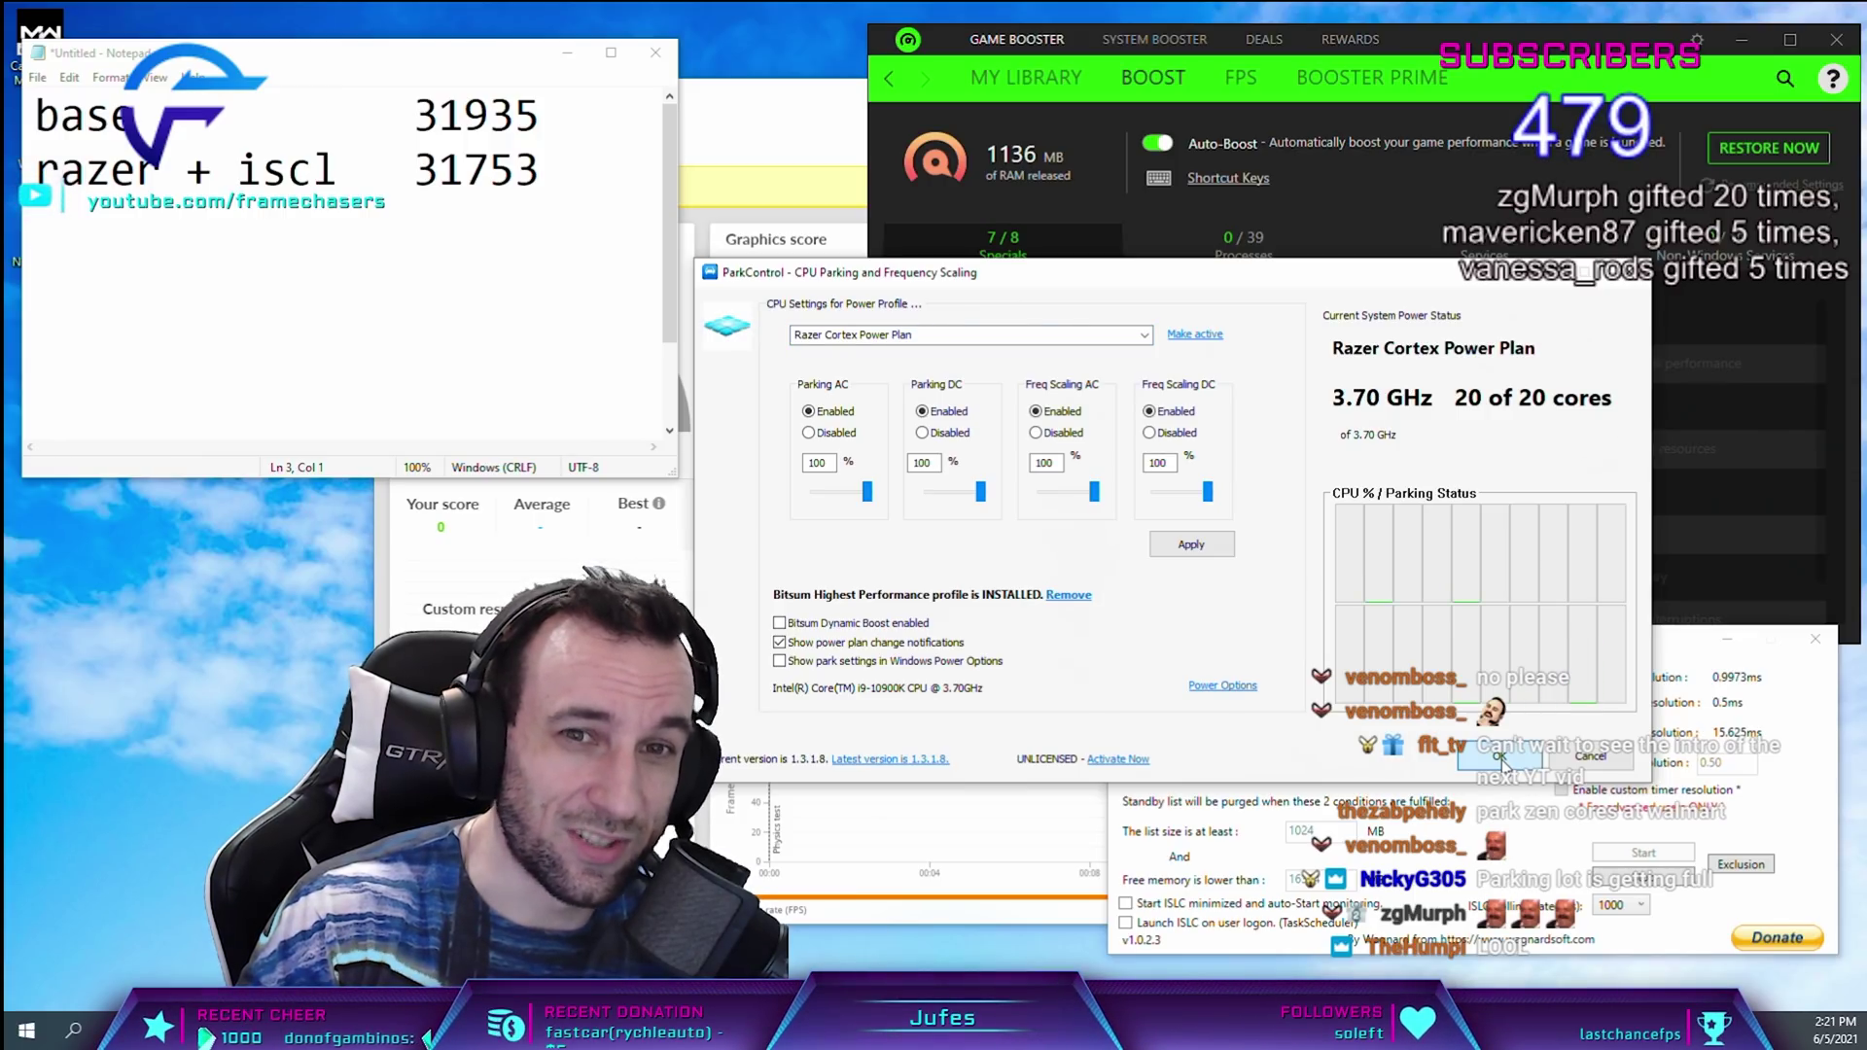
click(1502, 760)
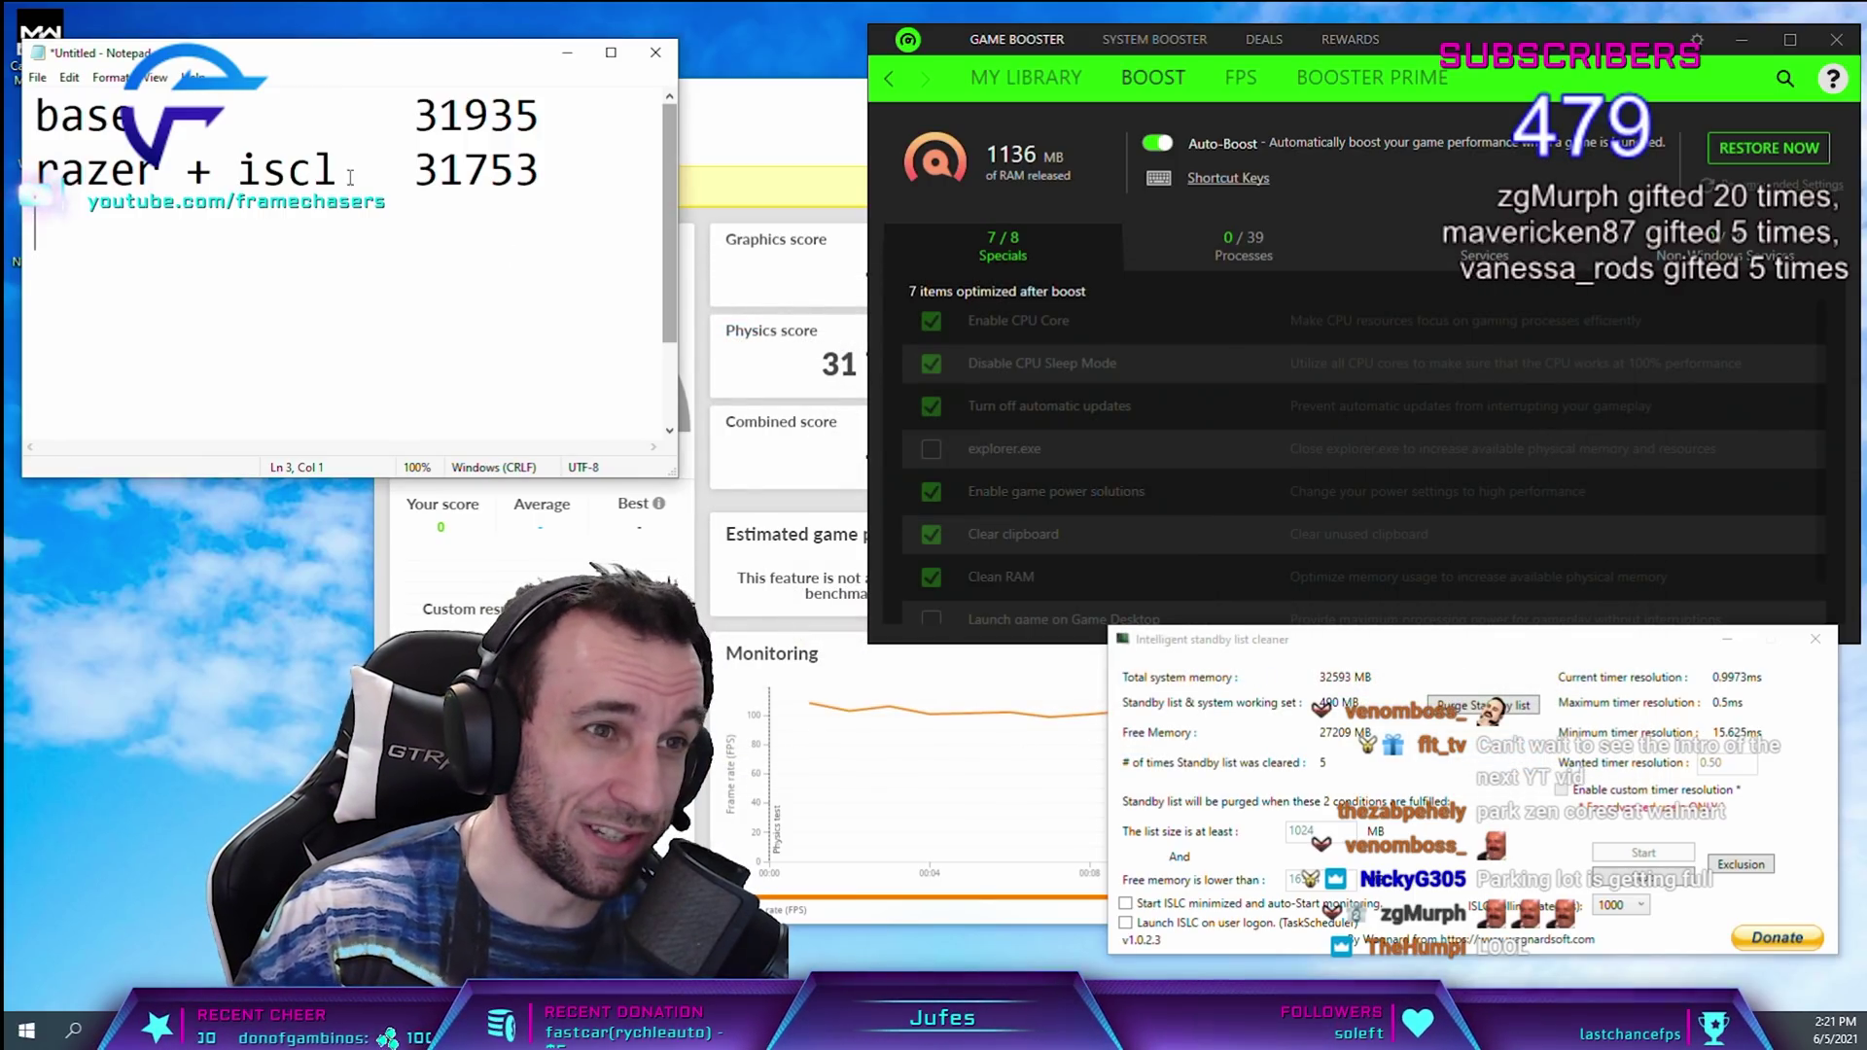
- Add the label "core parker" on the line below the razer + iscl score in Notepad
click(356, 231)
text(core par)
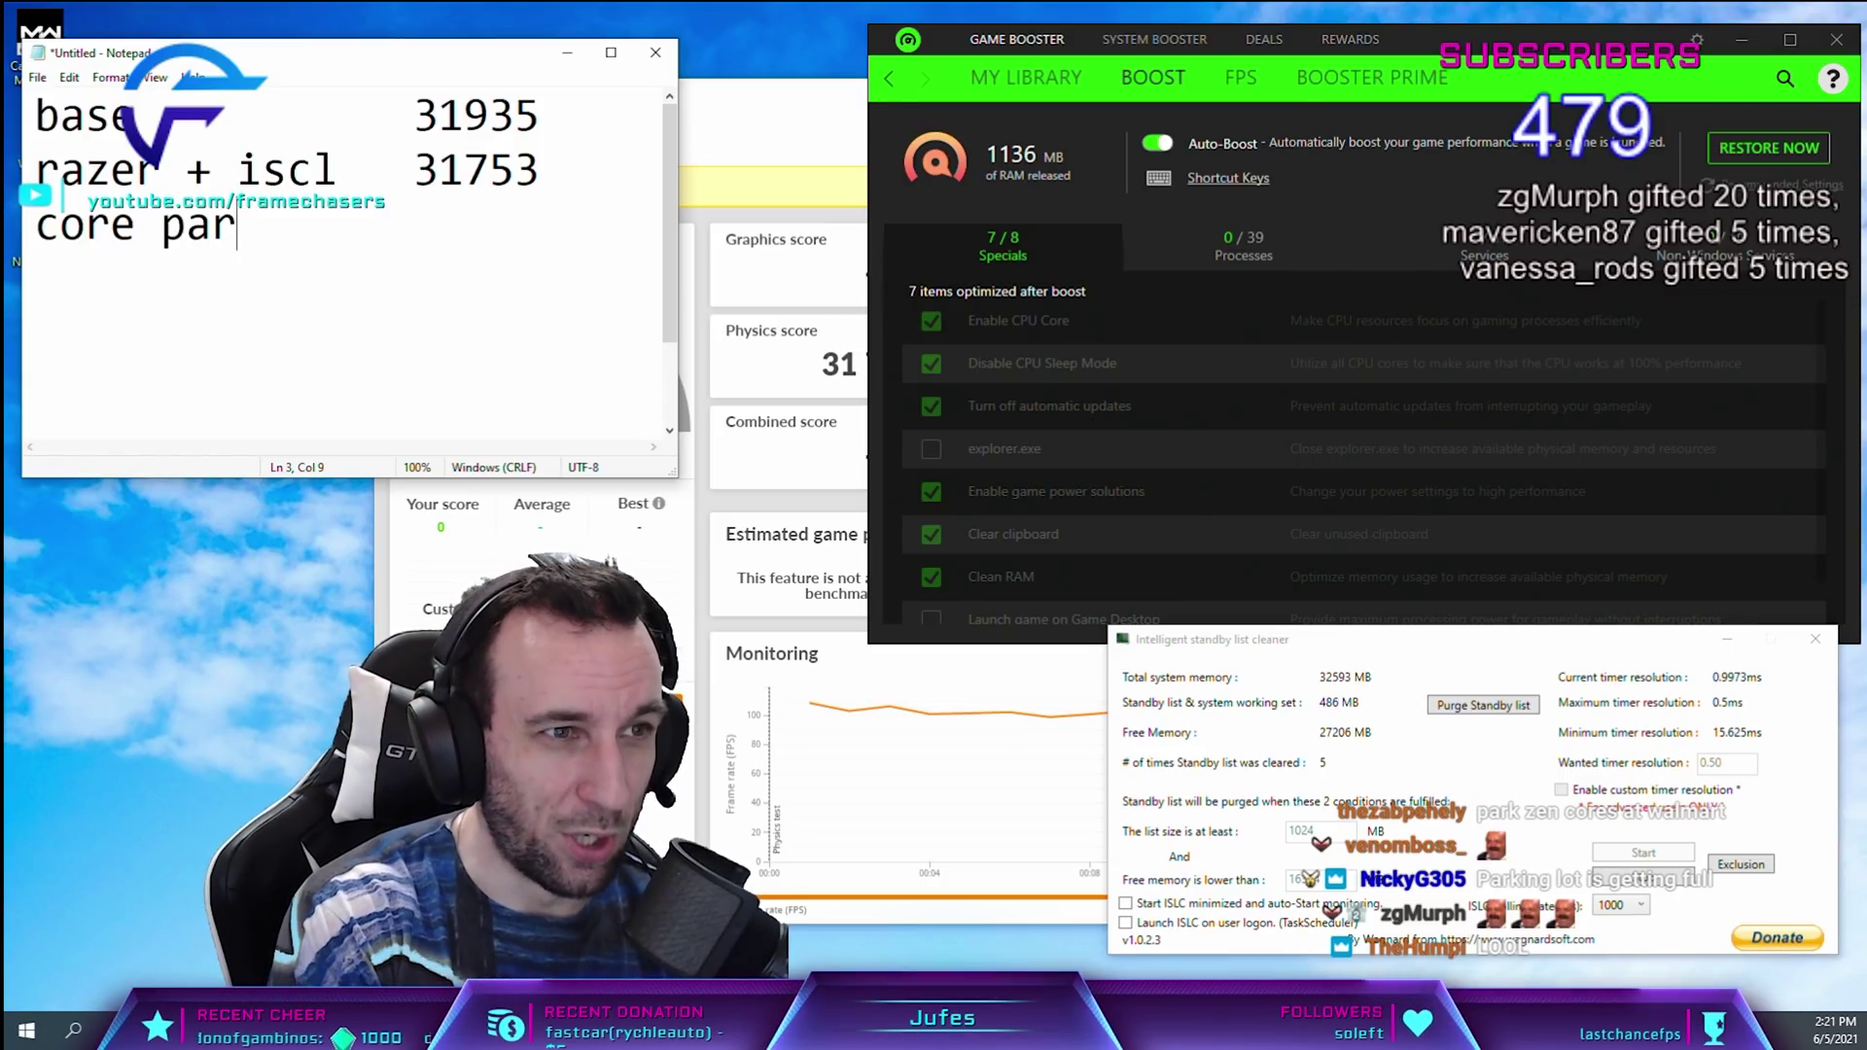
text(ker)
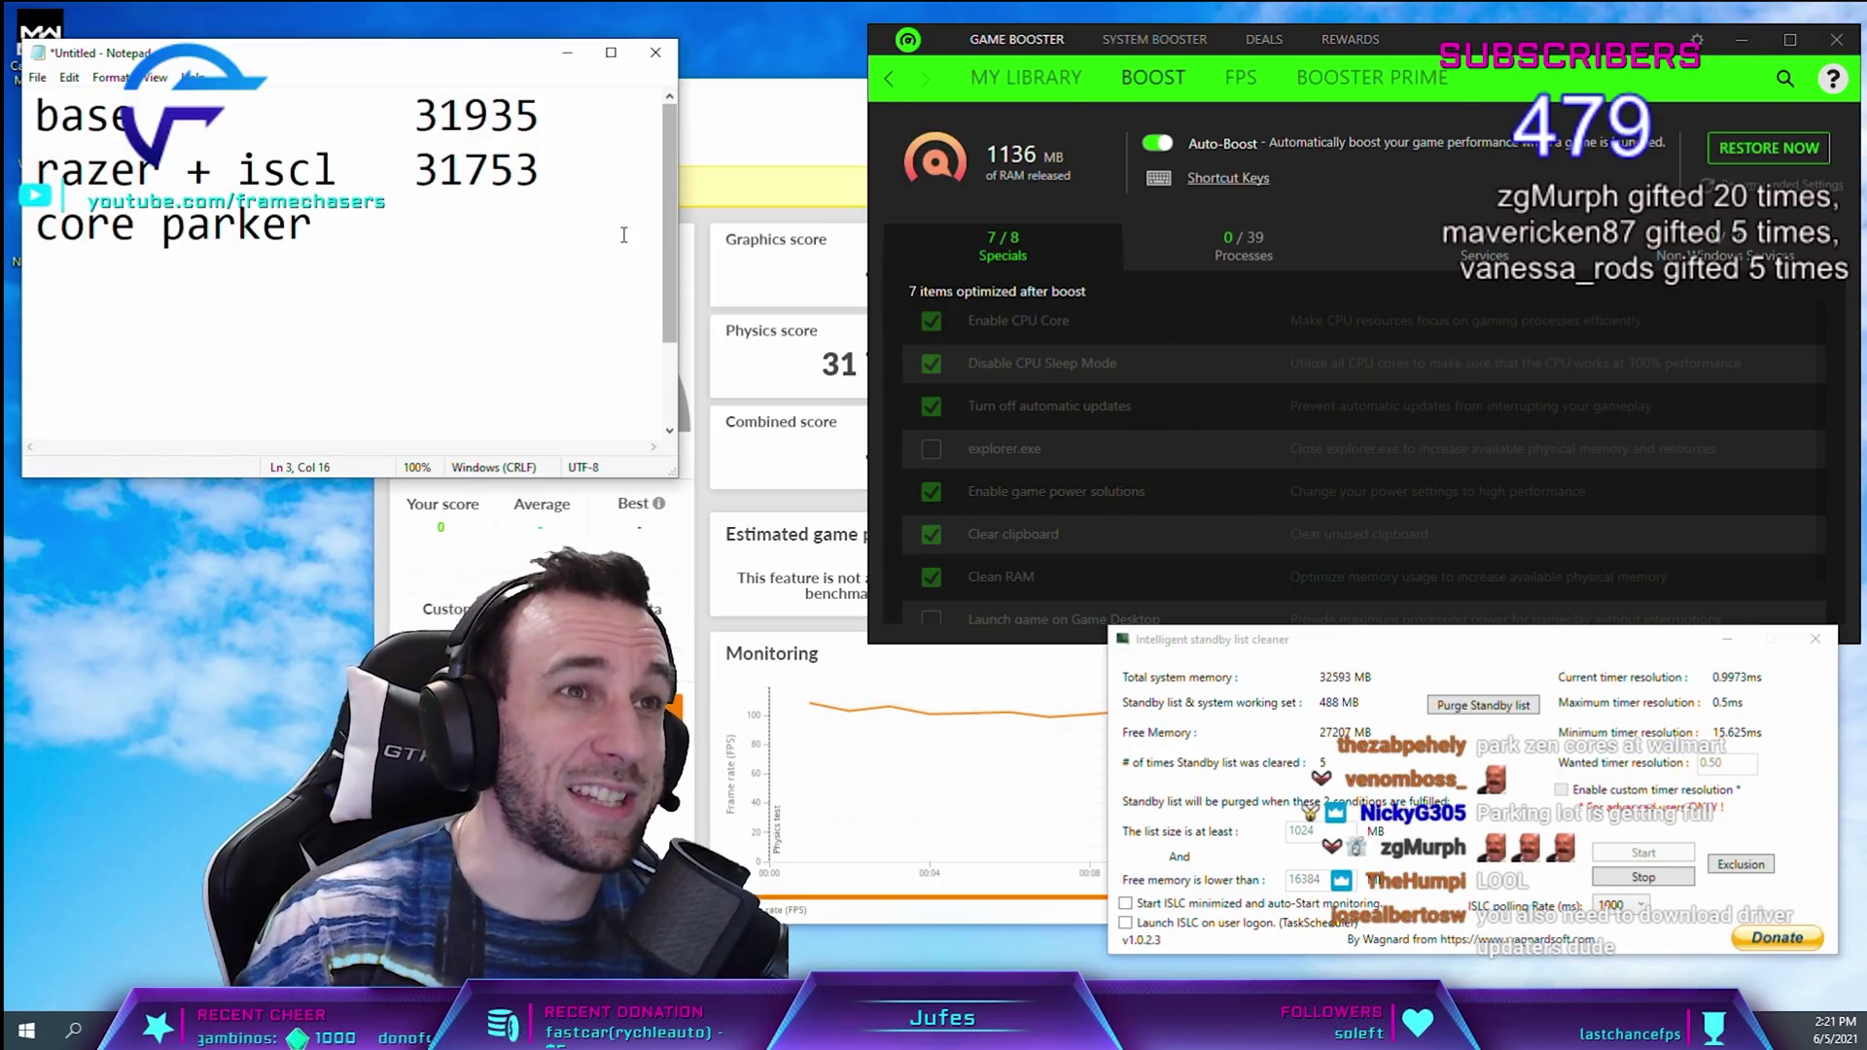
- Switch to the web browser, go to google.com and activate the search box
key(alt+Tab)
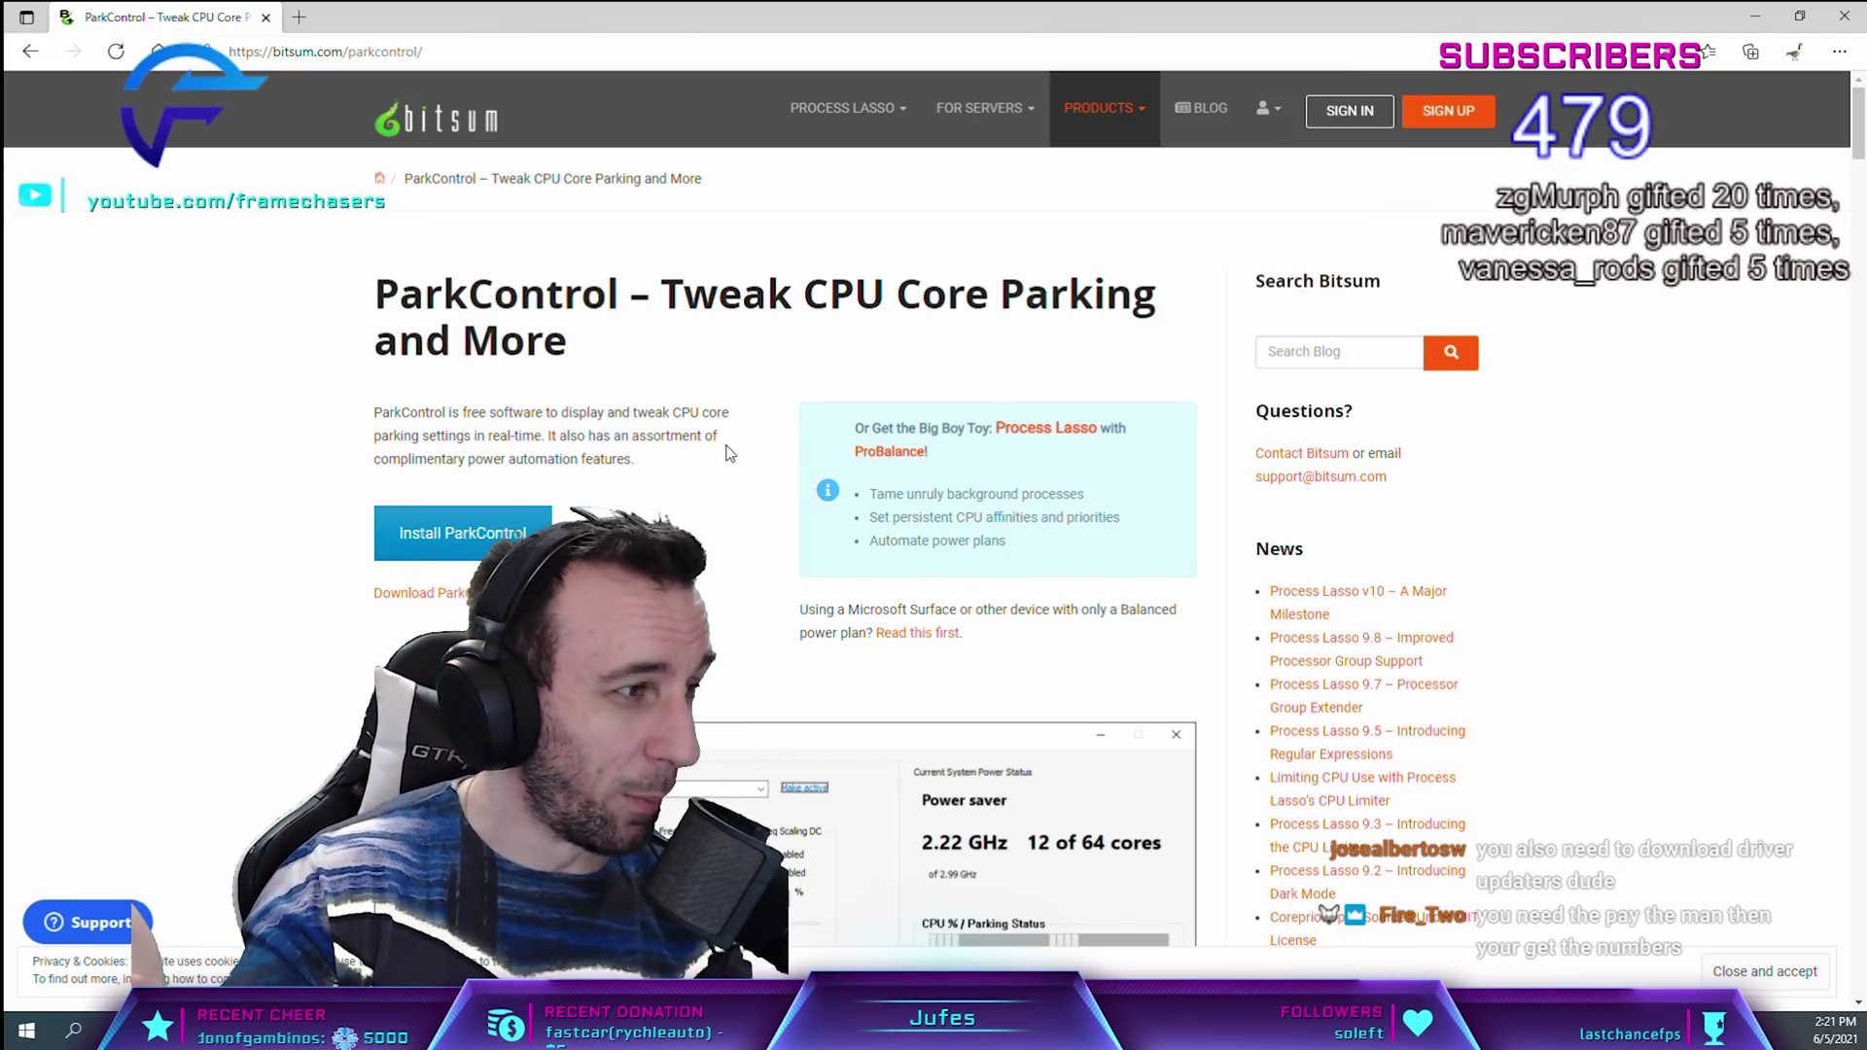
click(491, 50)
text(google.com)
key(Return)
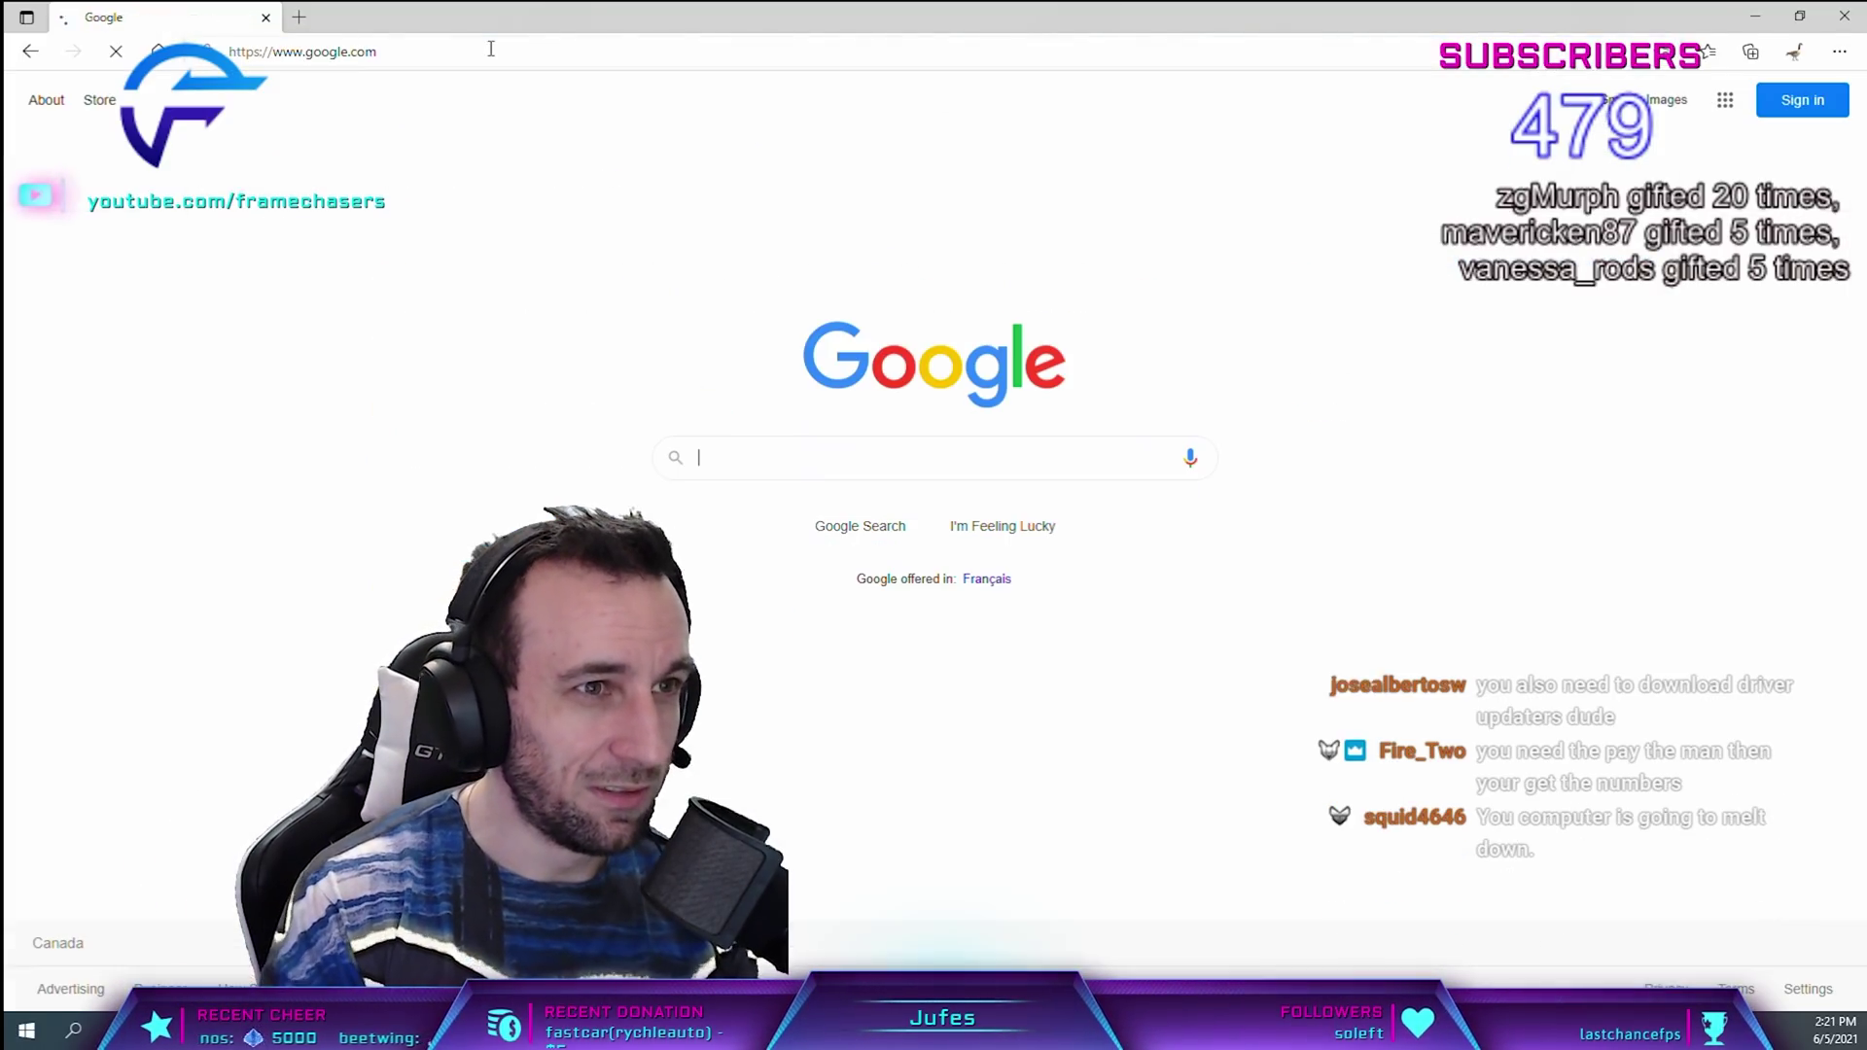
click(710, 457)
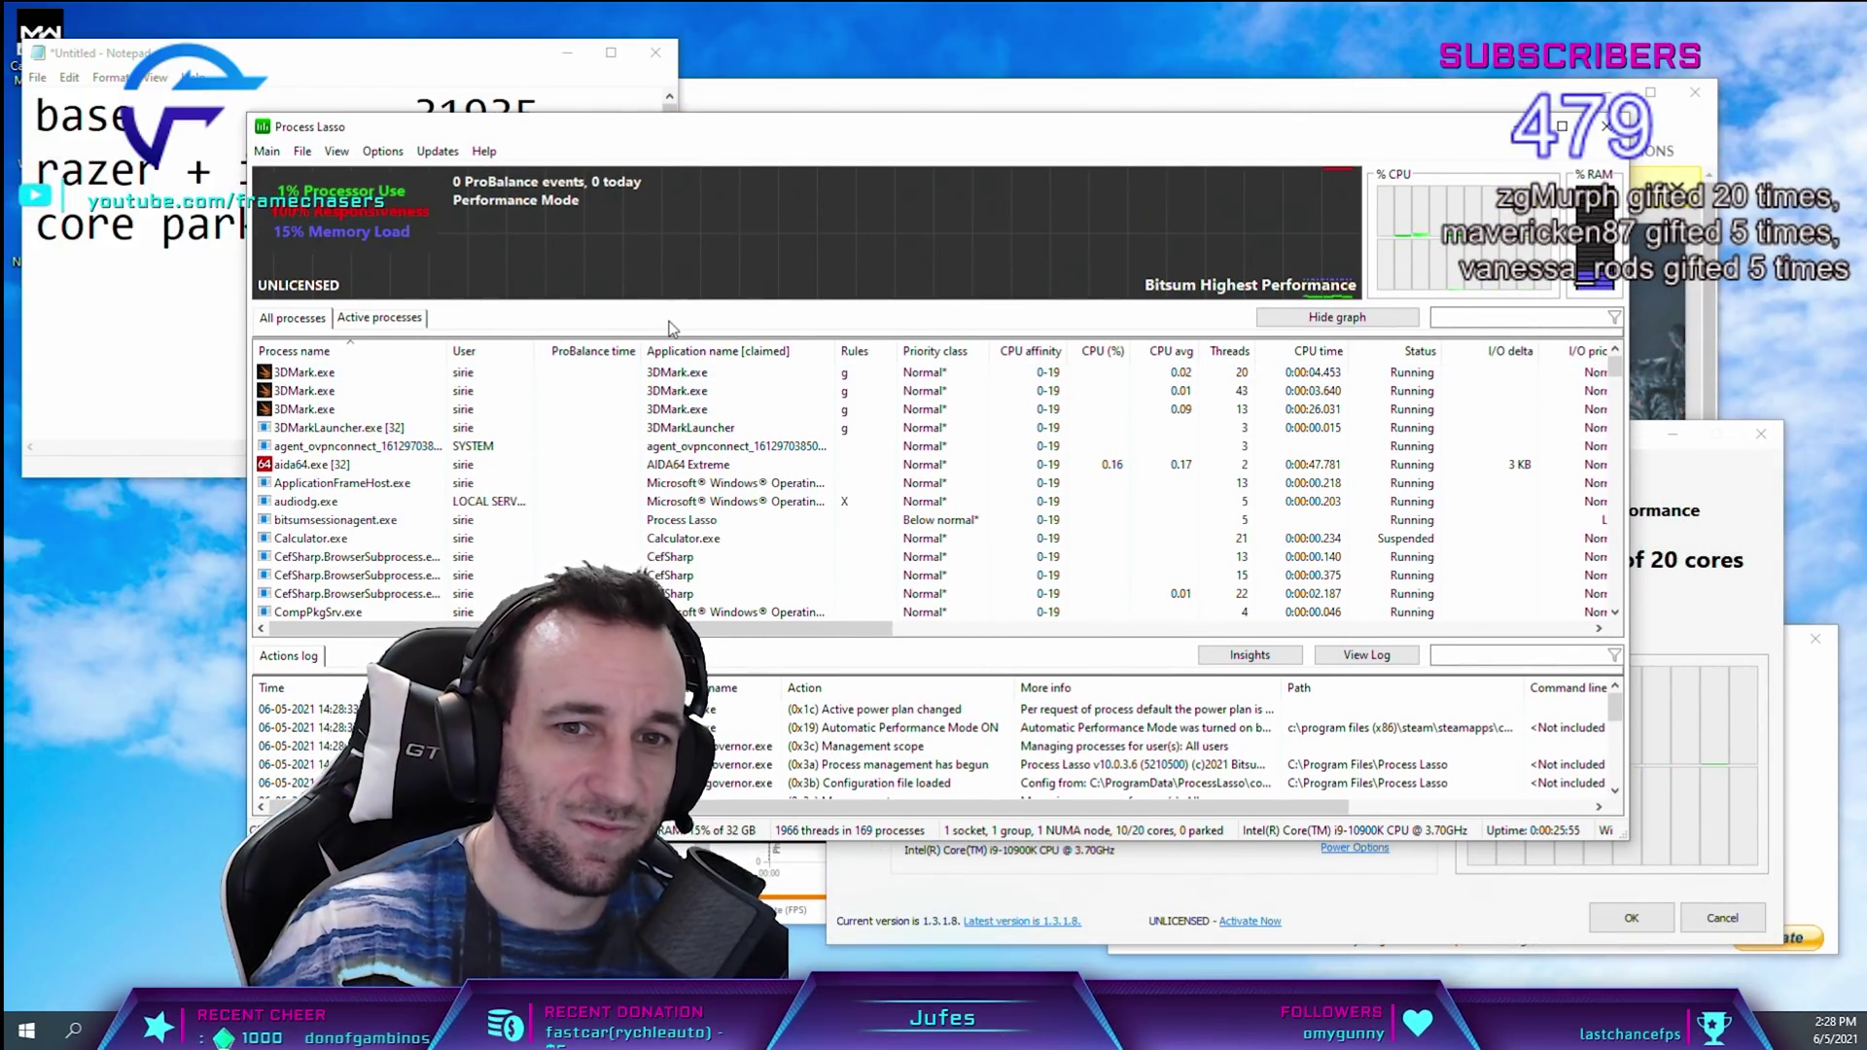
- Make the Process Lasso window taller and look through its list of running processes
drag(1626, 842, 1604, 919)
scroll(412, 592, down, 3)
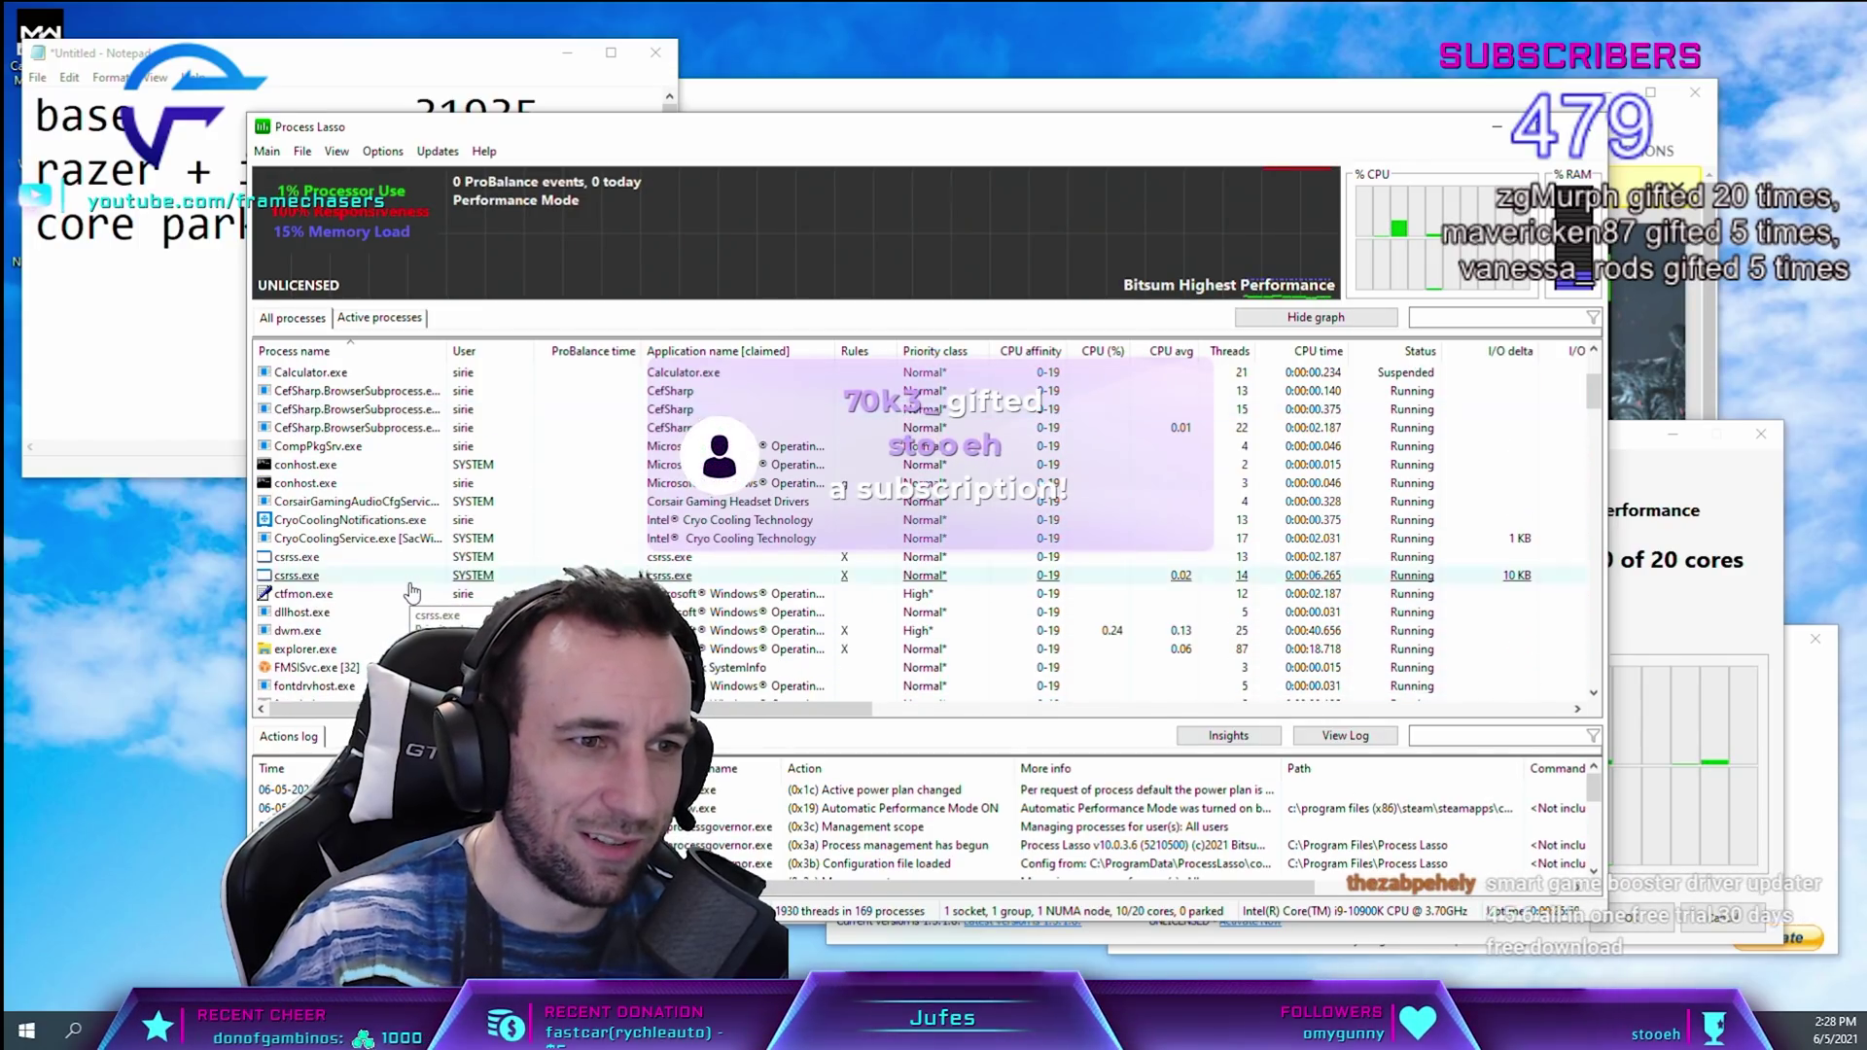
scroll(412, 592, up, 3)
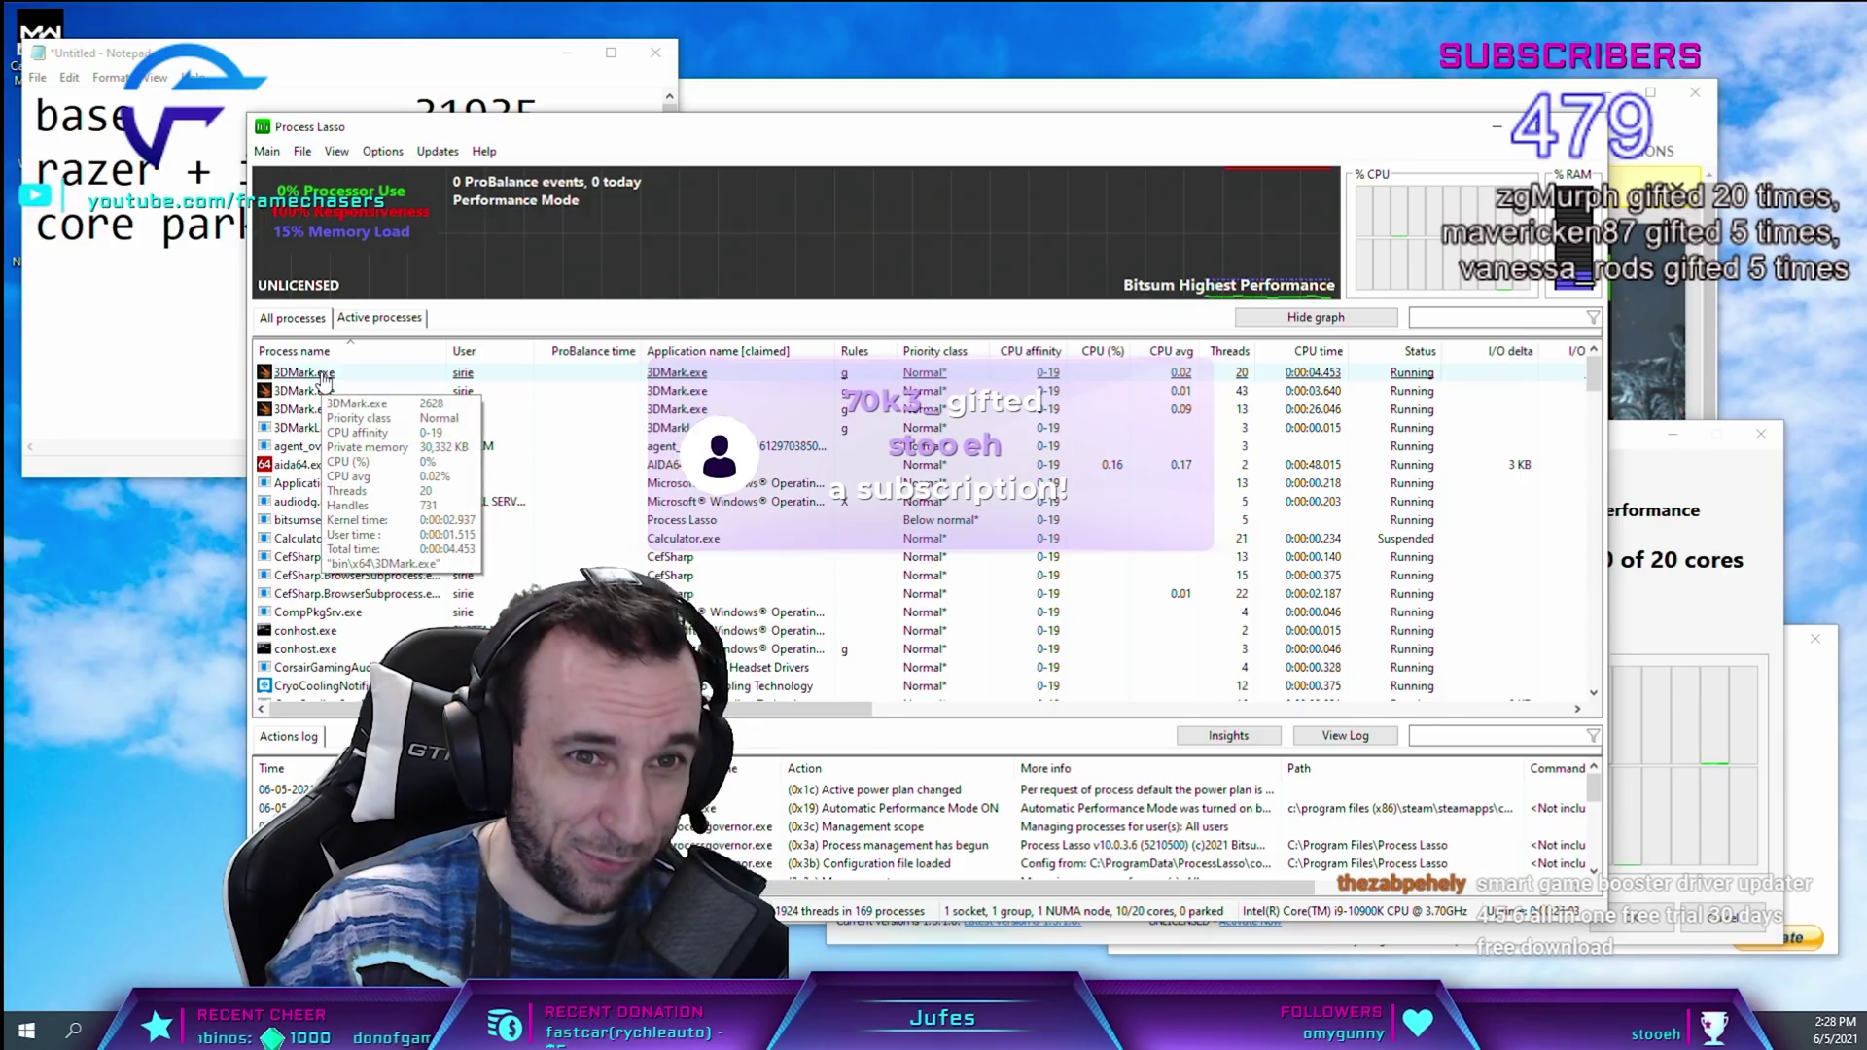
- Set the first 3DMark.exe process's current CPU priority to Real time, open the caution's information page and close the browser
click(310, 374)
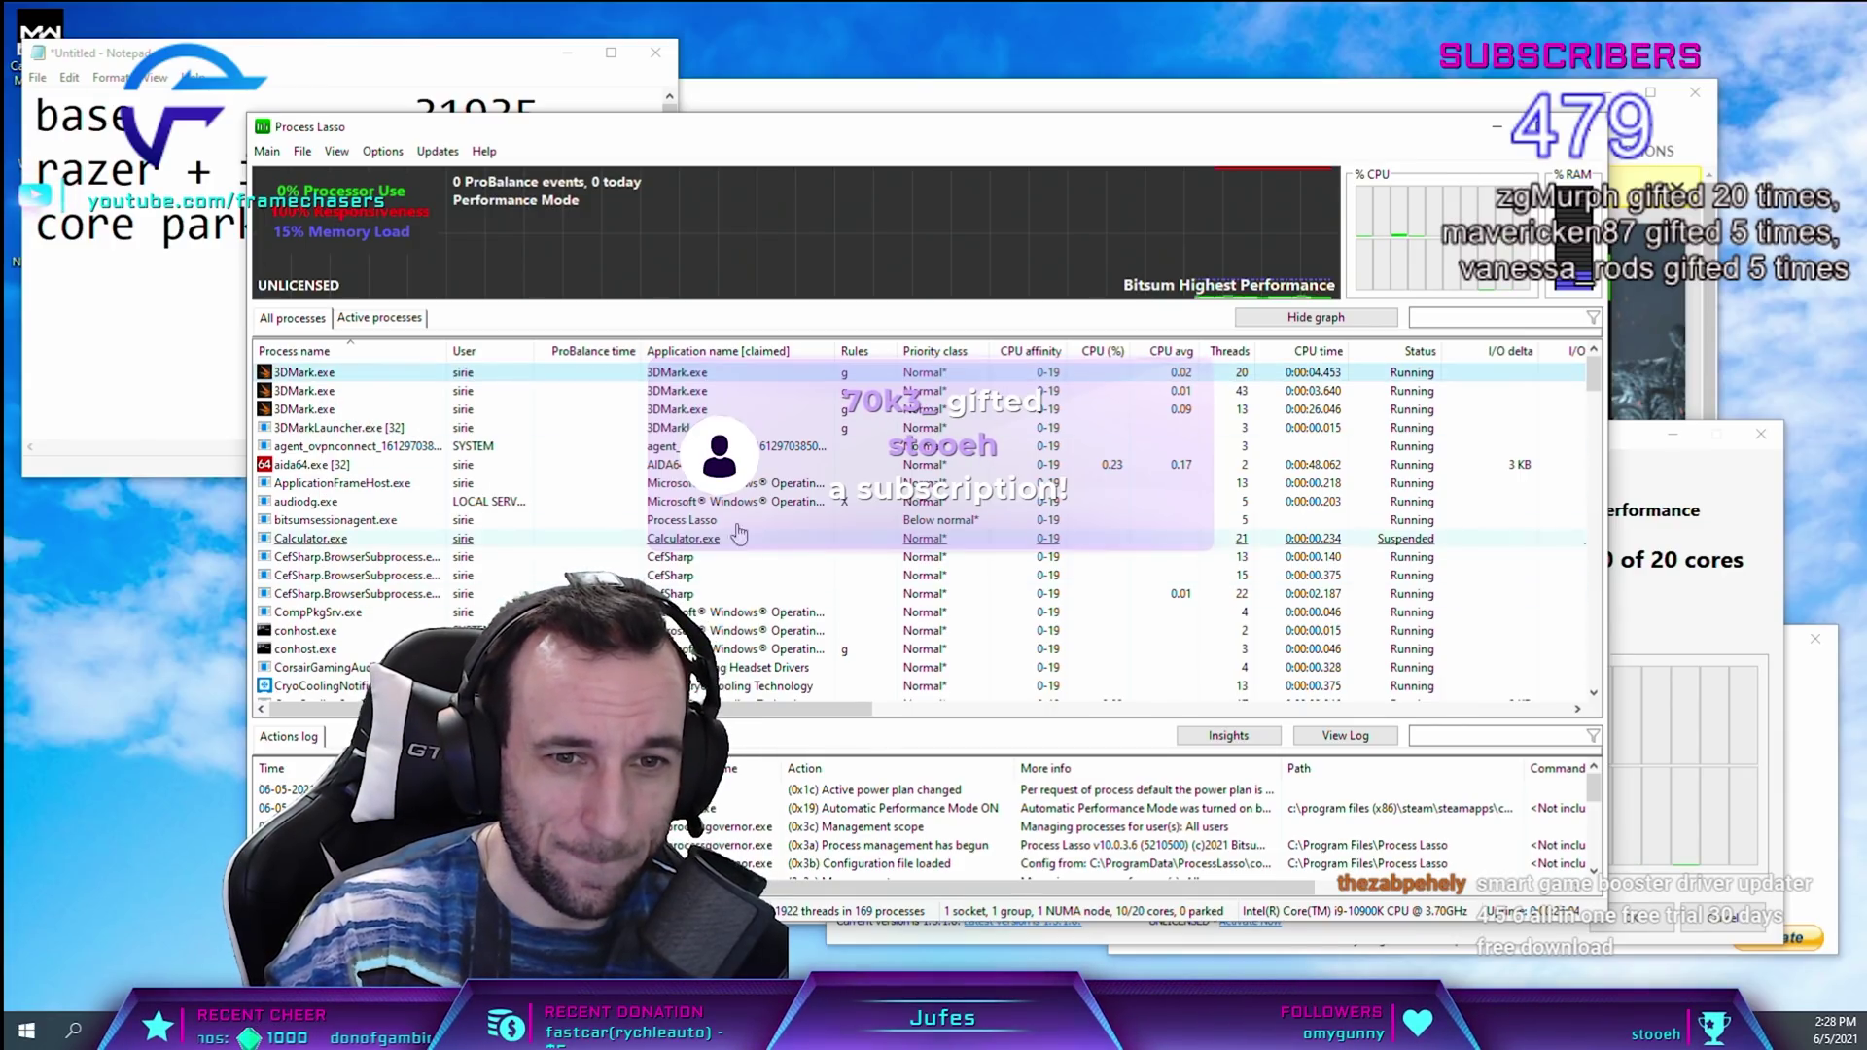
right_click(321, 374)
mouse_move(384, 389)
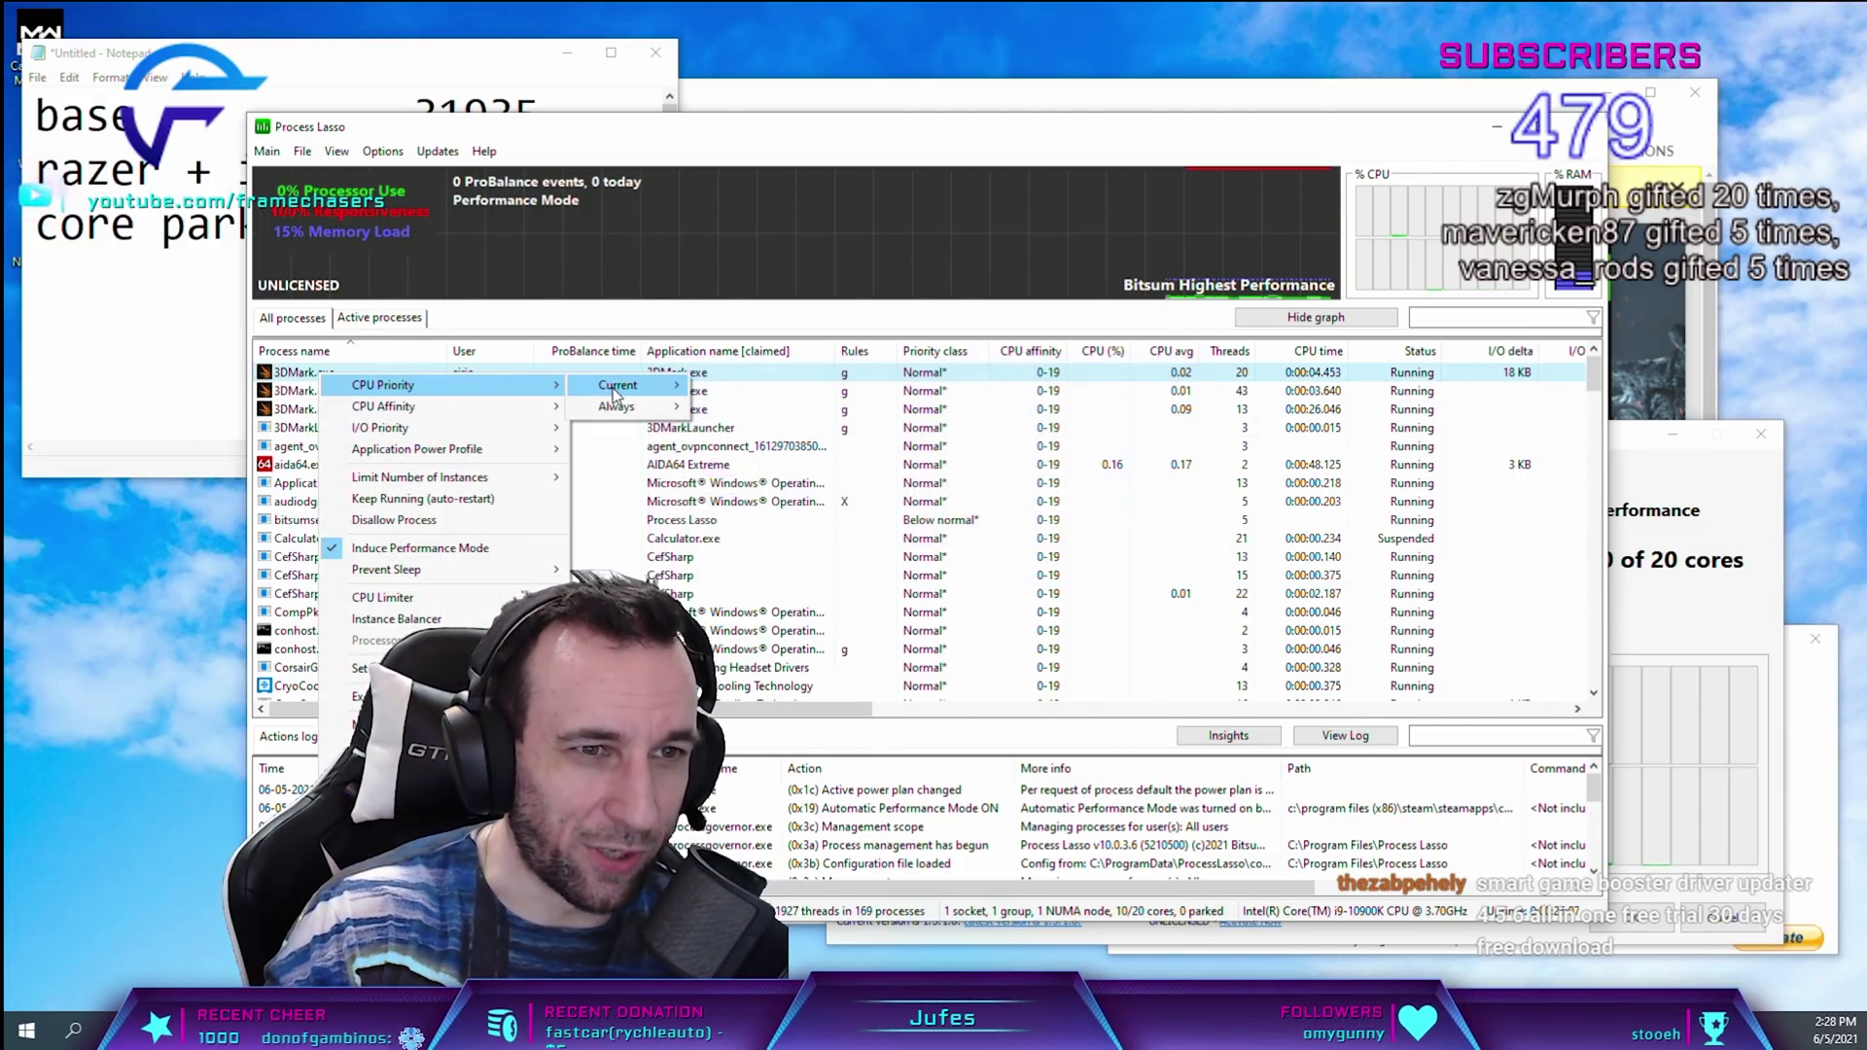
mouse_move(622, 386)
click(747, 388)
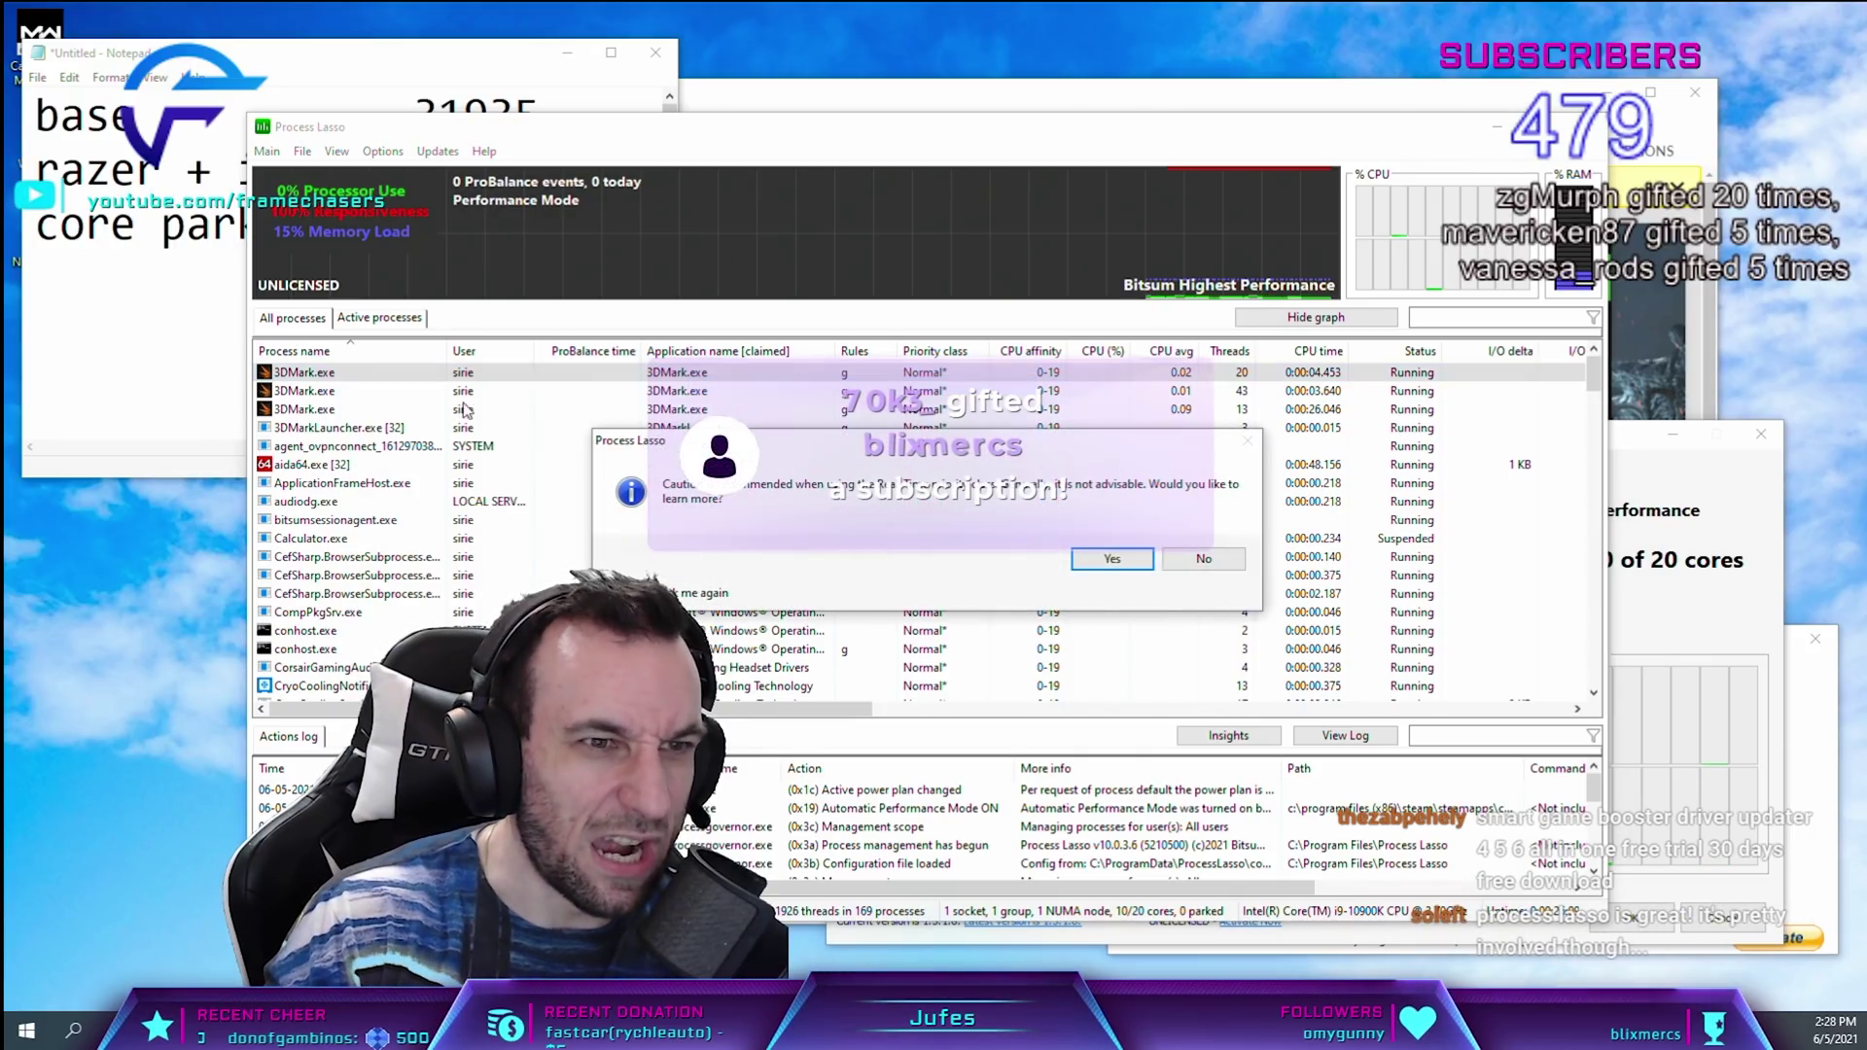
click(1111, 560)
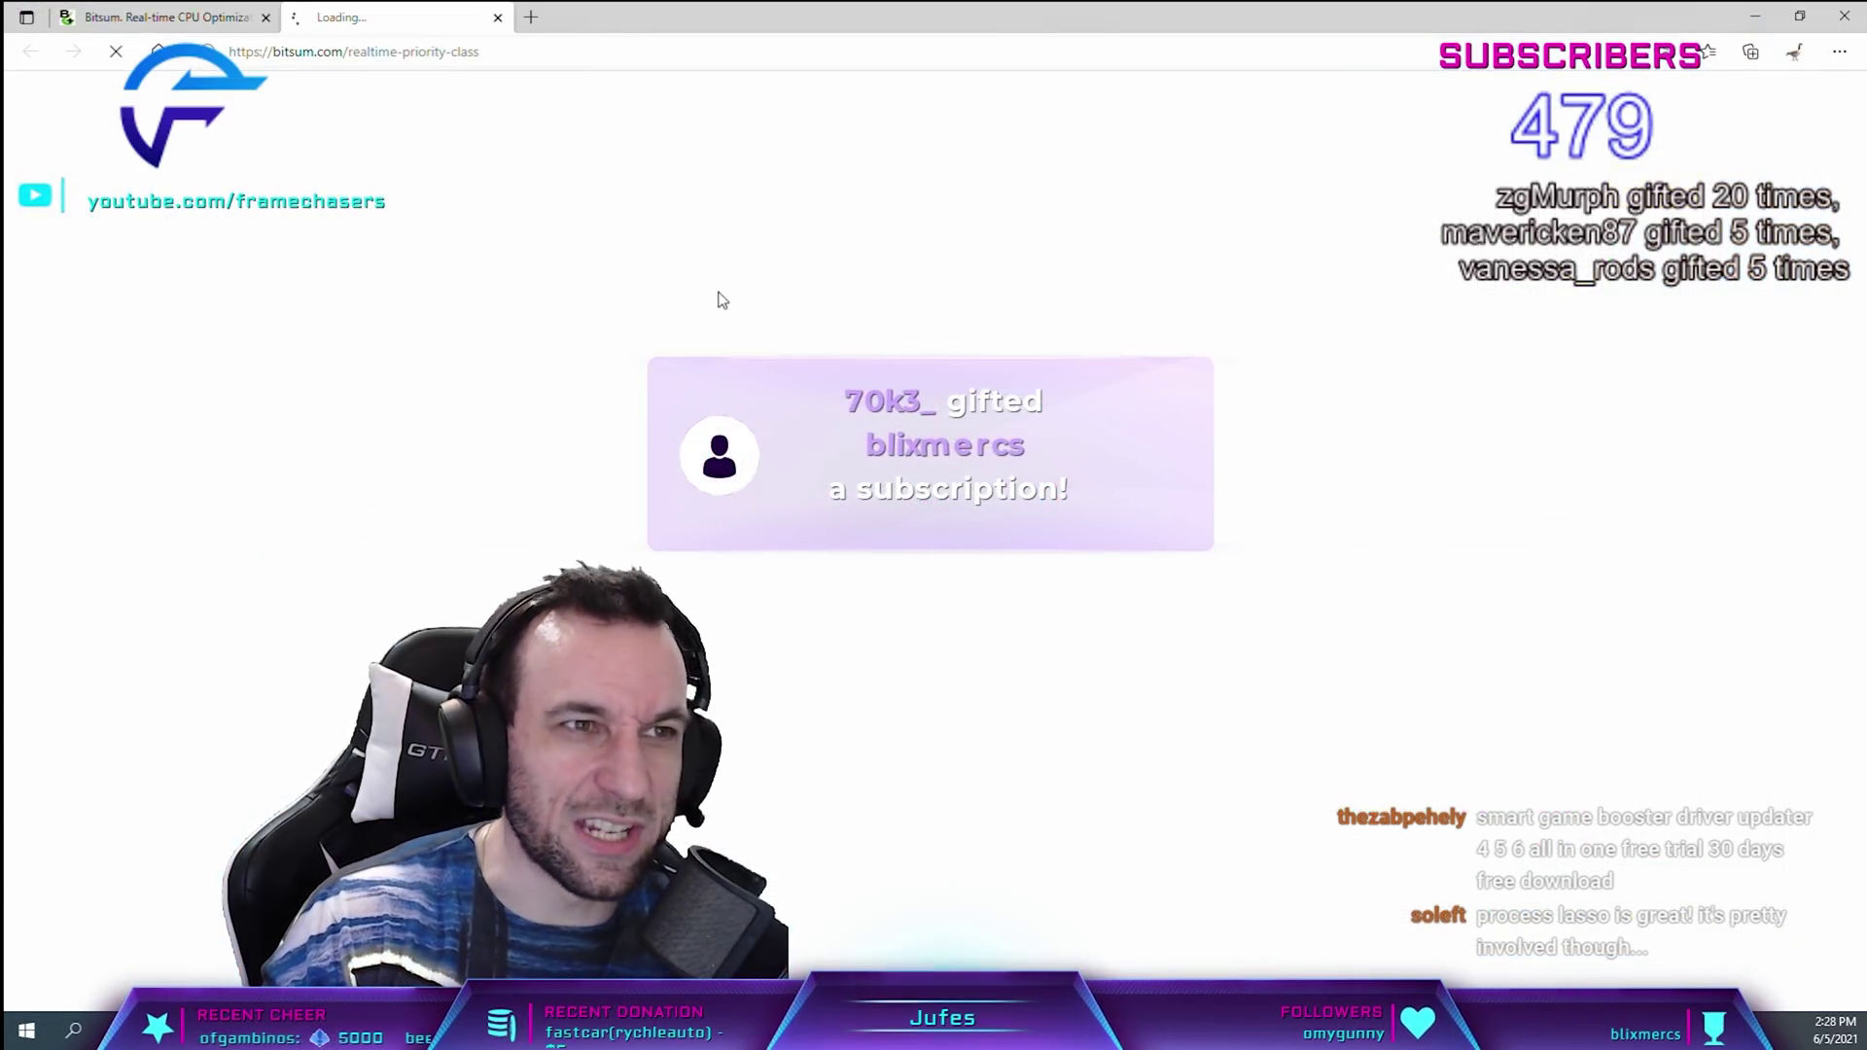
click(1843, 18)
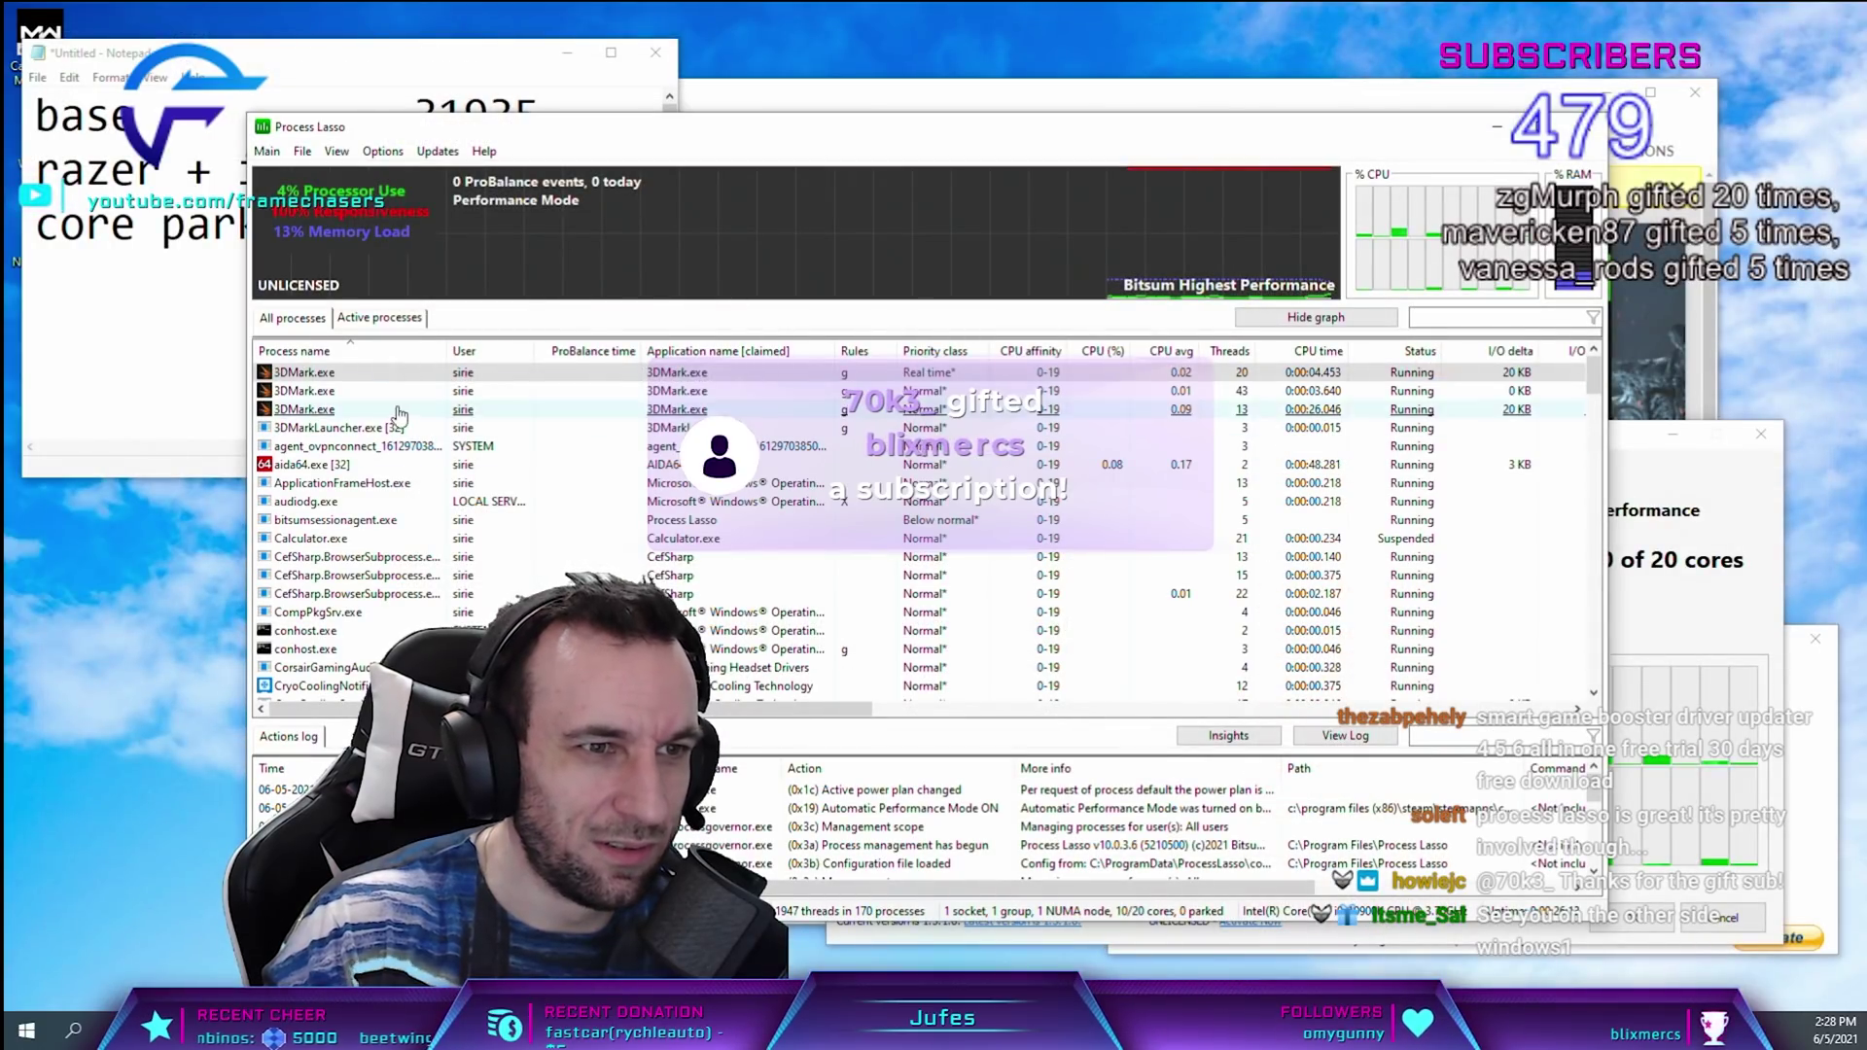
- Examine the CPU affinity, I/O priority, power profile and Instance Balancer options for the first 3DMark.exe process without changing them
right_click(311, 374)
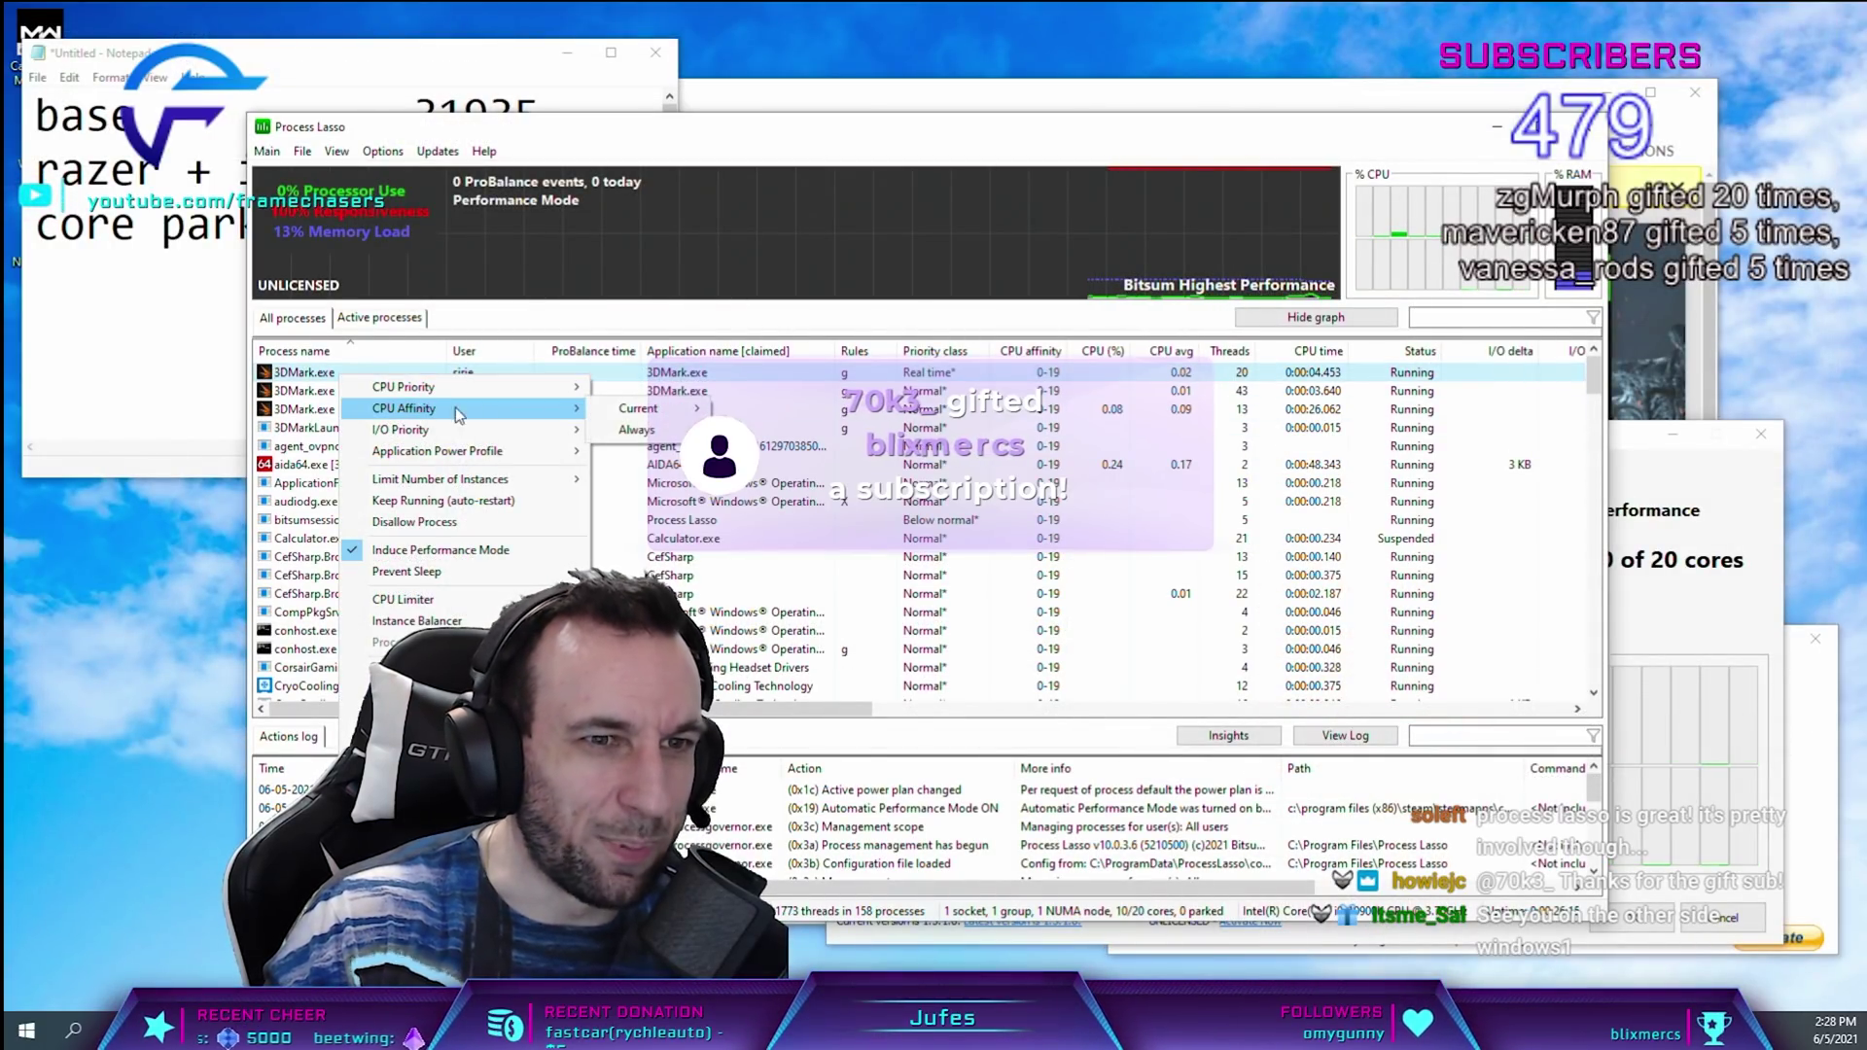
mouse_move(642, 409)
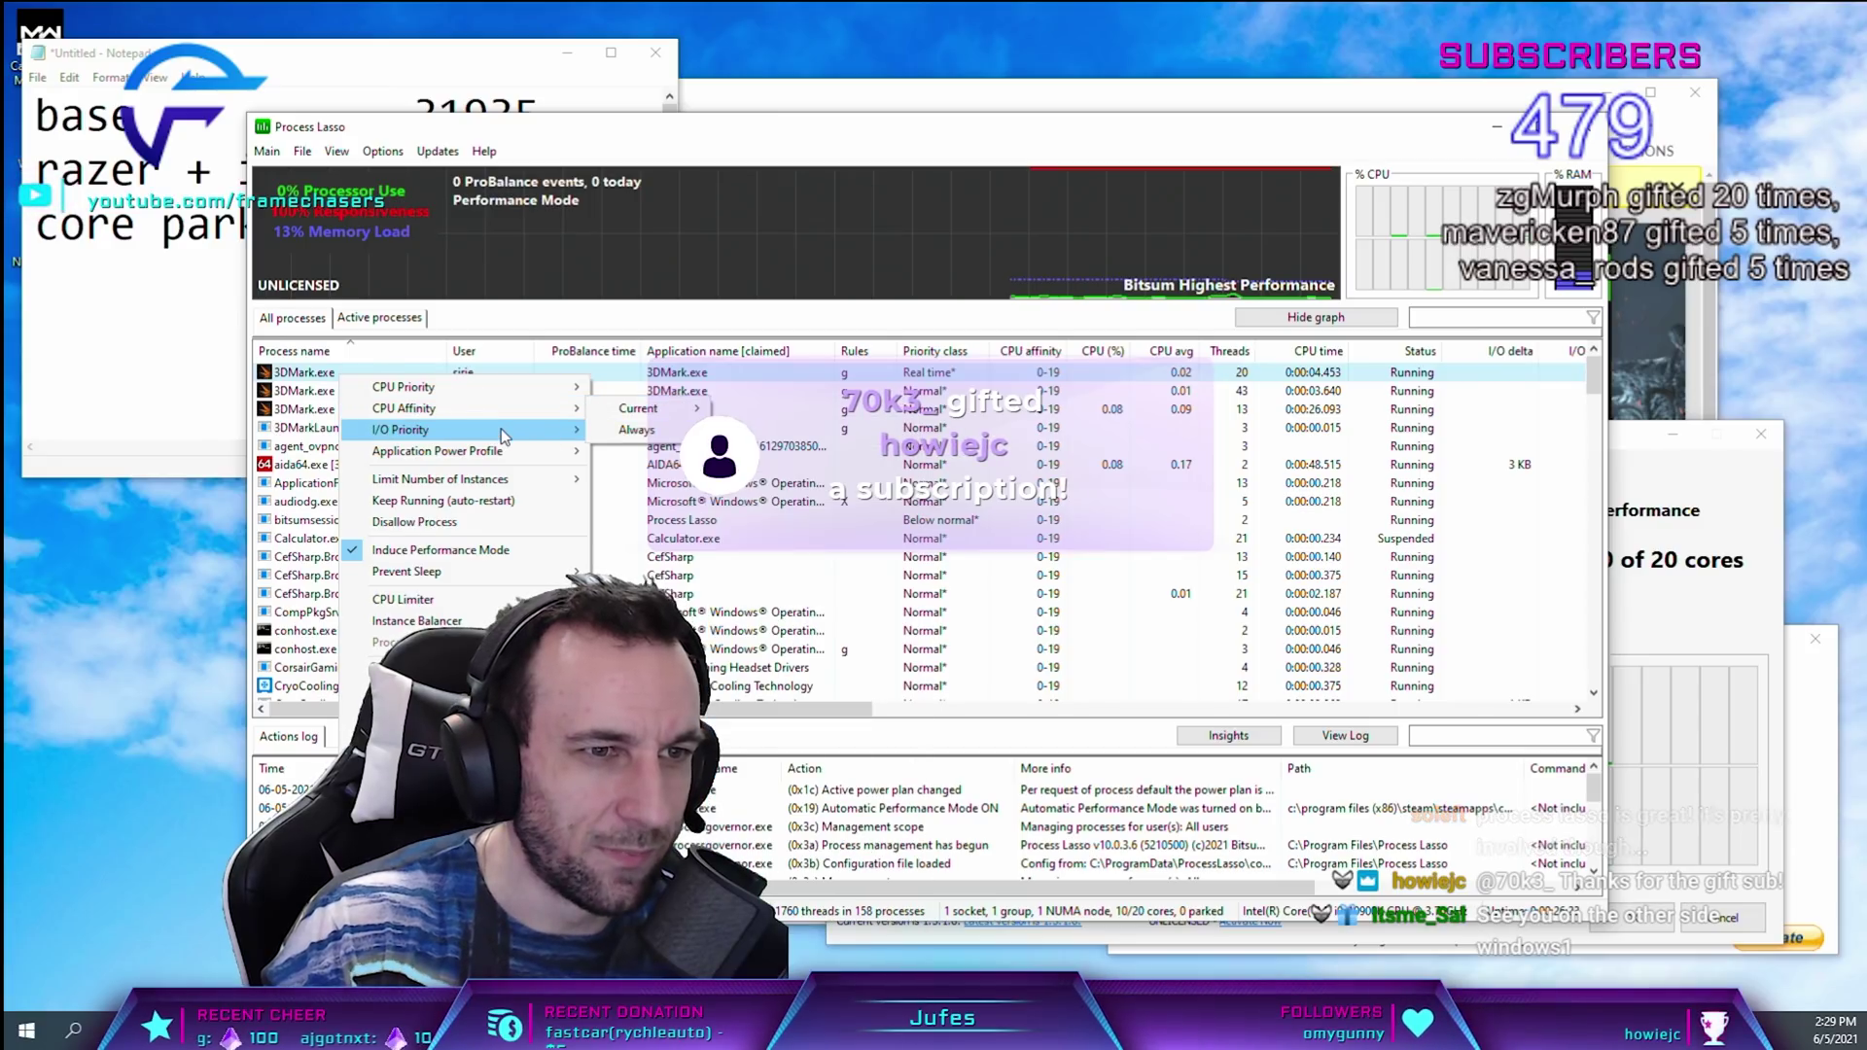
mouse_move(491, 456)
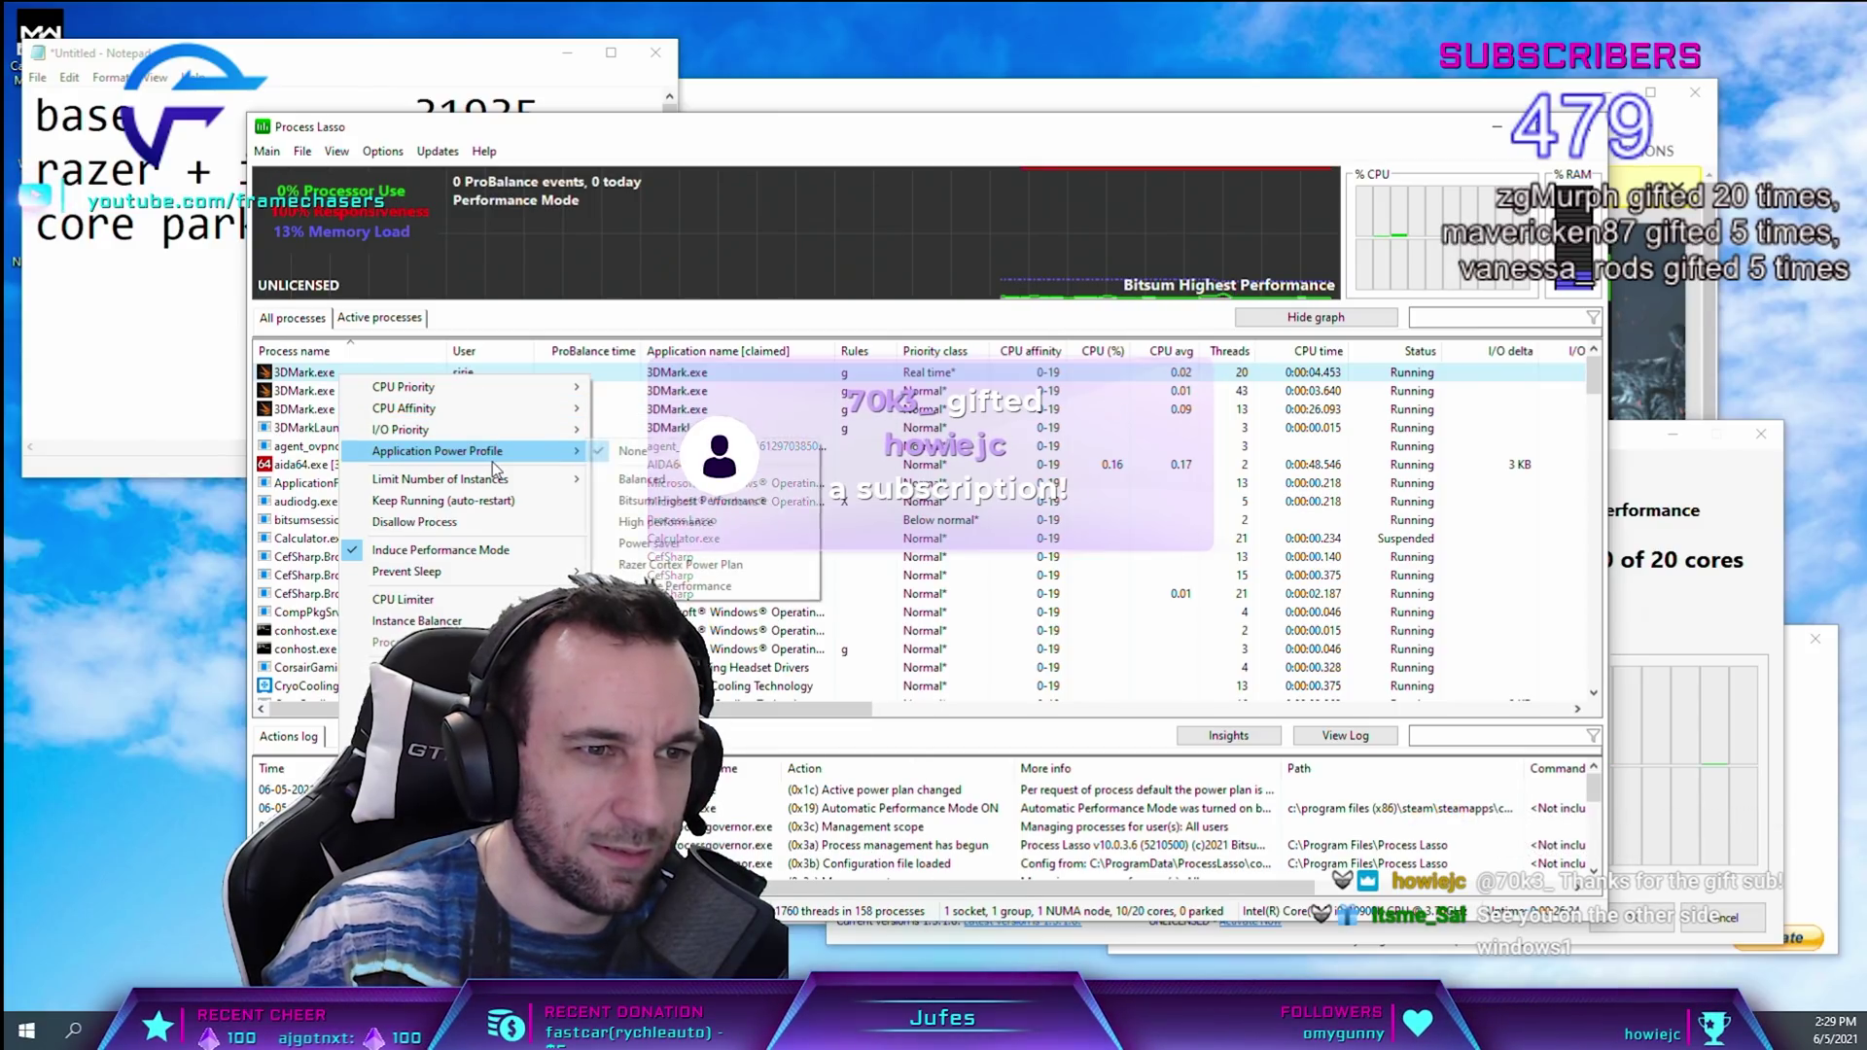
click(491, 621)
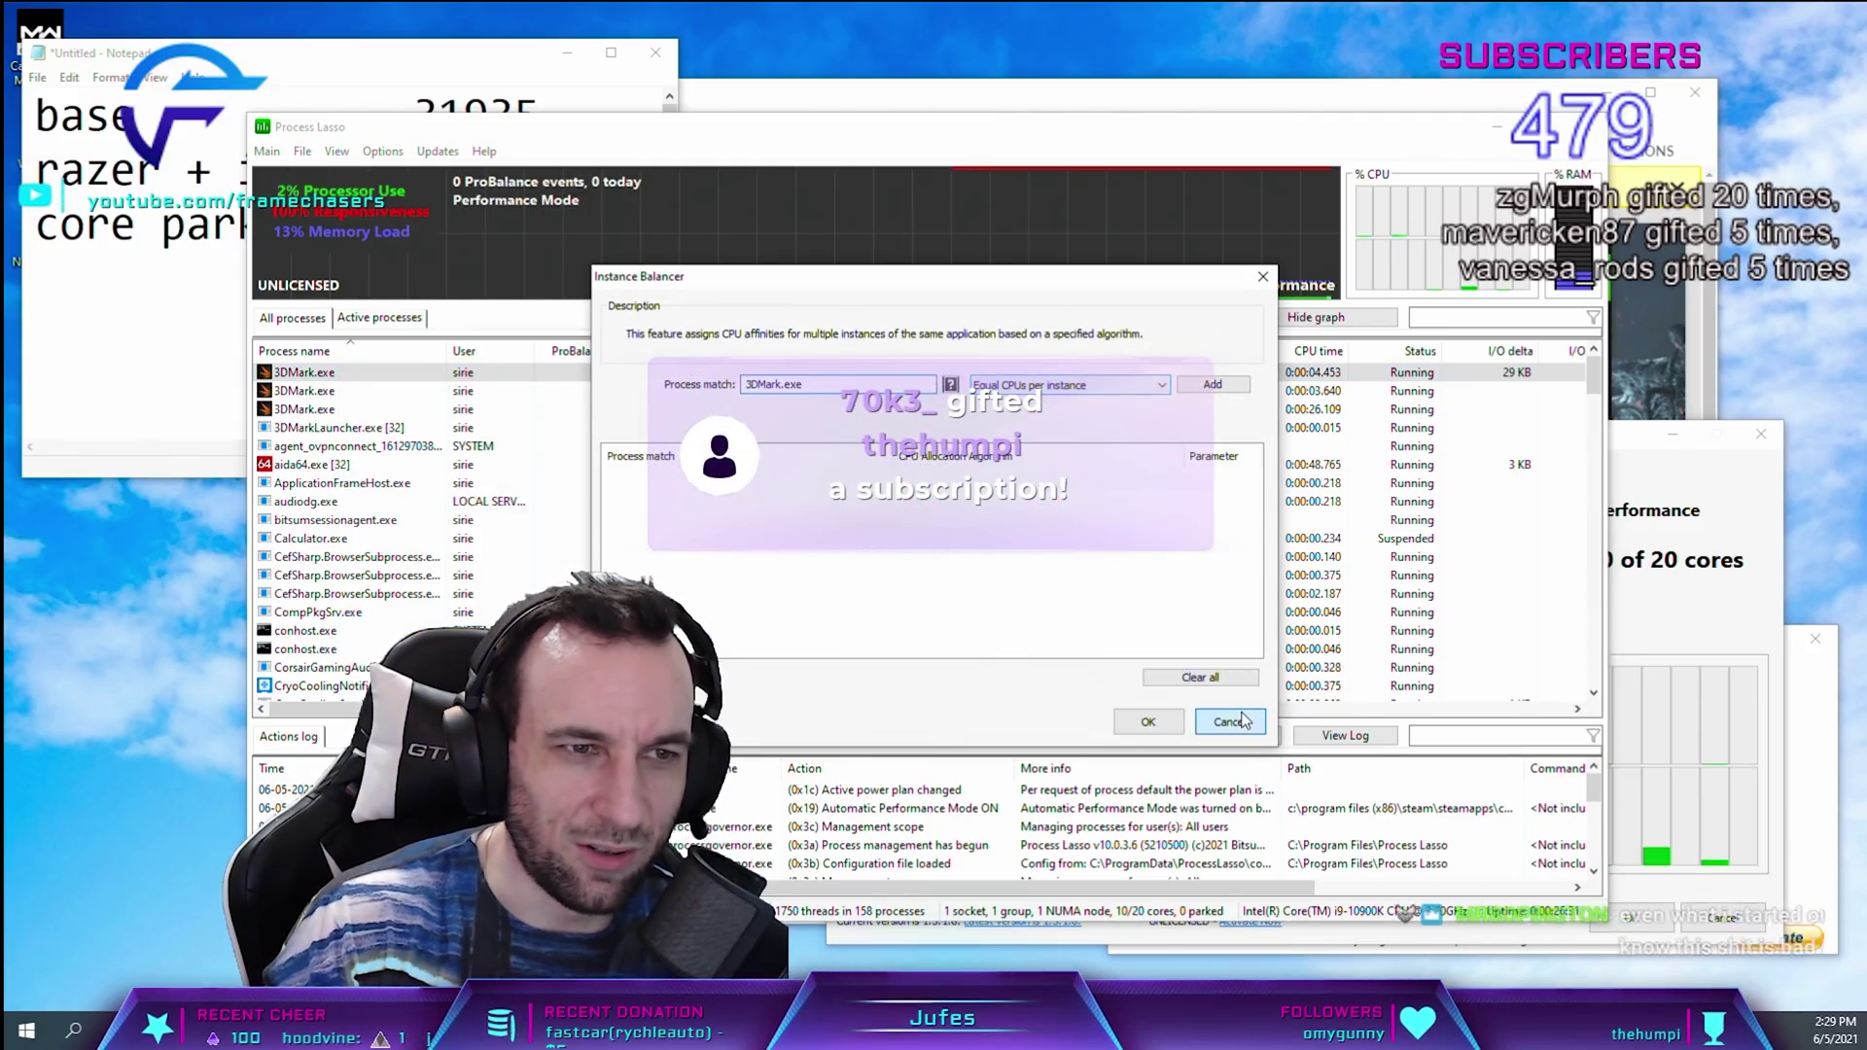
key(Escape)
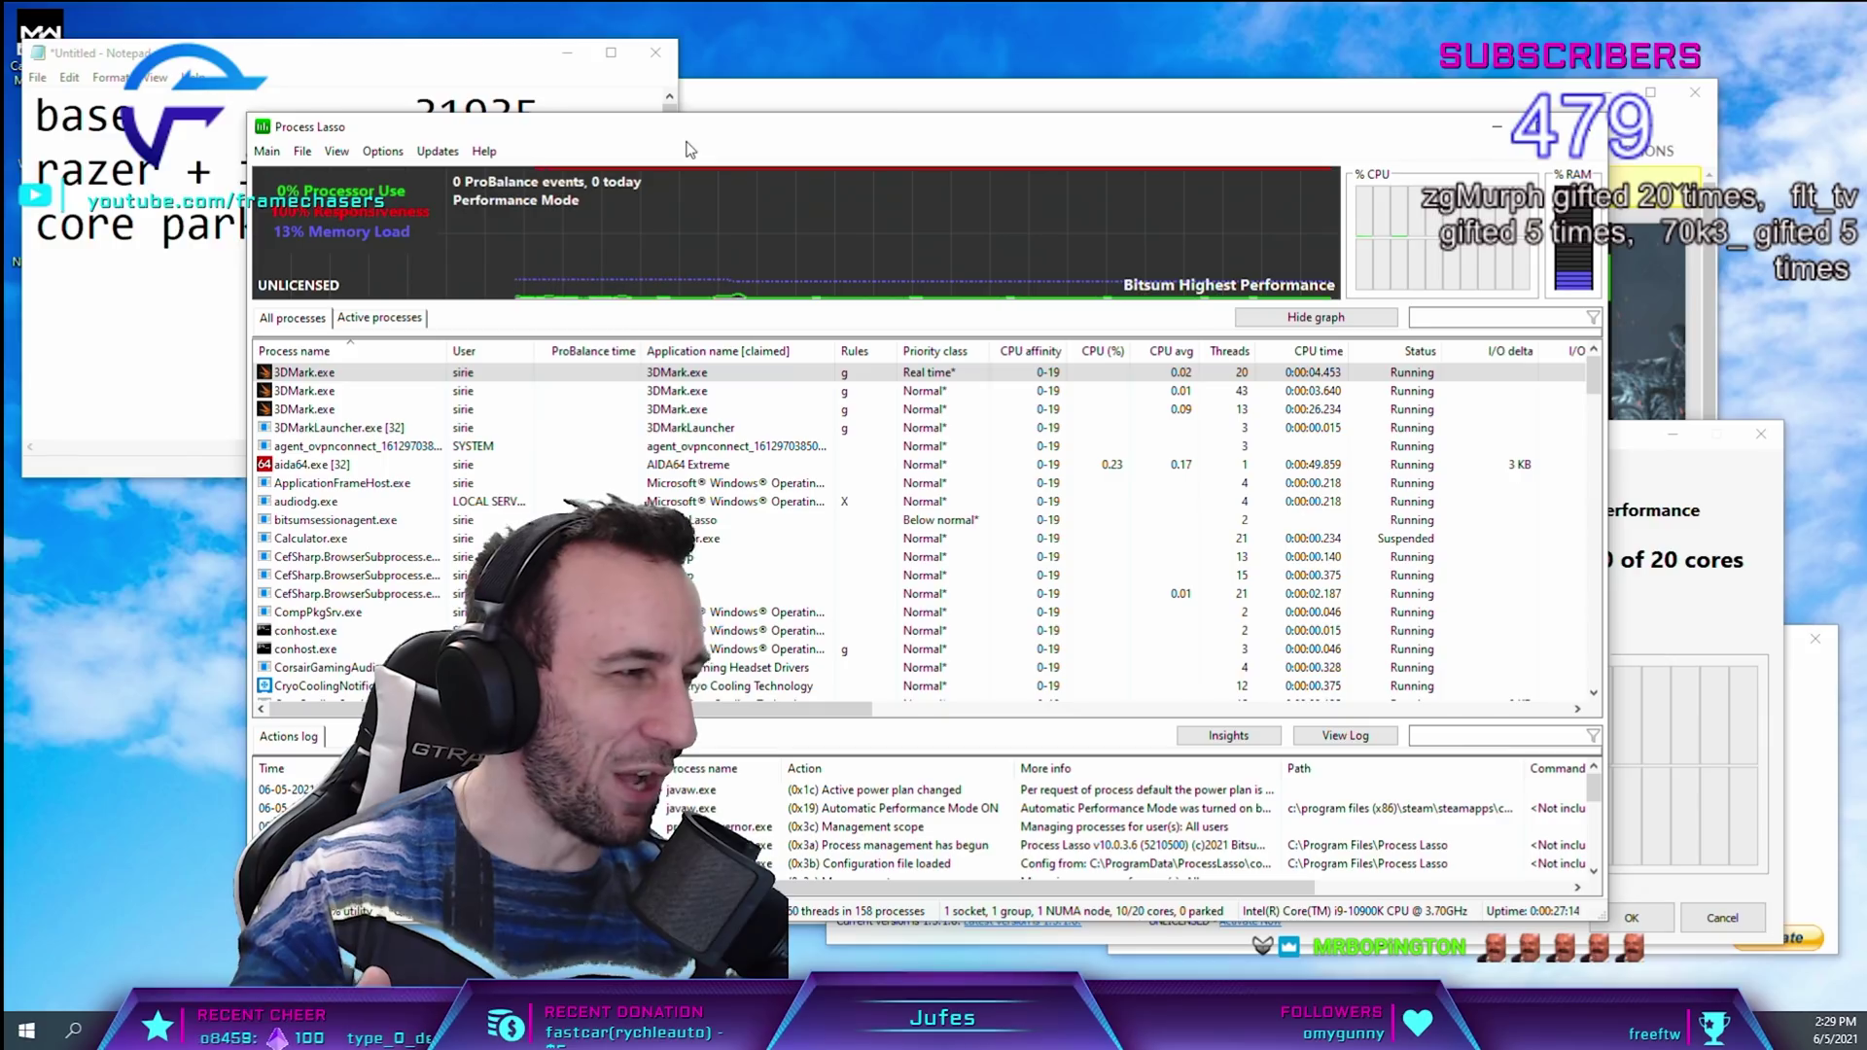
- Arrange the ParkControl and Process Lasso windows toward opposite corners of the desktop so both can be seen
drag(1614, 420, 716, 455)
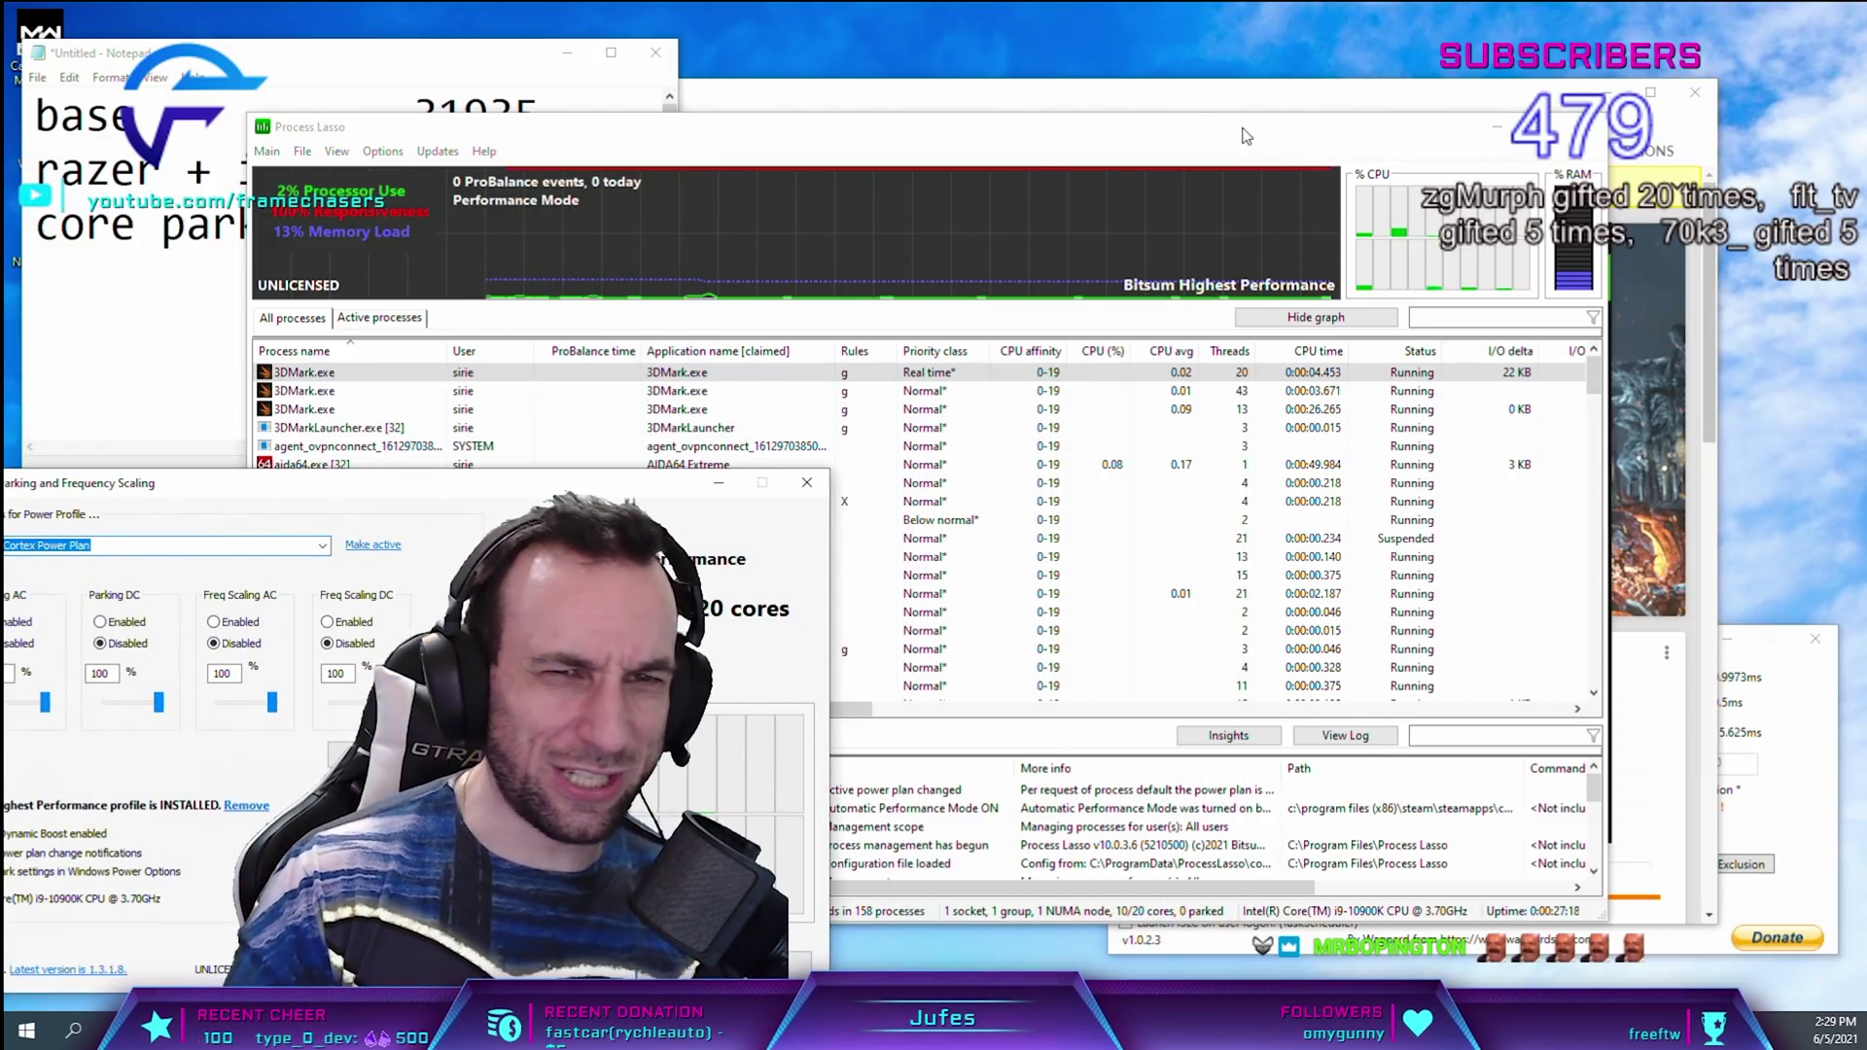
drag(416, 487, 1440, 488)
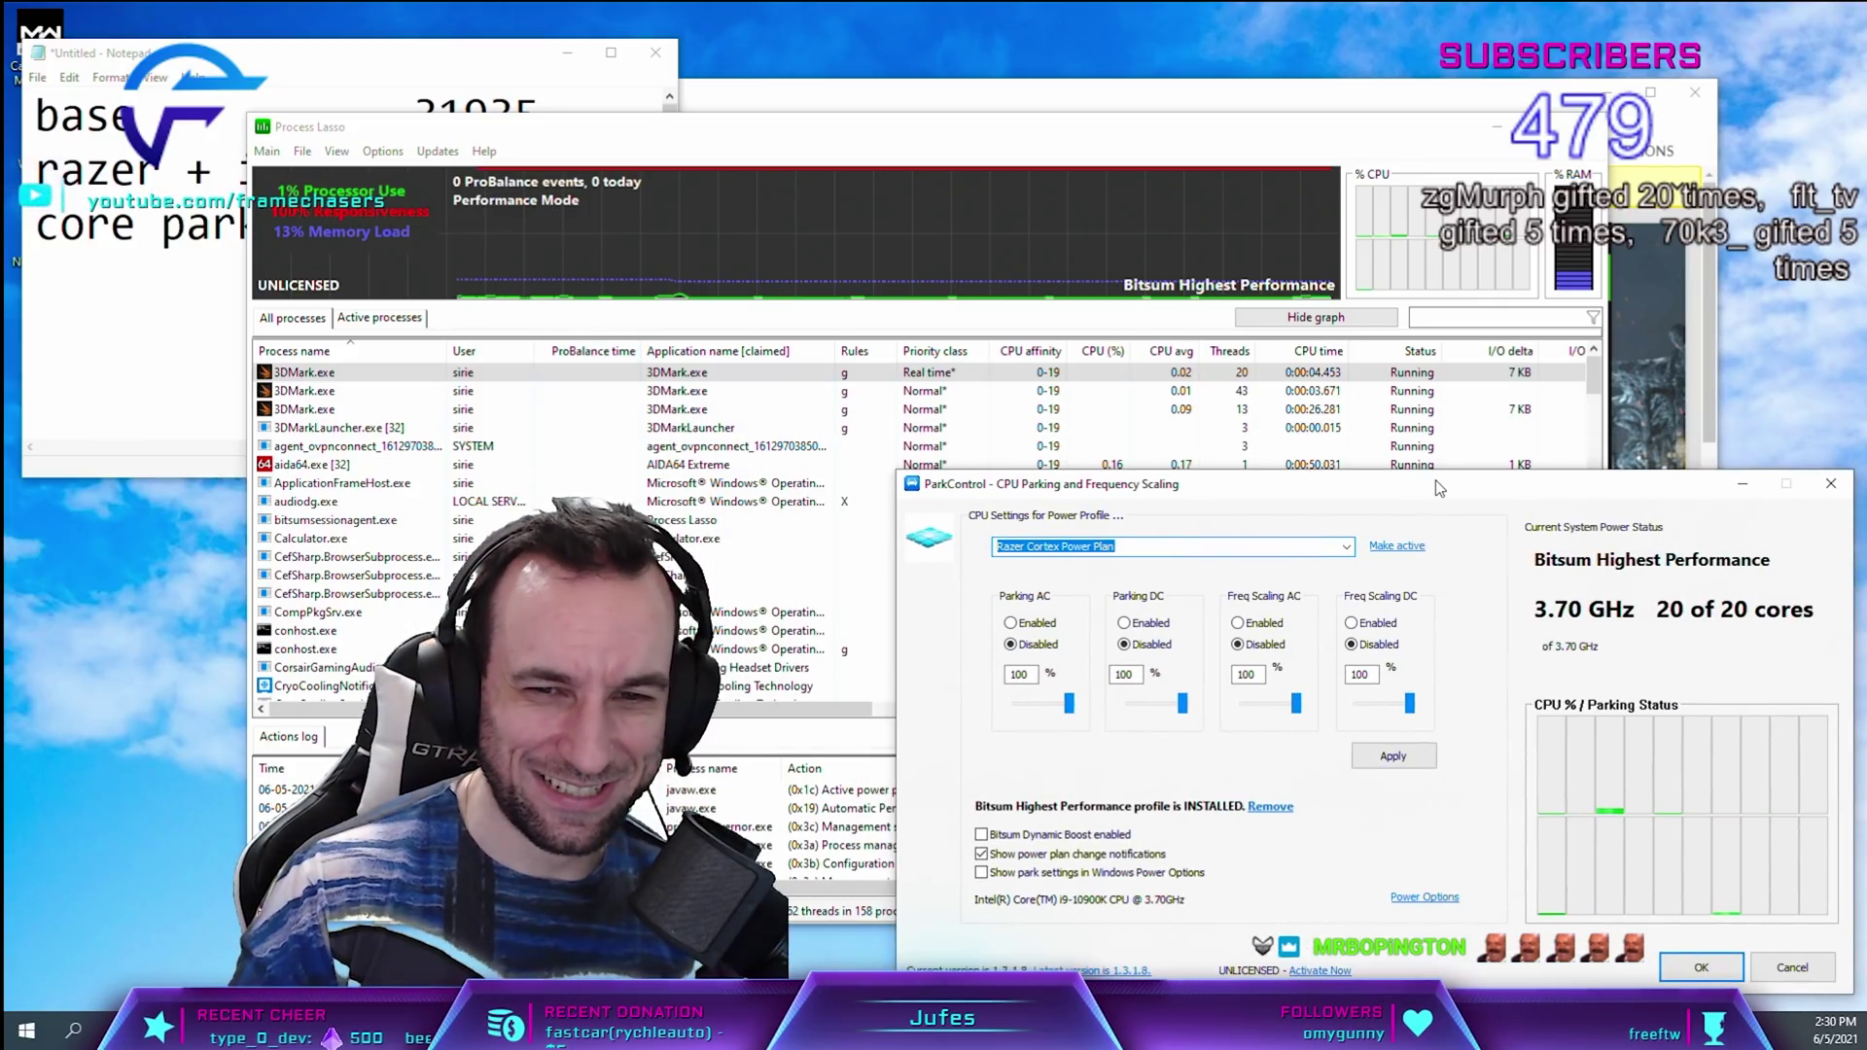
drag(1032, 134, 843, 56)
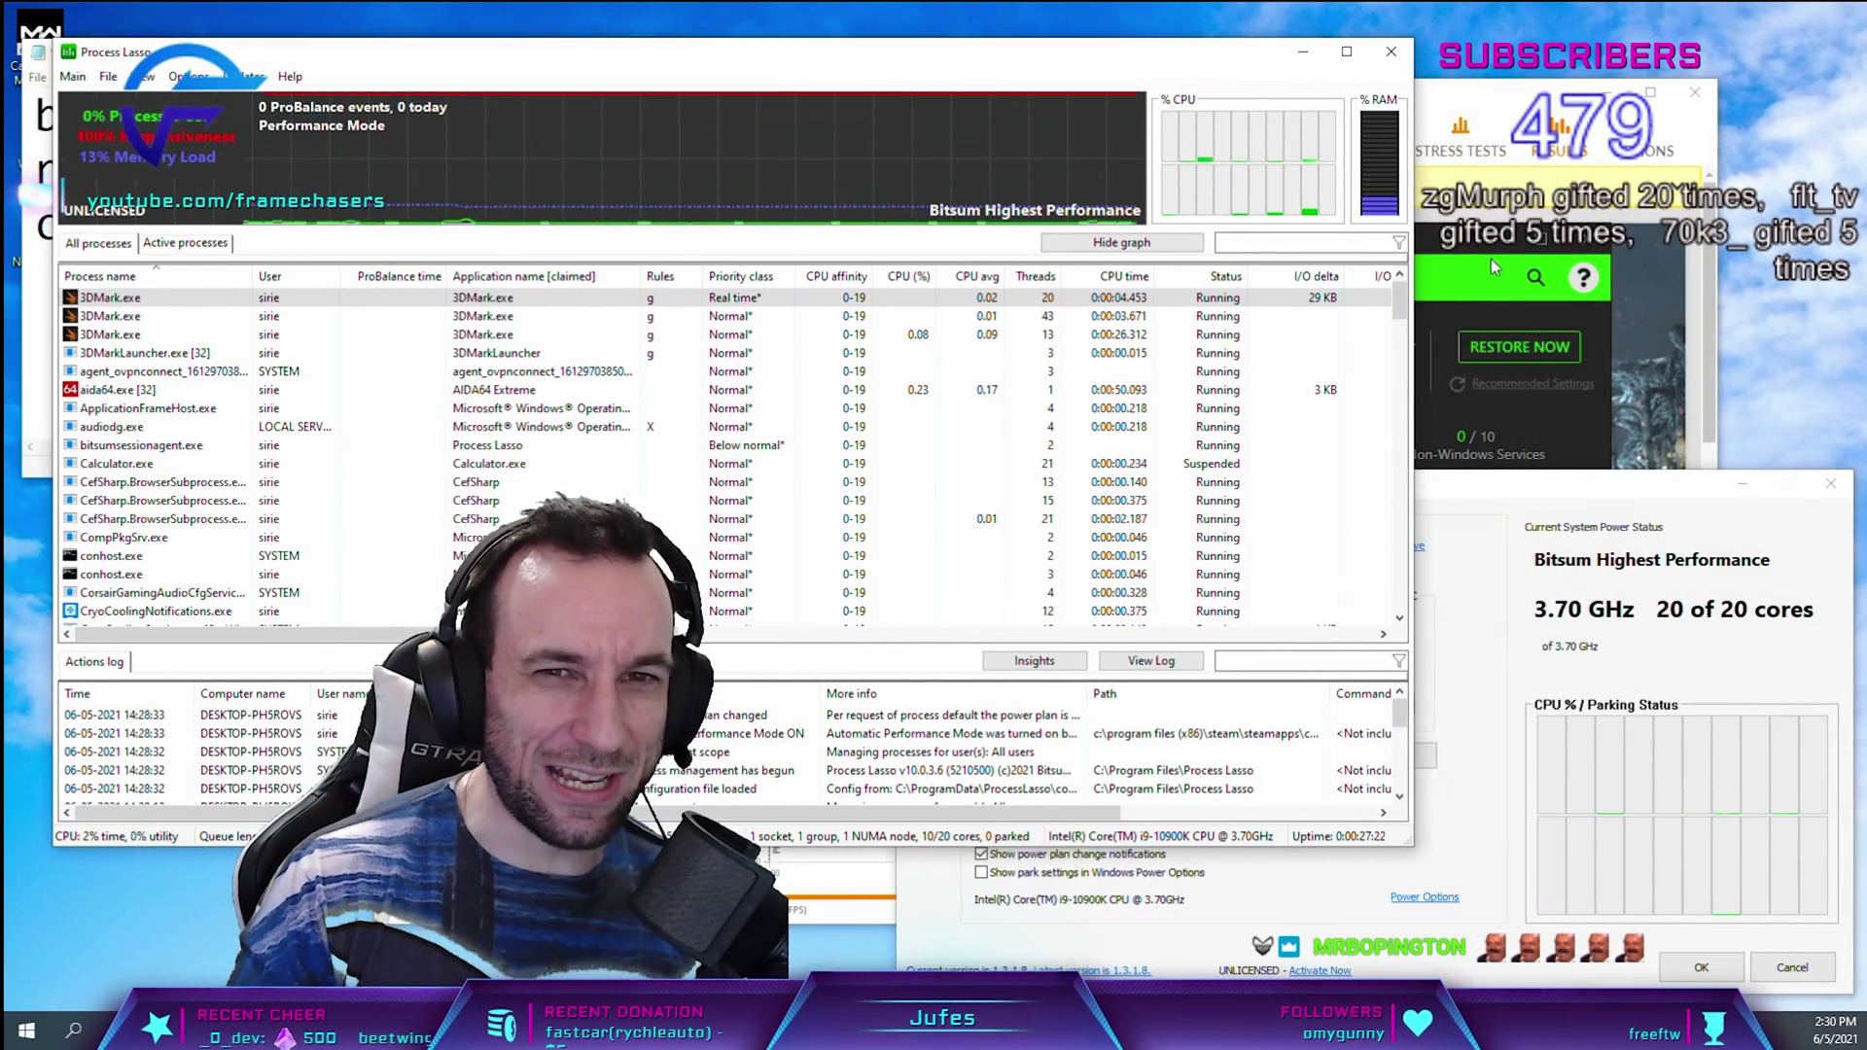
- Arrange the Razer Cortex, ParkControl and Intelligent standby list cleaner windows around Process Lasso so all the optimizers can be seen
mouse_move(1491, 257)
mouse_down()
mouse_move(1461, 255)
mouse_move(730, 720)
mouse_move(709, 788)
mouse_up()
click(1504, 498)
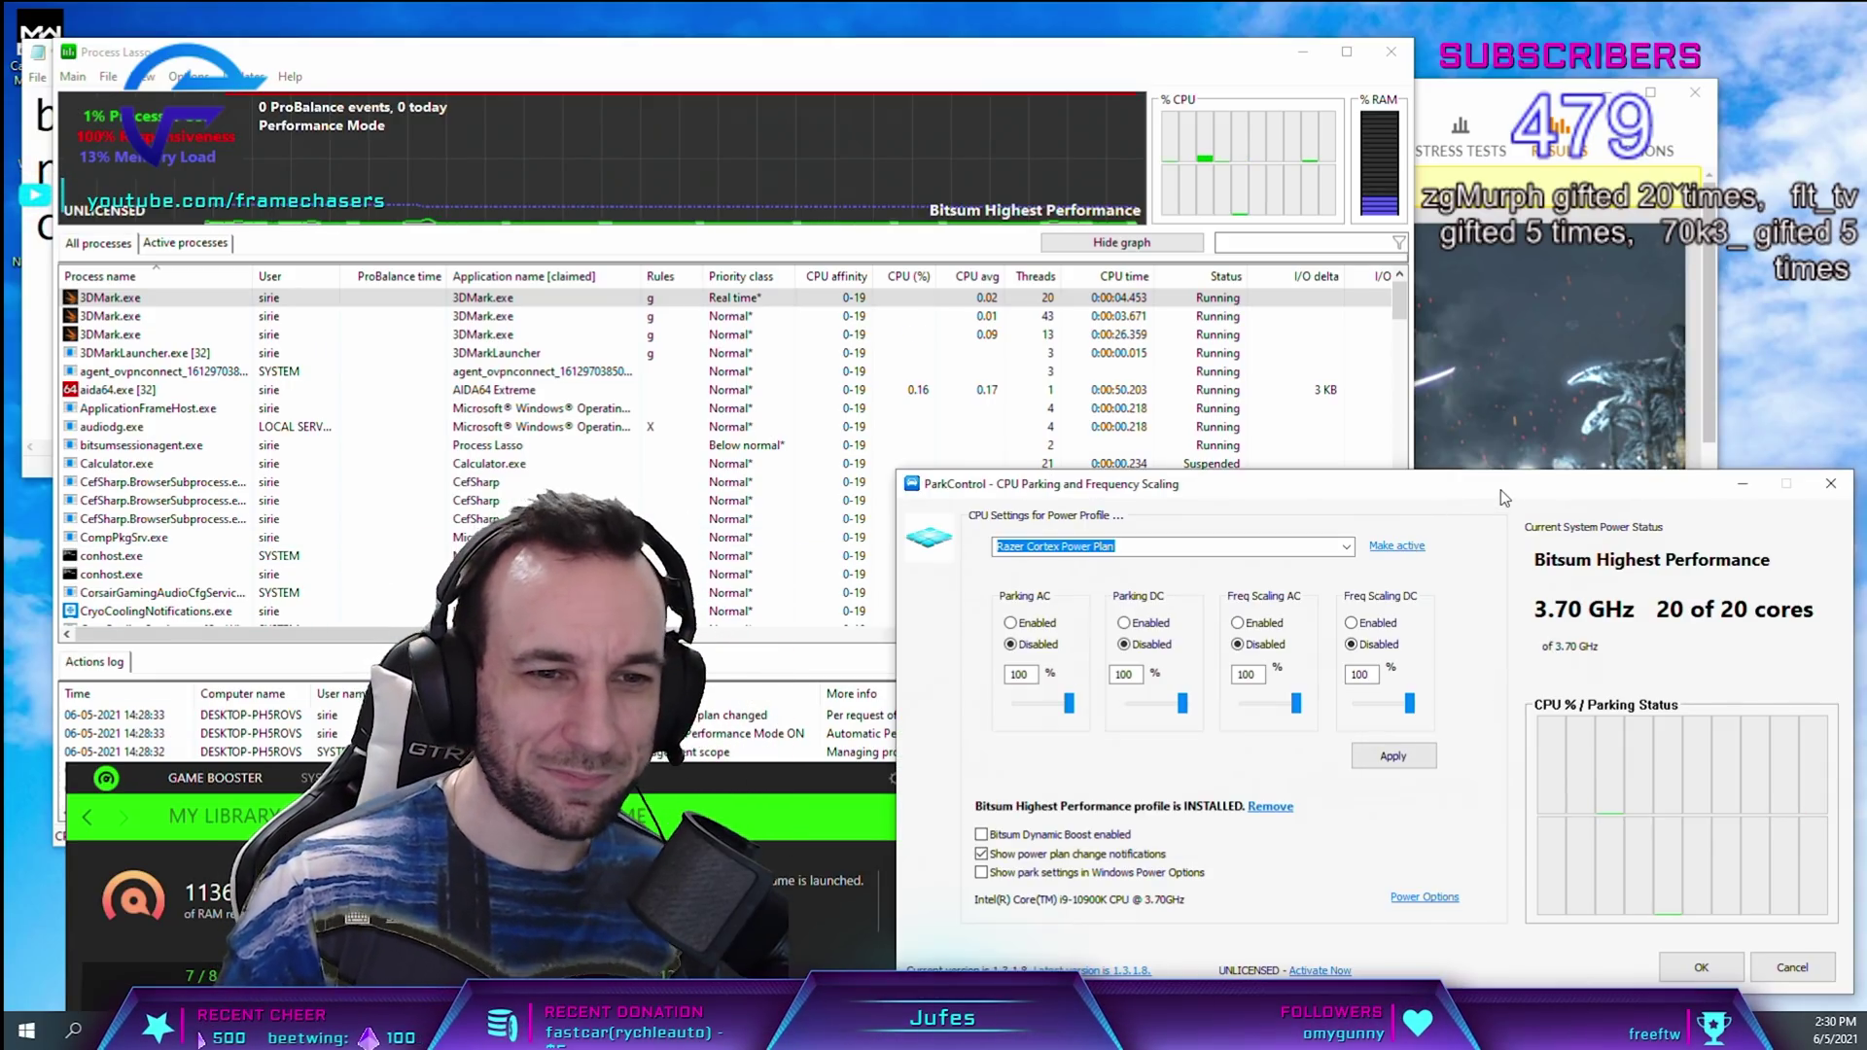
drag(1504, 498, 1521, 498)
key(alt+Tab)
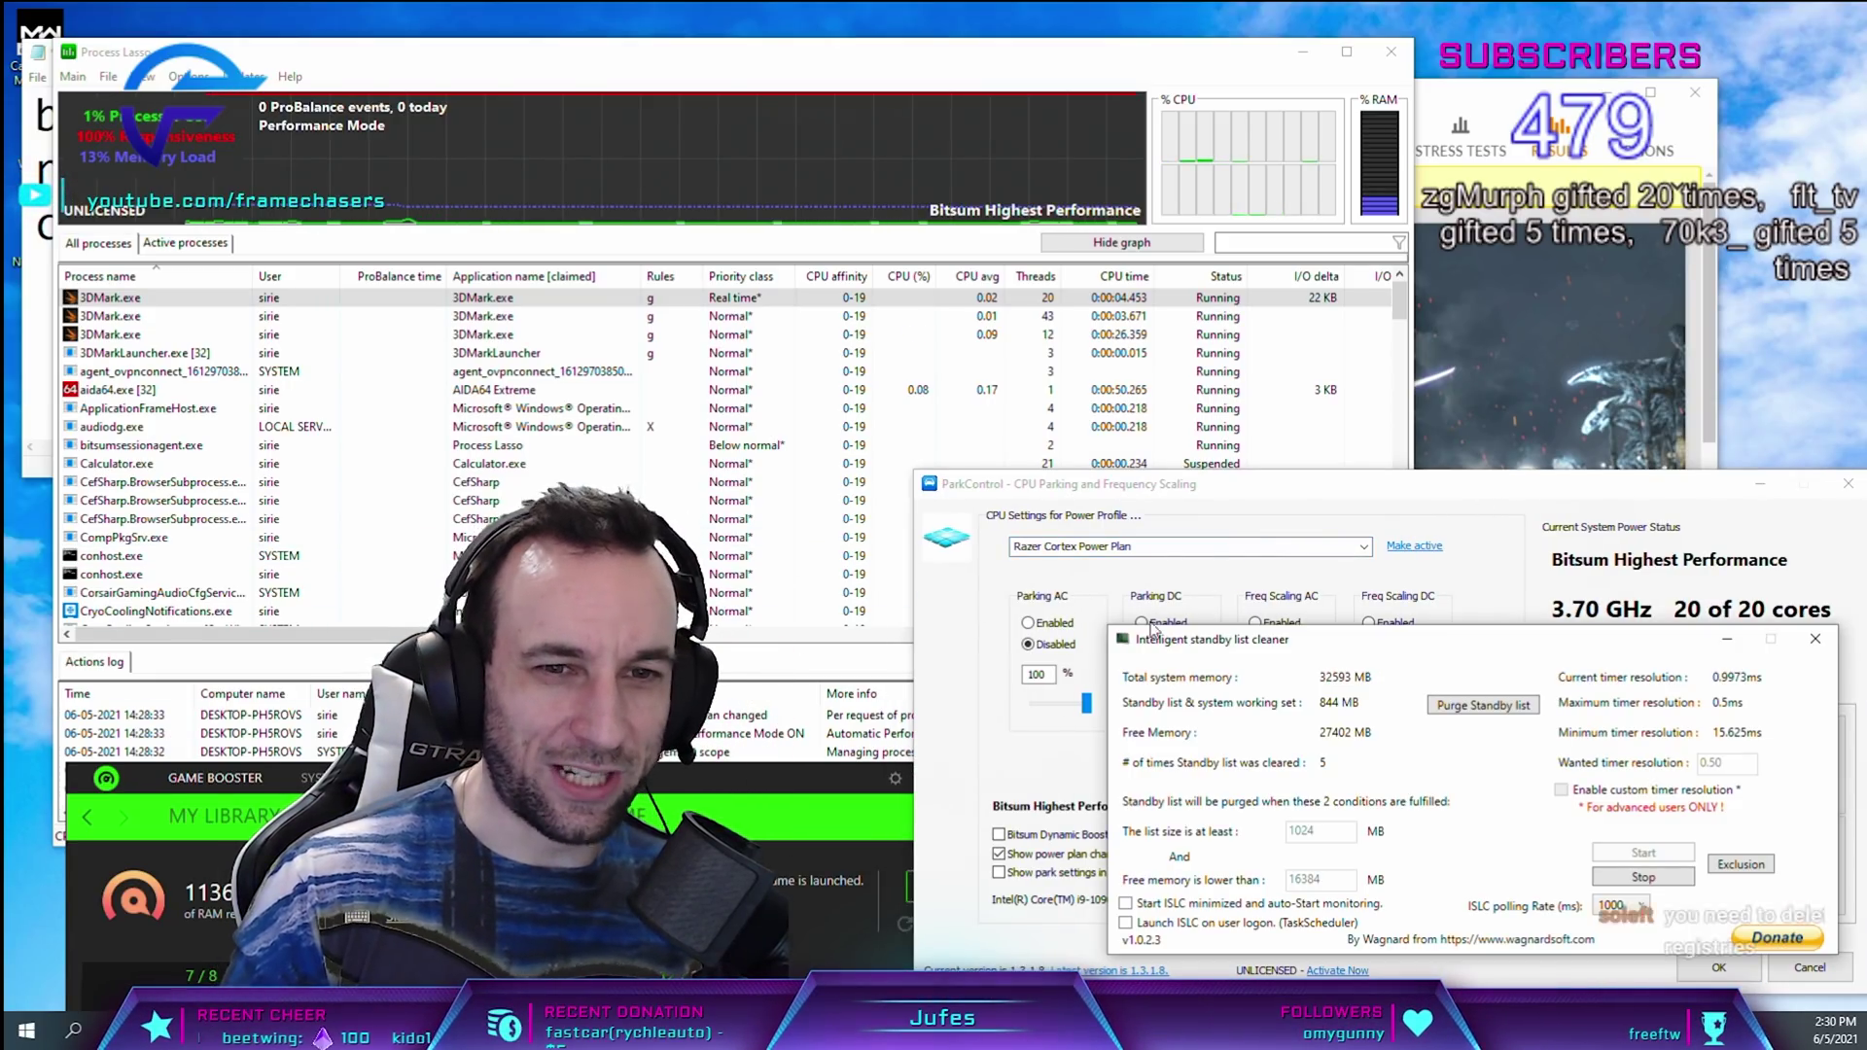
drag(1487, 639, 1502, 78)
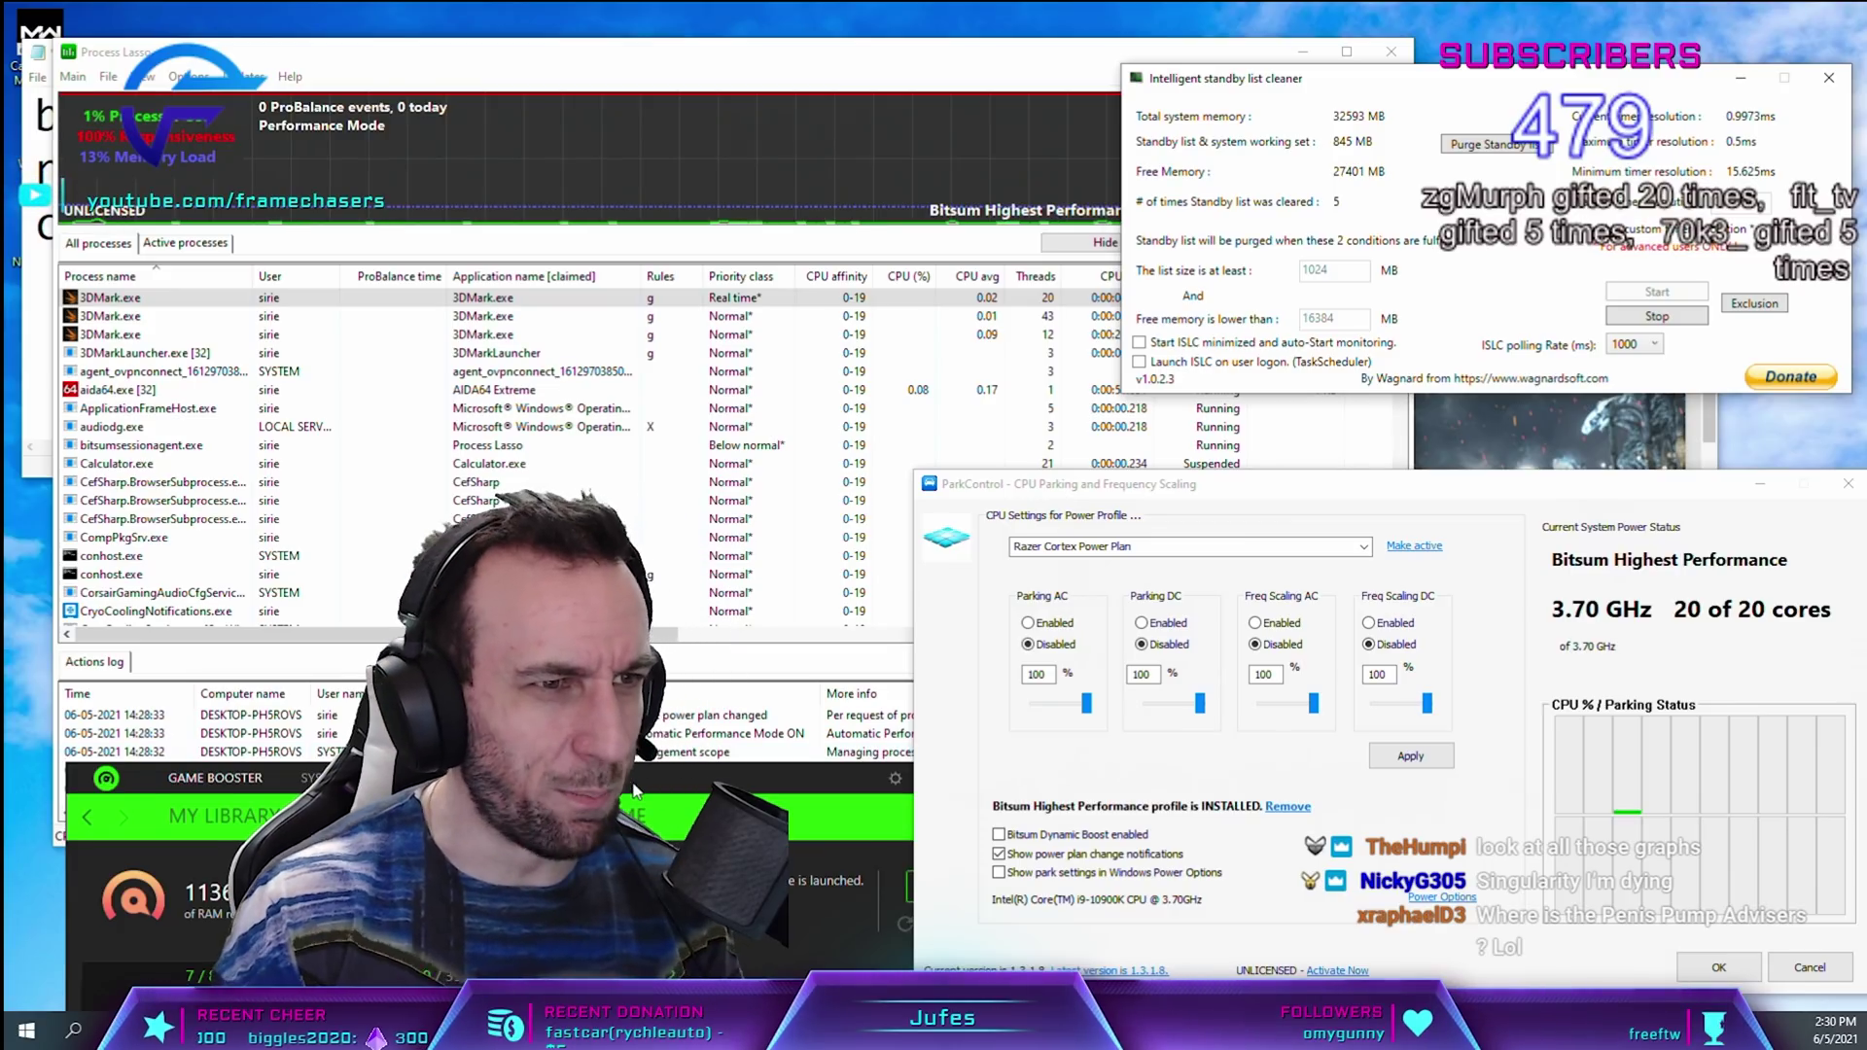
click(594, 147)
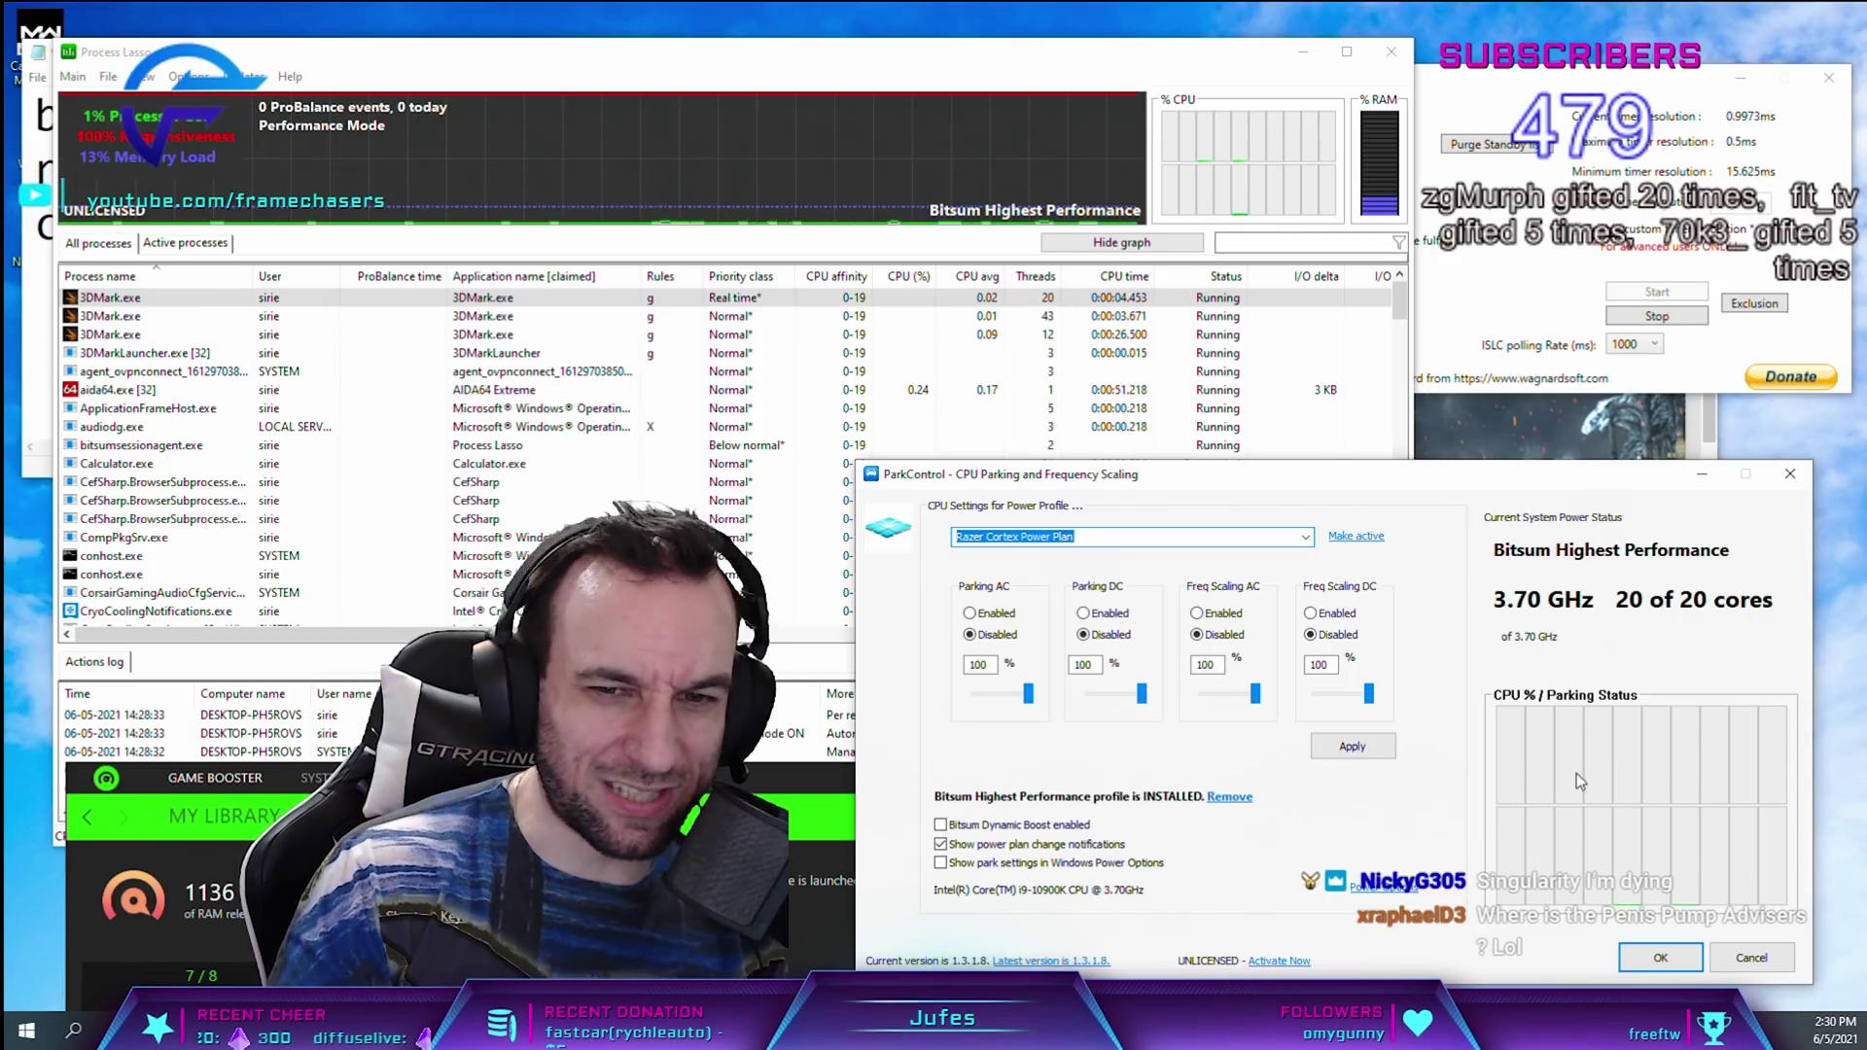
drag(1369, 485, 1482, 560)
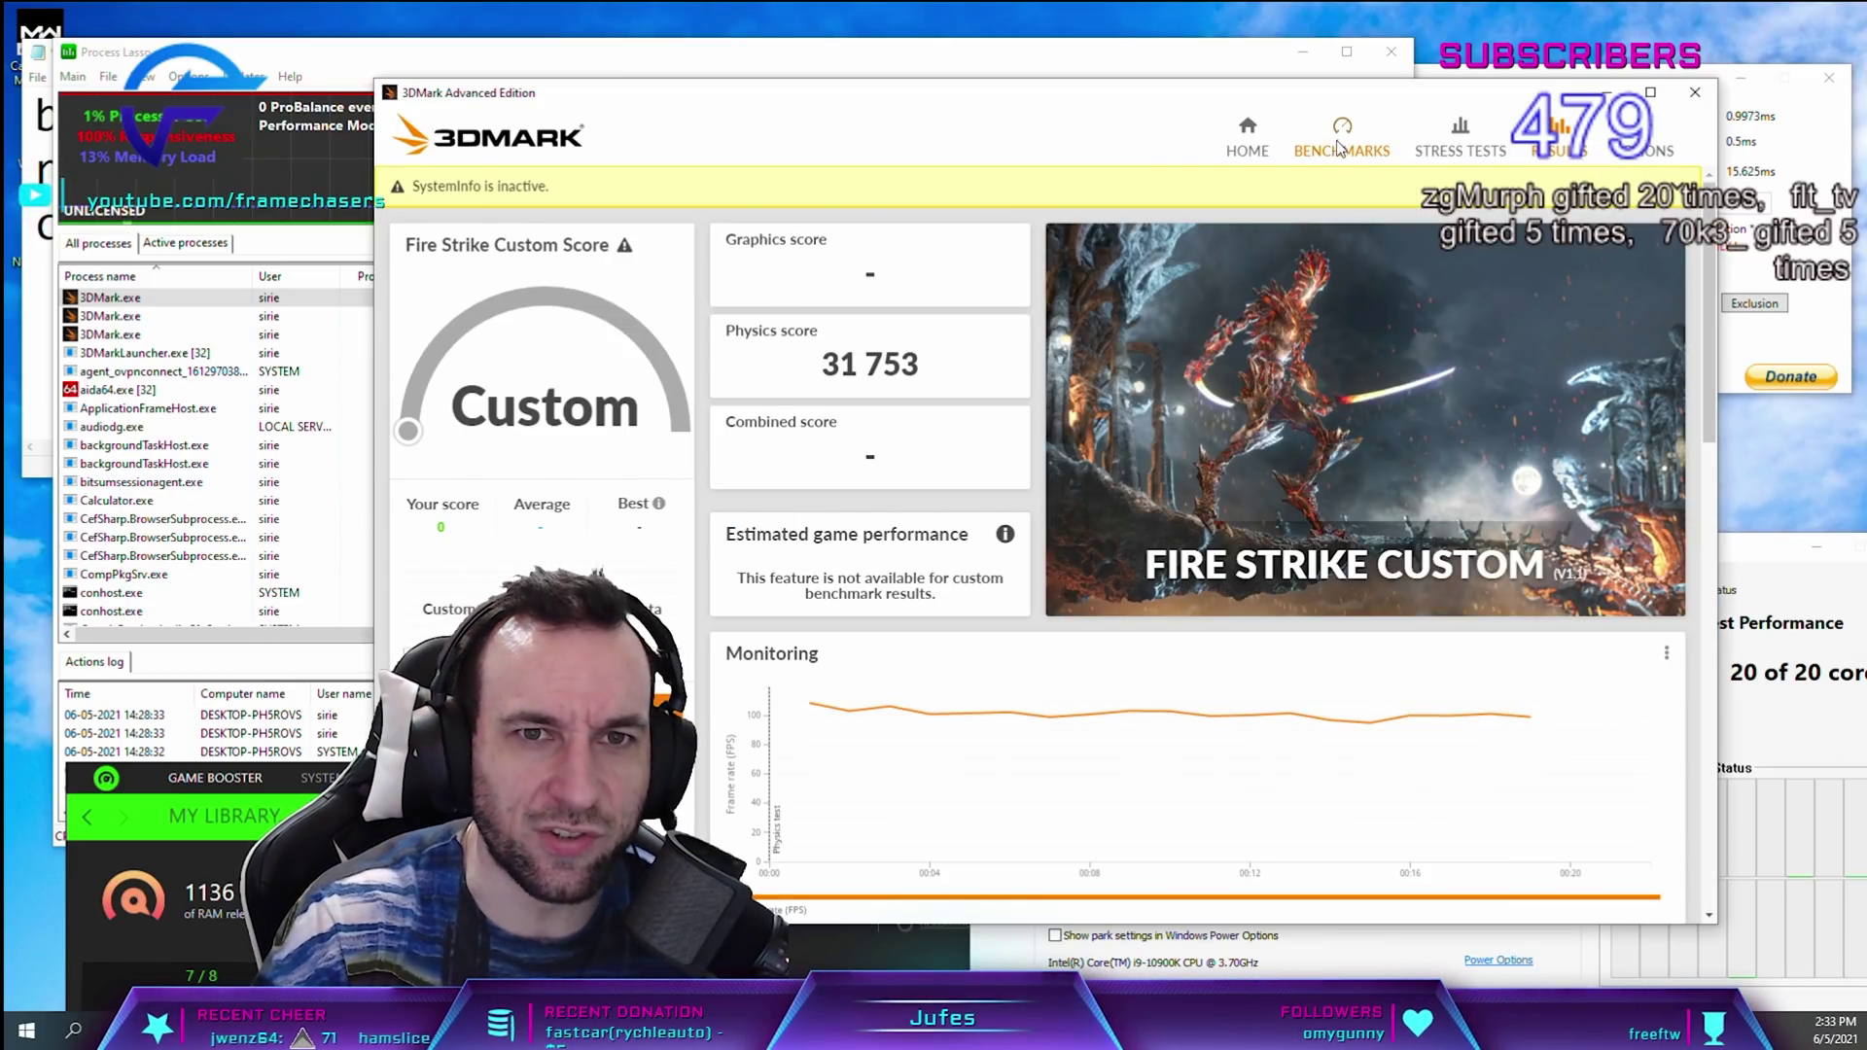
- Run the custom Fire Strike benchmark again in 3DMark
click(1340, 149)
click(1420, 632)
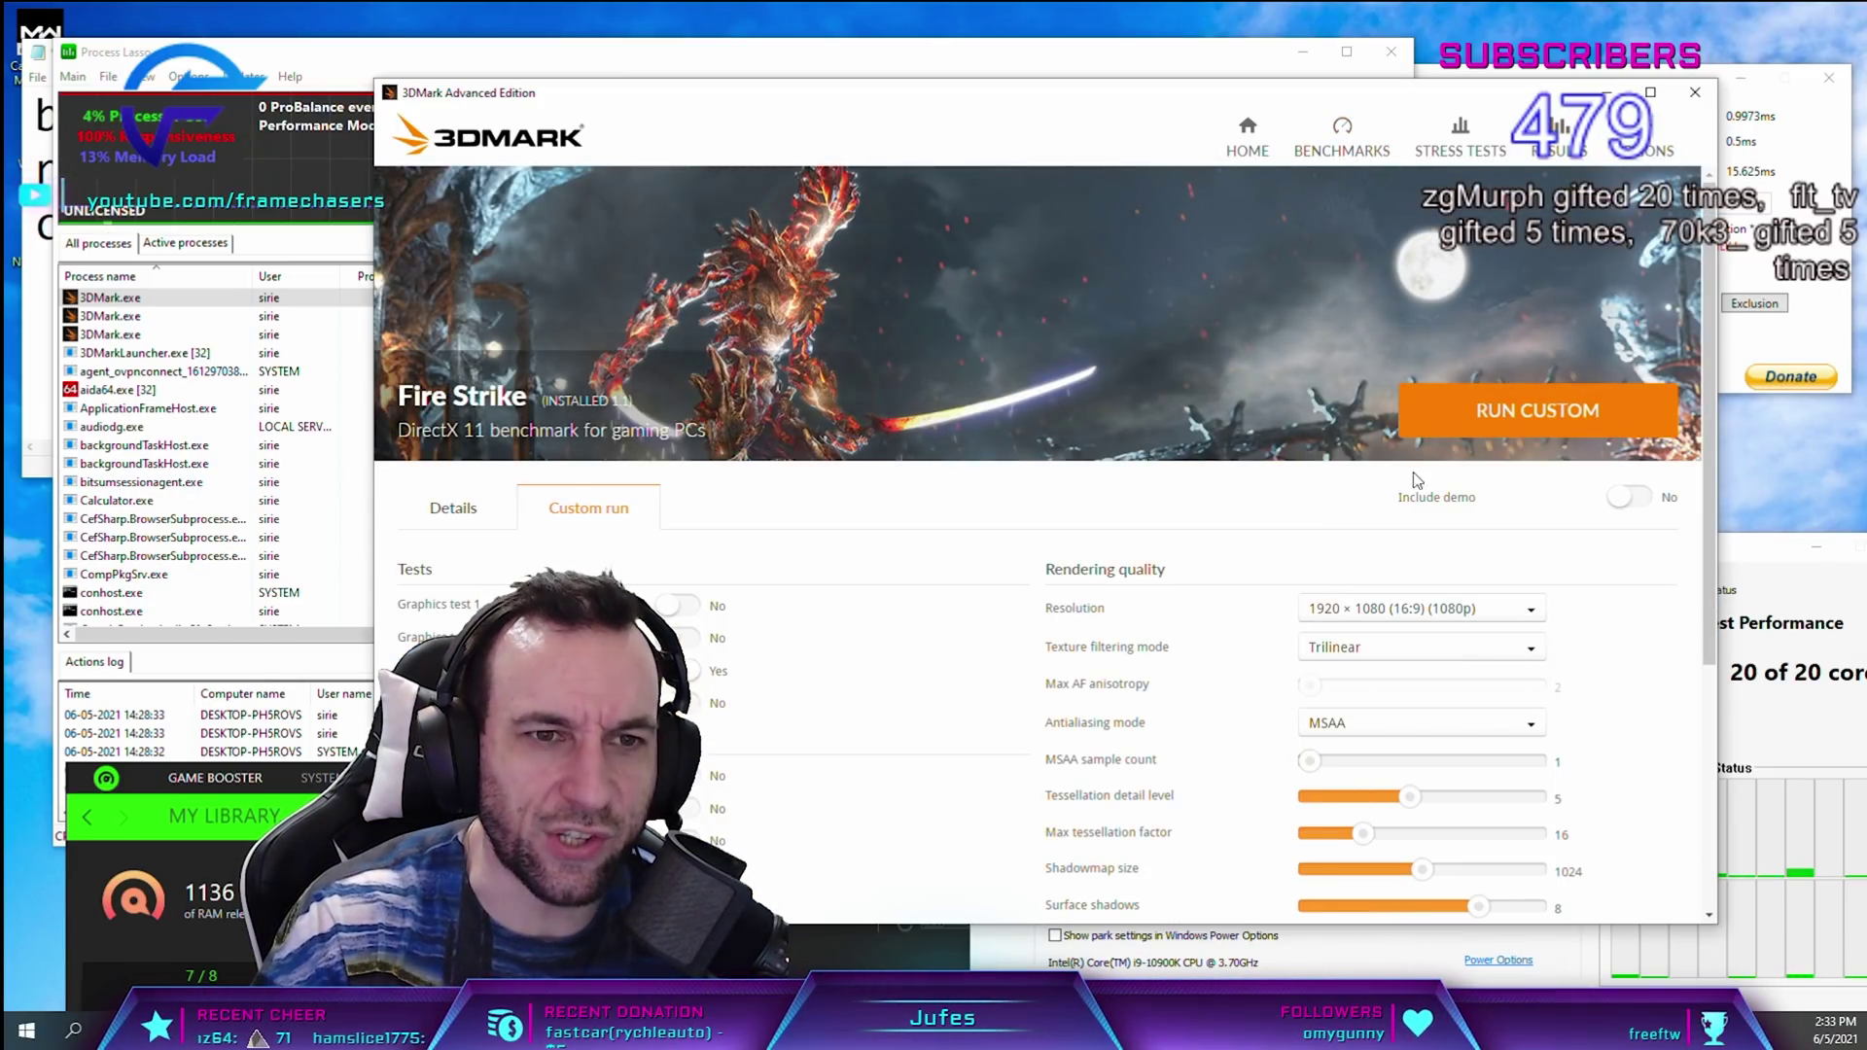
click(1493, 430)
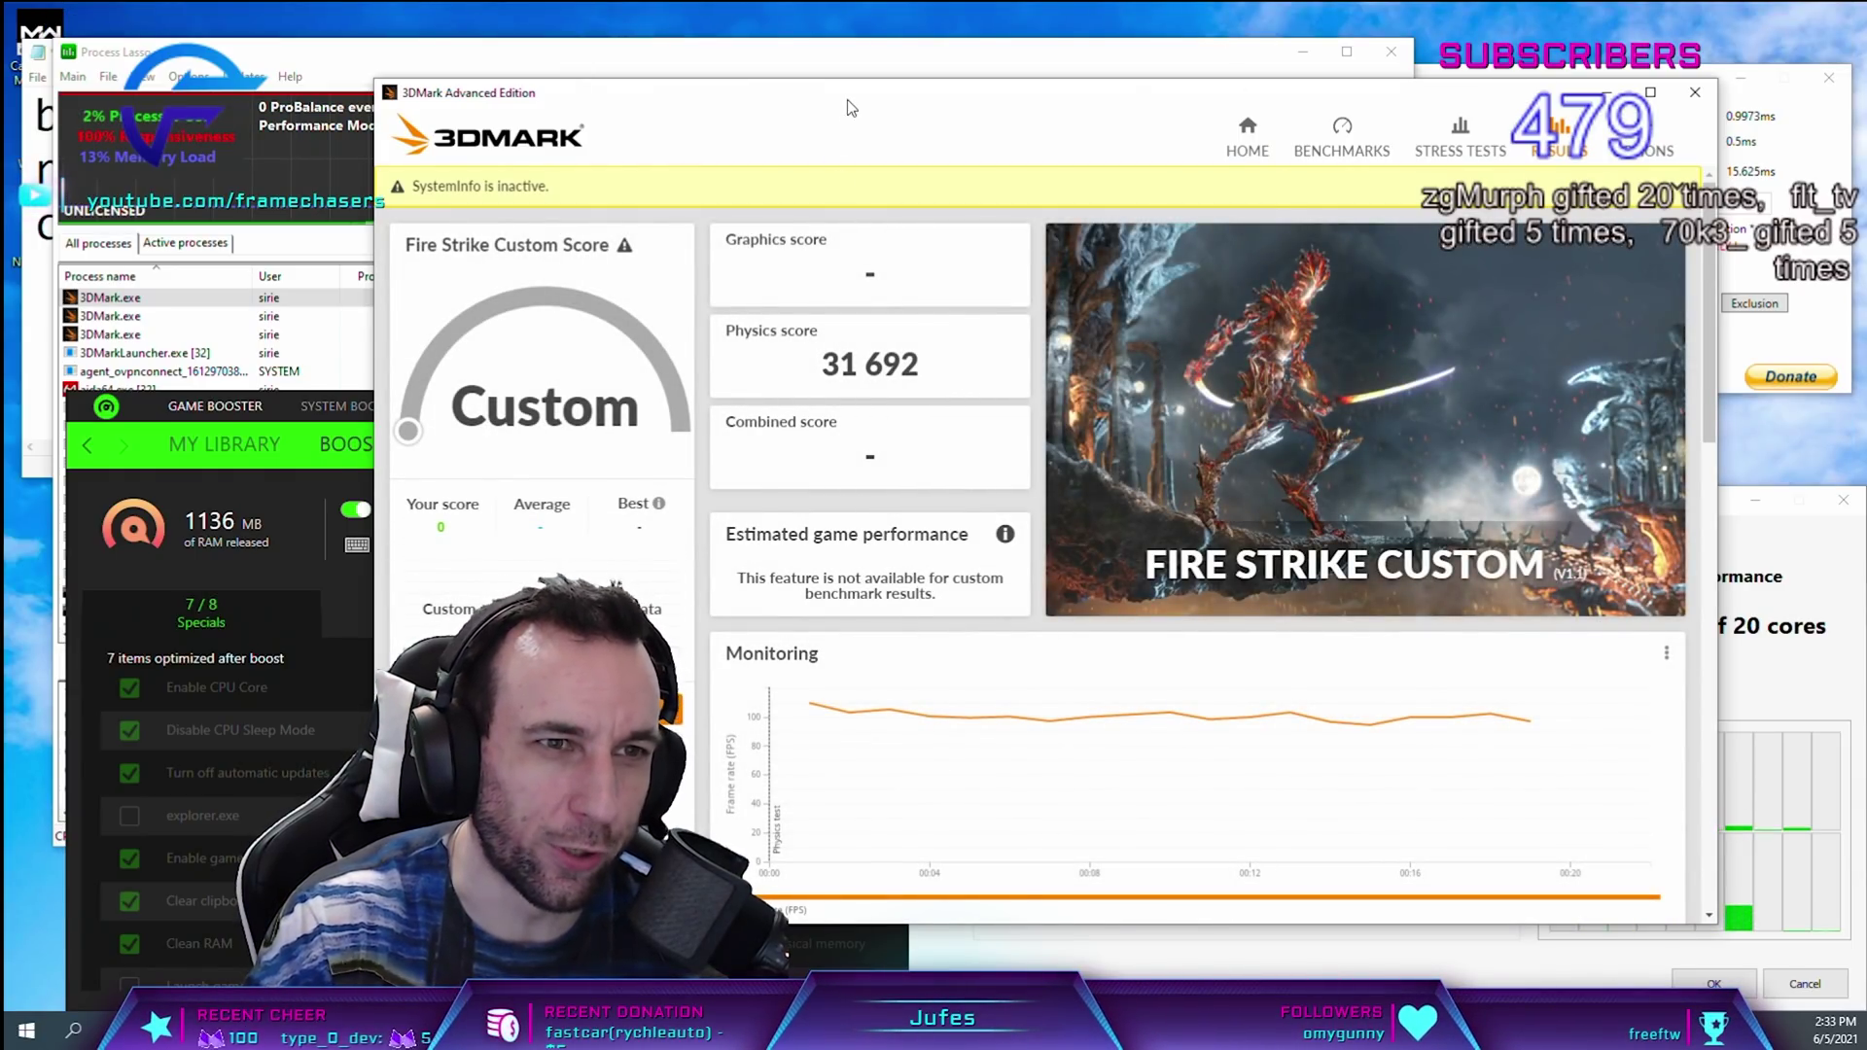
- Record the physics score 31692 on the core parker line in Notepad
drag(848, 97, 936, 86)
click(31, 299)
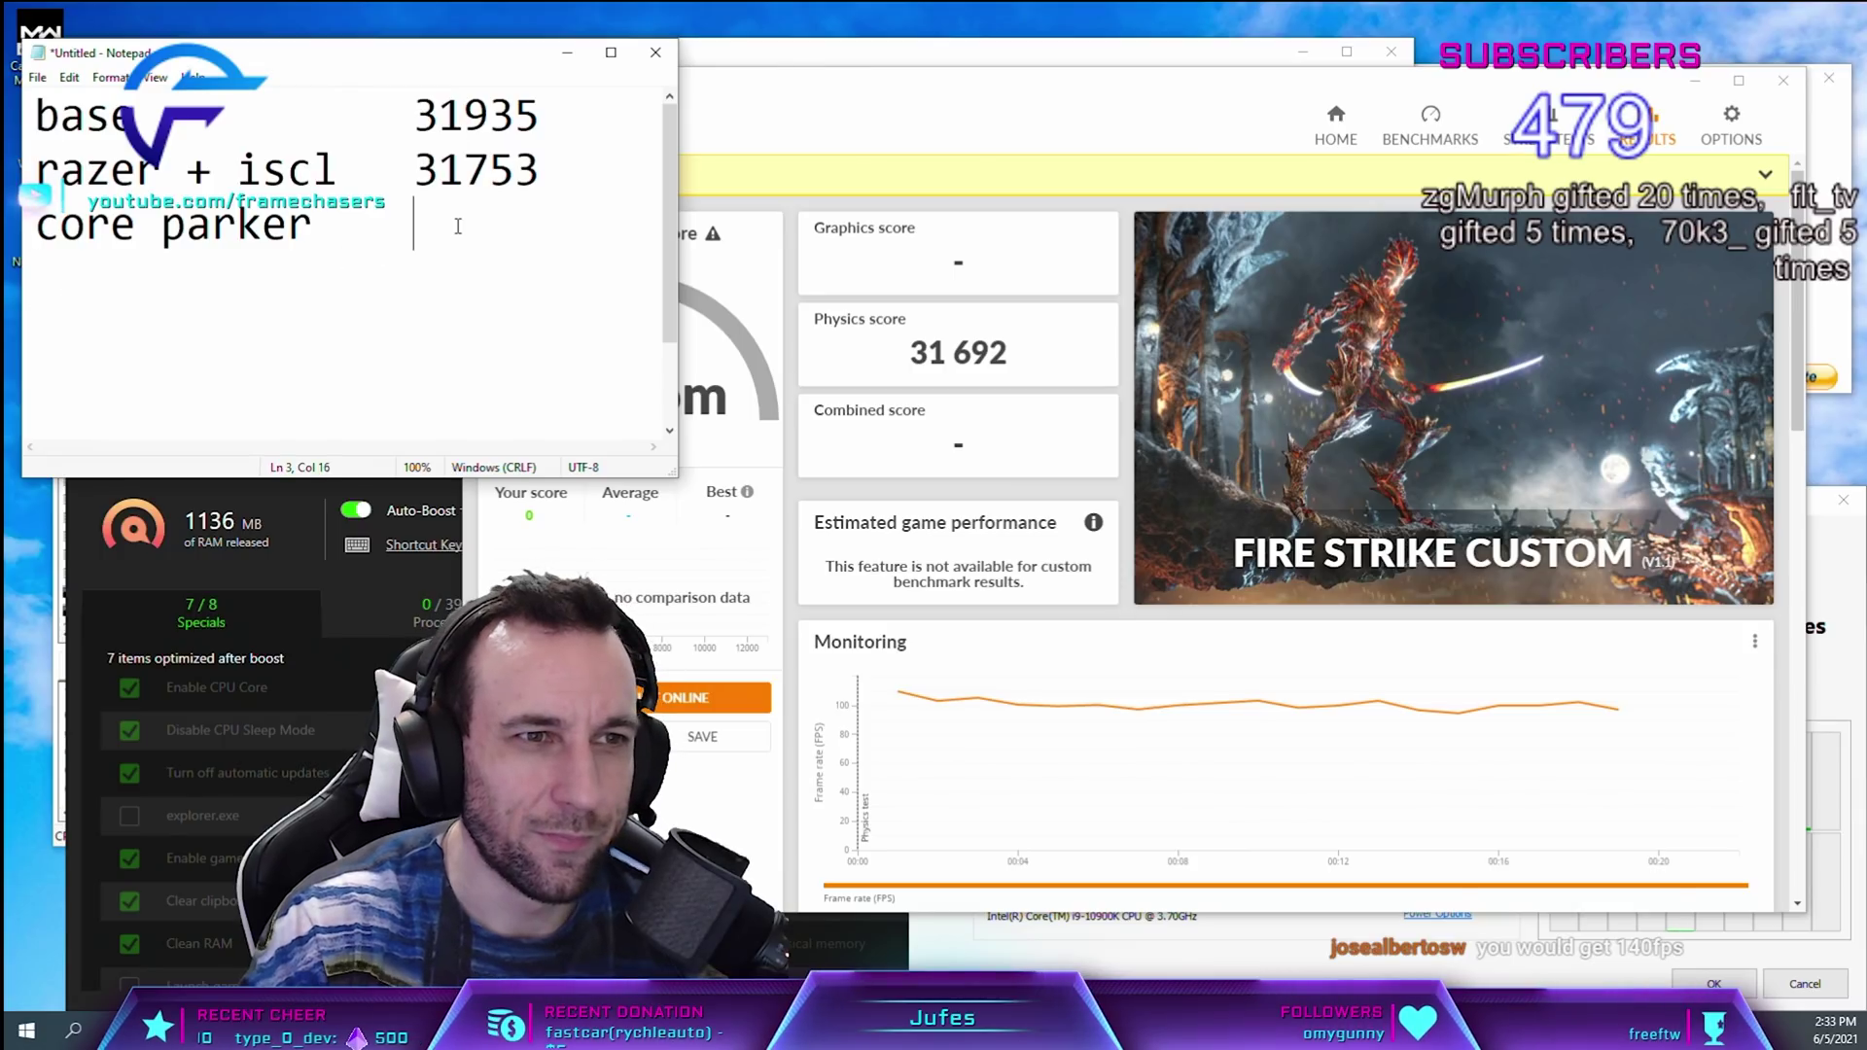
text(31692)
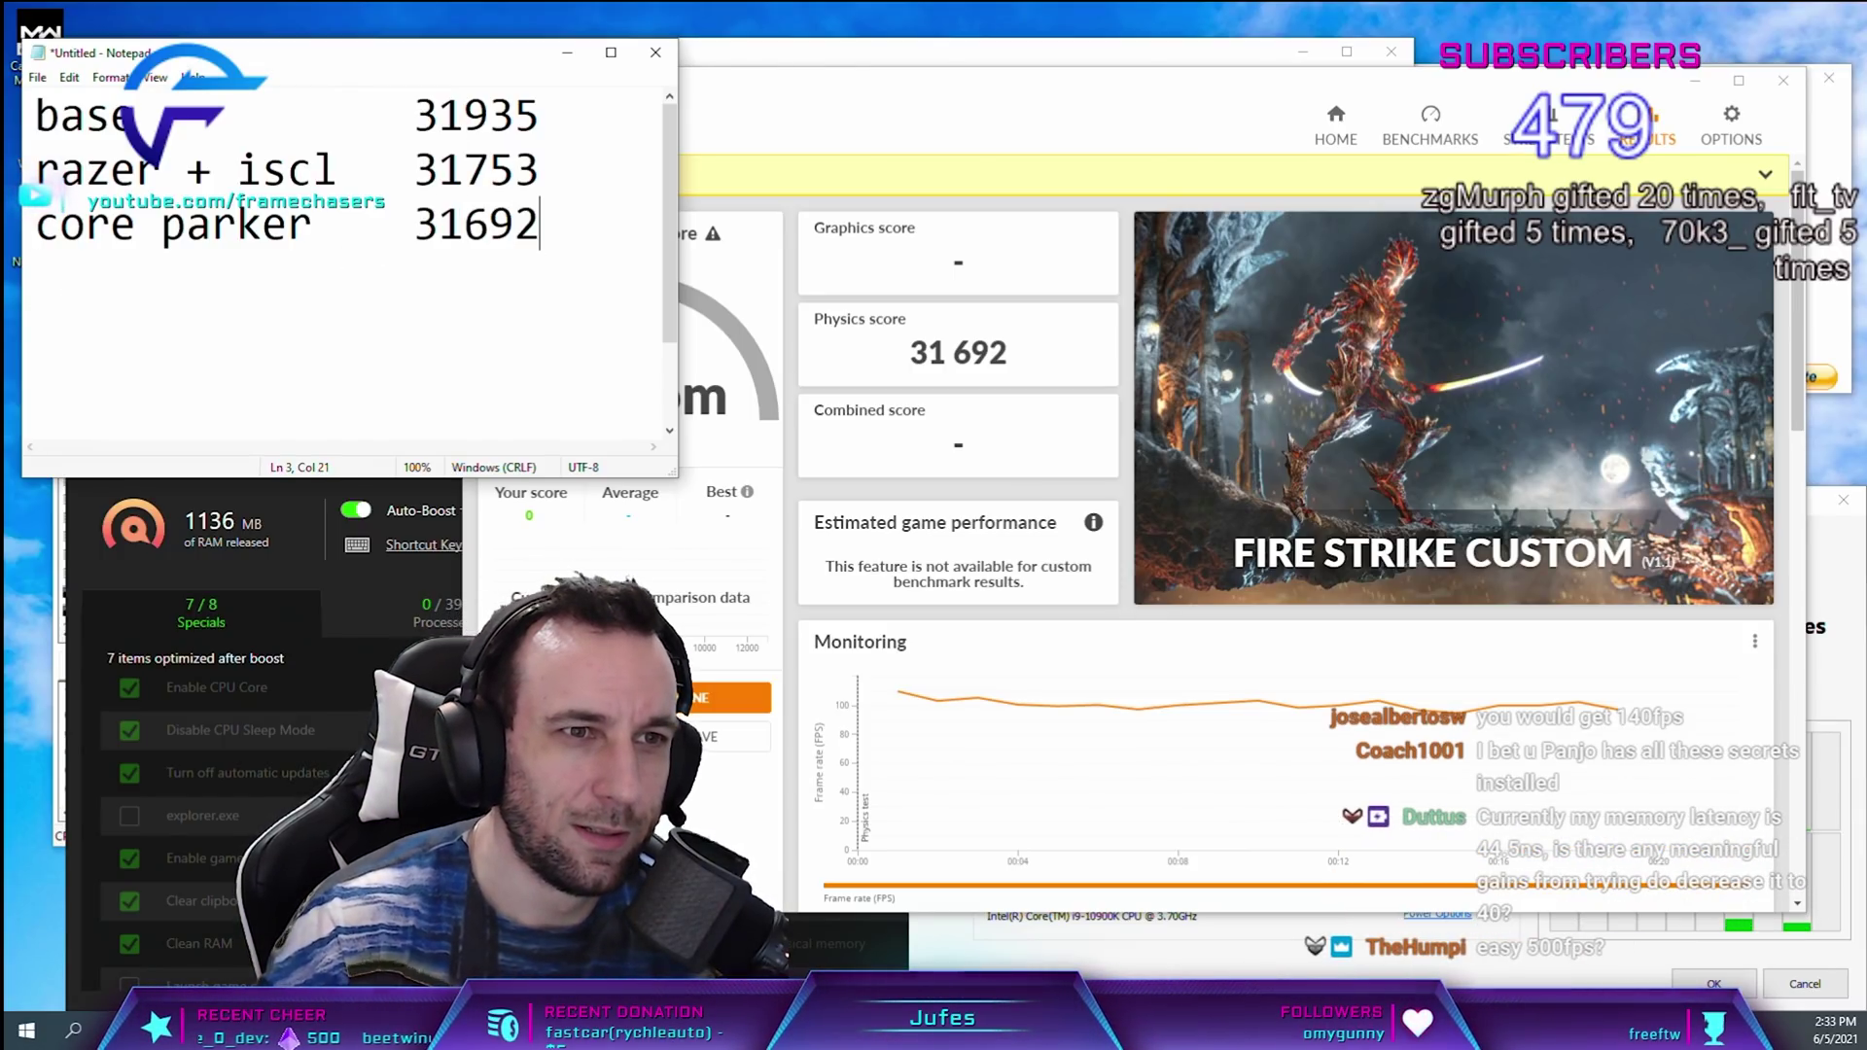
key(Return)
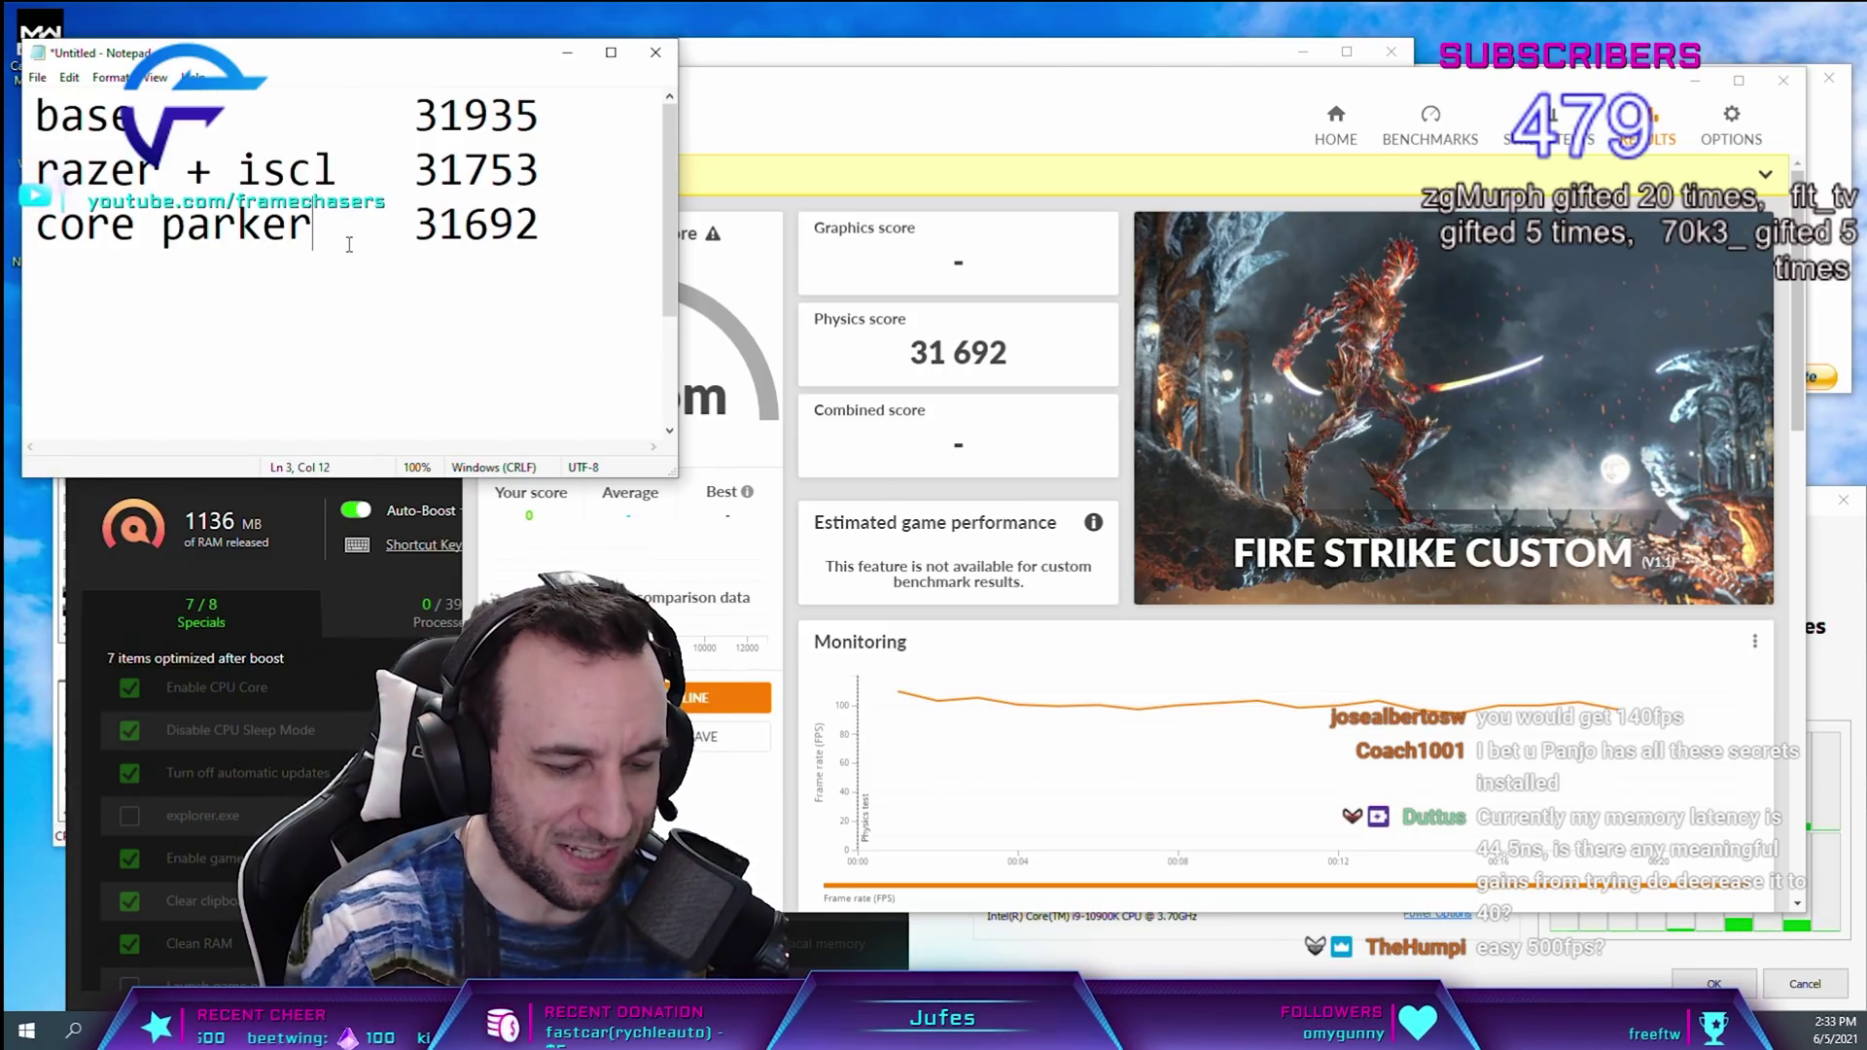
- Change the third line's label in the score notes to parker/lasso and realign its score with the others
text(/lasso)
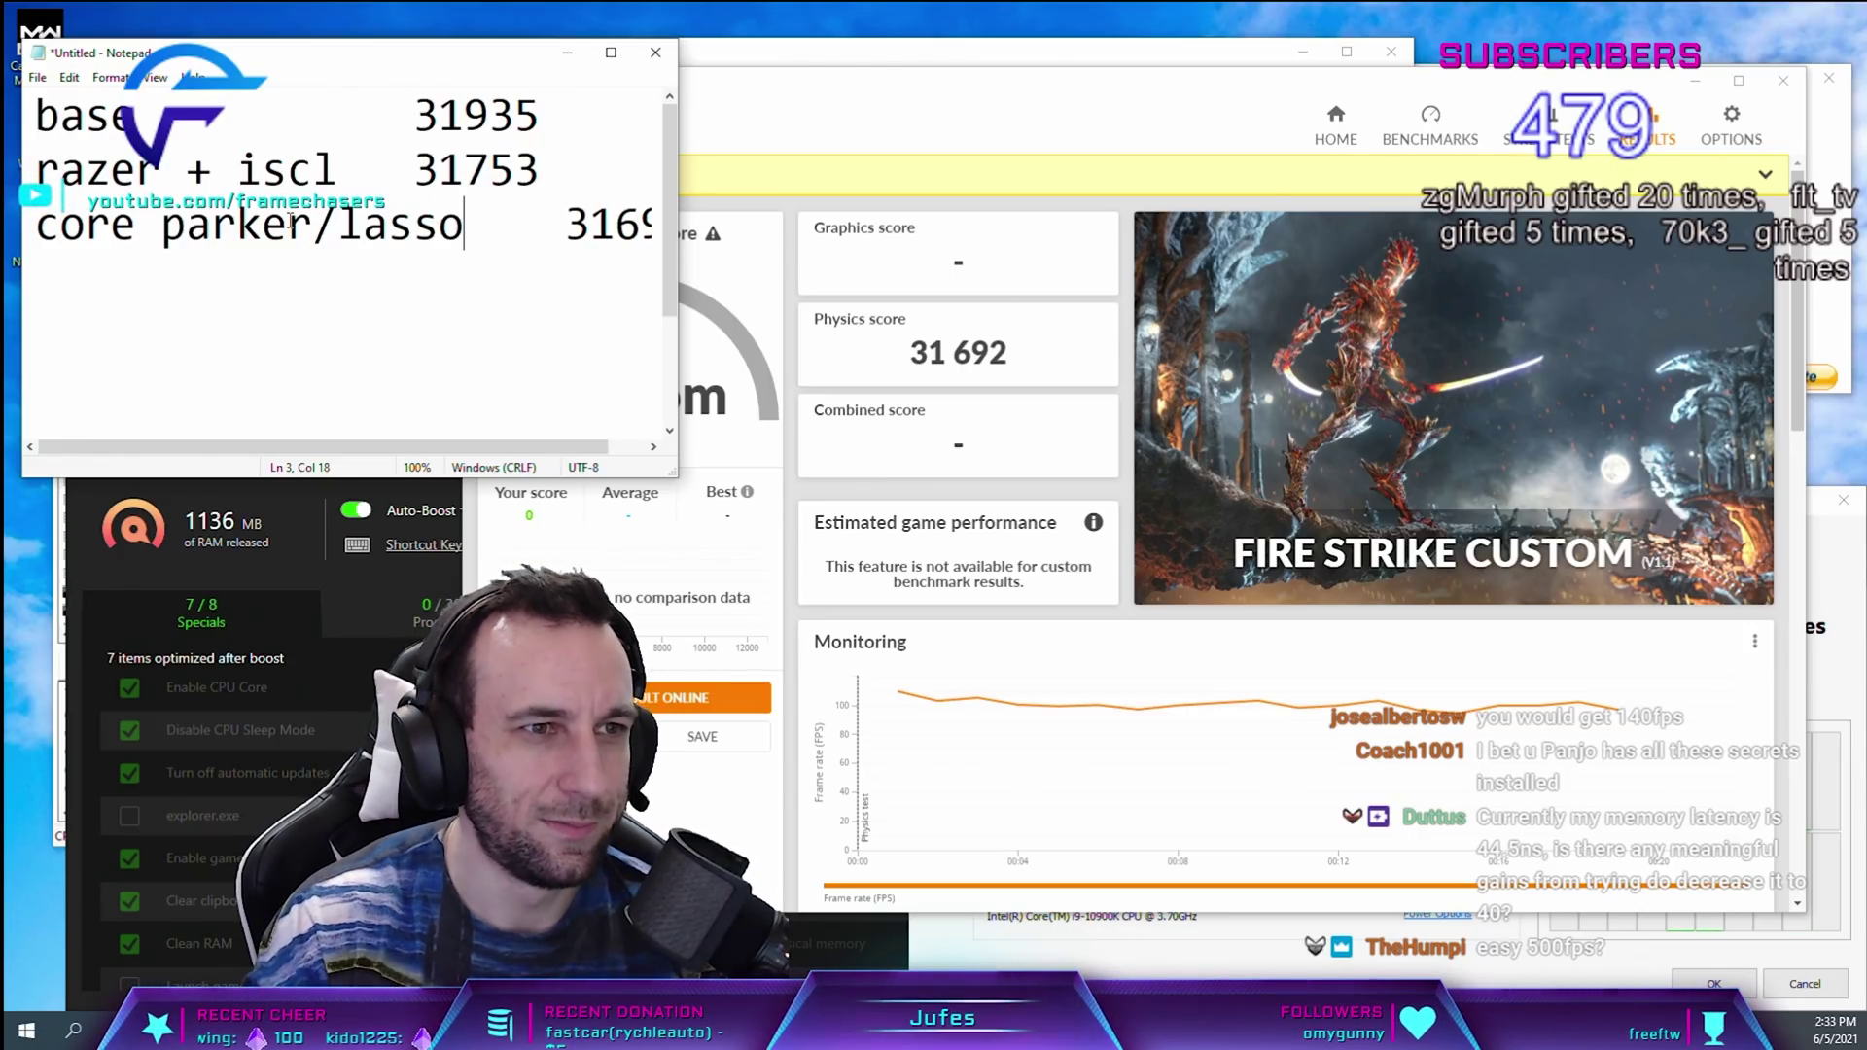
click(171, 226)
key(BackSpace)
key(BackSpace)
key(BackSpace)
key(BackSpace)
key(BackSpace)
click(550, 231)
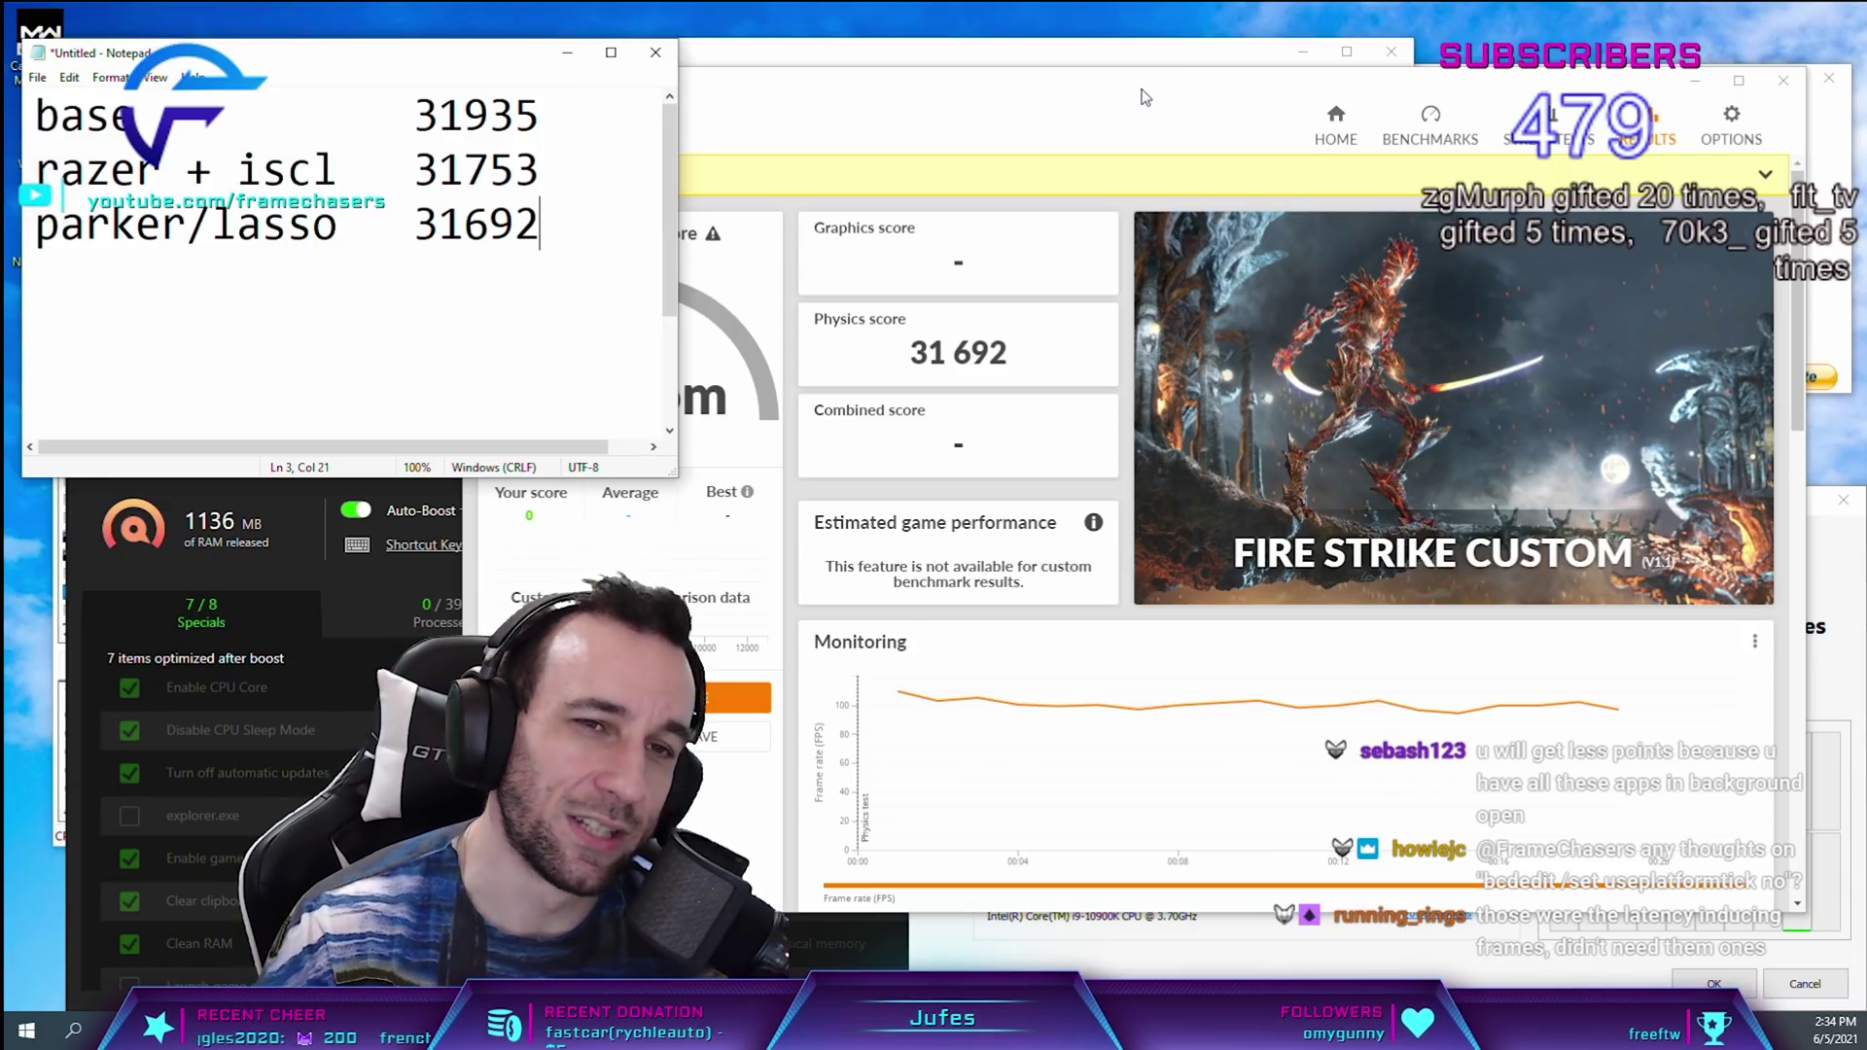
drag(1145, 97, 1073, 110)
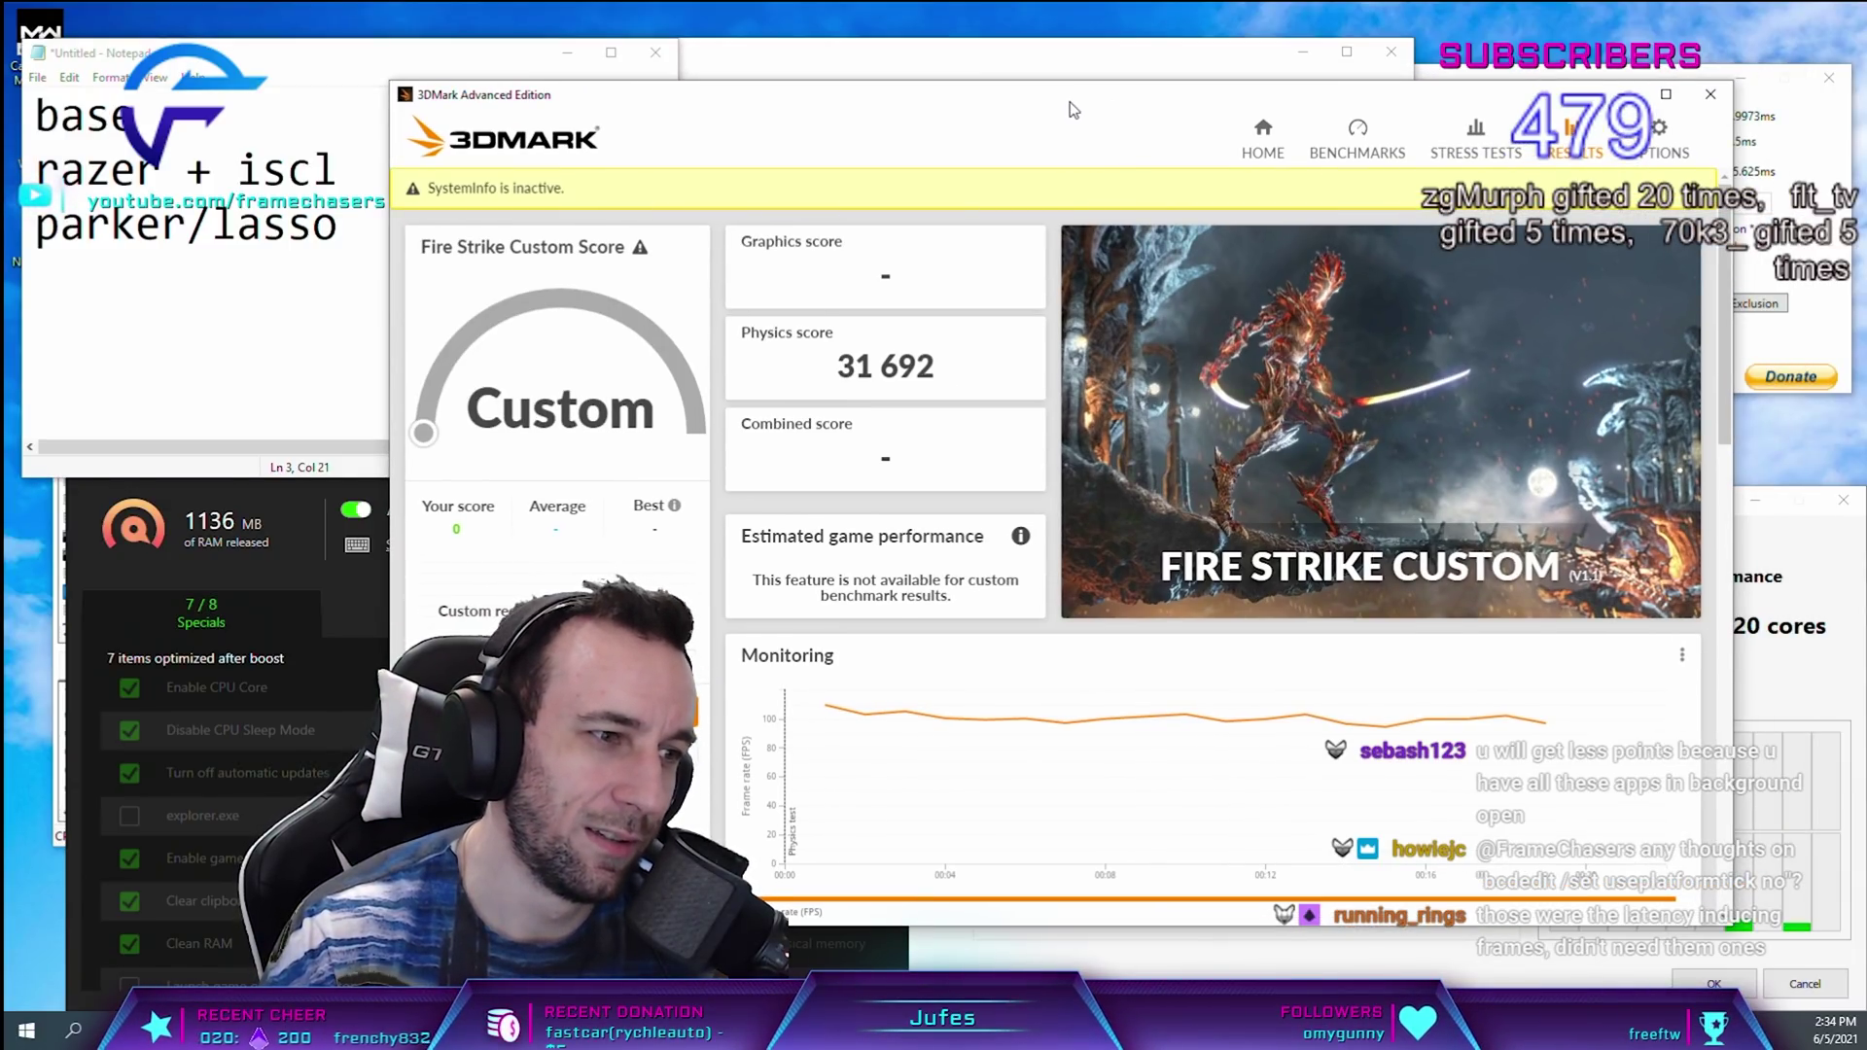
drag(1073, 110, 1180, 133)
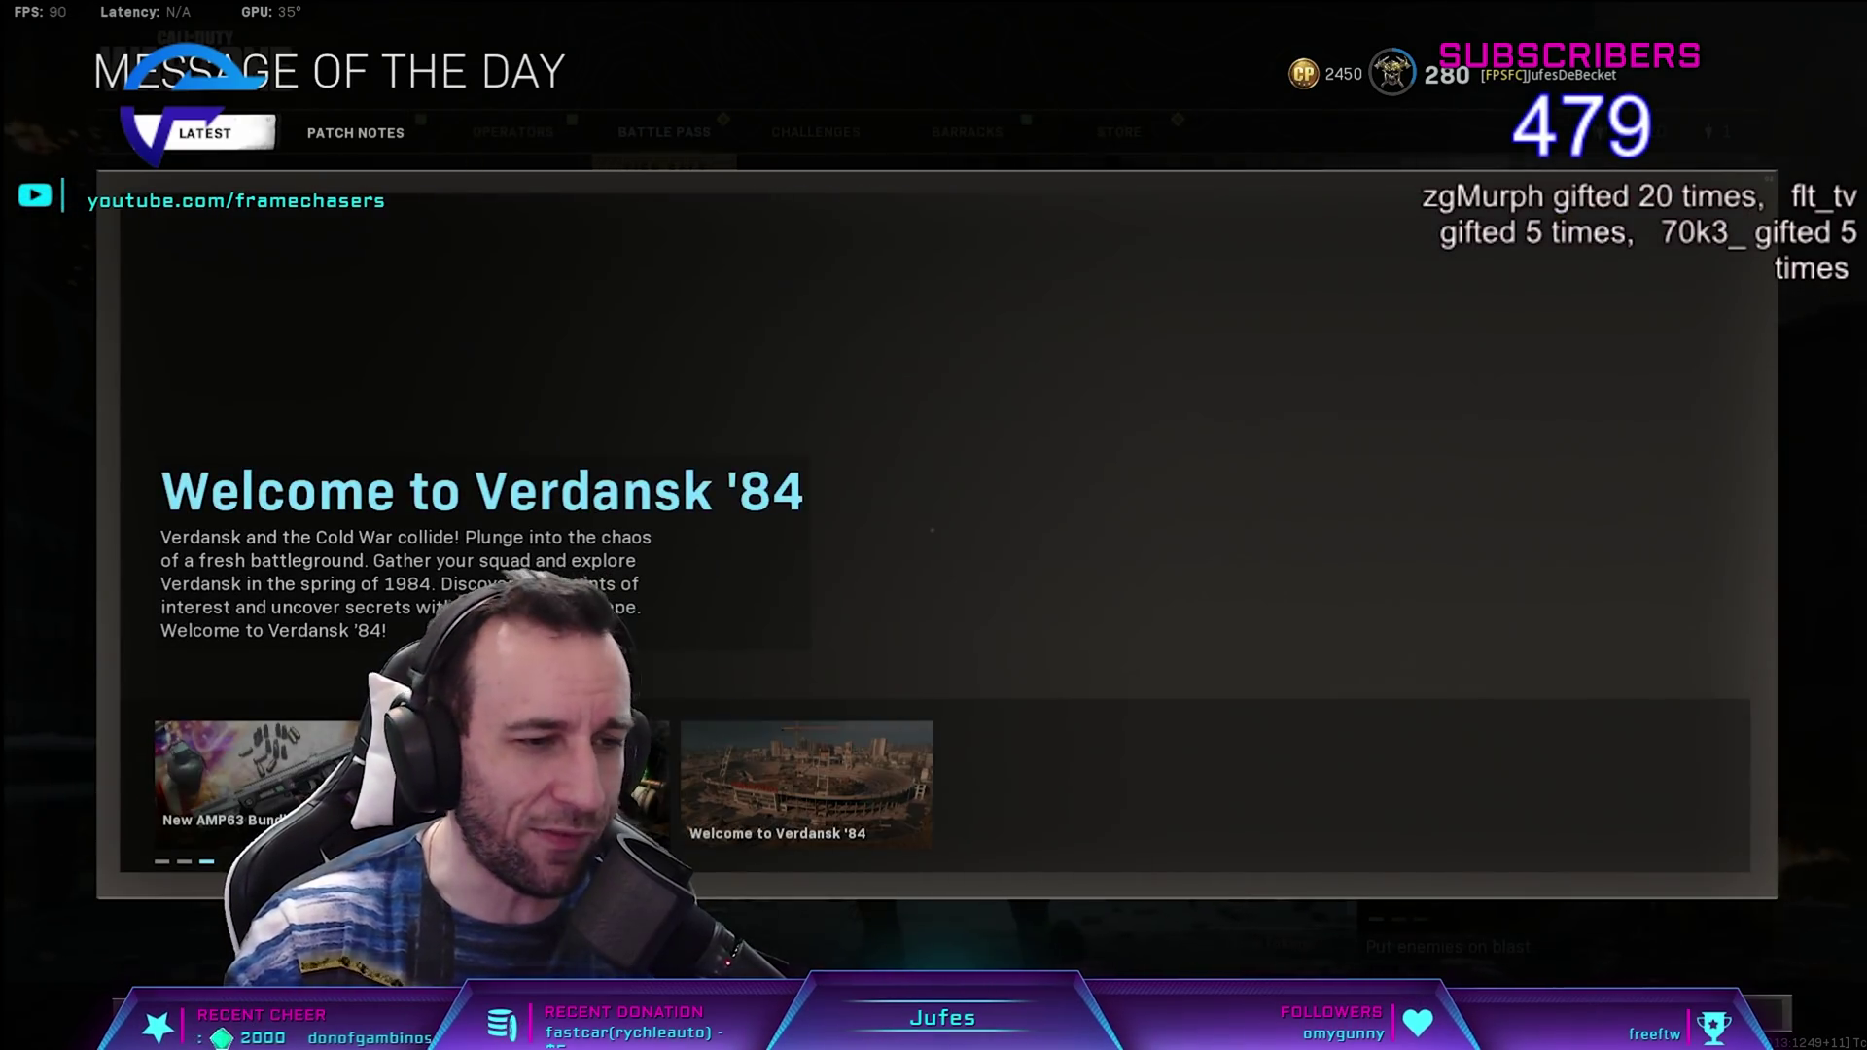
- Dismiss the Warzone message of the day and set the mouse sensitivity to 9.00 in the game options
key(Escape)
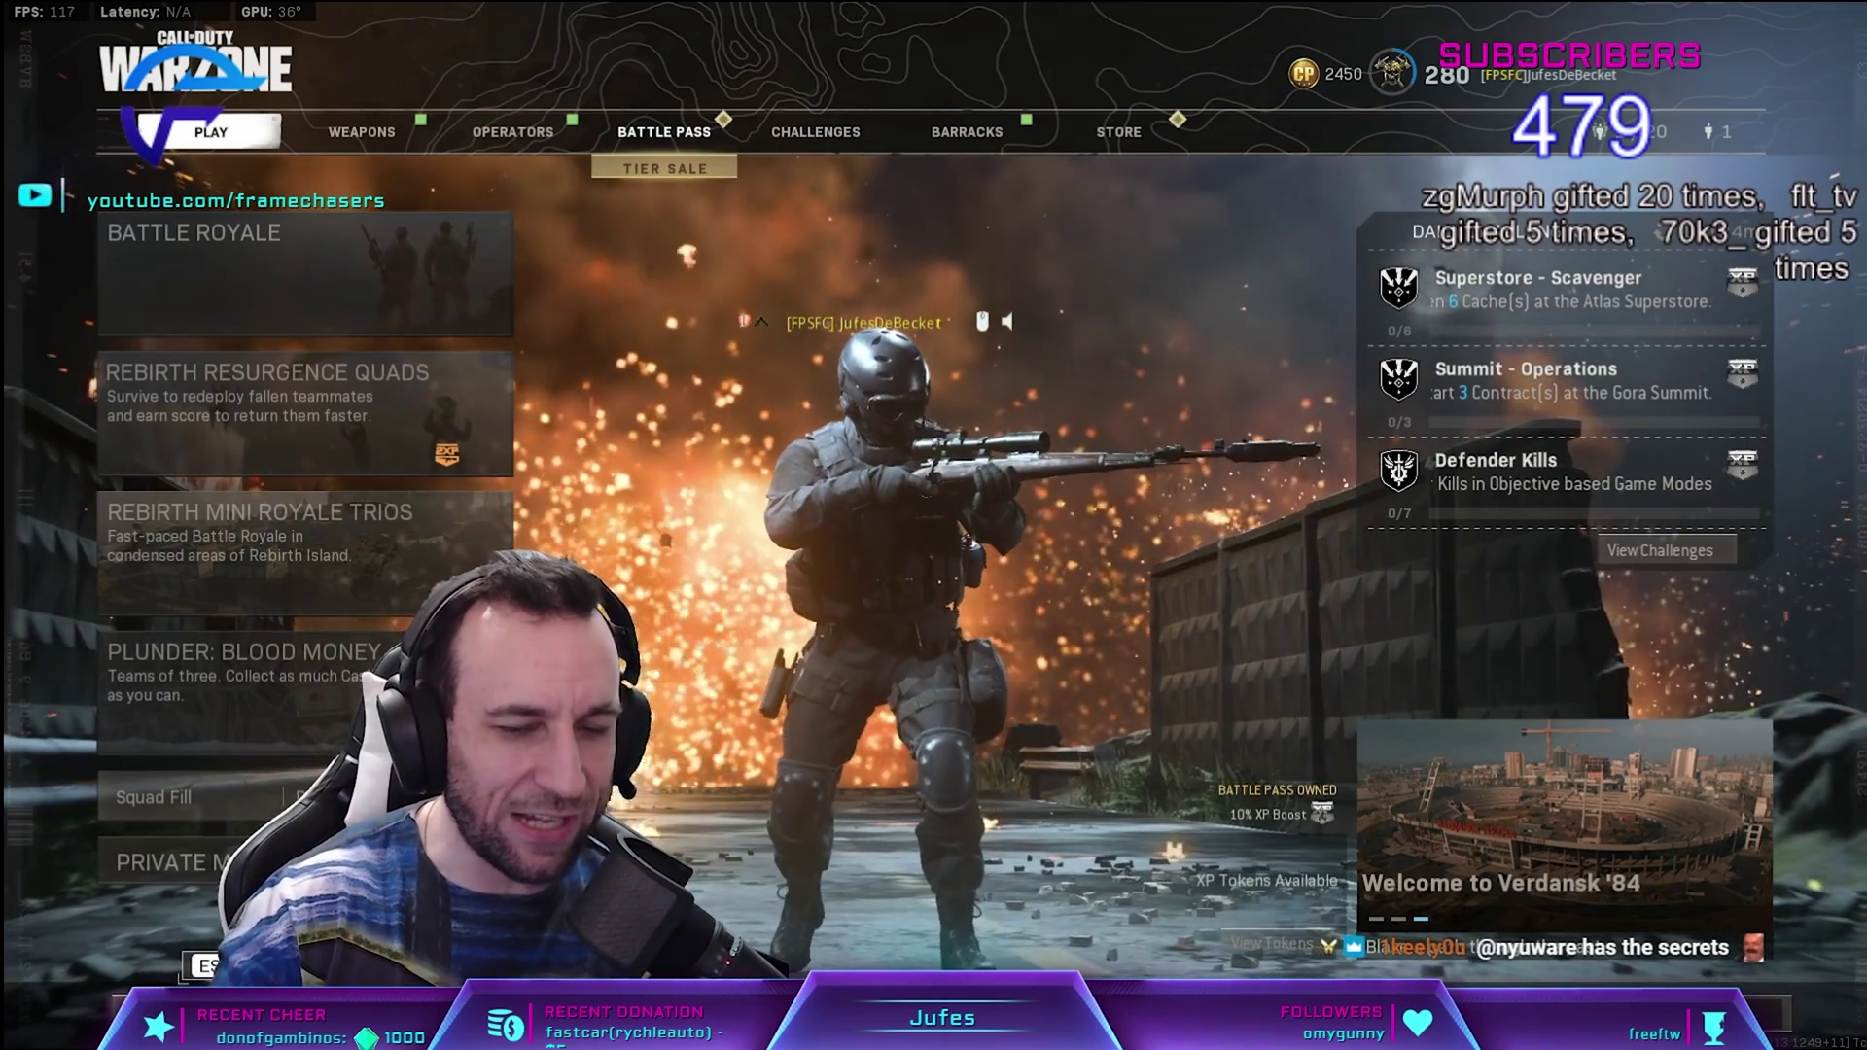
key(Escape)
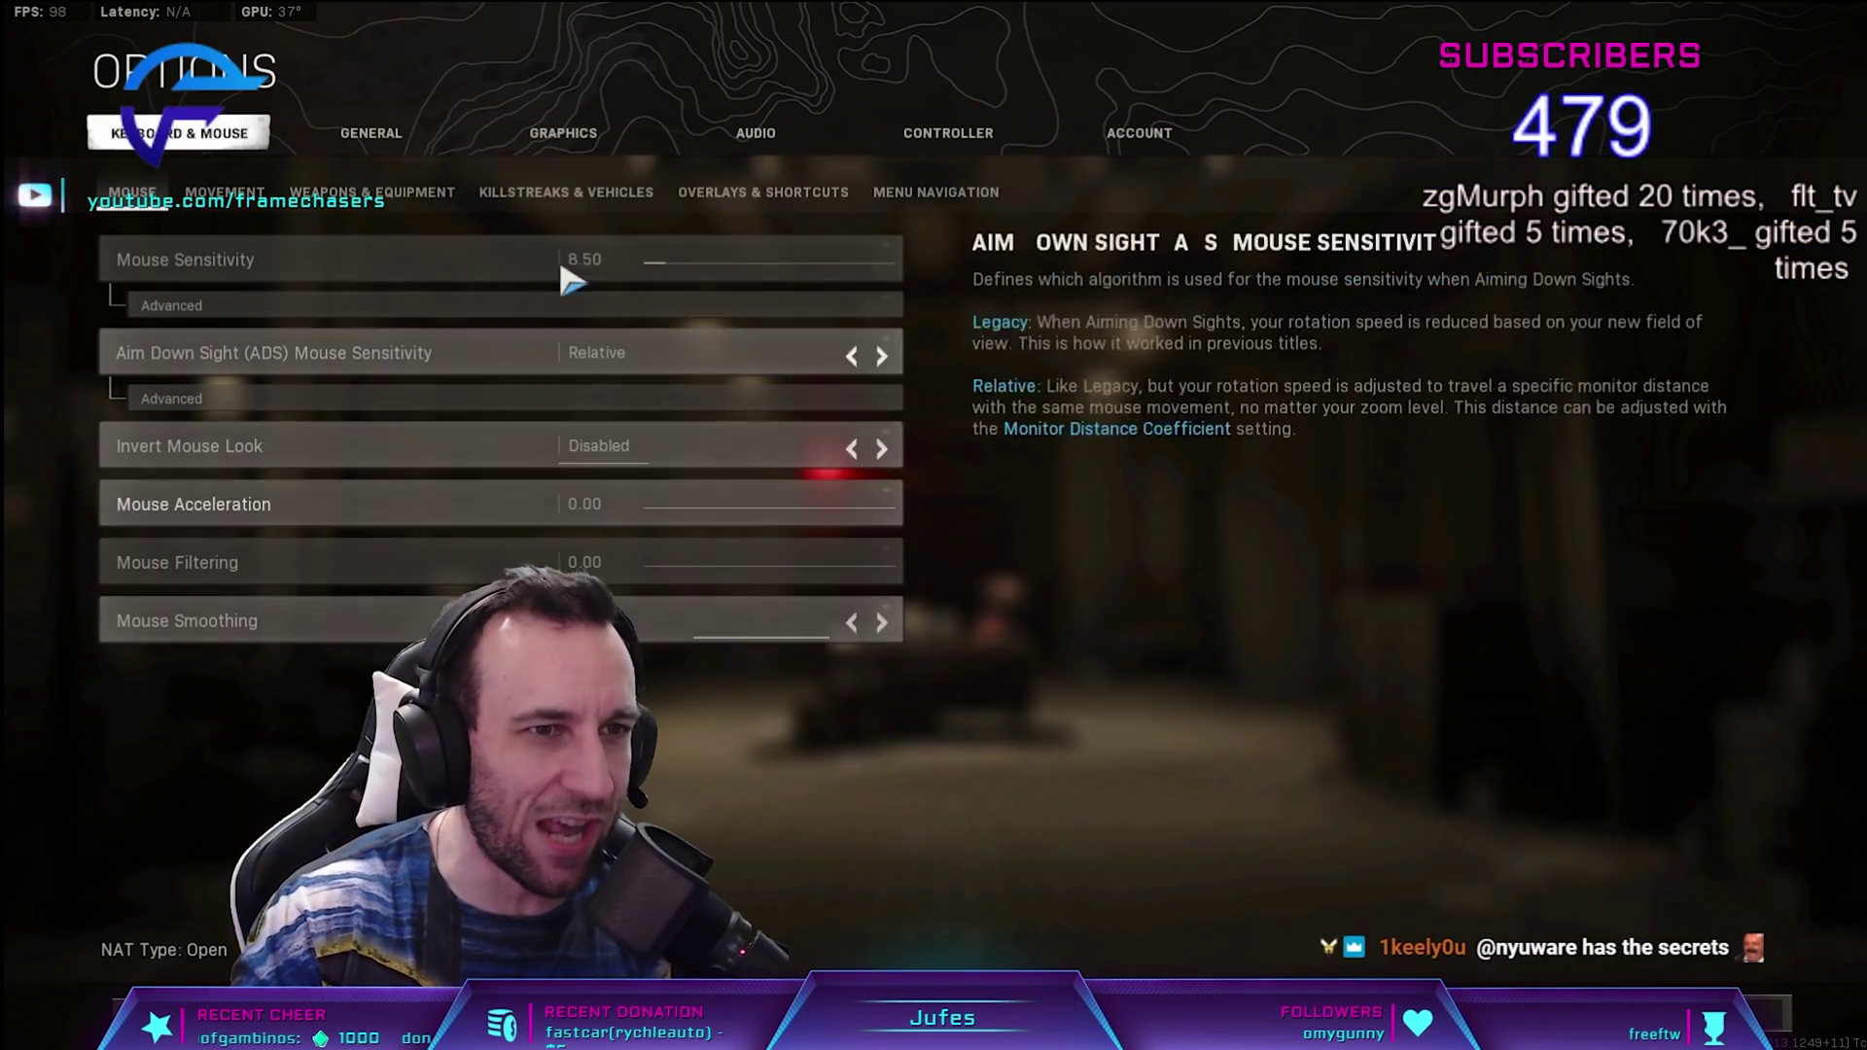
click(563, 133)
click(371, 133)
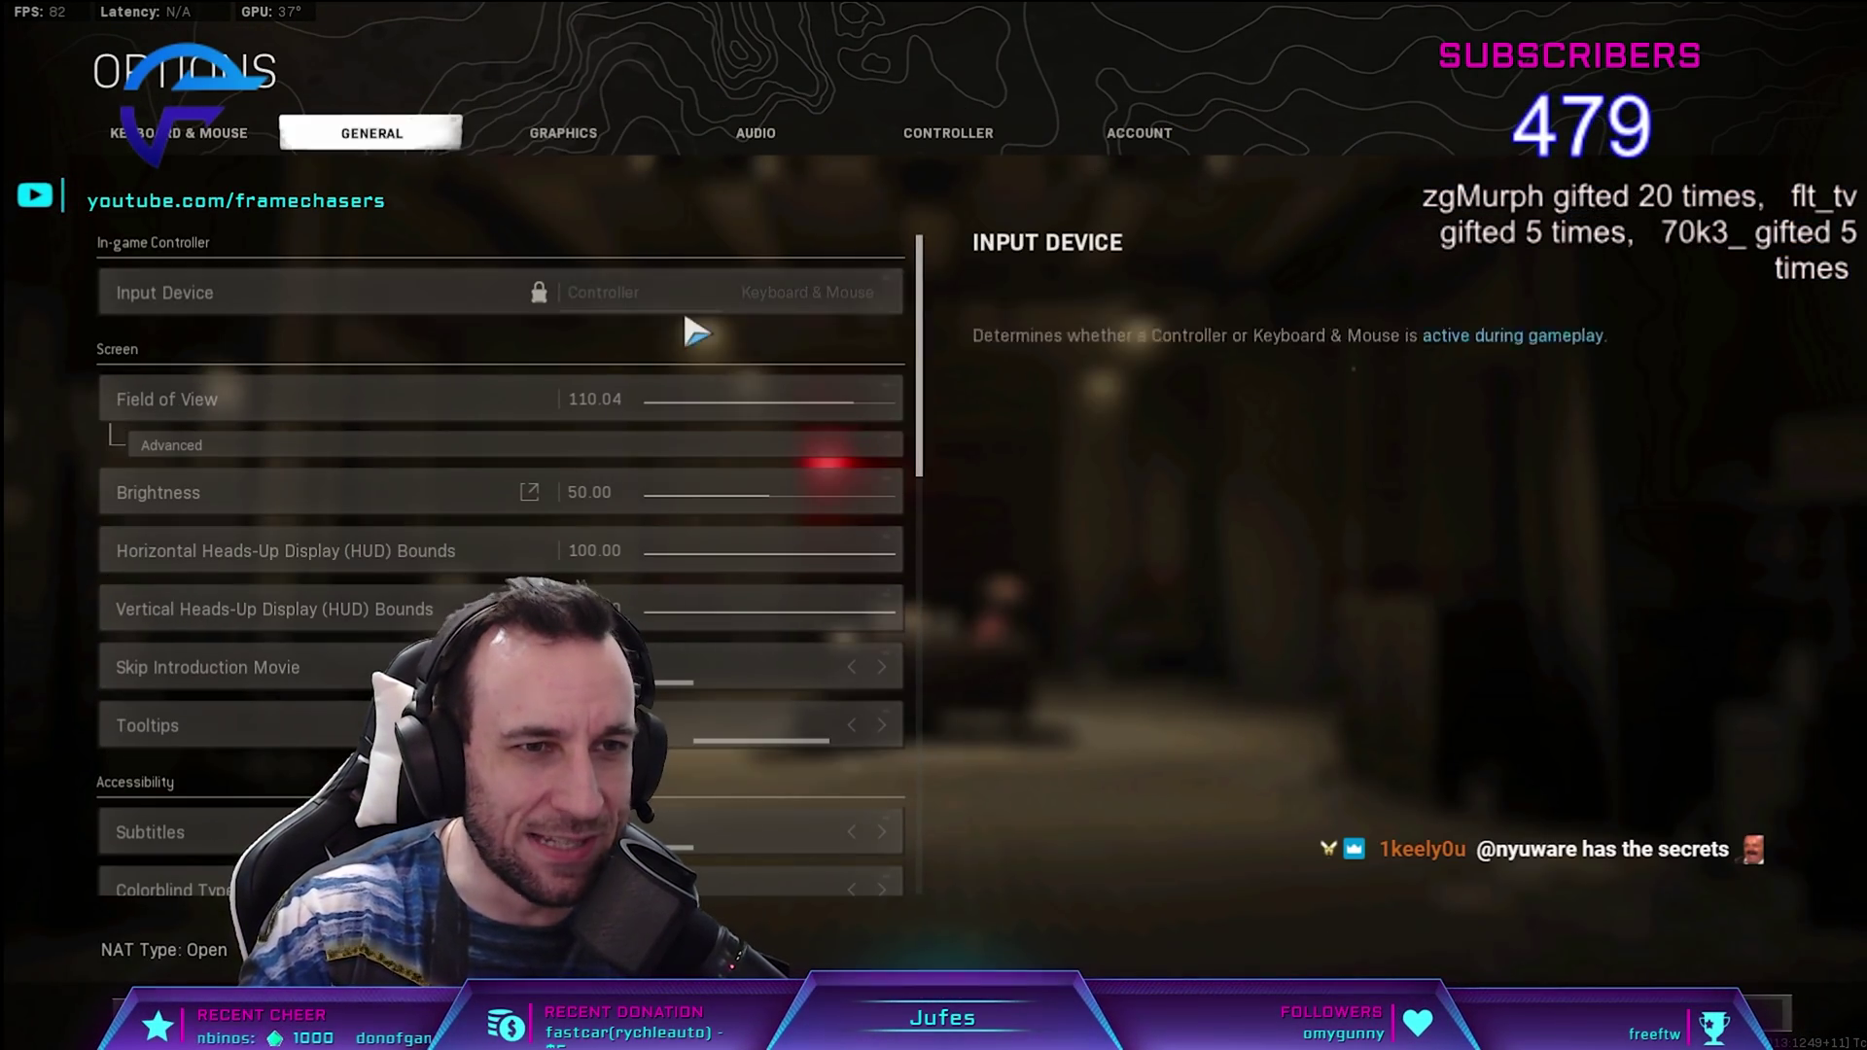
click(209, 134)
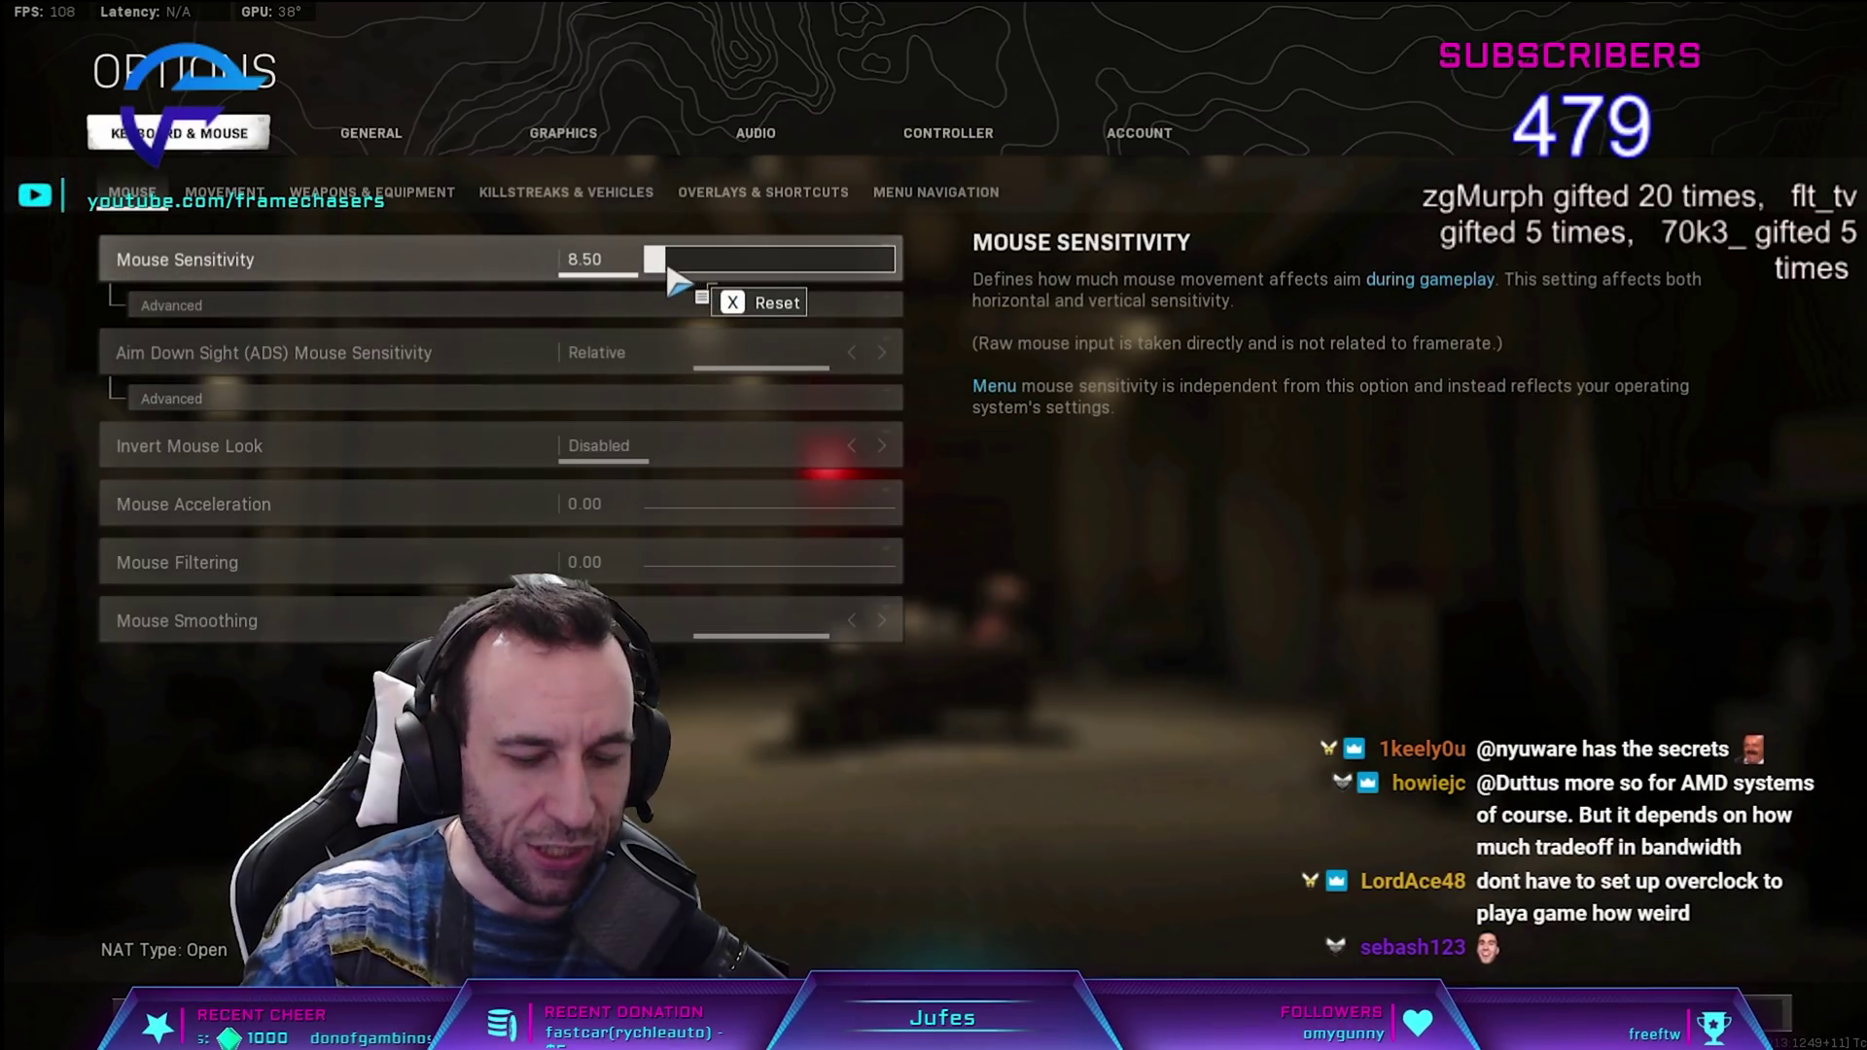
key(Right)
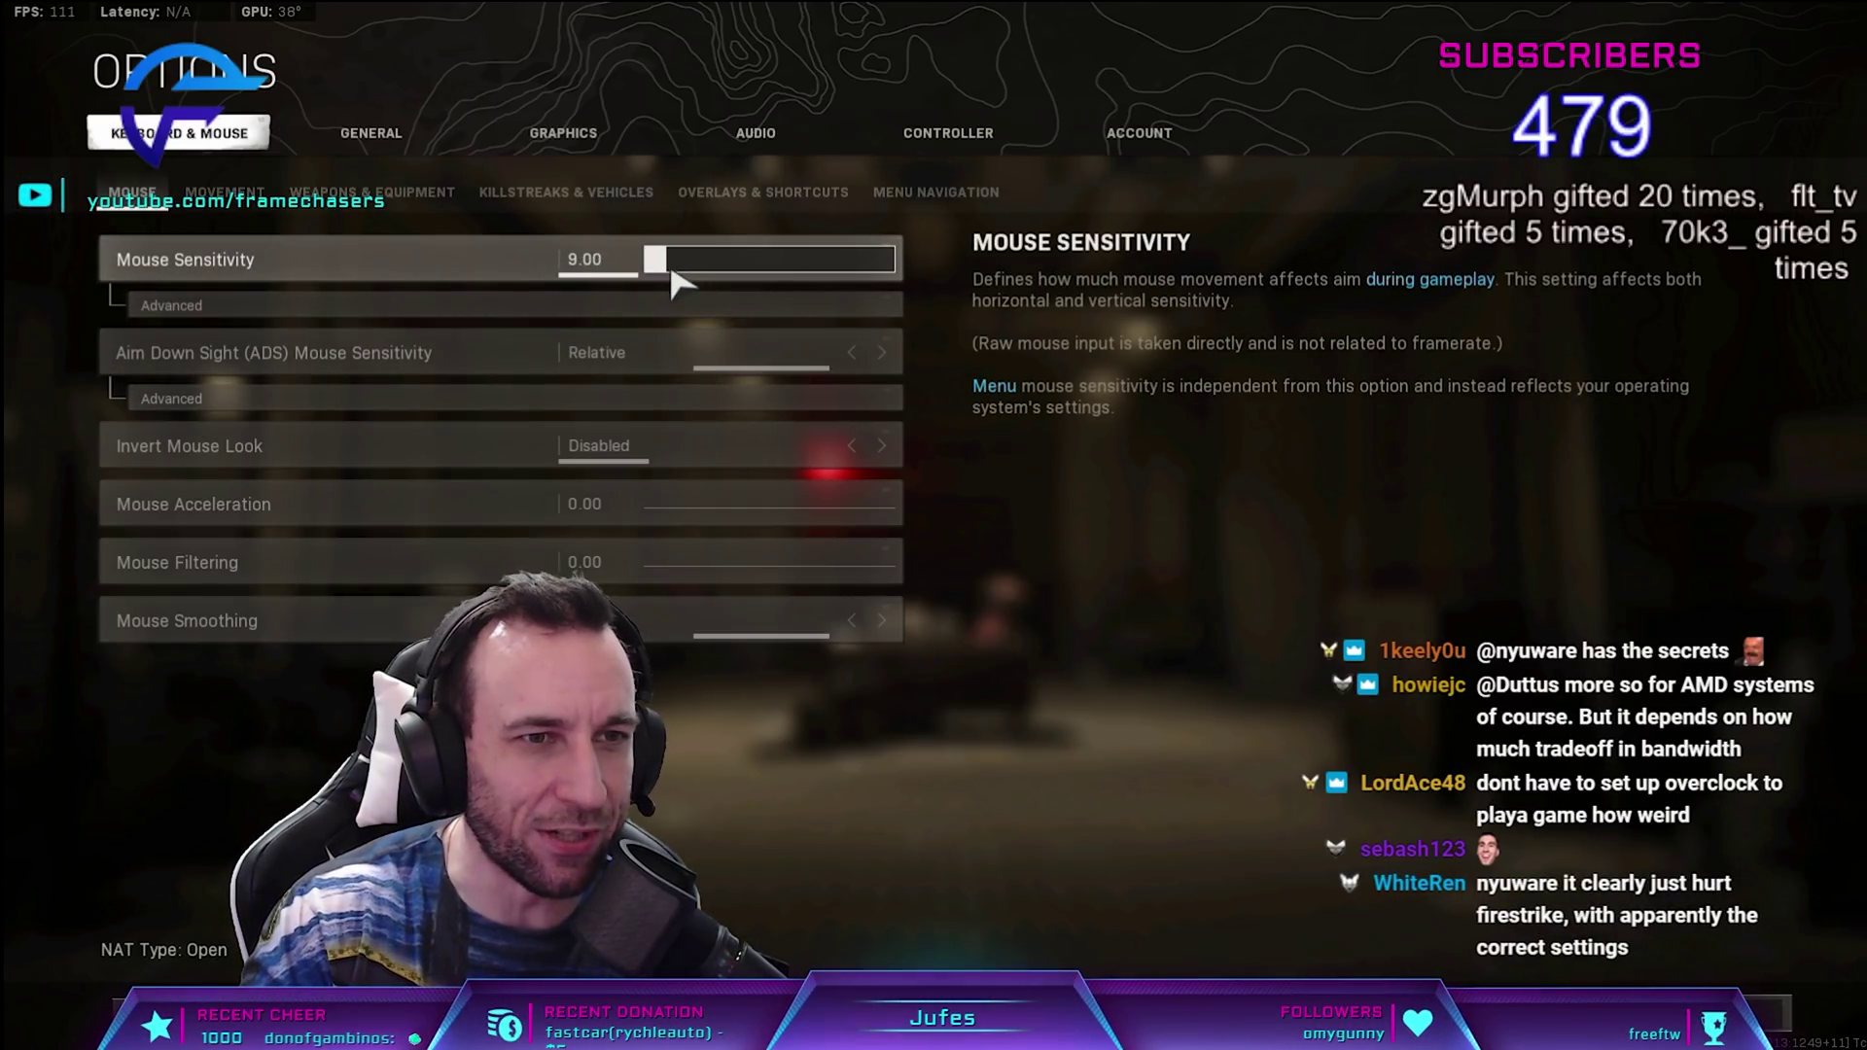
- Look through the graphics options and start searching for a BR Solos match in Battle Royale
click(568, 128)
drag(924, 345, 929, 836)
key(Escape)
click(467, 282)
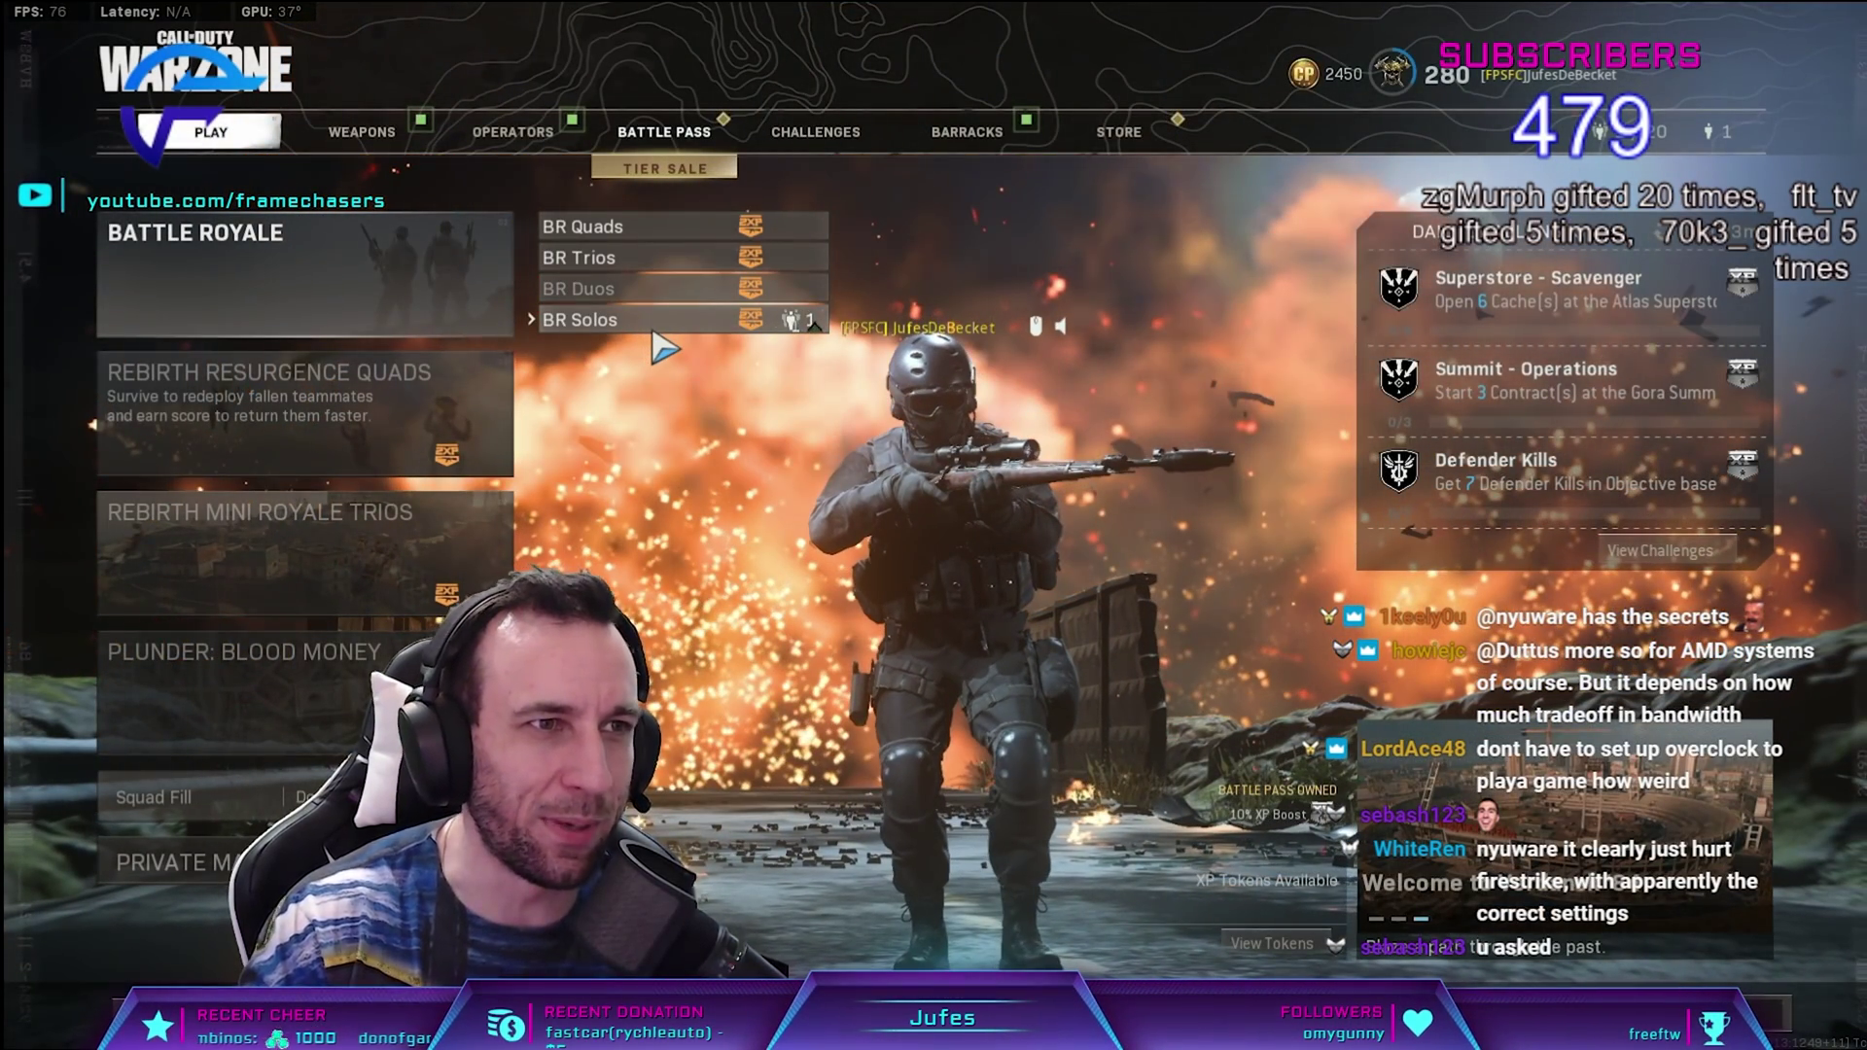
click(654, 329)
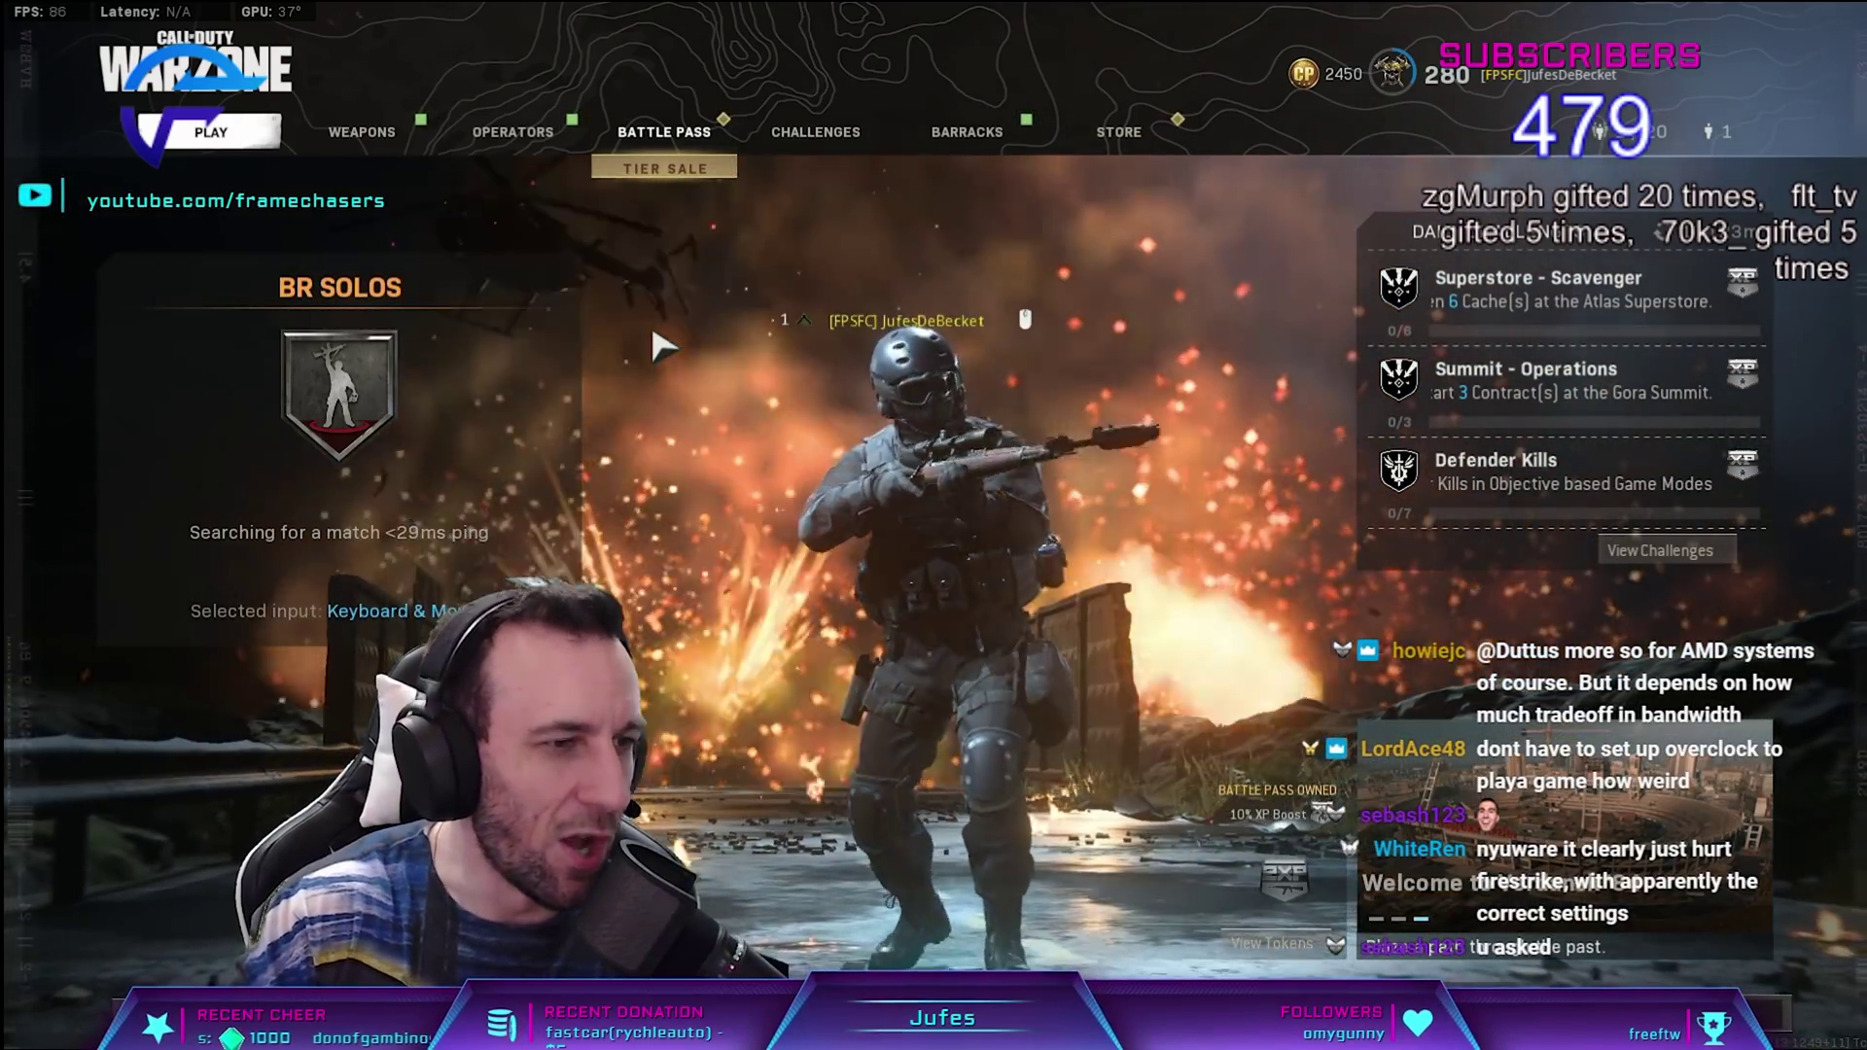